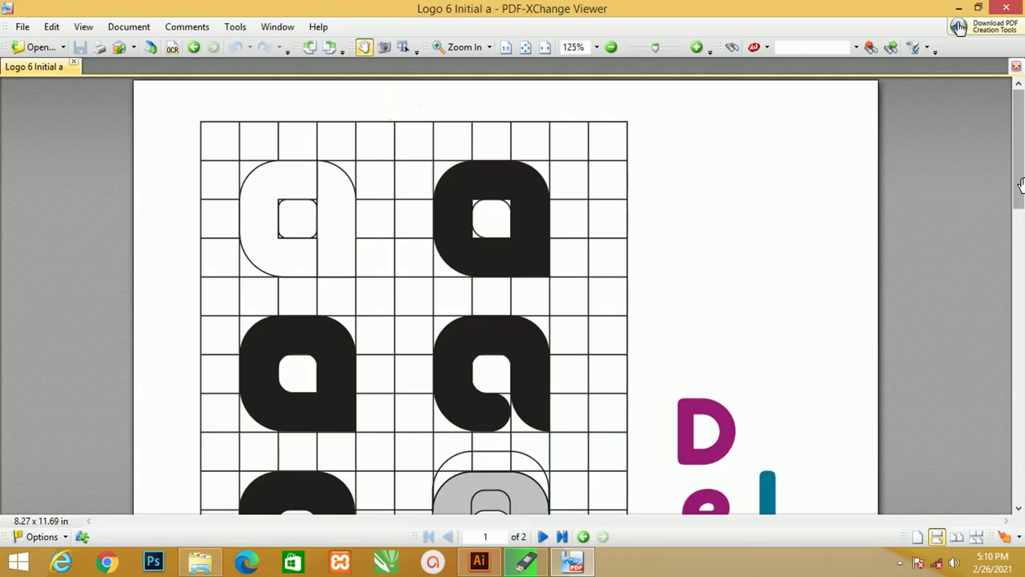
Step: Browse and zoom through the 'Logo 6 Initial a' PDF's teal logos and grids, then return to Illustrator
{"action": "mouse_move", "coordinate": [1019, 188]}
{"action": "left_mouse_down"}
{"action": "mouse_move", "coordinate": [1014, 352]}
{"action": "mouse_move", "coordinate": [1006, 156]}
{"action": "mouse_move", "coordinate": [988, 491]}
{"action": "mouse_move", "coordinate": [998, 144]}
{"action": "mouse_move", "coordinate": [987, 327]}
{"action": "left_mouse_up"}
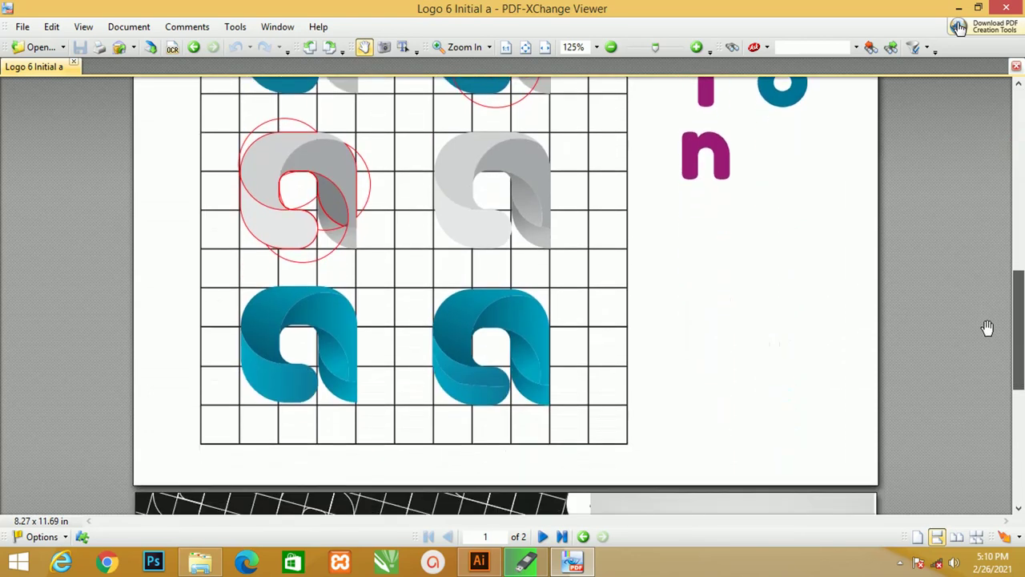
{"action": "scroll", "coordinate": [481, 329], "scroll_direction": "up", "scroll_amount": 2, "text": "ctrl"}
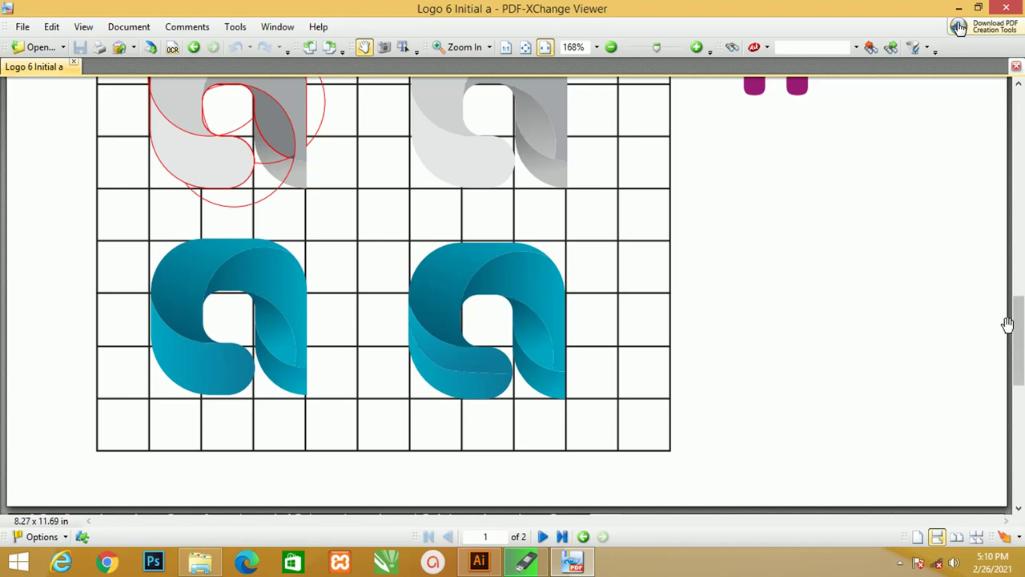
{"action": "mouse_move", "coordinate": [1008, 324]}
{"action": "left_mouse_down"}
{"action": "mouse_move", "coordinate": [1021, 435]}
{"action": "mouse_move", "coordinate": [1020, 360]}
{"action": "left_mouse_up"}
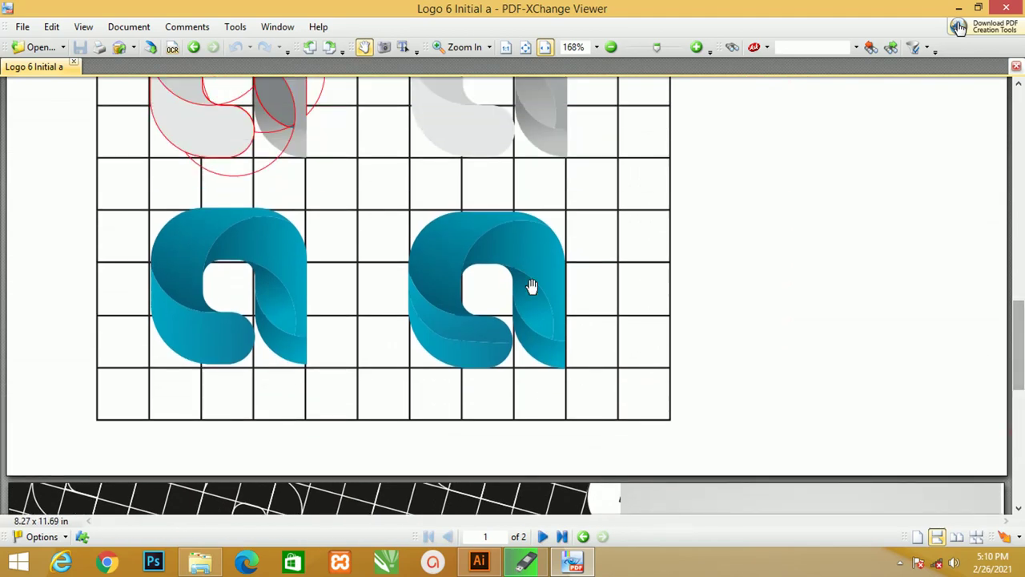
{"action": "left_click_drag", "start_coordinate": [1019, 345], "coordinate": [1019, 432]}
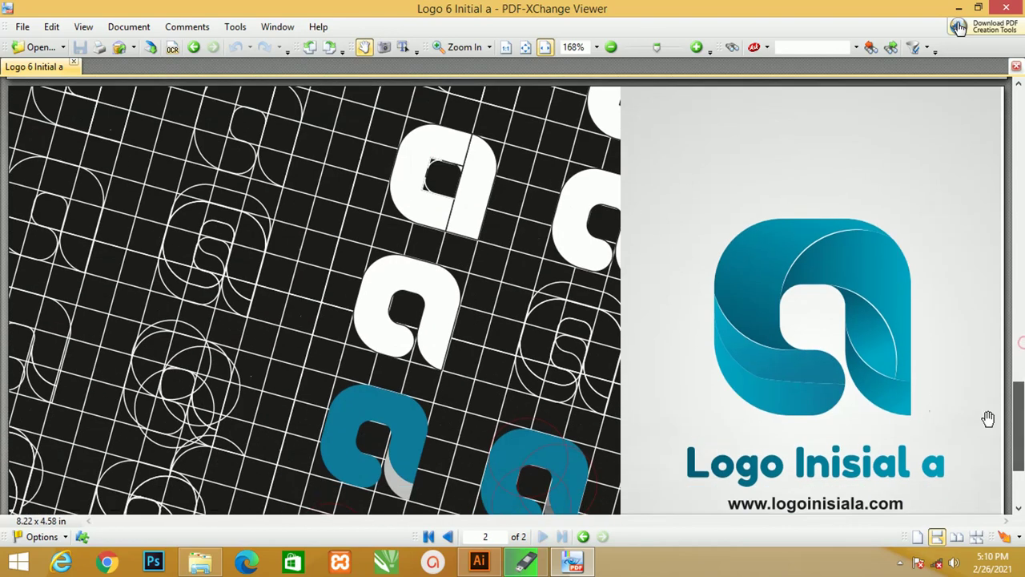
{"action": "left_click", "coordinate": [741, 343]}
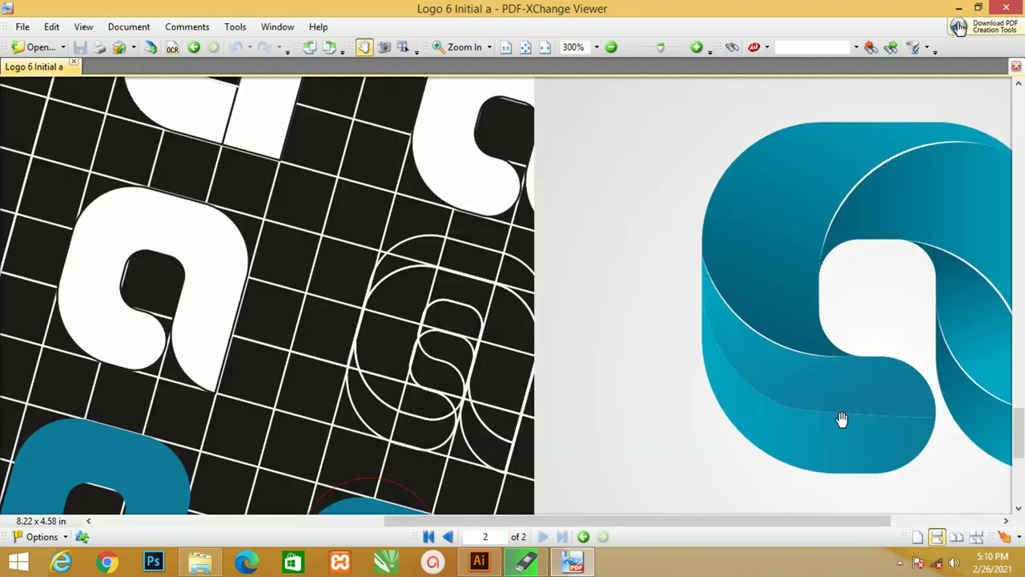
{"action": "left_click_drag", "start_coordinate": [825, 521], "coordinate": [921, 521]}
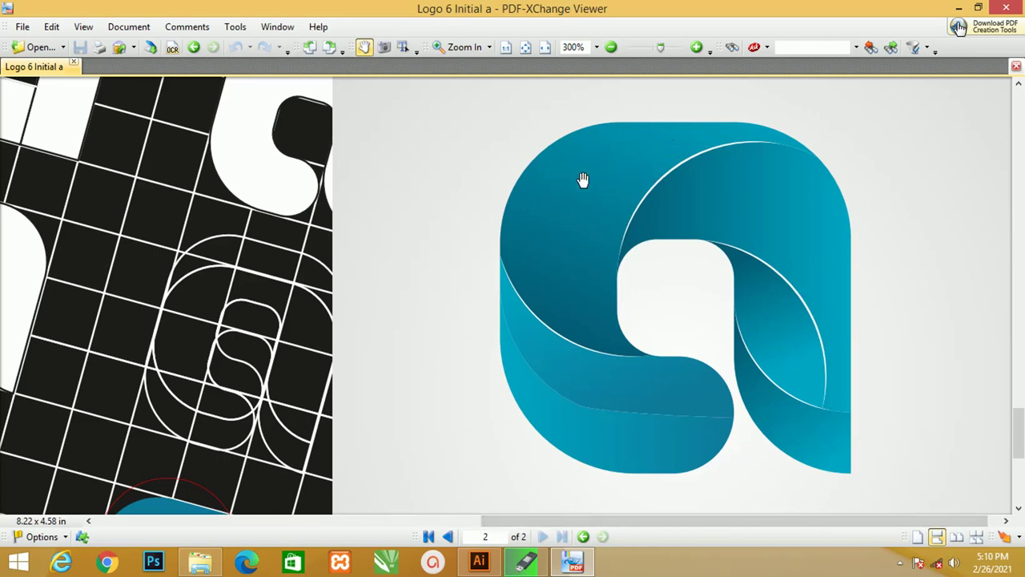
{"action": "scroll", "coordinate": [531, 180], "scroll_direction": "down", "scroll_amount": 2}
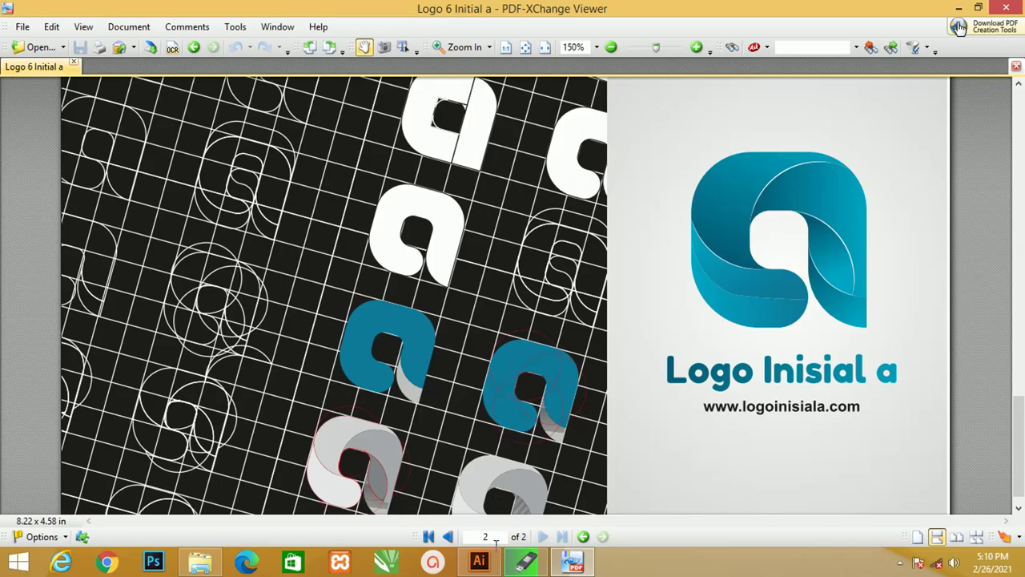
{"action": "left_click", "coordinate": [479, 561]}
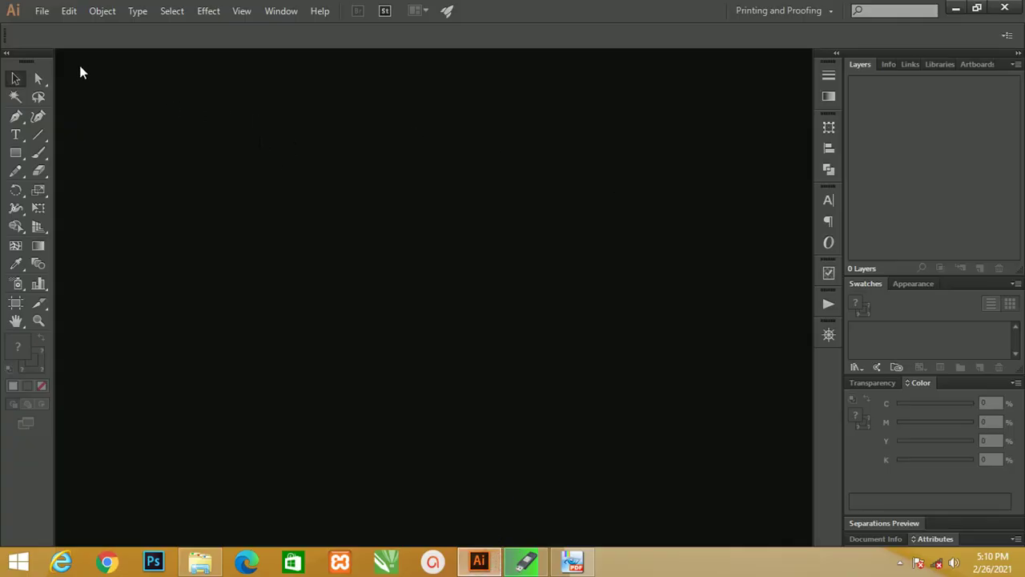
Step: Create a new A4 (21 × 29.7 cm) document with units set to Centimeters
{"action": "left_click", "coordinate": [37, 12]}
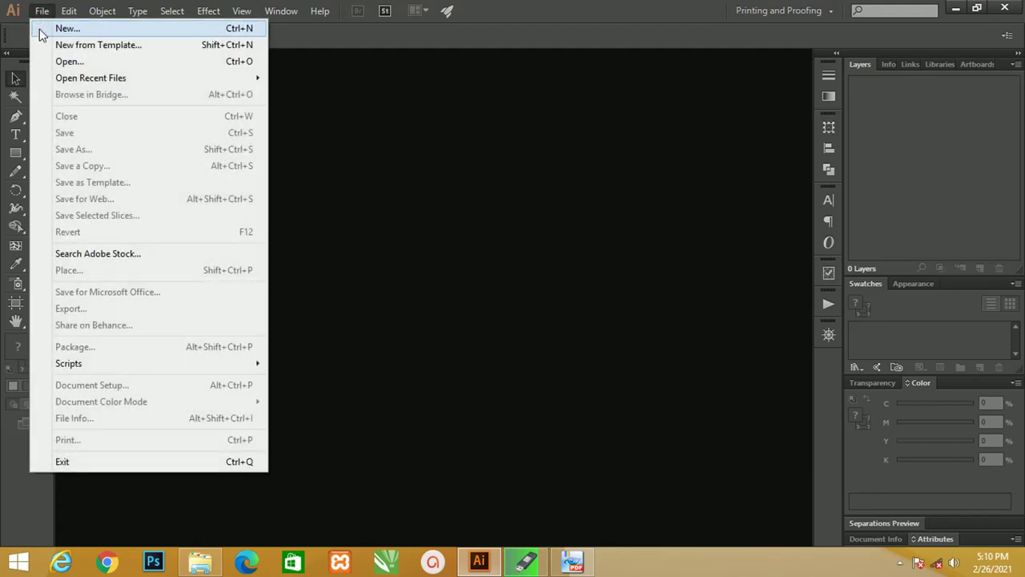
{"action": "left_click", "coordinate": [41, 30]}
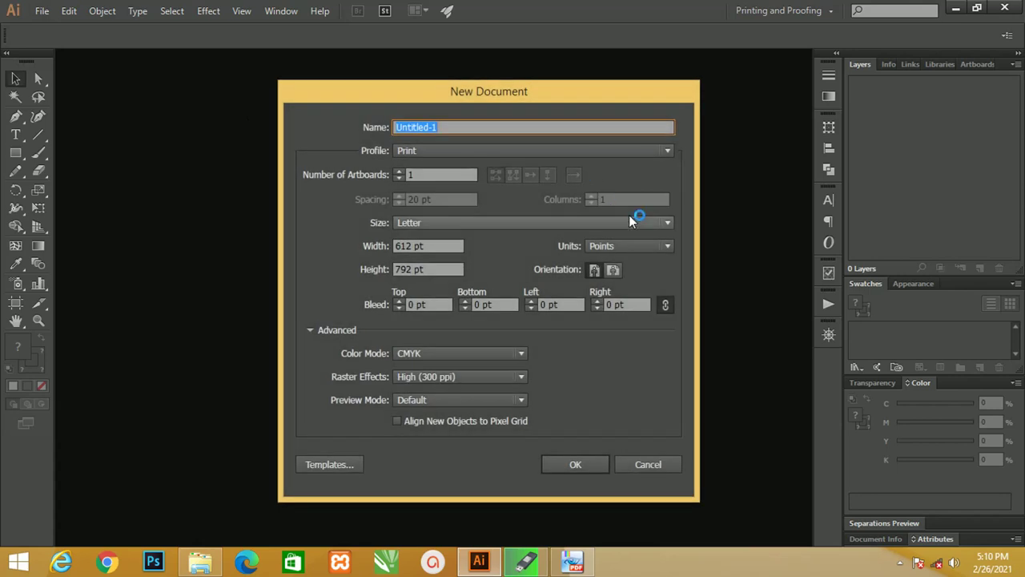
{"action": "left_click", "coordinate": [628, 246]}
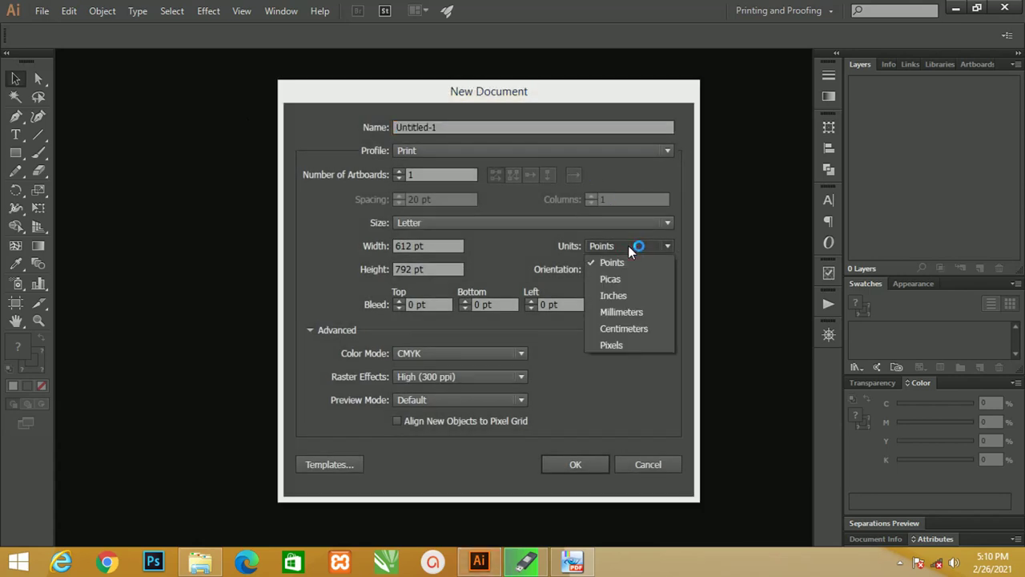
{"action": "left_click", "coordinate": [640, 327]}
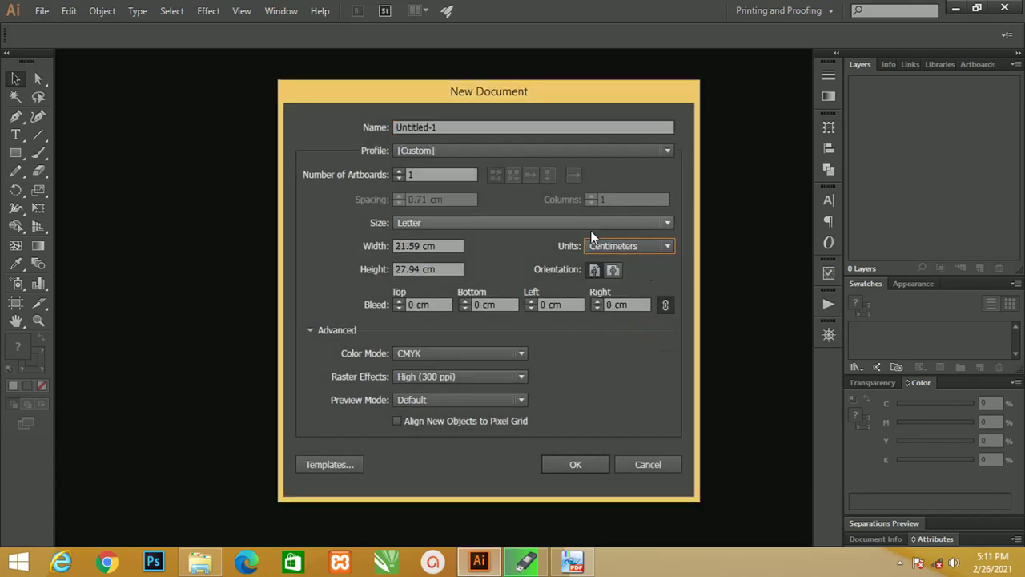
{"action": "left_click", "coordinate": [419, 222]}
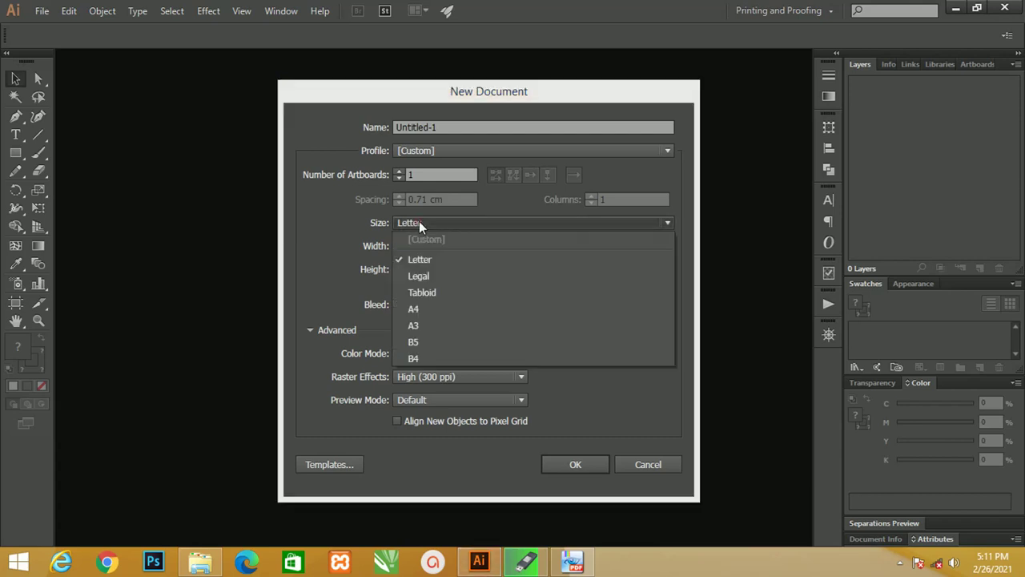
{"action": "left_click", "coordinate": [420, 308]}
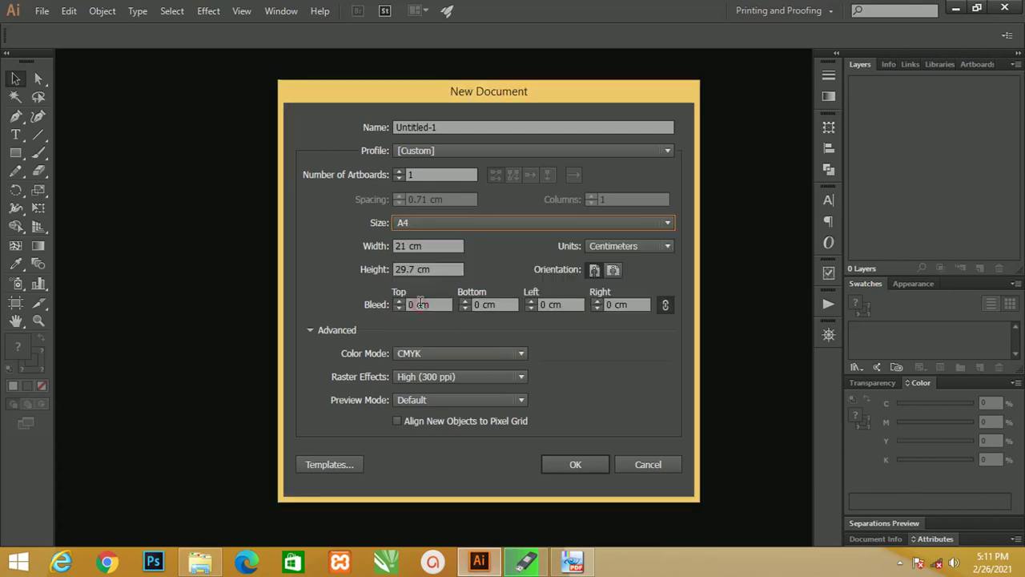
{"action": "left_click_drag", "start_coordinate": [462, 90], "coordinate": [399, 84]}
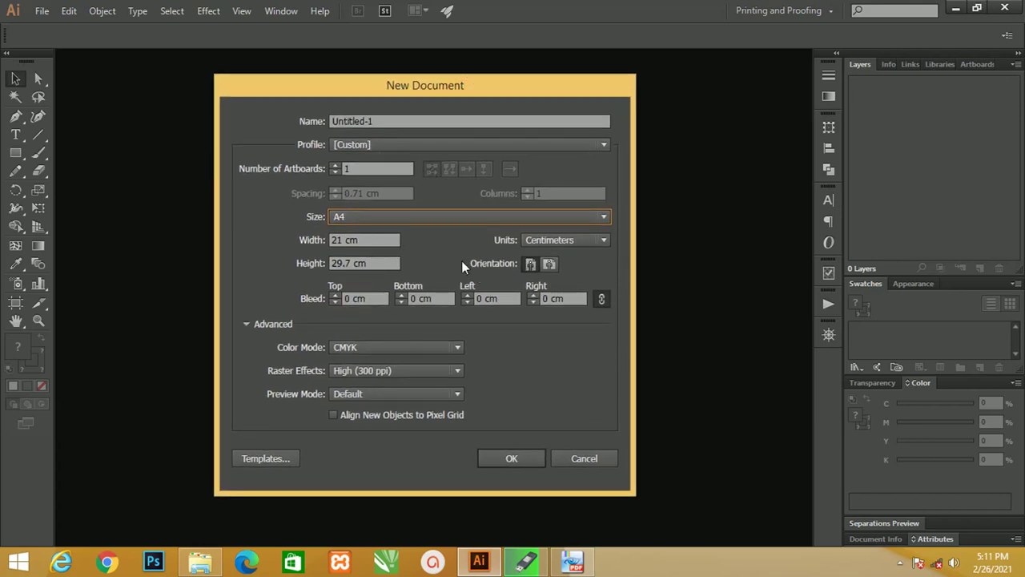
{"action": "left_click", "coordinate": [518, 459]}
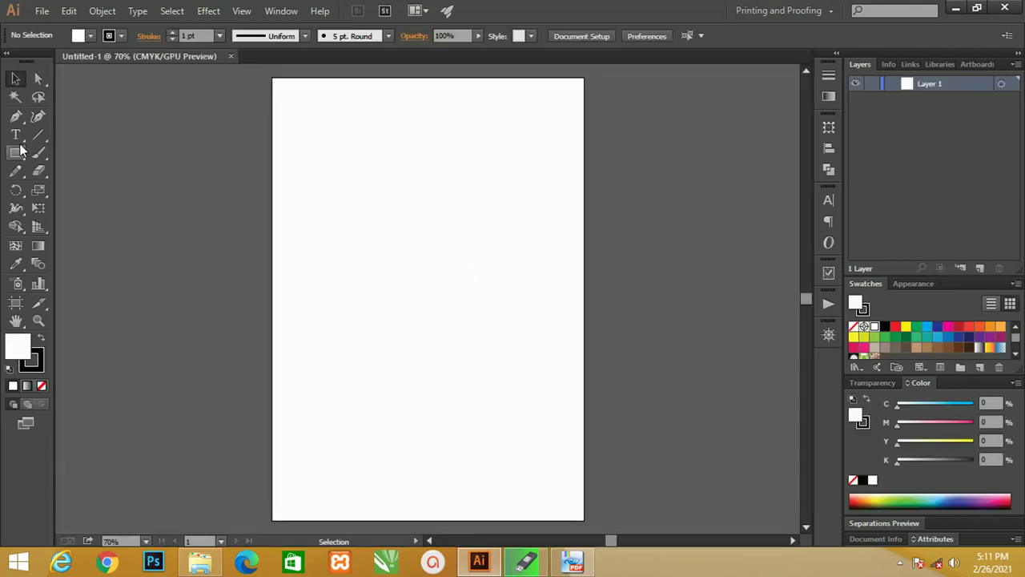
Step: Place a Rectangular Grid with 20 horizontal and 20 vertical dividers on the artboard
{"action": "left_click", "coordinate": [36, 136]}
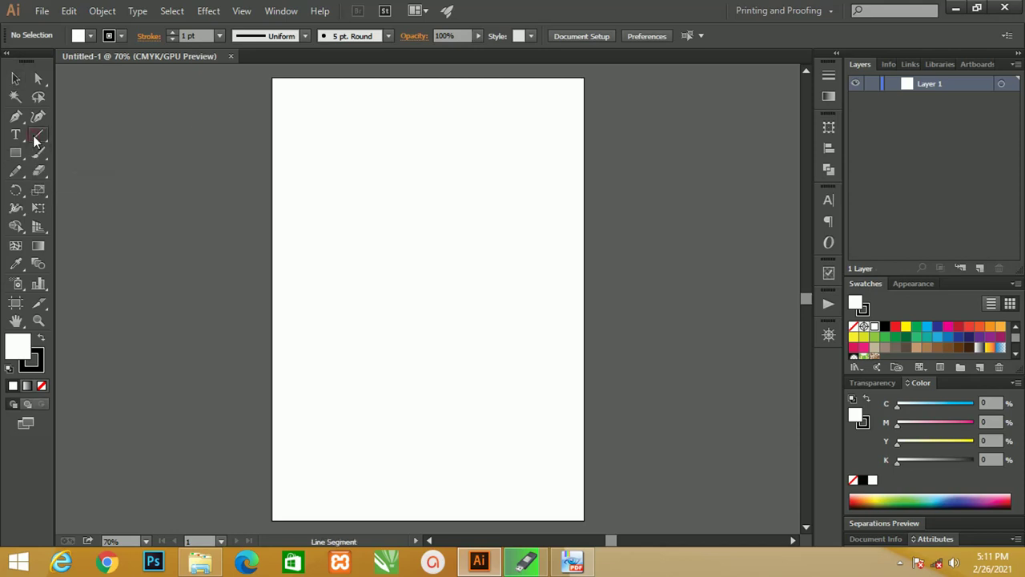
{"action": "right_click", "coordinate": [35, 141]}
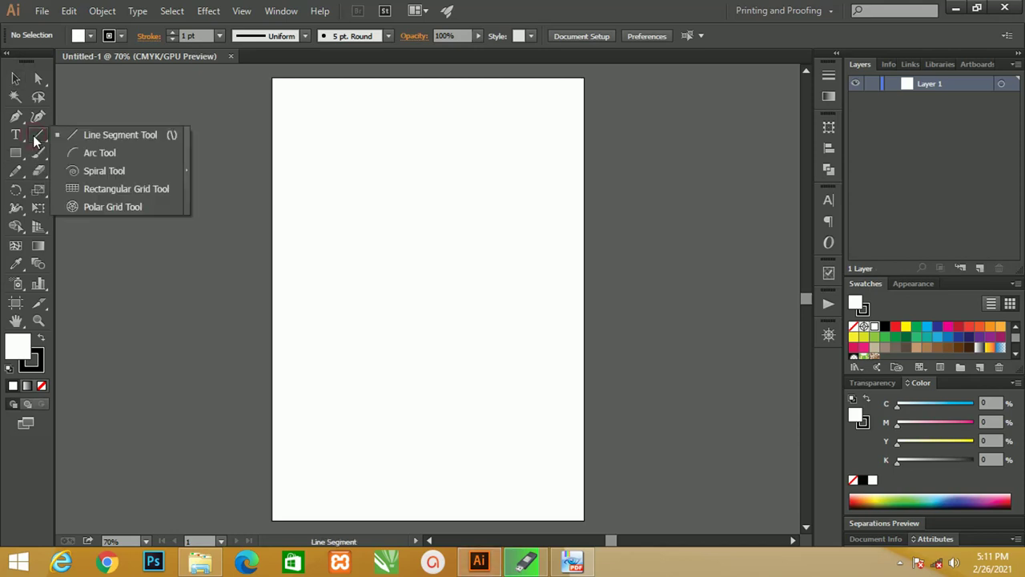
{"action": "left_click", "coordinate": [124, 189]}
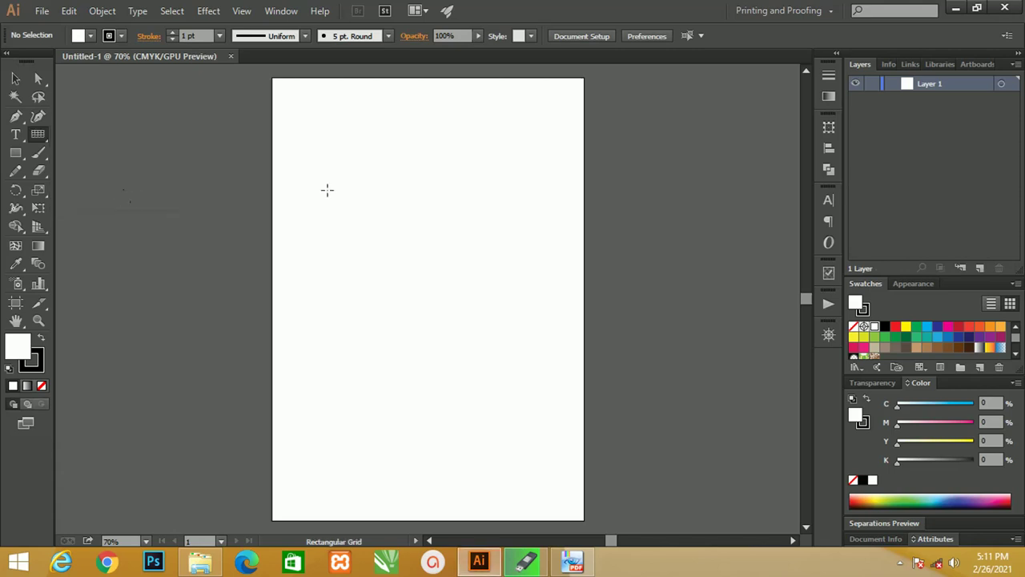
{"action": "left_click", "coordinate": [350, 178]}
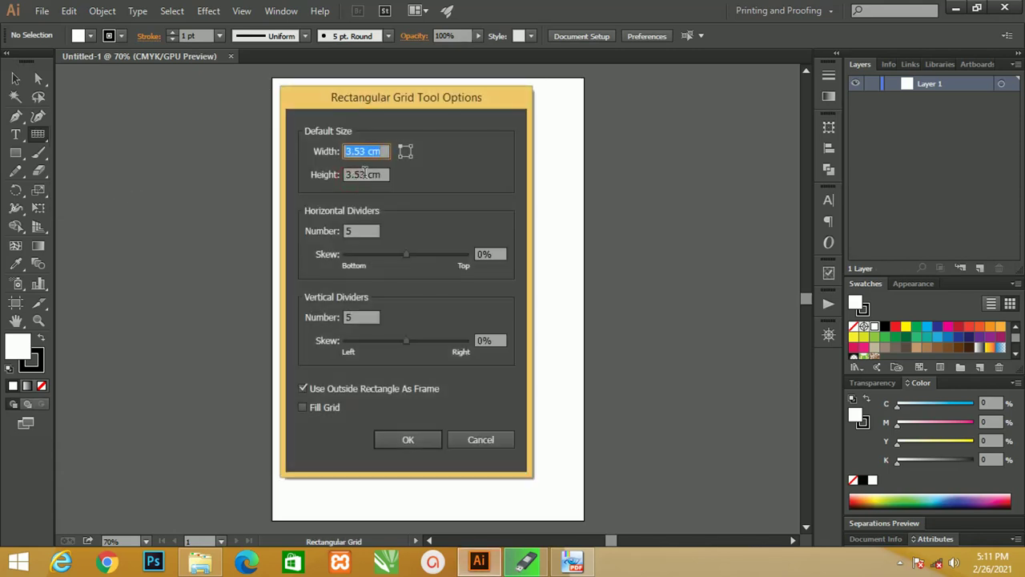
{"action": "left_click", "coordinate": [362, 231]}
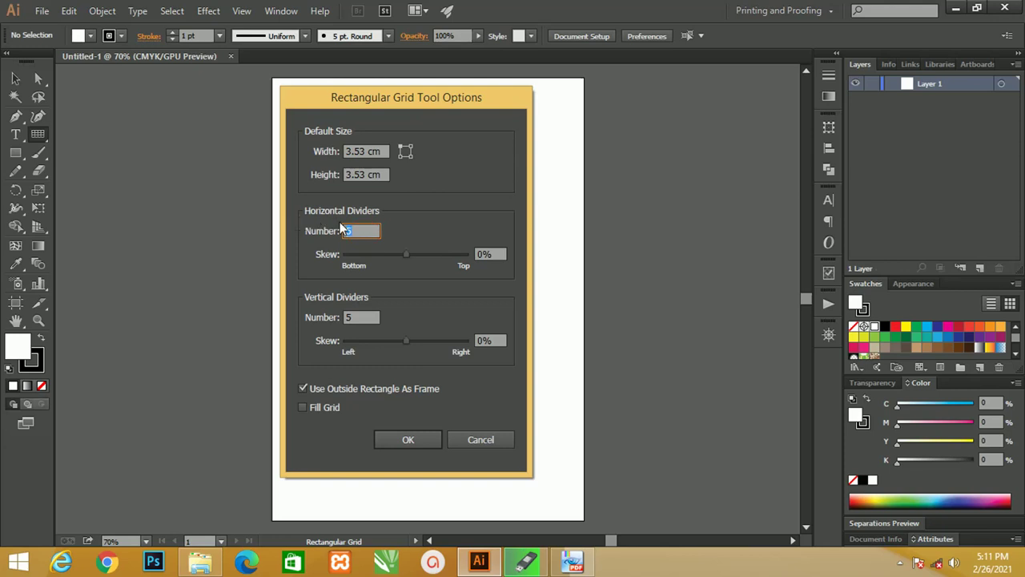
{"action": "type", "text": "20"}
{"action": "double_click", "coordinate": [352, 317]}
{"action": "type", "text": "20"}
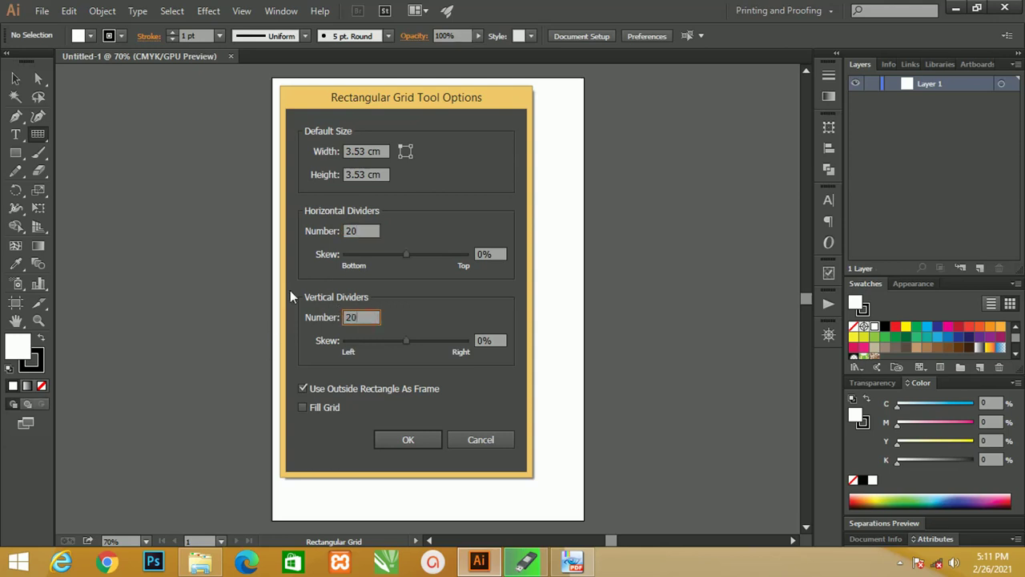
{"action": "left_click_drag", "start_coordinate": [376, 108], "coordinate": [296, 130]}
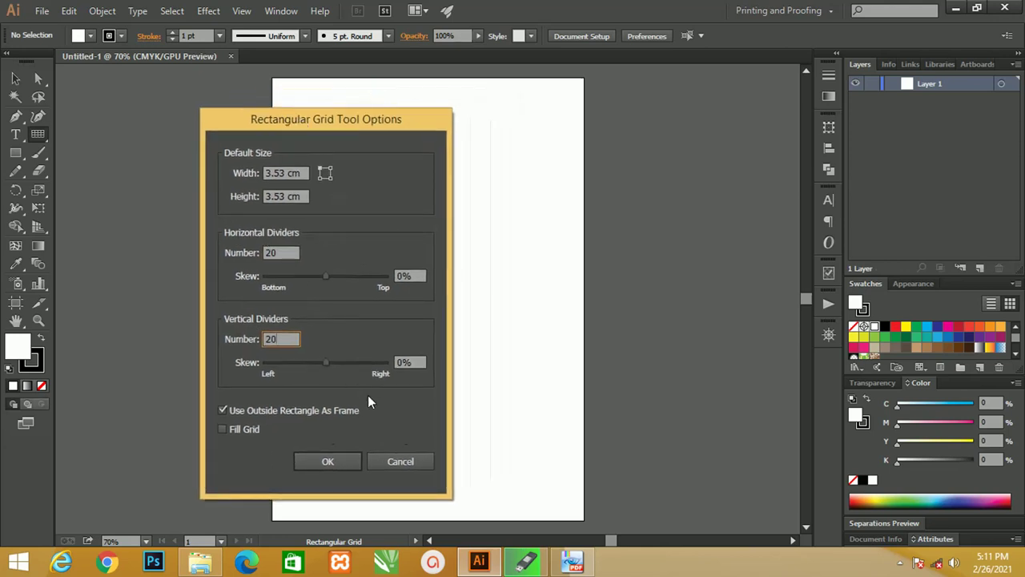
{"action": "left_click_drag", "start_coordinate": [328, 122], "coordinate": [350, 123]}
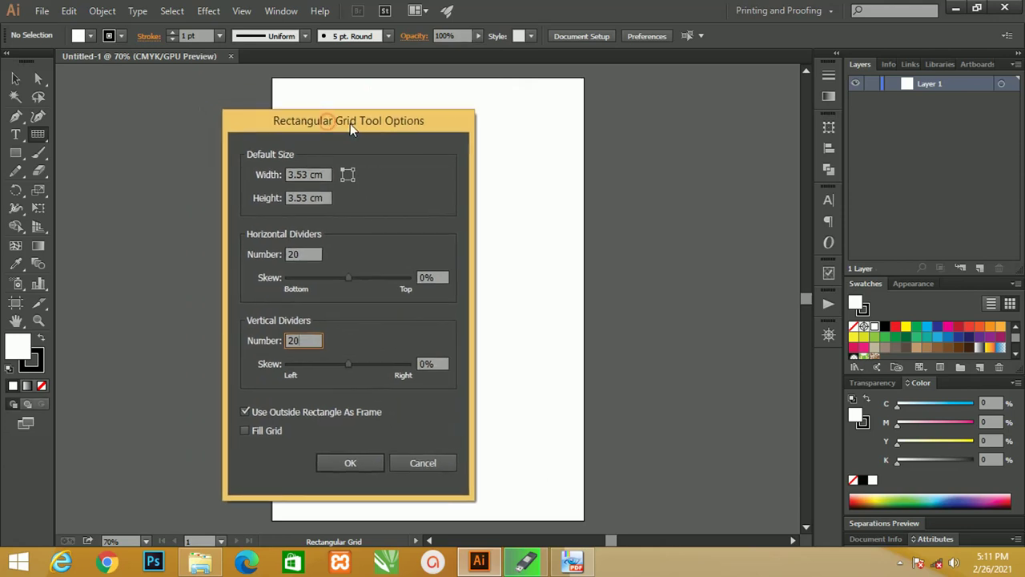
{"action": "left_click", "coordinate": [352, 463]}
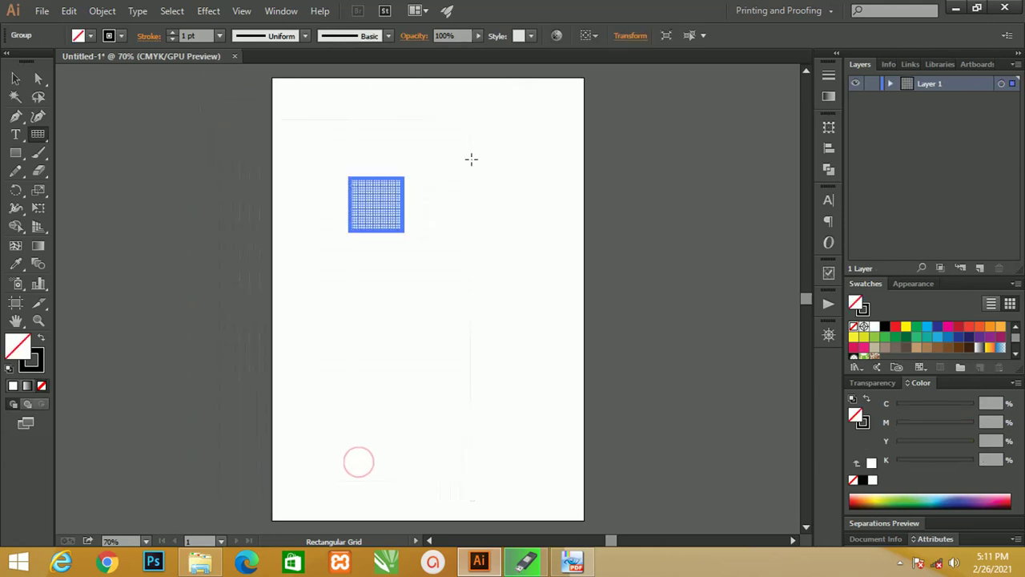
{"action": "left_click", "coordinate": [16, 80]}
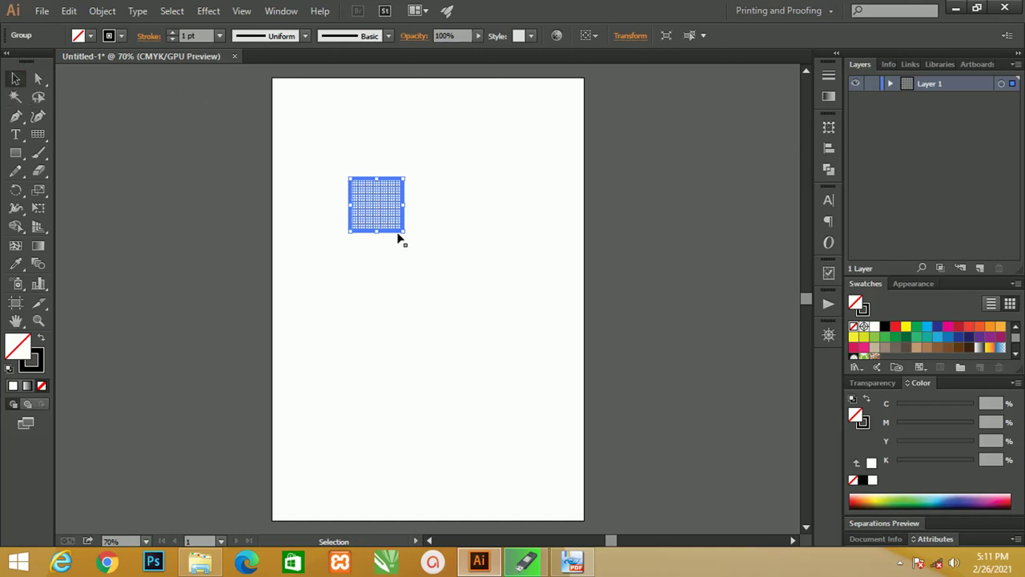
Step: Resize the grid proportionally to a width of 21 cm
{"action": "mouse_move", "coordinate": [405, 231]}
{"action": "left_mouse_down"}
{"action": "mouse_move", "coordinate": [536, 405]}
{"action": "mouse_move", "coordinate": [551, 378]}
{"action": "left_mouse_up"}
{"action": "left_click_drag", "start_coordinate": [350, 183], "coordinate": [290, 119]}
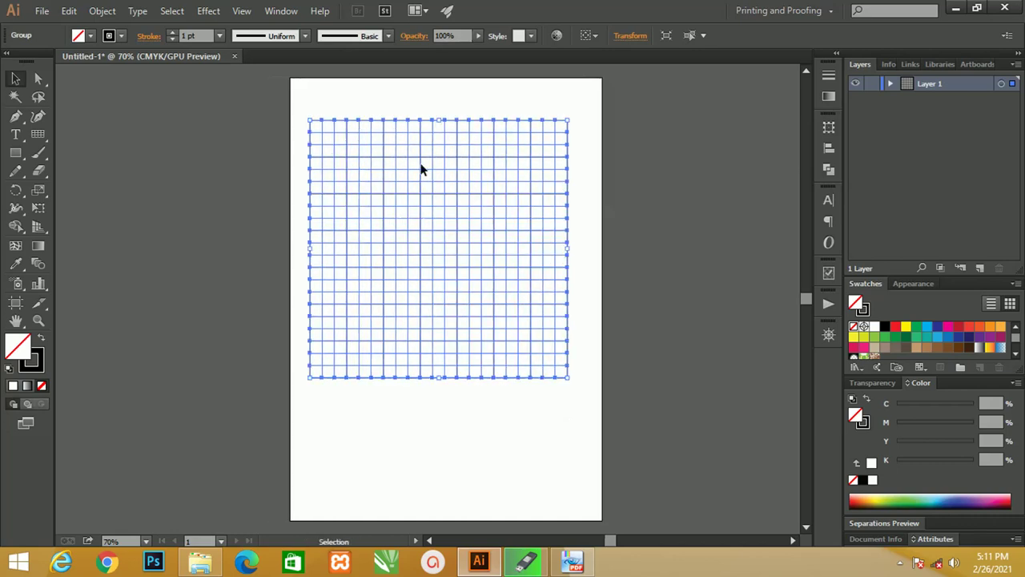
{"action": "left_click", "coordinate": [630, 36]}
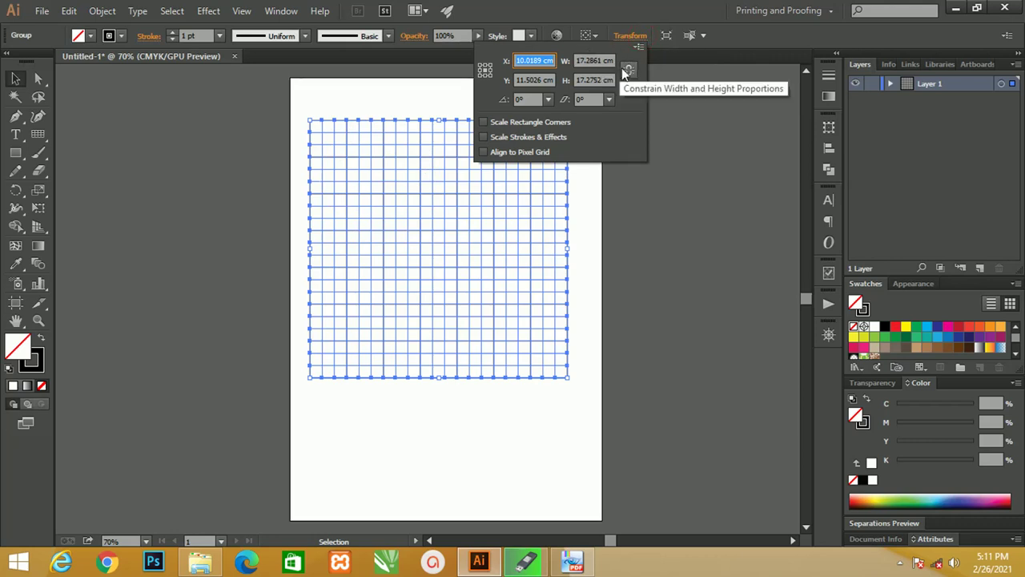
{"action": "left_click", "coordinate": [629, 70]}
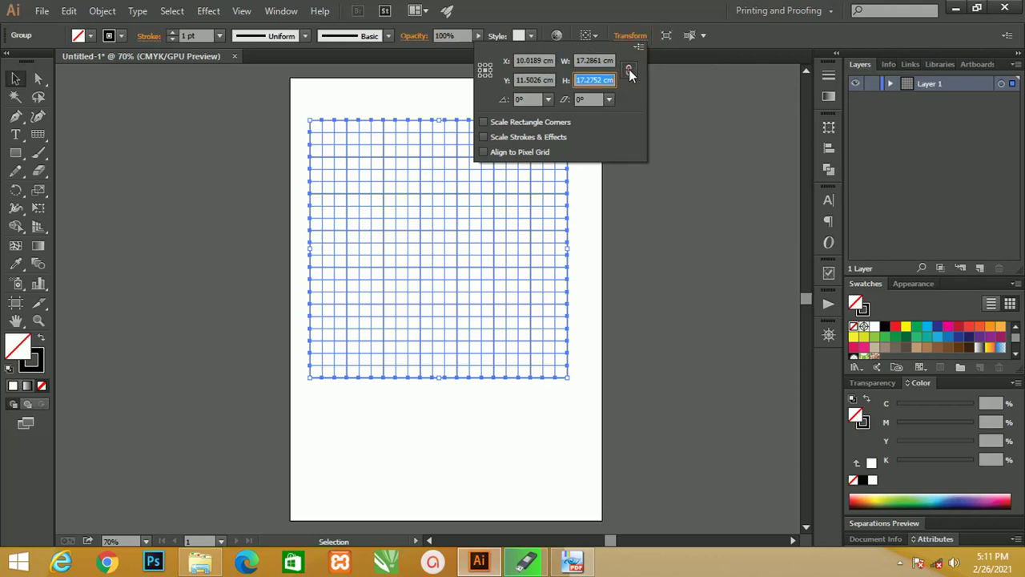
{"action": "left_click", "coordinate": [582, 60]}
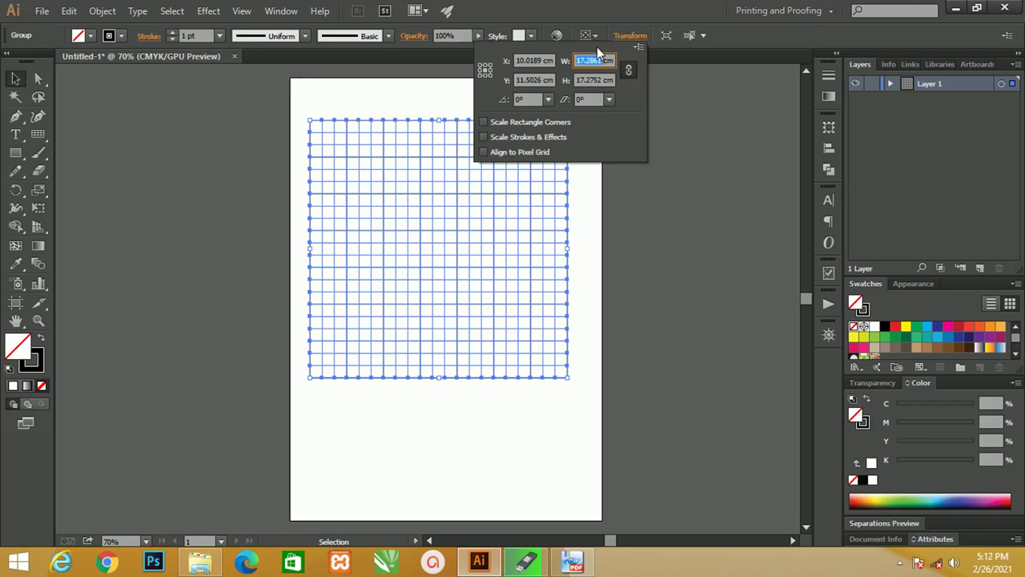
{"action": "type", "text": "21cm"}
{"action": "key", "text": "Return"}
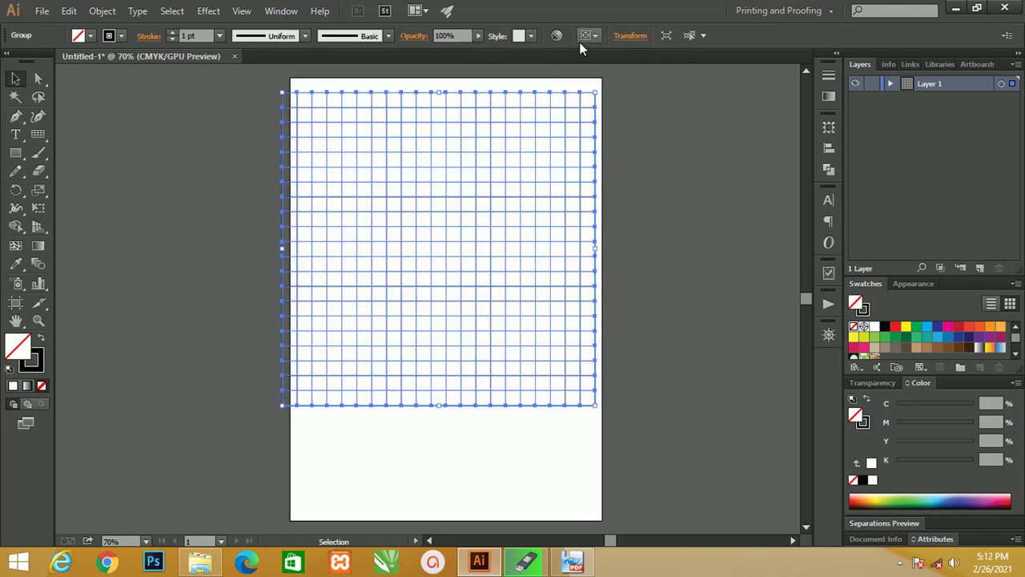
Step: Align the grid to the artboard, centred horizontally and flush with the top edge
{"action": "left_click", "coordinate": [587, 36]}
{"action": "left_click", "coordinate": [607, 84]}
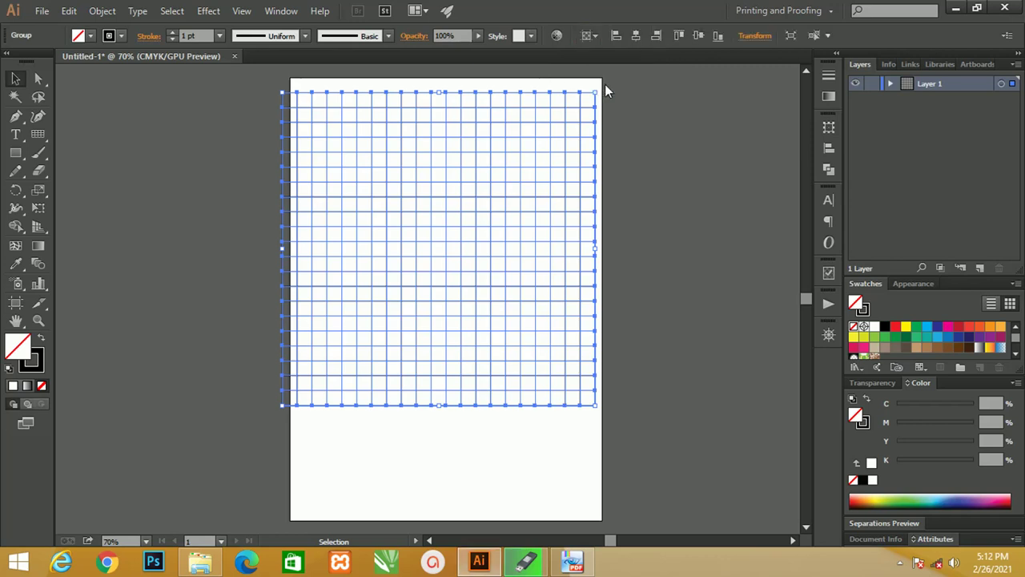
{"action": "left_click", "coordinate": [635, 35]}
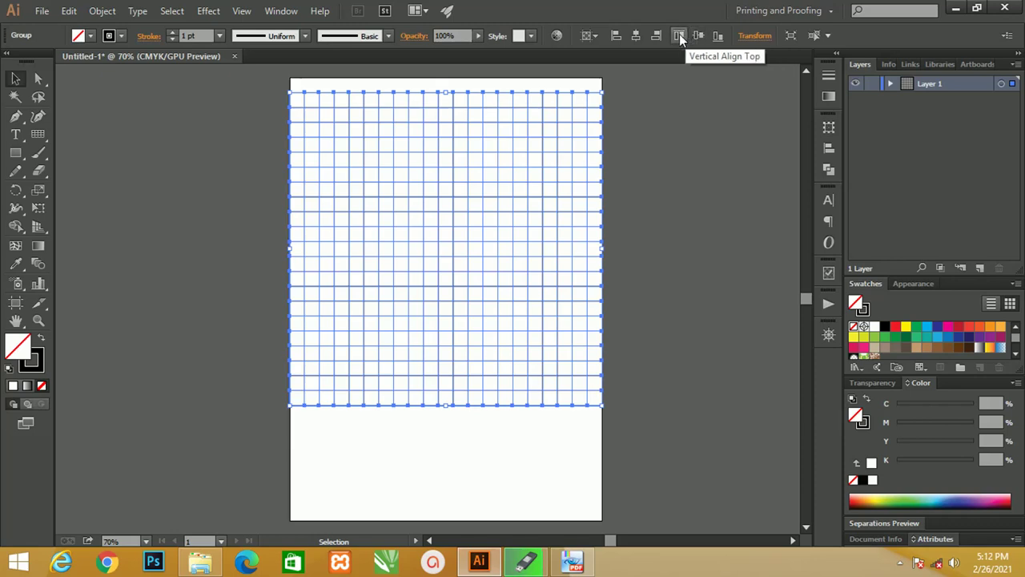
{"action": "left_click", "coordinate": [680, 34]}
Step: Duplicate the grid group in the Layers panel and hide the first copy
{"action": "key", "text": "z"}
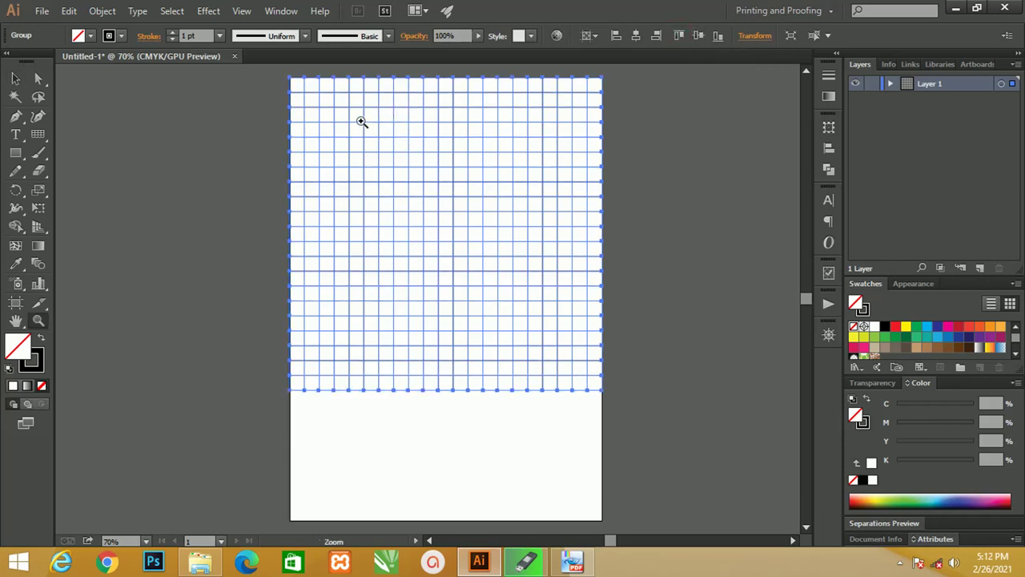
{"action": "left_click_drag", "start_coordinate": [359, 121], "coordinate": [470, 187]}
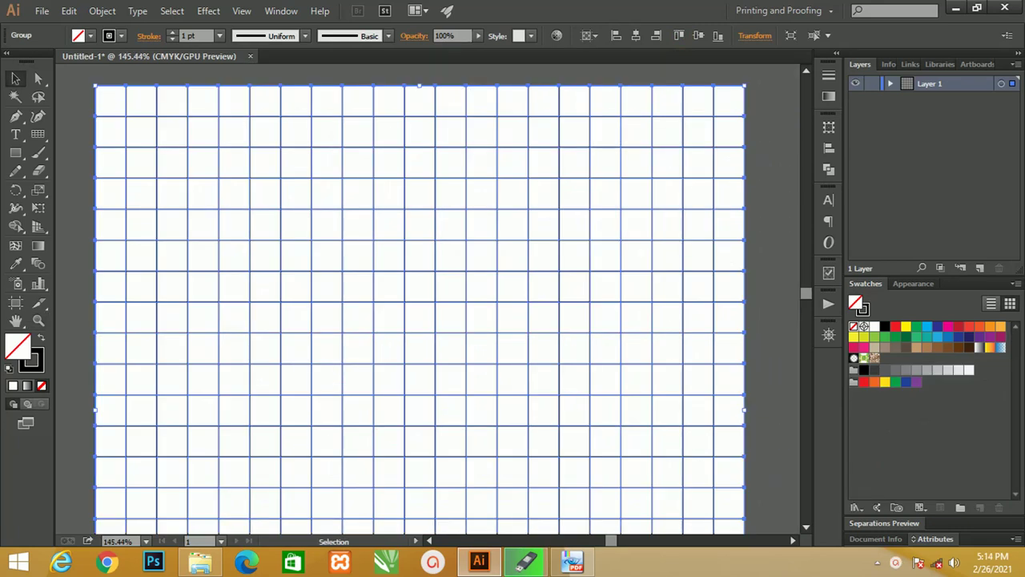
{"action": "left_click", "coordinate": [891, 83]}
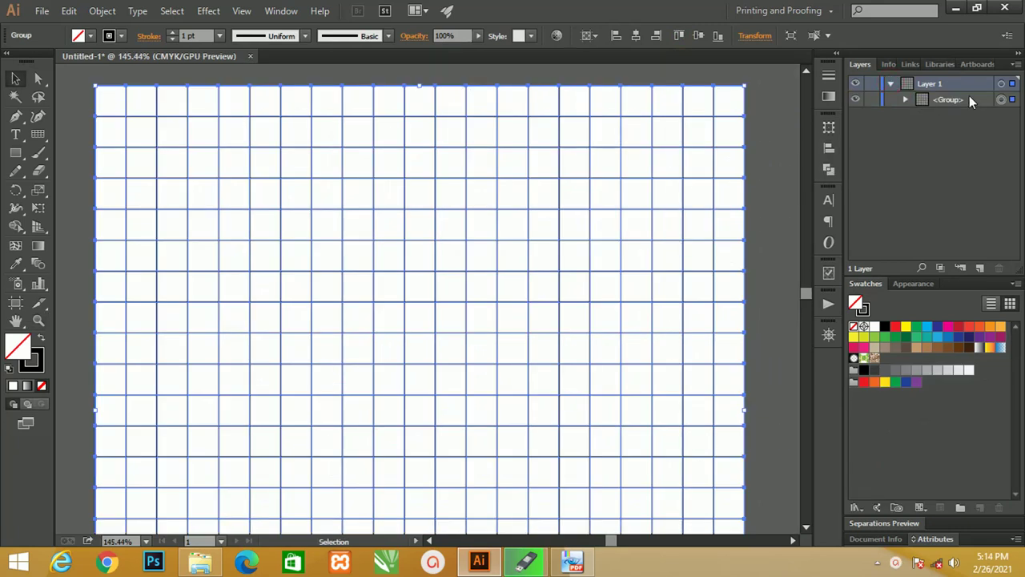
{"action": "left_click_drag", "start_coordinate": [966, 97], "coordinate": [983, 267]}
{"action": "left_click", "coordinate": [1001, 115]}
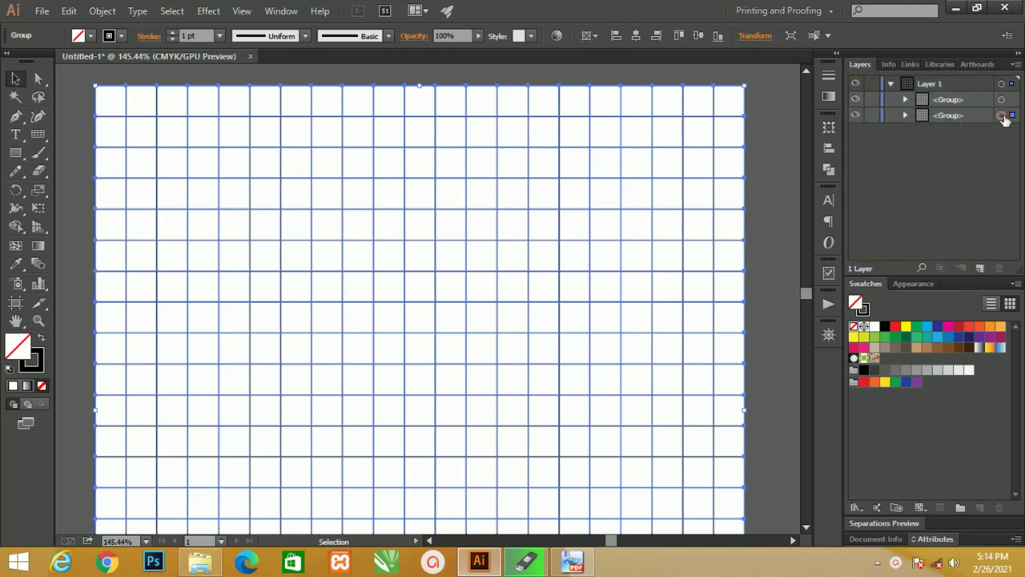
{"action": "left_click", "coordinate": [856, 100]}
Step: Ungroup the visible grid, convert its lines into guides, and deselect
{"action": "right_click", "coordinate": [251, 106]}
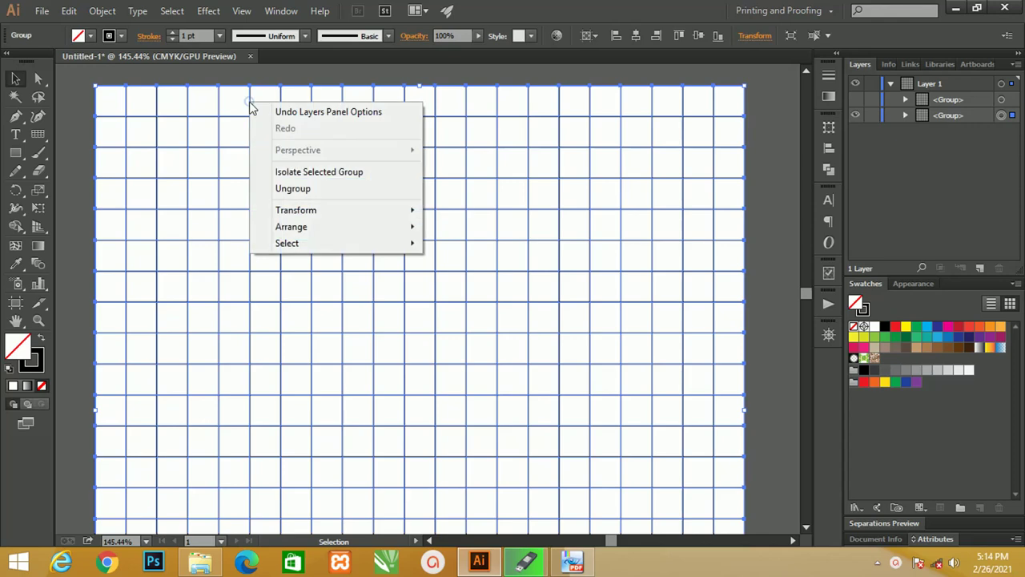
{"action": "left_click", "coordinate": [293, 189]}
{"action": "left_click", "coordinate": [242, 13]}
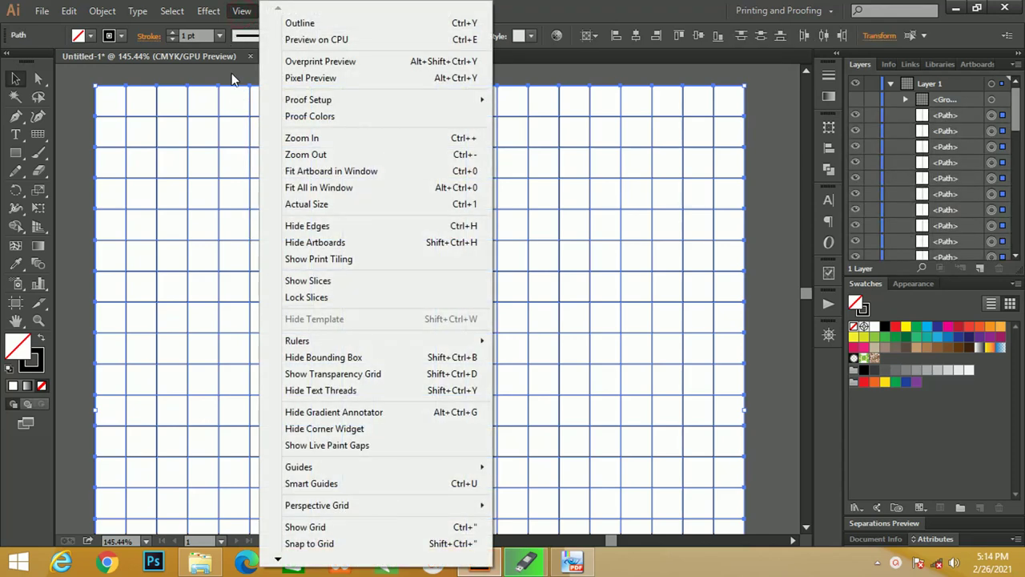
{"action": "right_click", "coordinate": [218, 98]}
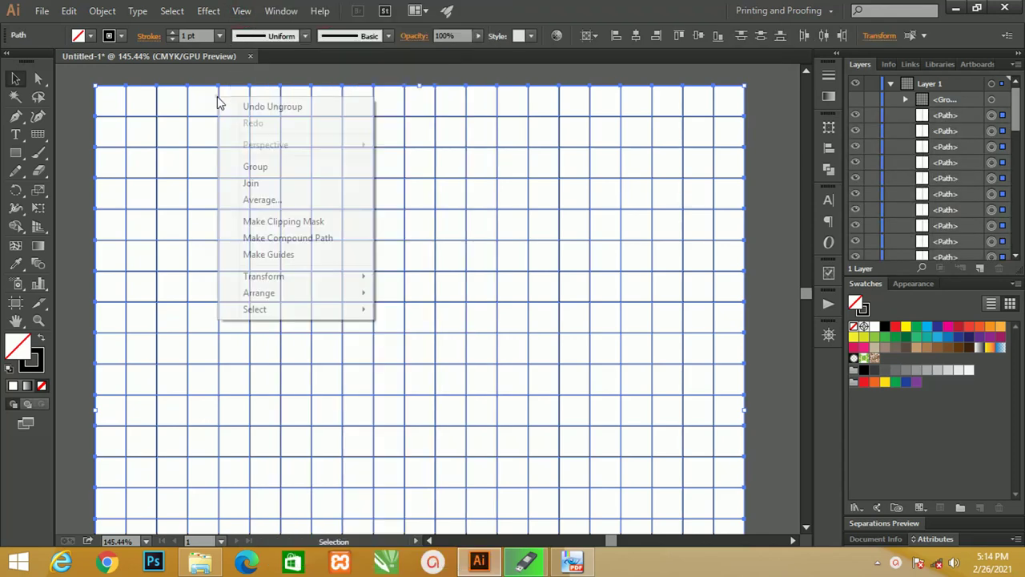
{"action": "left_click", "coordinate": [297, 253]}
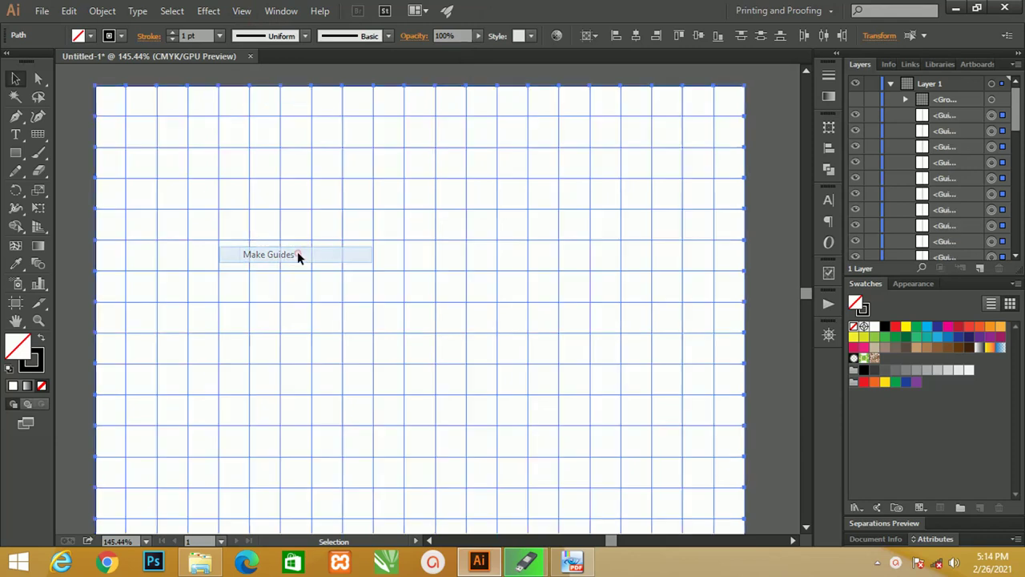
{"action": "left_click", "coordinate": [332, 133]}
{"action": "key", "text": "z"}
{"action": "left_click_drag", "start_coordinate": [241, 132], "coordinate": [302, 202]}
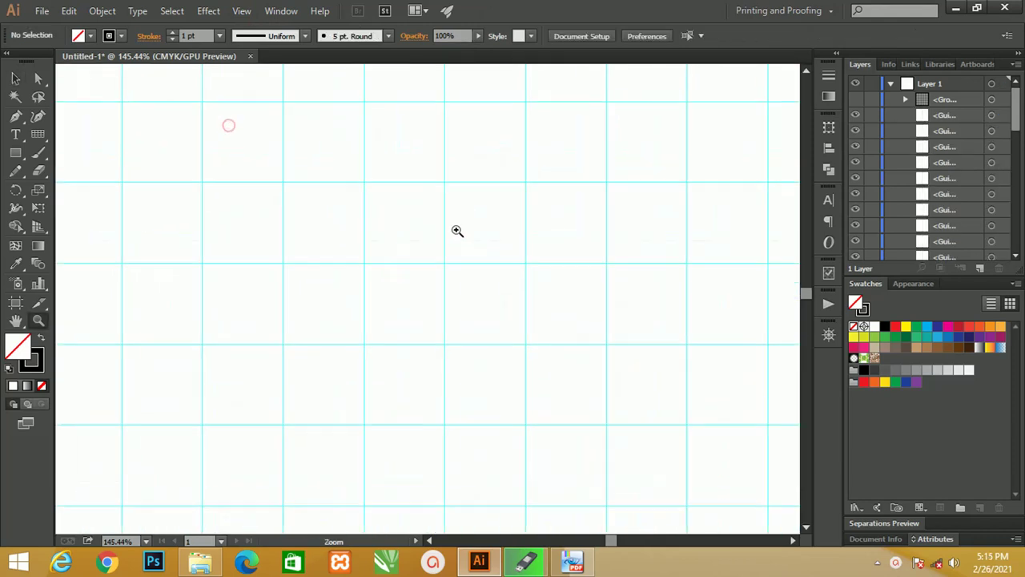
{"action": "left_click", "coordinate": [302, 202], "text": "alt"}
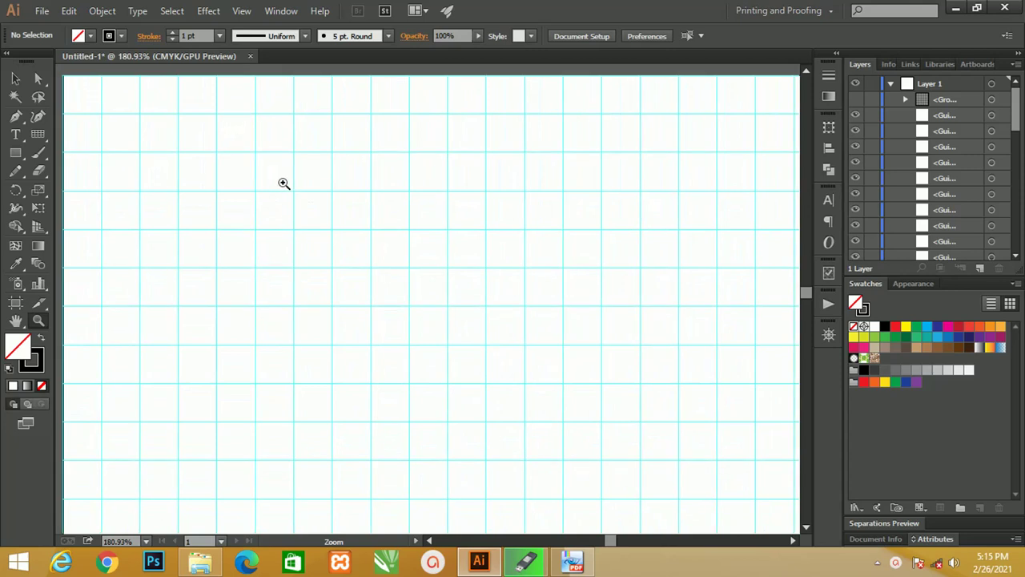
{"action": "left_click", "coordinate": [277, 158]}
{"action": "left_click", "coordinate": [515, 250], "text": "alt"}
{"action": "left_click", "coordinate": [436, 170], "text": "alt"}
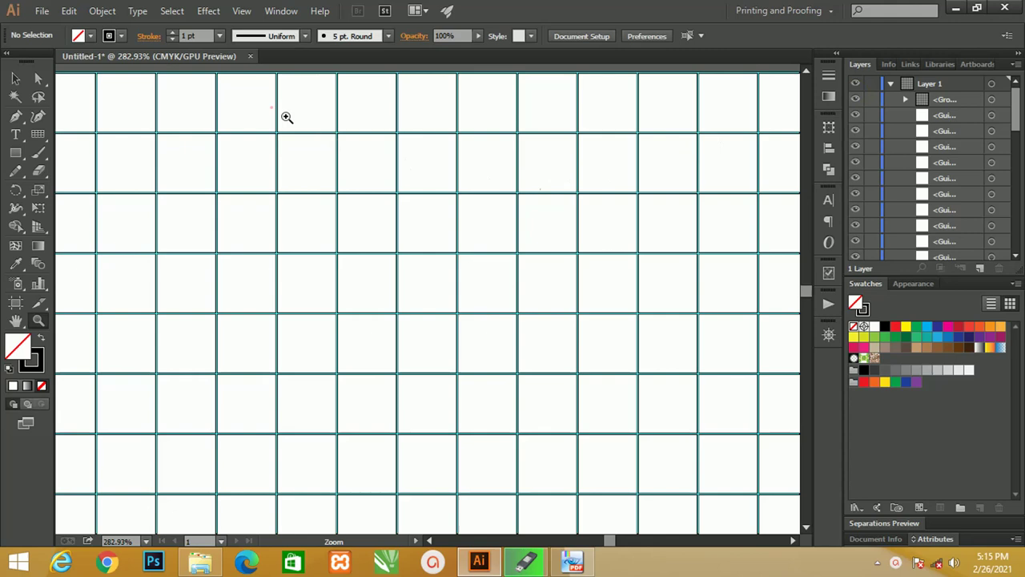
{"action": "mouse_move", "coordinate": [287, 118]}
{"action": "left_mouse_down"}
{"action": "mouse_move", "coordinate": [286, 159]}
{"action": "mouse_move", "coordinate": [308, 195]}
{"action": "left_mouse_up"}
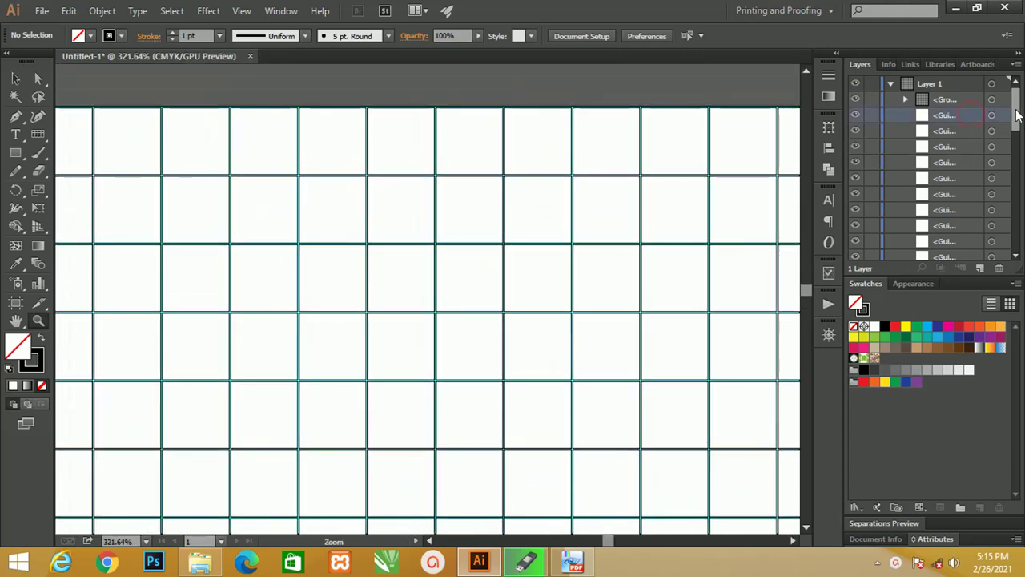
Step: Turn on Lock Guides from the View > Guides menu
{"action": "left_click_drag", "start_coordinate": [1013, 110], "coordinate": [1014, 210]}
{"action": "left_click", "coordinate": [241, 10]}
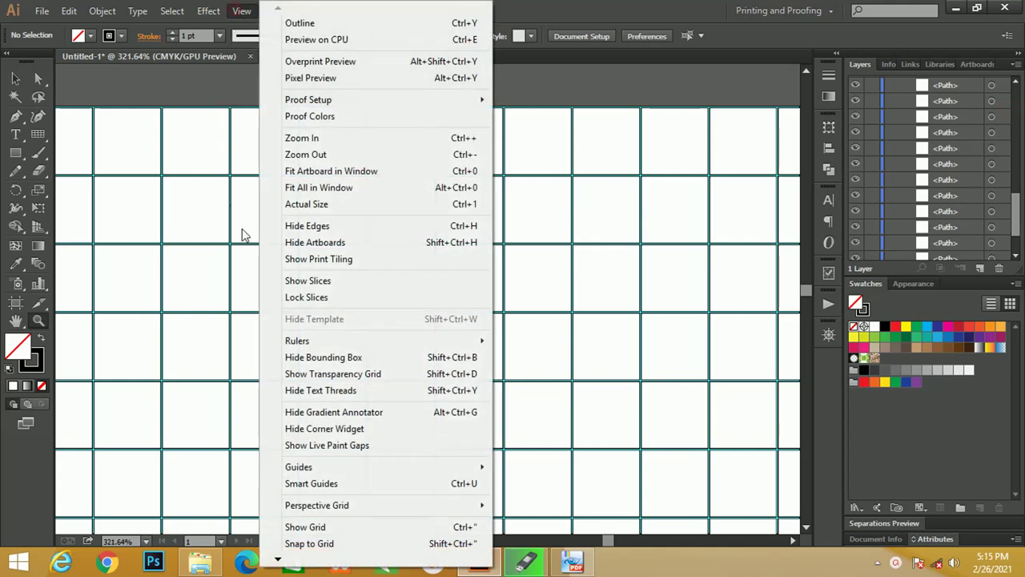
{"action": "left_click", "coordinate": [409, 466]}
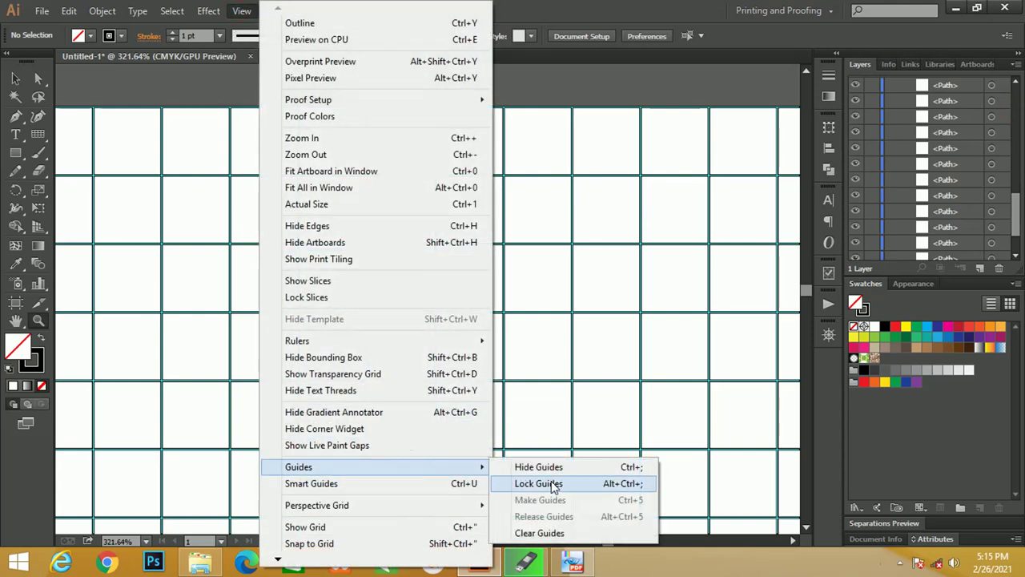
{"action": "left_click", "coordinate": [553, 484]}
Step: Hide the grid group, marquee-test that guides can't be selected, then show the group again
{"action": "scroll", "coordinate": [590, 256], "scroll_direction": "up", "scroll_amount": 1}
{"action": "scroll", "coordinate": [591, 256], "scroll_direction": "up", "scroll_amount": 4}
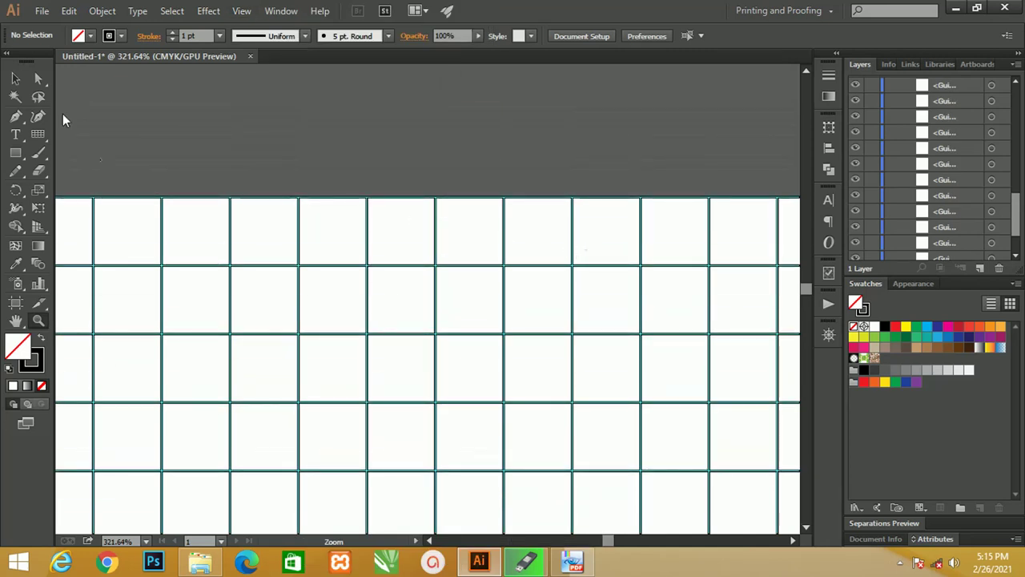
{"action": "left_click", "coordinate": [16, 78]}
{"action": "scroll", "coordinate": [961, 200], "scroll_direction": "up", "scroll_amount": 3}
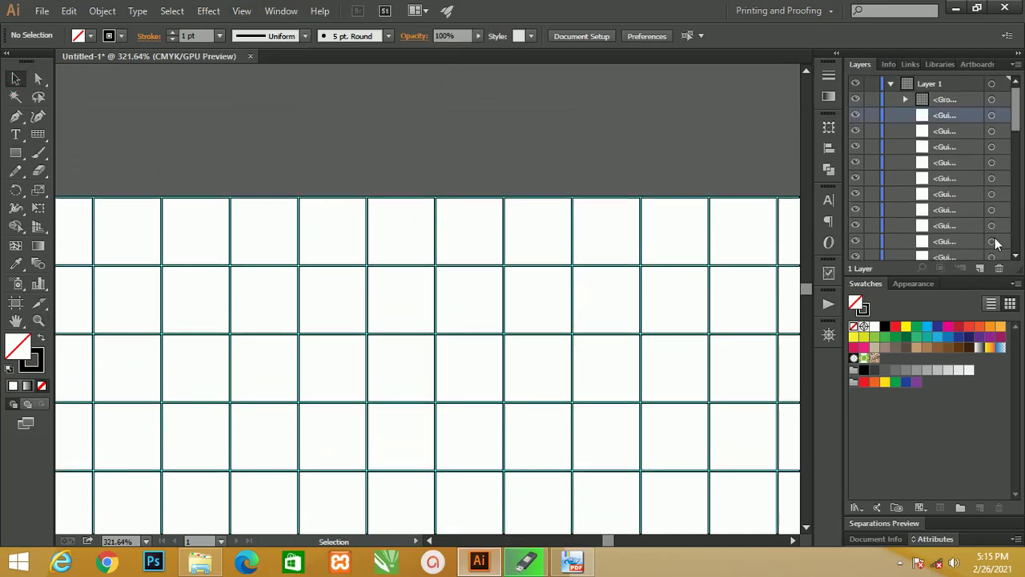
{"action": "left_click", "coordinate": [855, 101]}
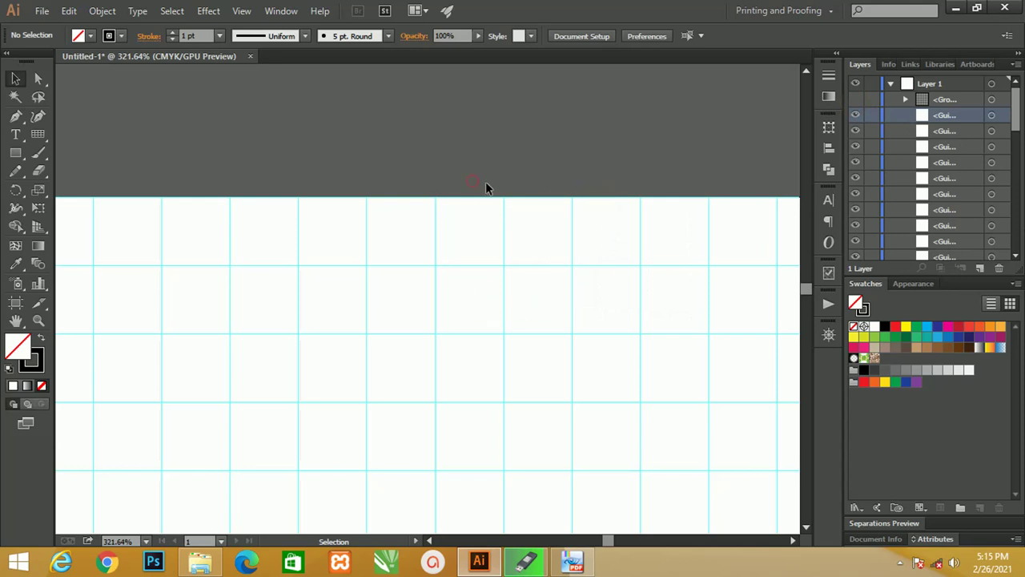
{"action": "left_click_drag", "start_coordinate": [461, 228], "coordinate": [594, 251]}
{"action": "left_click", "coordinate": [855, 99]}
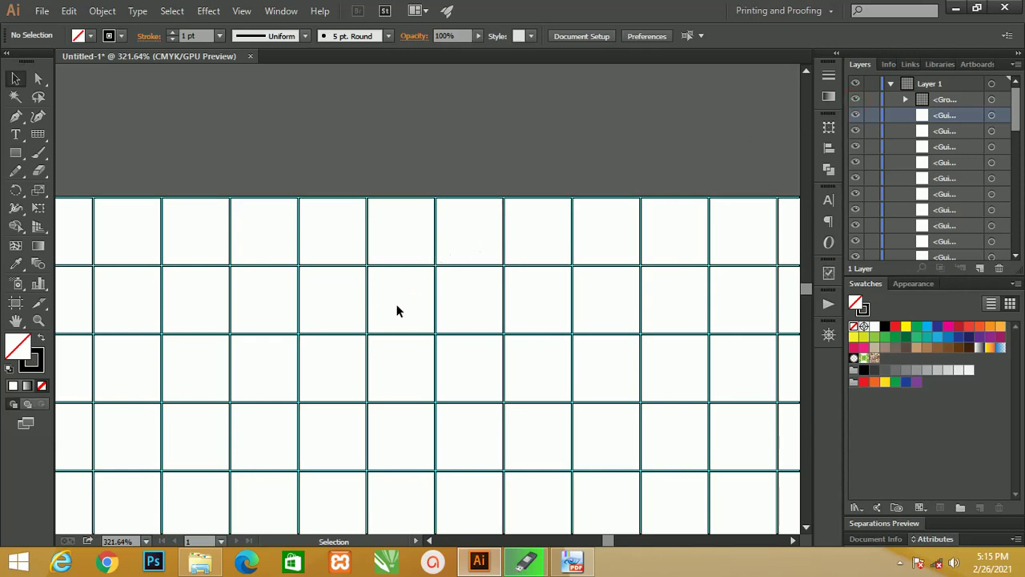
{"action": "key", "text": "z"}
{"action": "left_click_drag", "start_coordinate": [241, 229], "coordinate": [192, 217]}
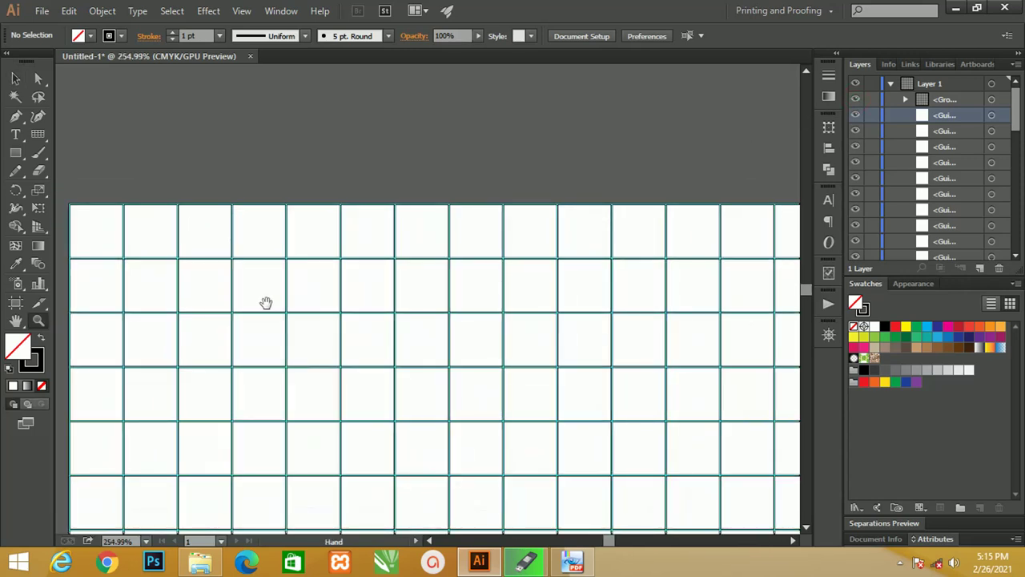
{"action": "mouse_move", "coordinate": [266, 303]}
{"action": "left_mouse_down"}
{"action": "mouse_move", "coordinate": [308, 221]}
{"action": "mouse_move", "coordinate": [320, 230]}
{"action": "mouse_move", "coordinate": [312, 227]}
{"action": "left_mouse_up"}
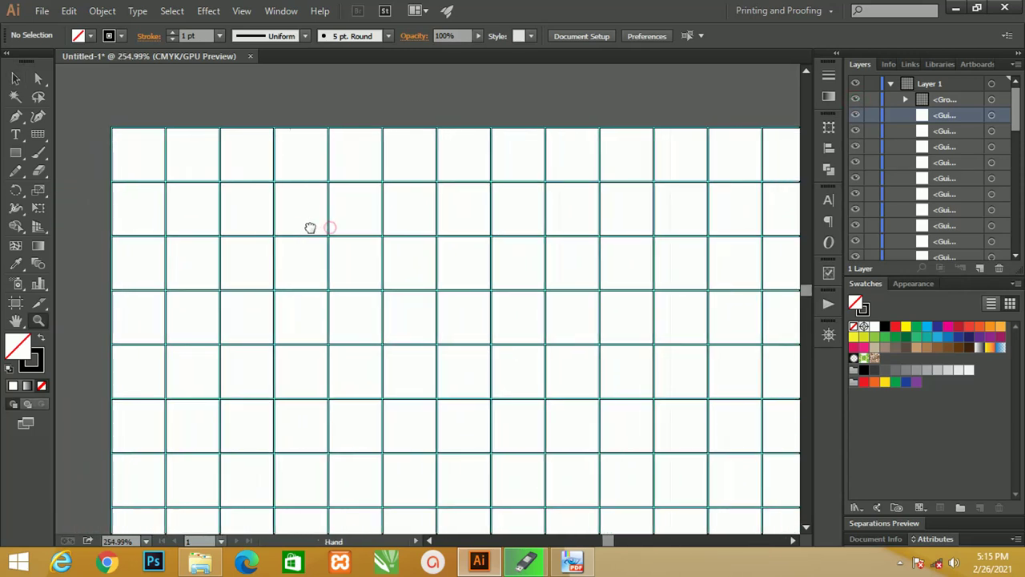
{"action": "left_click", "coordinate": [16, 78]}
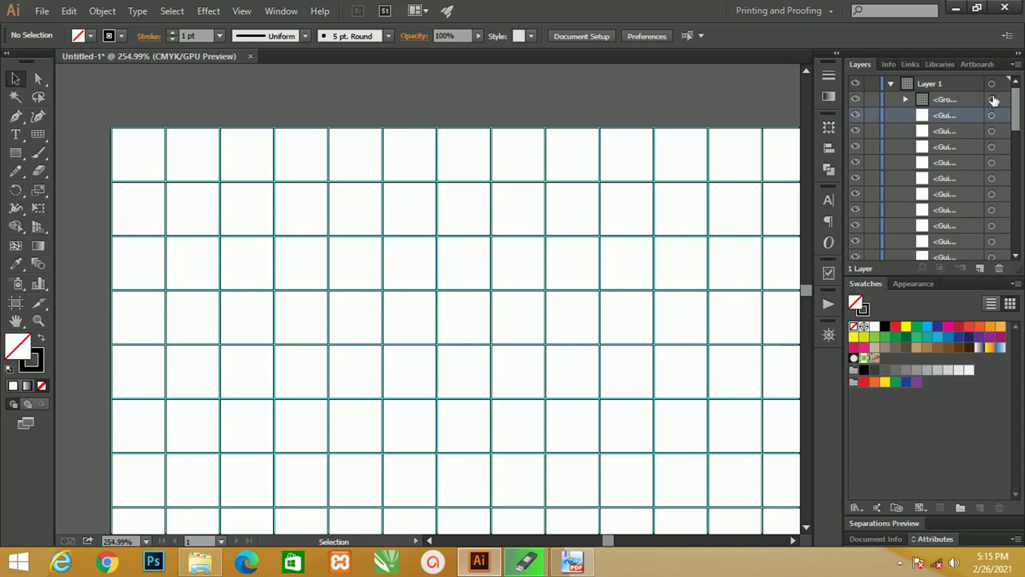
Step: Select the grid group and start Shape Builder with a black fill, building one cell
{"action": "left_click", "coordinate": [993, 100]}
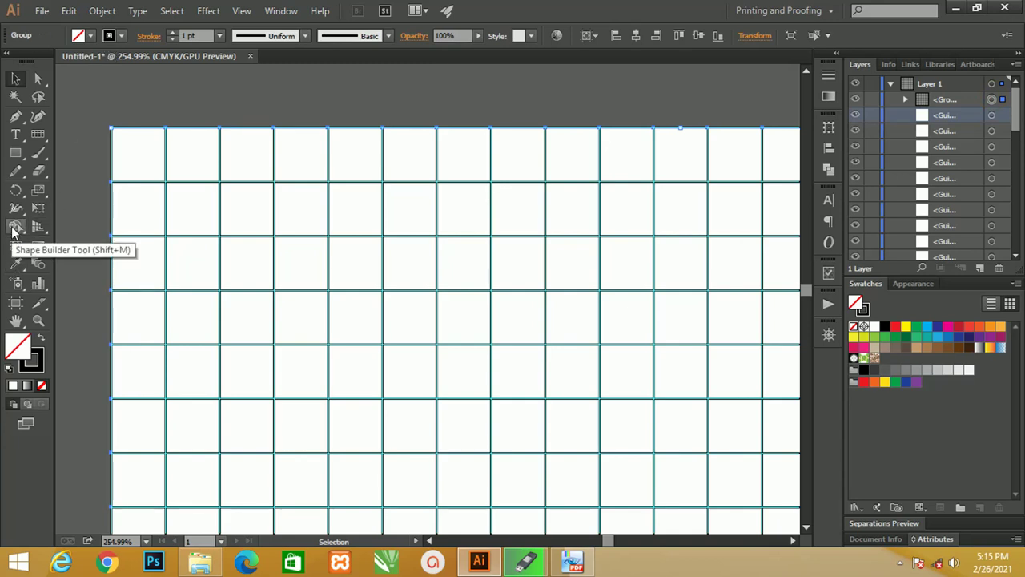
{"action": "left_click", "coordinate": [15, 228]}
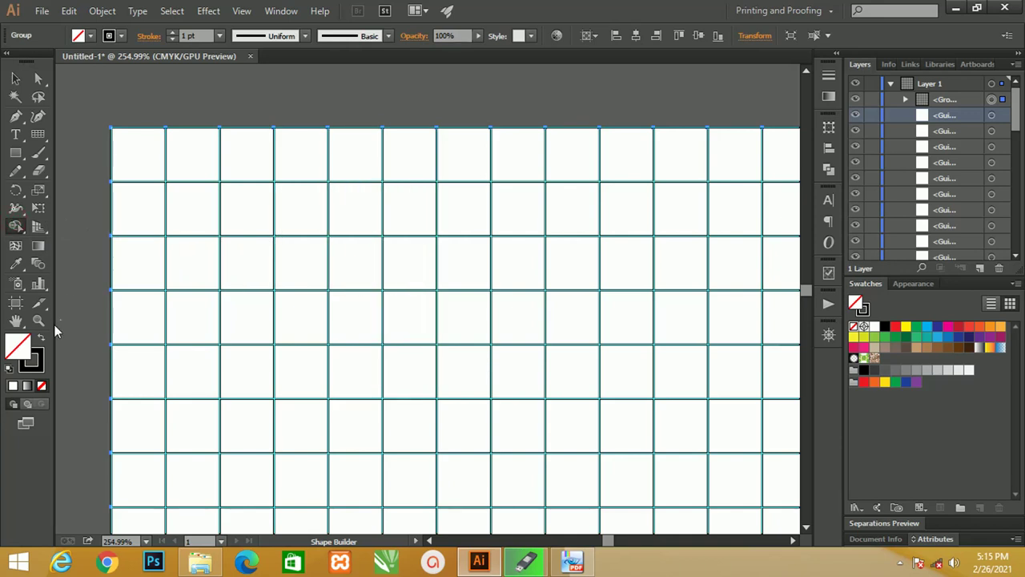
{"action": "left_click", "coordinate": [42, 340]}
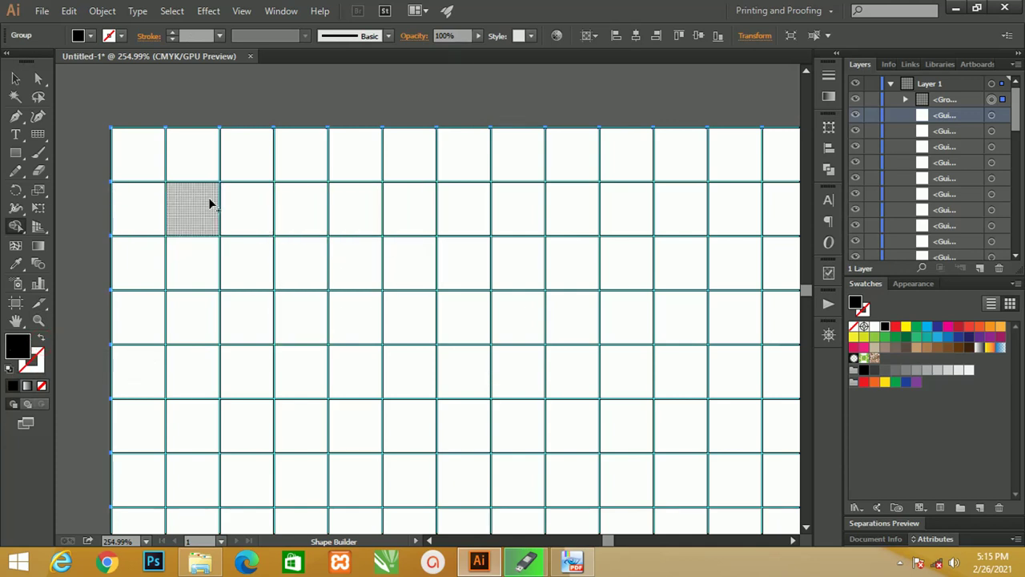
{"action": "left_click", "coordinate": [359, 273]}
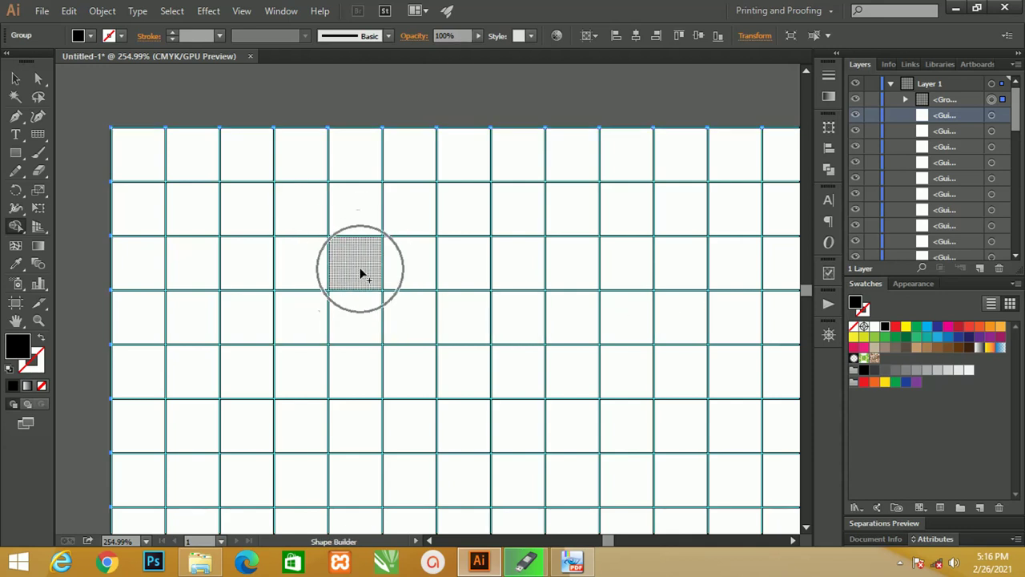
{"action": "key", "text": "z"}
{"action": "key", "text": "shift+x"}
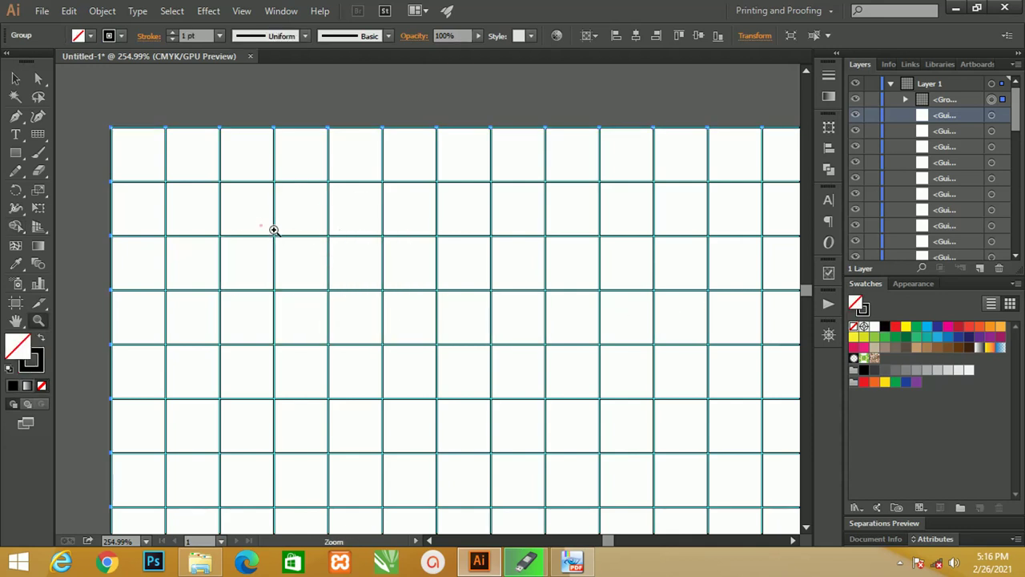
{"action": "mouse_move", "coordinate": [258, 224]}
{"action": "left_mouse_down"}
{"action": "mouse_move", "coordinate": [526, 220]}
{"action": "mouse_move", "coordinate": [508, 221]}
{"action": "left_mouse_up"}
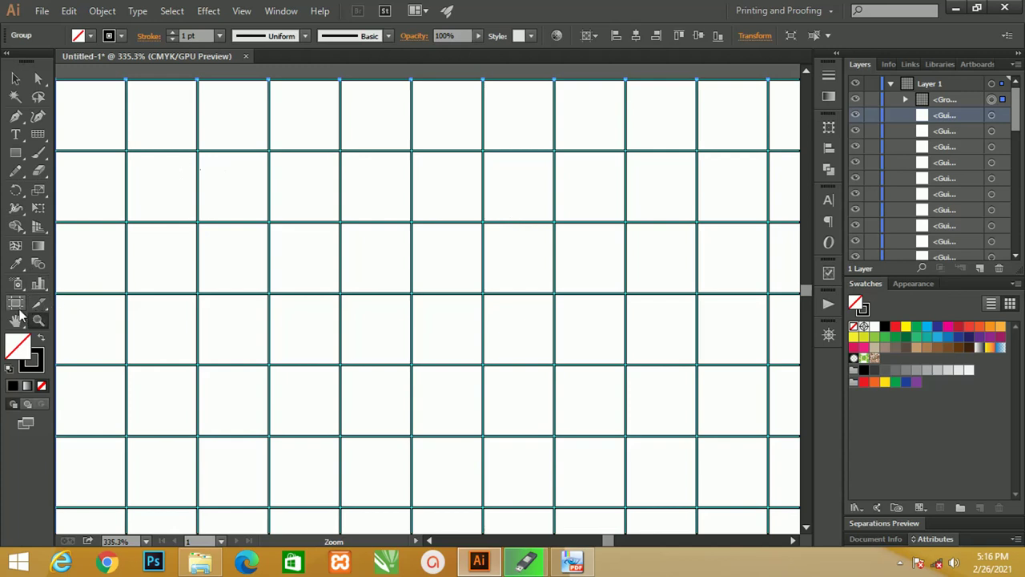
Step: Sweep down the columns of cells to merge them into a black 3×3 ring
{"action": "left_click", "coordinate": [17, 229]}
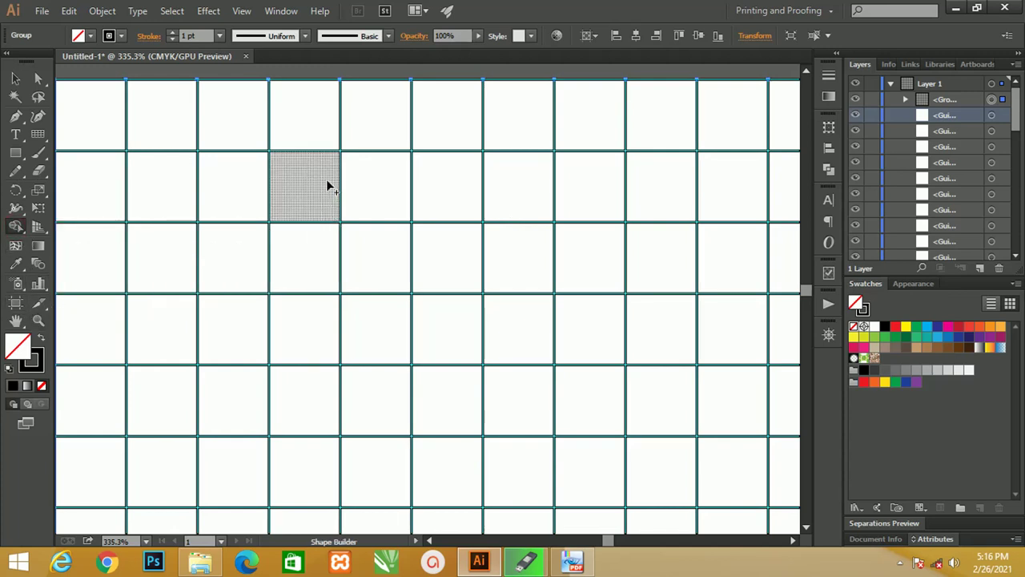
{"action": "left_click_drag", "start_coordinate": [326, 181], "coordinate": [307, 335]}
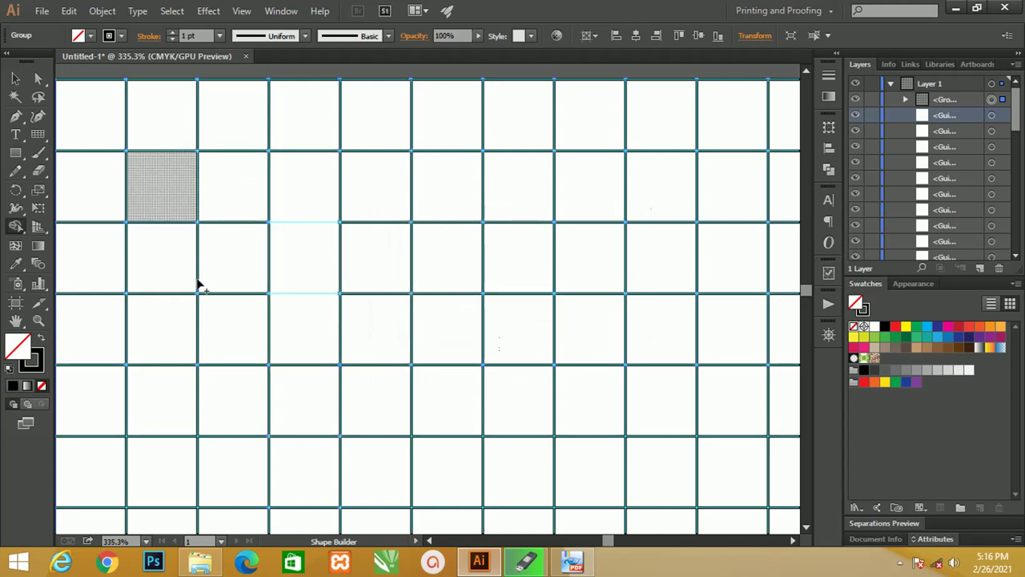
{"action": "left_click", "coordinate": [40, 339]}
{"action": "left_click_drag", "start_coordinate": [307, 169], "coordinate": [311, 343]}
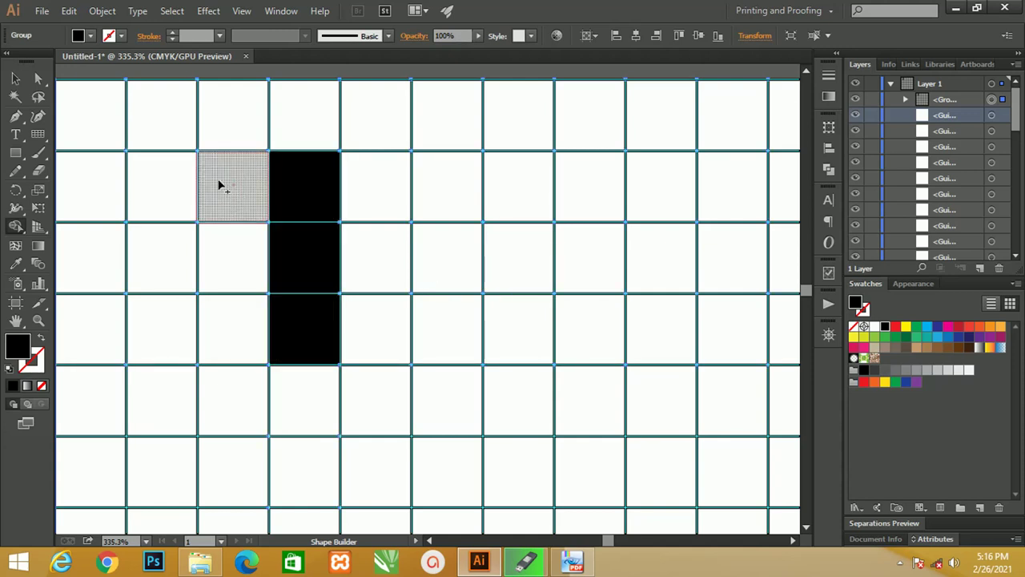
{"action": "left_click_drag", "start_coordinate": [233, 182], "coordinate": [249, 335]}
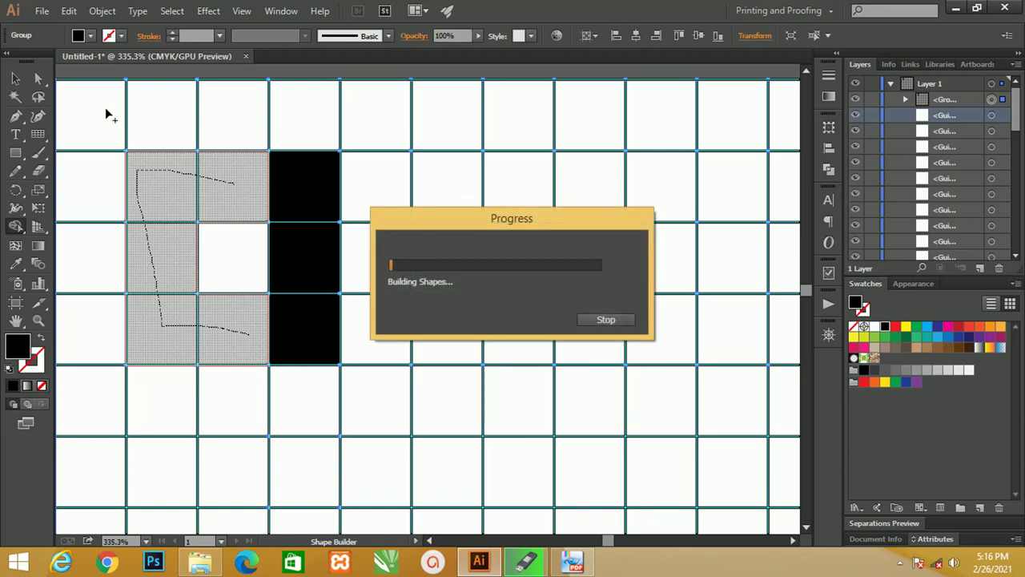
{"action": "left_click", "coordinate": [16, 79]}
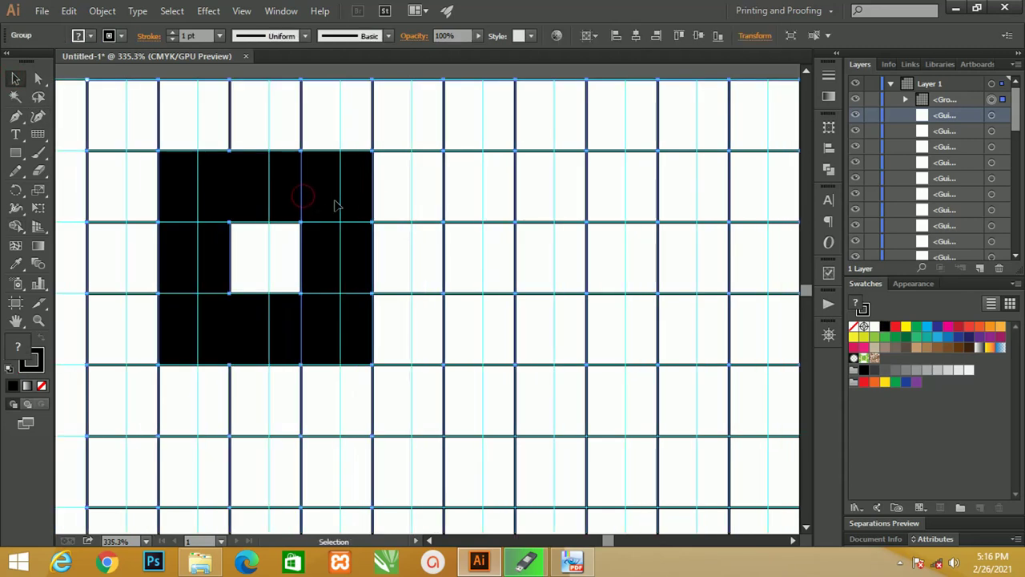
Step: Ungroup the merged shape so the right column becomes a separate piece
{"action": "right_click", "coordinate": [299, 191]}
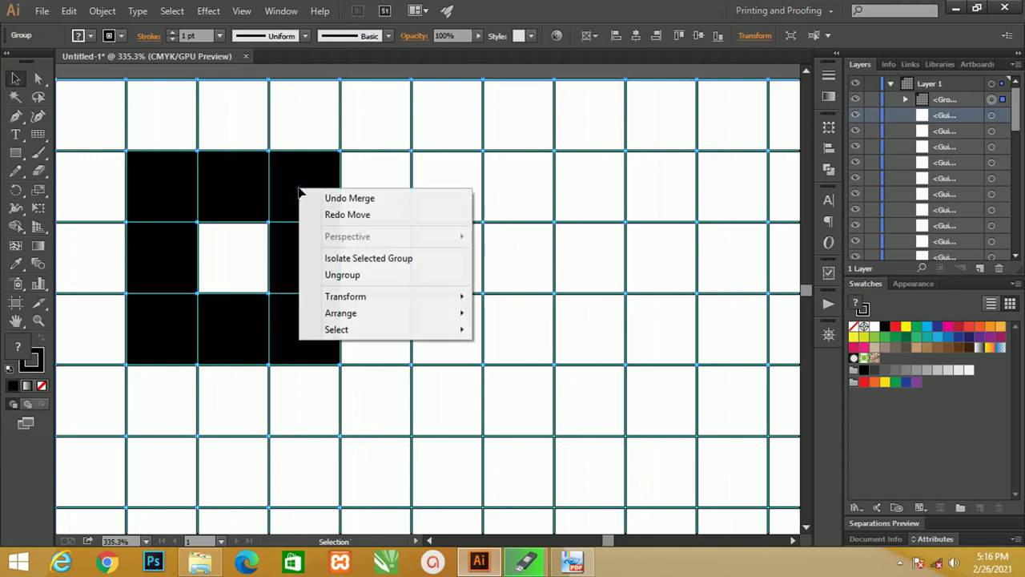
{"action": "left_click", "coordinate": [343, 275]}
{"action": "left_click_drag", "start_coordinate": [368, 186], "coordinate": [298, 186]}
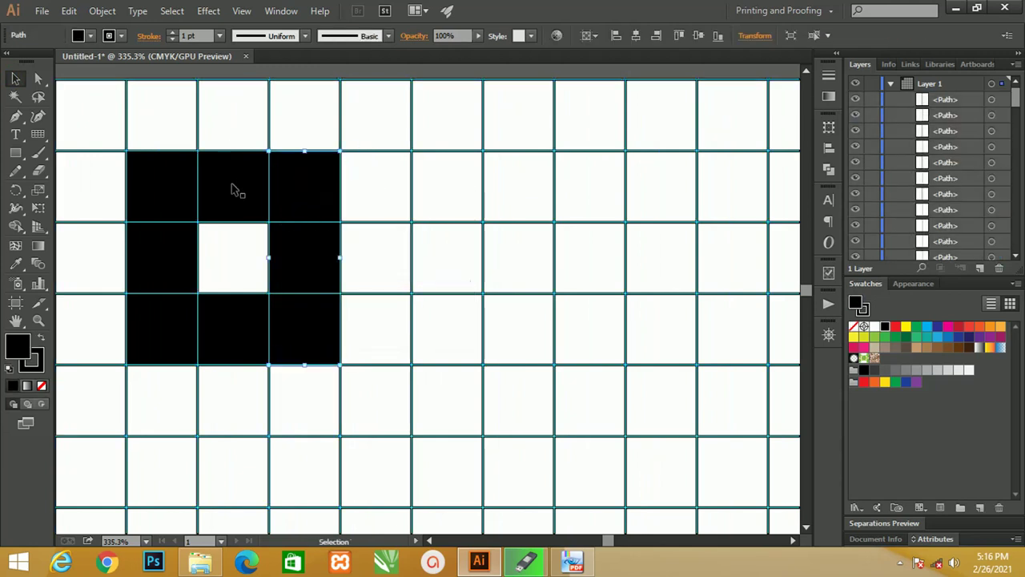
{"action": "left_click_drag", "start_coordinate": [232, 183], "coordinate": [193, 186]}
{"action": "key", "text": "ctrl+z"}
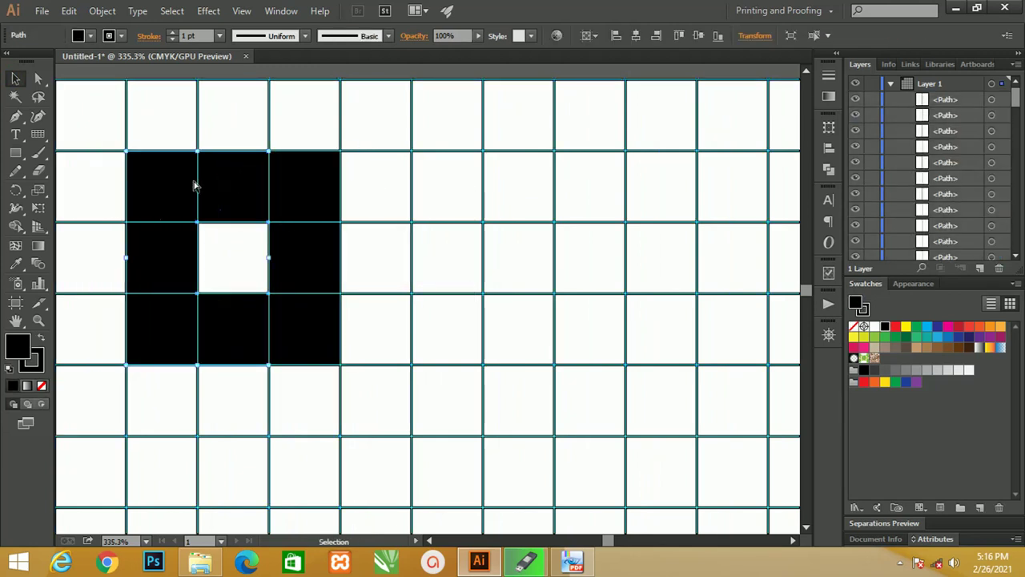
Step: Isolate the C-shaped path and round its top-left corner to 1 cm
{"action": "right_click", "coordinate": [171, 174]}
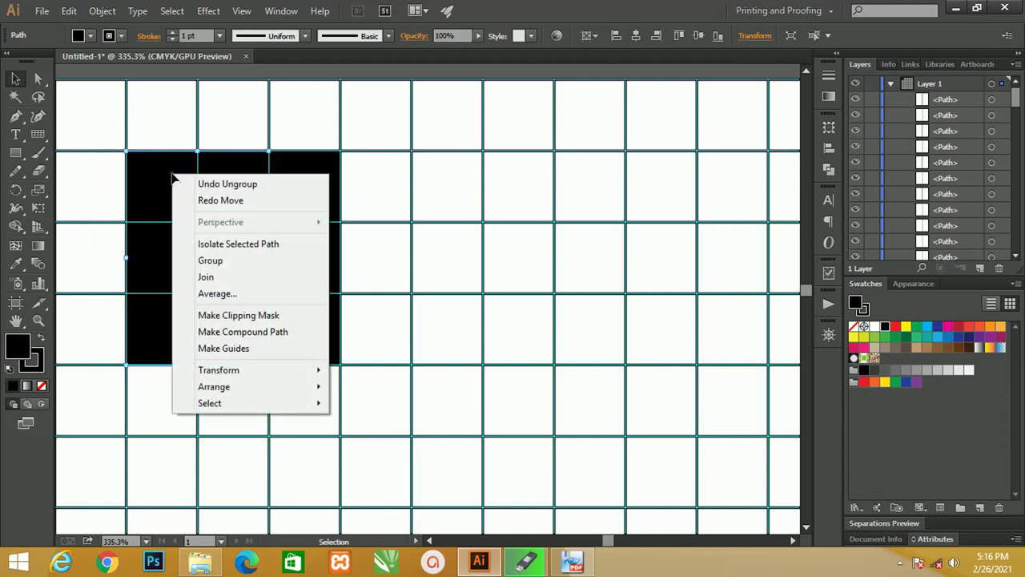
{"action": "left_click", "coordinate": [238, 245]}
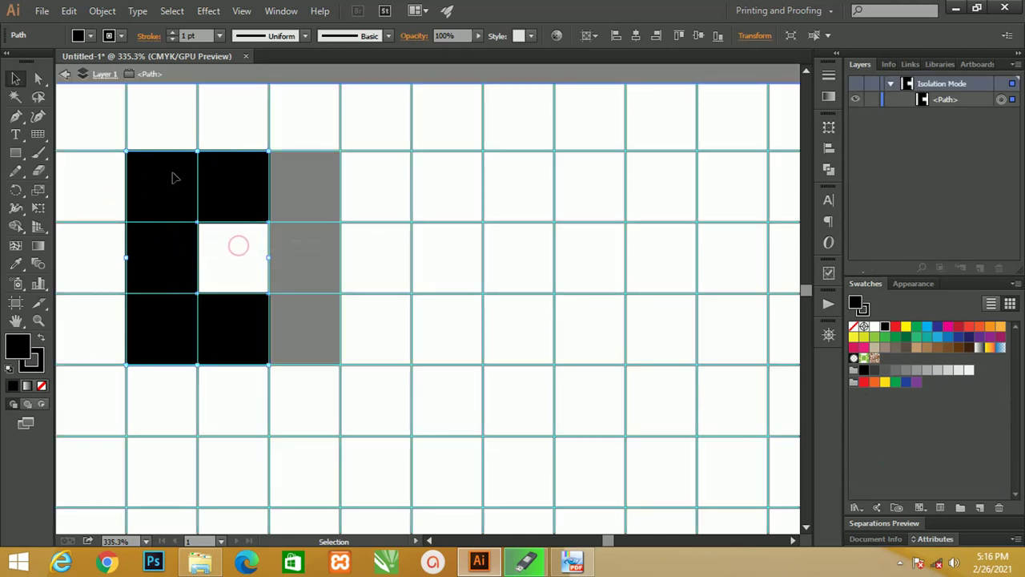
{"action": "left_click", "coordinate": [38, 78]}
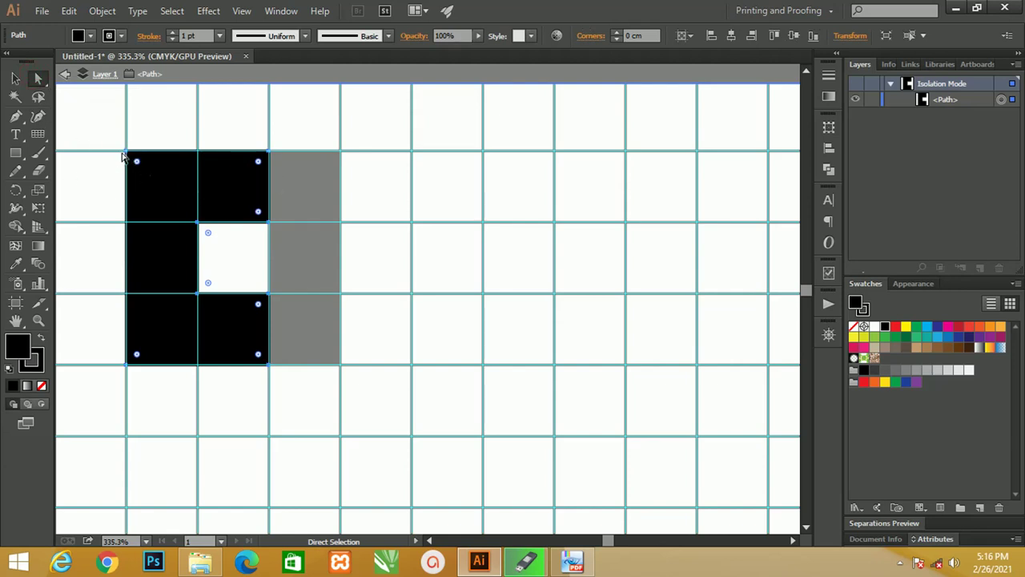
{"action": "left_click", "coordinate": [126, 152]}
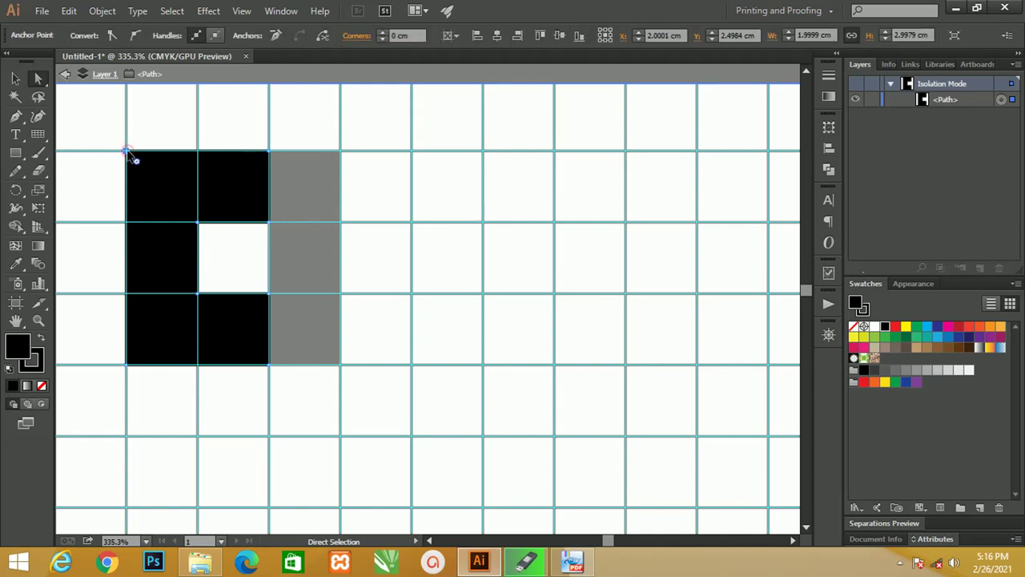
{"action": "left_click_drag", "start_coordinate": [137, 163], "coordinate": [196, 231]}
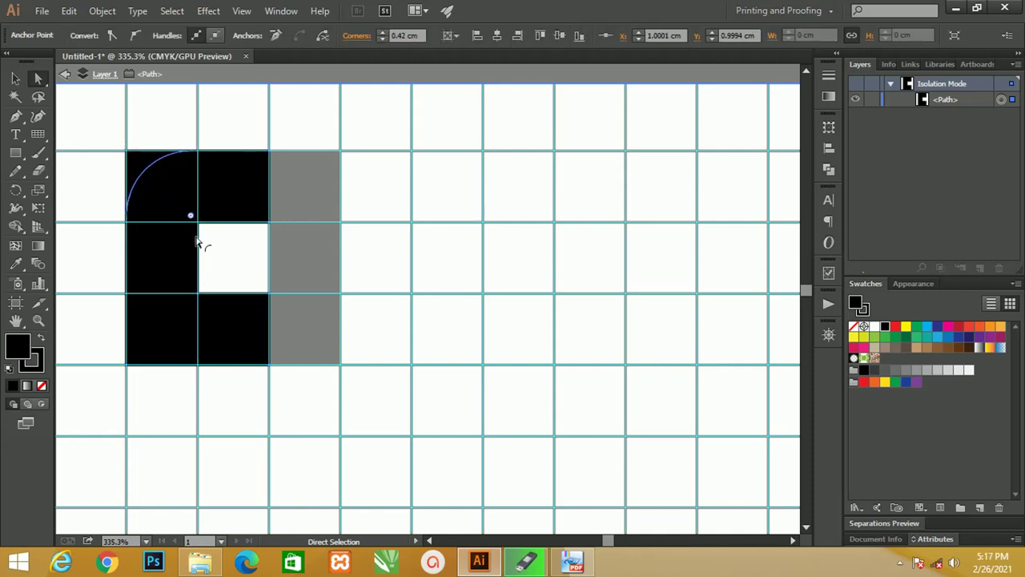
{"action": "left_click_drag", "start_coordinate": [196, 230], "coordinate": [178, 248]}
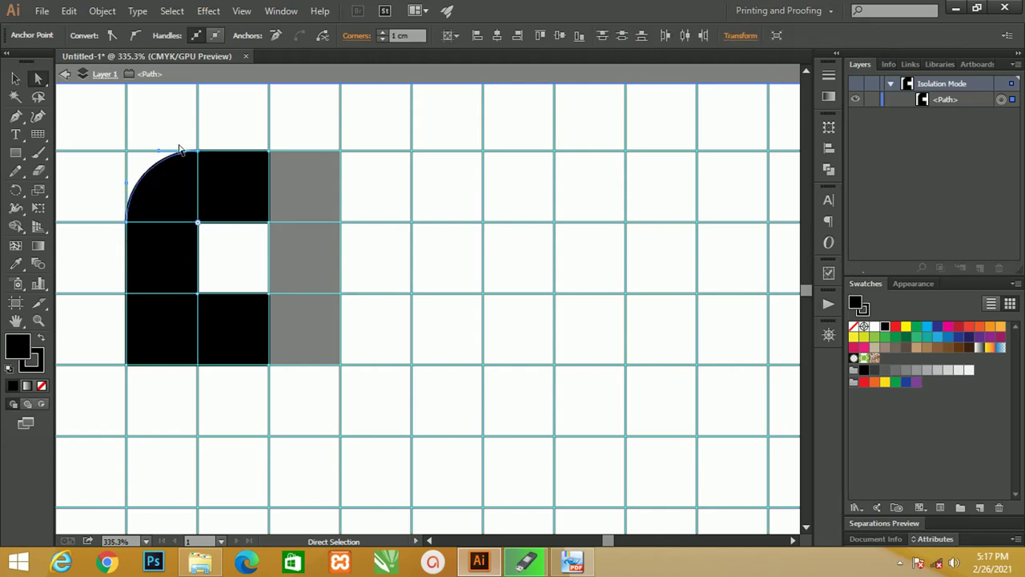
{"action": "key", "text": "z"}
{"action": "left_click_drag", "start_coordinate": [98, 135], "coordinate": [335, 174]}
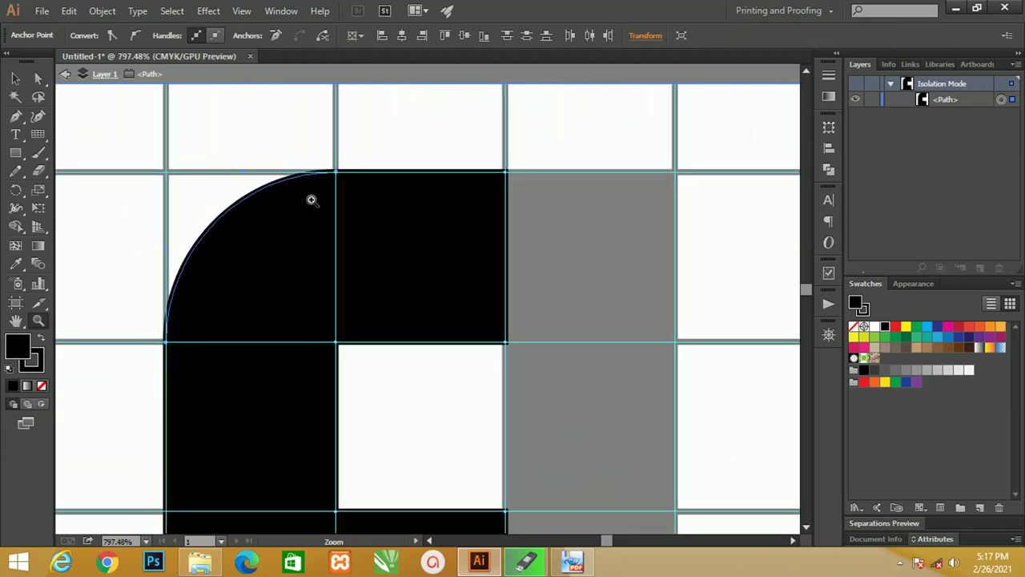
{"action": "left_click", "coordinate": [38, 78]}
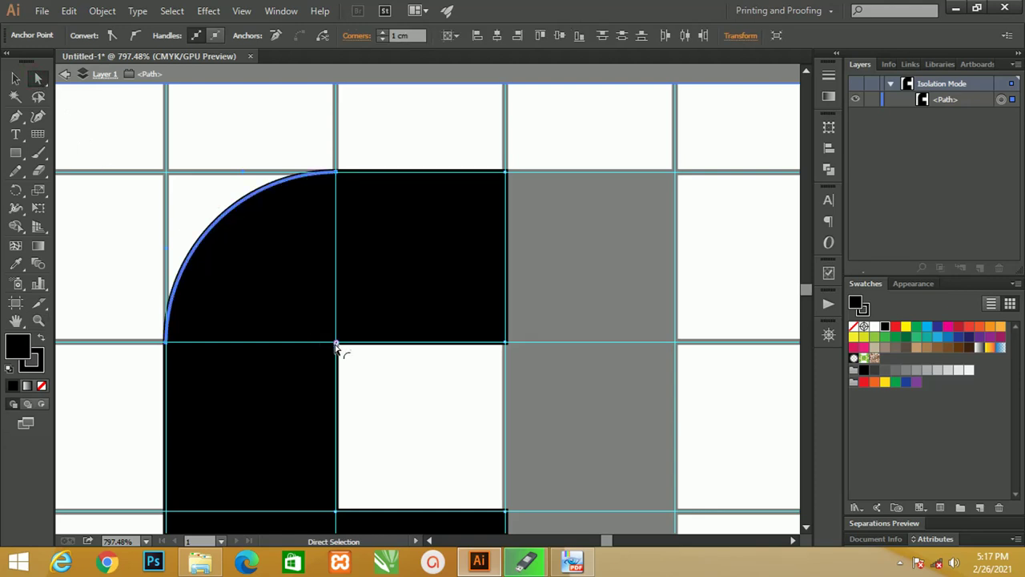
{"action": "mouse_move", "coordinate": [344, 350]}
{"action": "left_mouse_down"}
{"action": "mouse_move", "coordinate": [346, 358]}
{"action": "mouse_move", "coordinate": [335, 350]}
{"action": "left_mouse_up"}
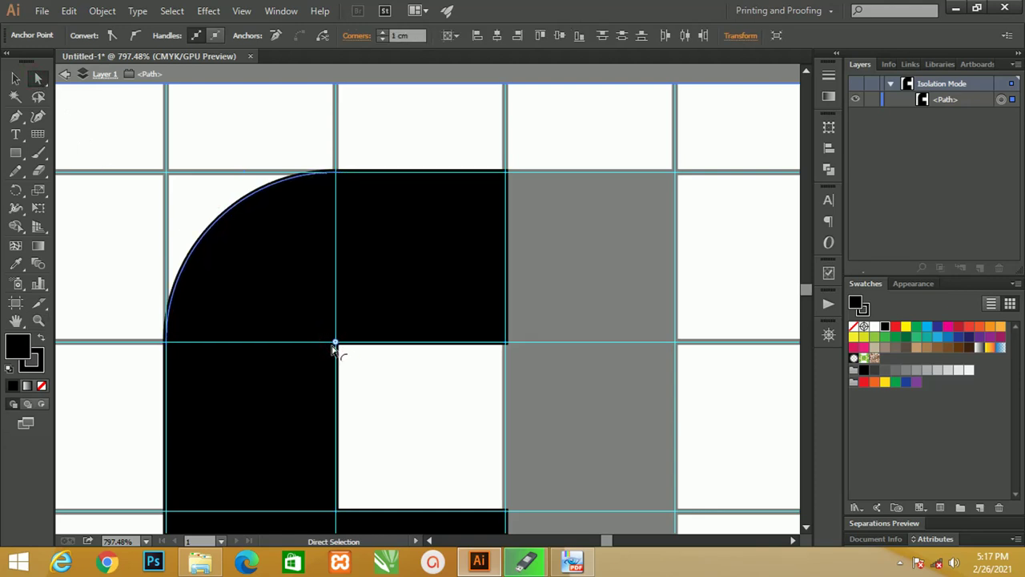
Step: Round the C-shape's bottom-left corner to 1 cm
{"action": "scroll", "coordinate": [263, 305], "scroll_direction": "right", "scroll_amount": 2}
{"action": "scroll", "coordinate": [268, 303], "scroll_direction": "down", "scroll_amount": 2}
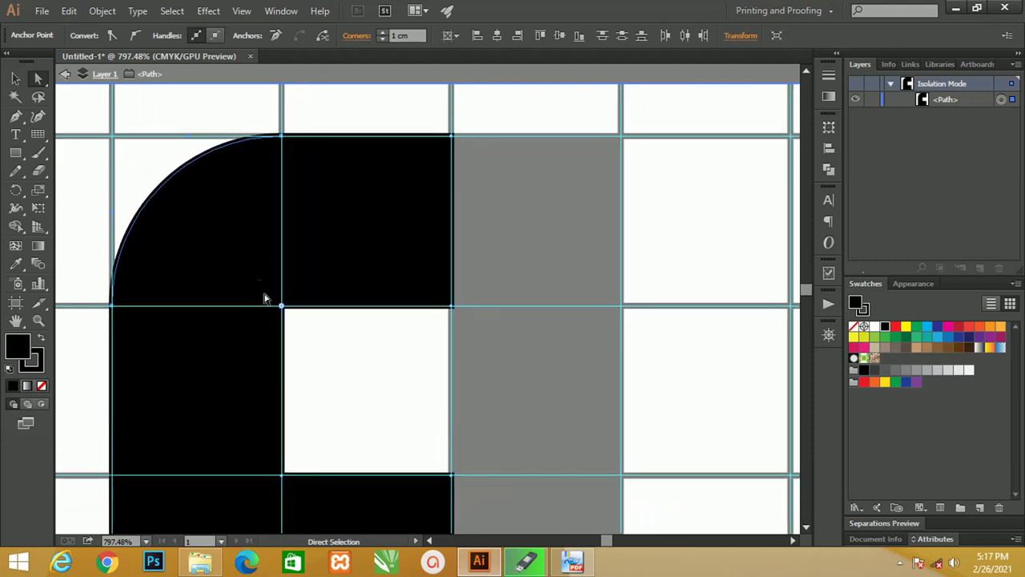
{"action": "scroll", "coordinate": [271, 302], "scroll_direction": "down", "scroll_amount": 3}
{"action": "scroll", "coordinate": [270, 302], "scroll_direction": "down", "scroll_amount": 2}
{"action": "left_click", "coordinate": [248, 353]}
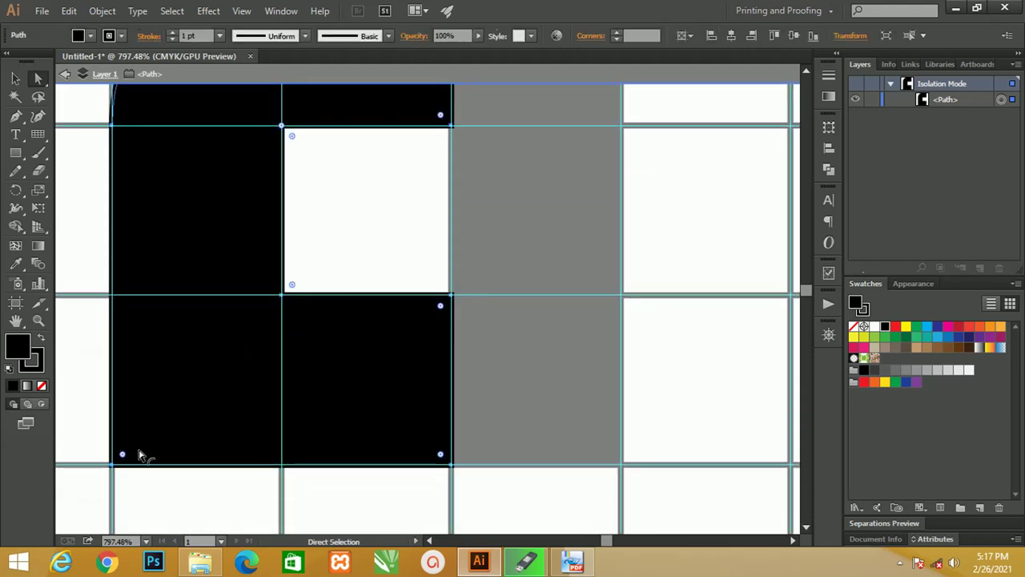
{"action": "left_click", "coordinate": [113, 465]}
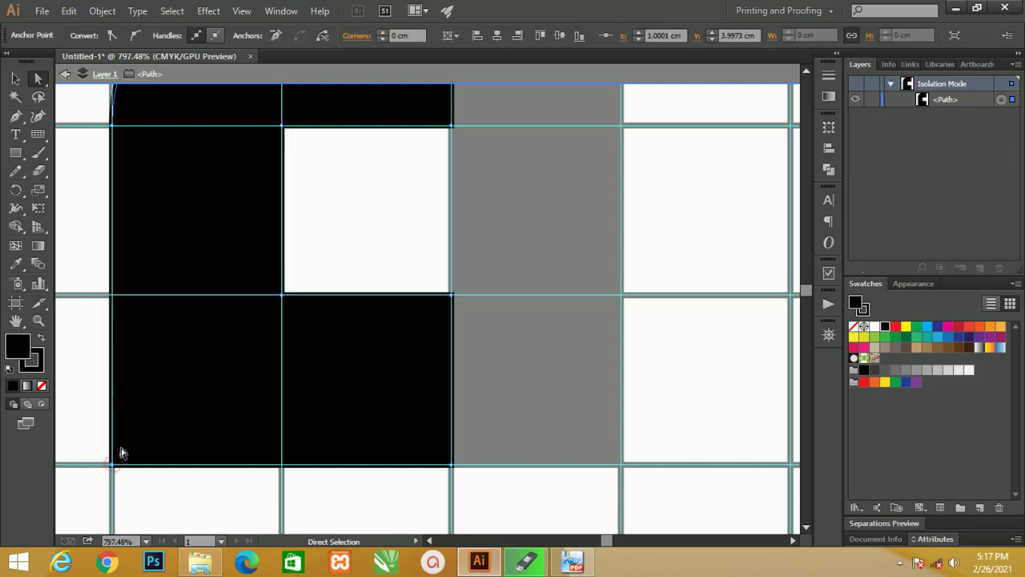
{"action": "mouse_move", "coordinate": [123, 454]}
{"action": "left_mouse_down"}
{"action": "mouse_move", "coordinate": [291, 324]}
{"action": "mouse_move", "coordinate": [290, 309]}
{"action": "left_mouse_up"}
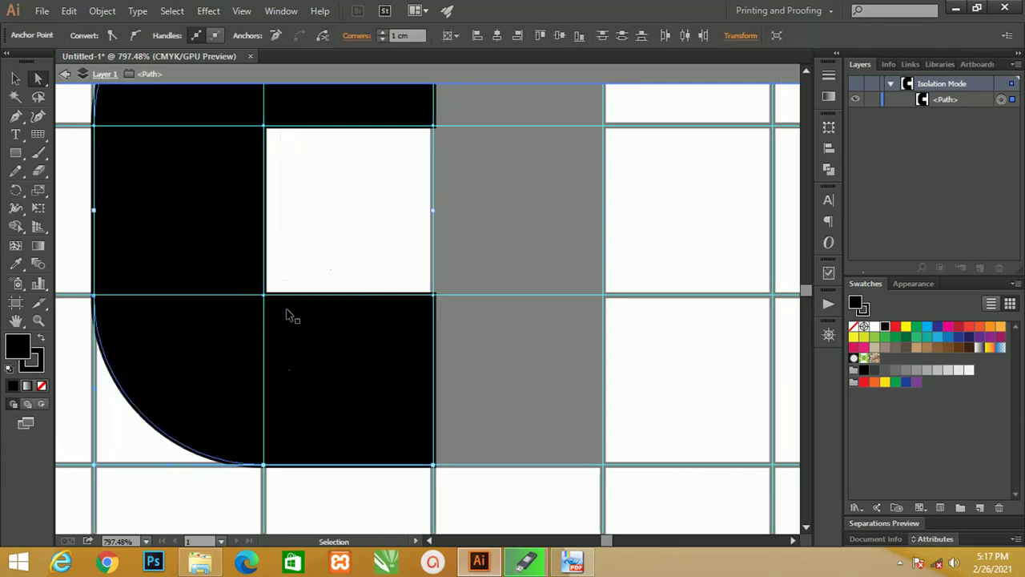
{"action": "key", "text": "ctrl+minus"}
{"action": "key", "text": "ctrl+minus"}
{"action": "left_click_drag", "start_coordinate": [383, 213], "coordinate": [286, 277]}
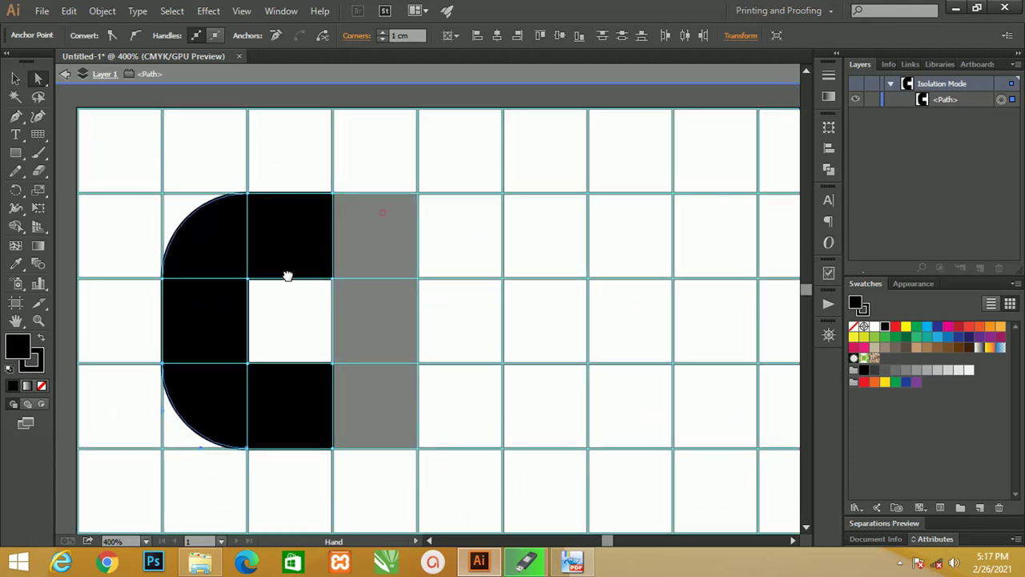
Step: Round the right column's top-right corner to 1 cm
{"action": "double_click", "coordinate": [400, 259]}
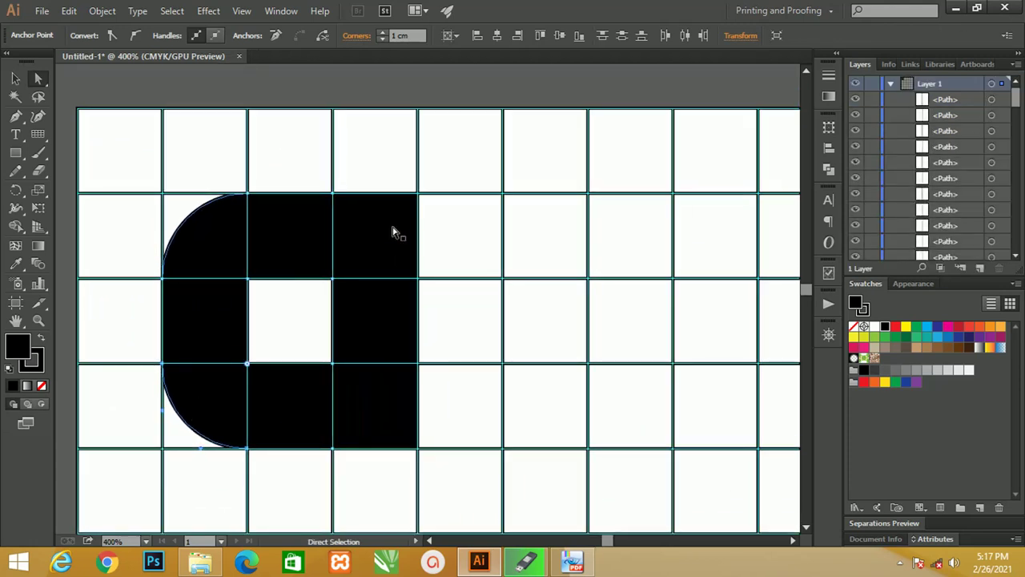
{"action": "left_click", "coordinate": [393, 232]}
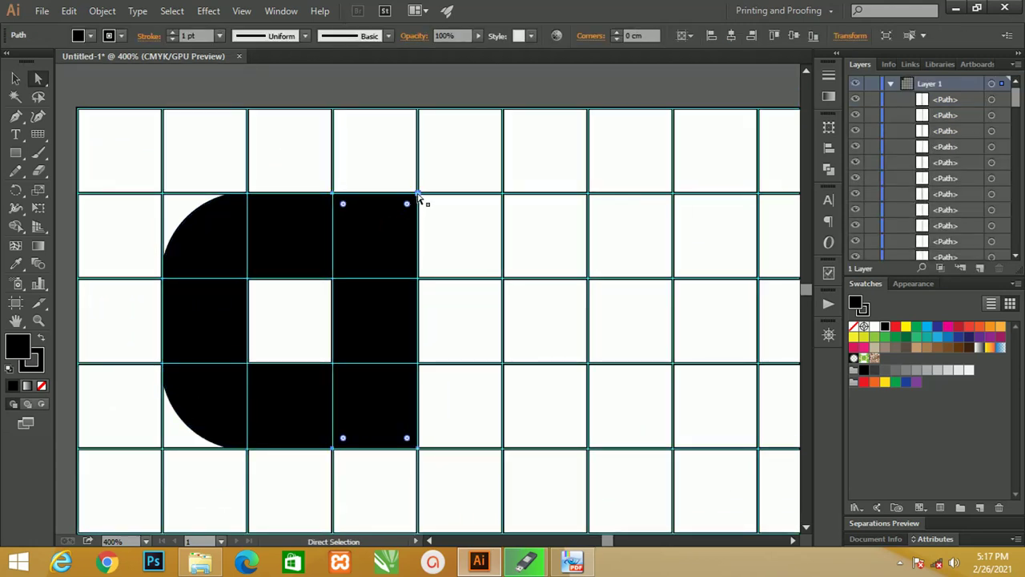
{"action": "left_click", "coordinate": [417, 194]}
{"action": "left_click_drag", "start_coordinate": [408, 206], "coordinate": [334, 277]}
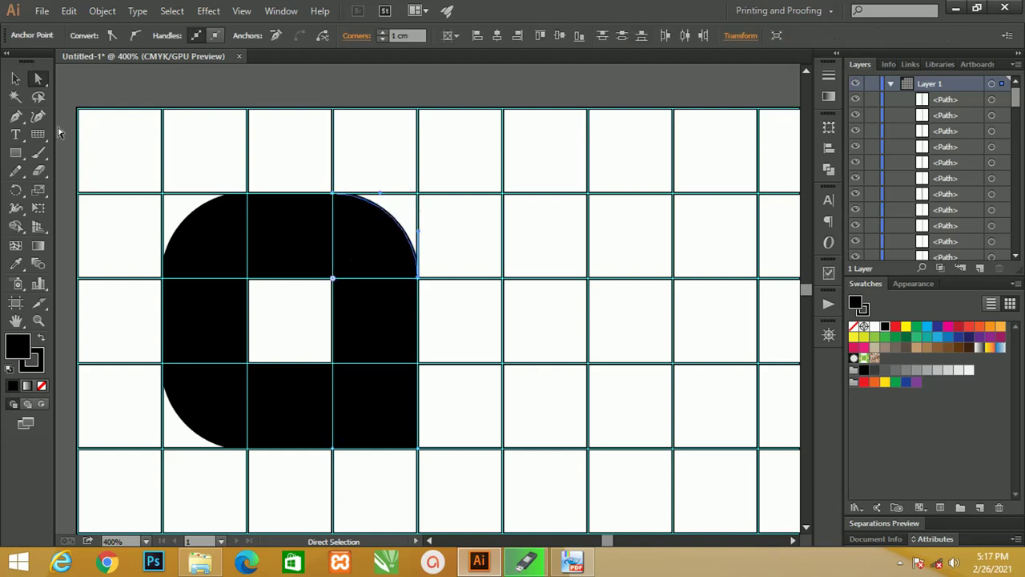
{"action": "left_click", "coordinate": [15, 77]}
{"action": "left_click", "coordinate": [230, 112]}
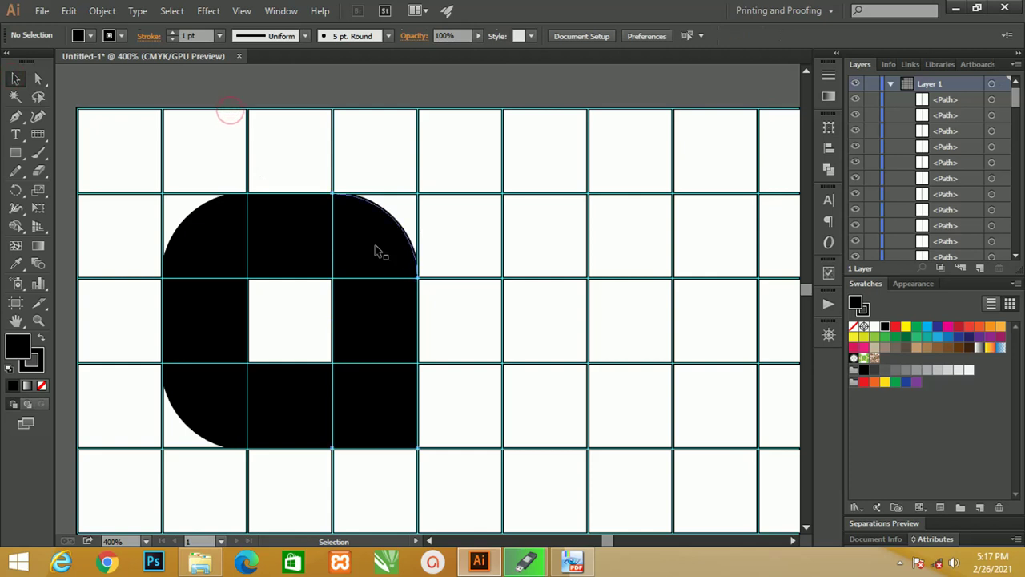
Step: Select the C-shape and right column together, undoing trial moves and a deletion
{"action": "left_click", "coordinate": [374, 251]}
{"action": "key", "text": "a"}
{"action": "left_click", "coordinate": [277, 224]}
{"action": "left_click_drag", "start_coordinate": [205, 291], "coordinate": [183, 293]}
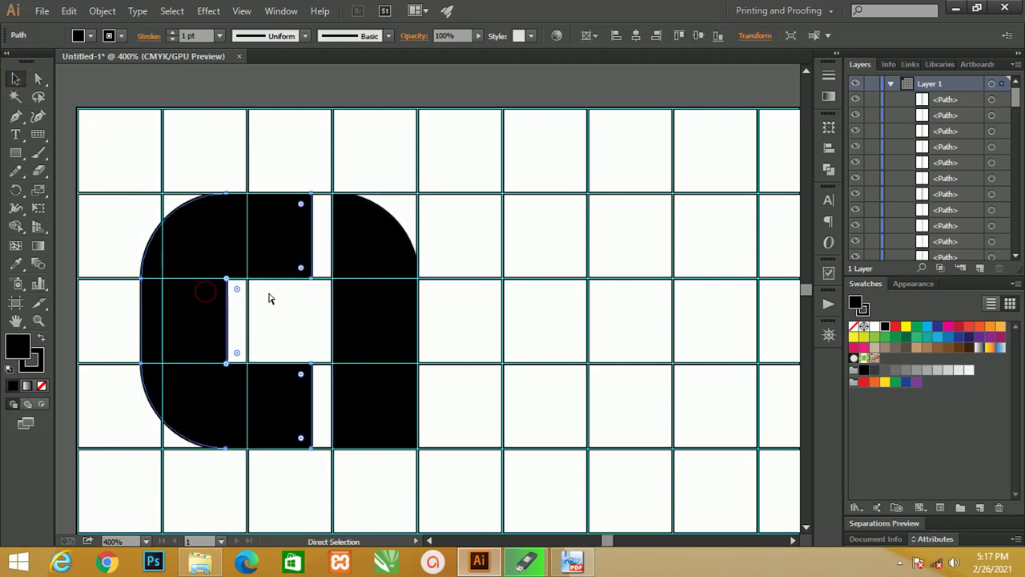
{"action": "key", "text": "ctrl+z"}
{"action": "left_click", "coordinate": [388, 236]}
{"action": "key", "text": "v"}
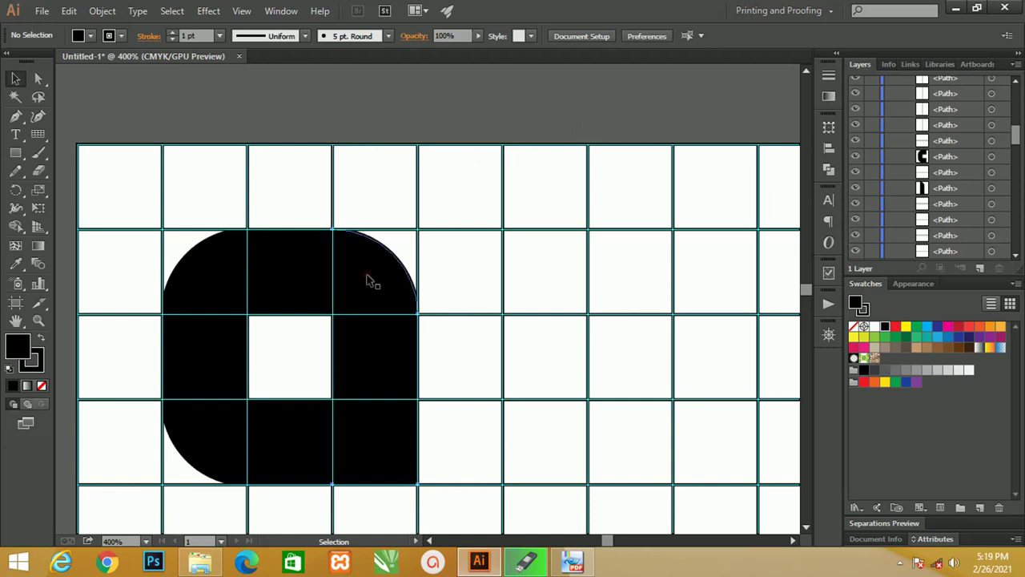
{"action": "left_click", "coordinate": [369, 279]}
{"action": "left_click", "coordinate": [302, 267], "text": "shift"}
{"action": "left_click_drag", "start_coordinate": [302, 267], "coordinate": [275, 265]}
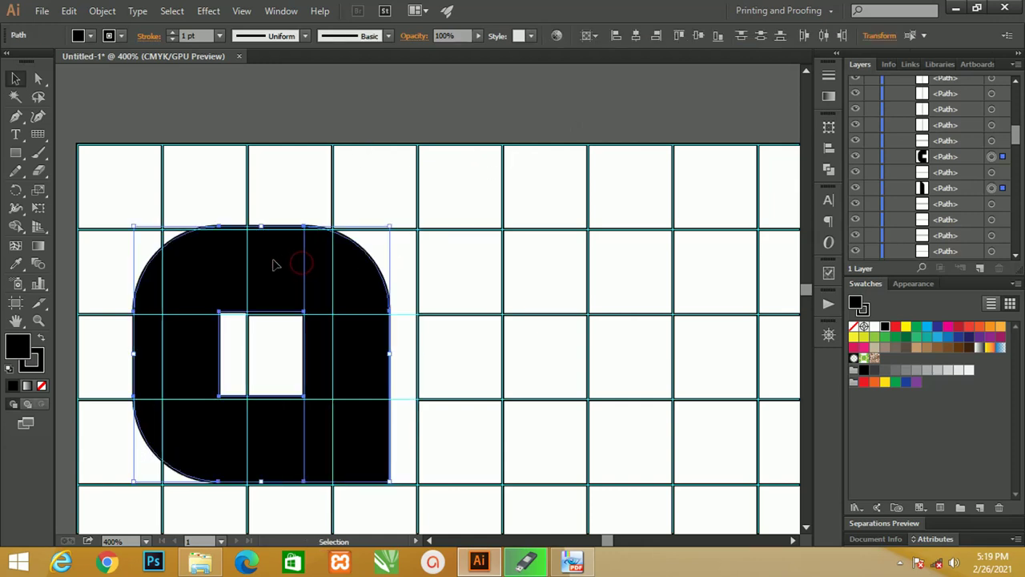
{"action": "key", "text": "Delete"}
{"action": "key", "text": "ctrl+z"}
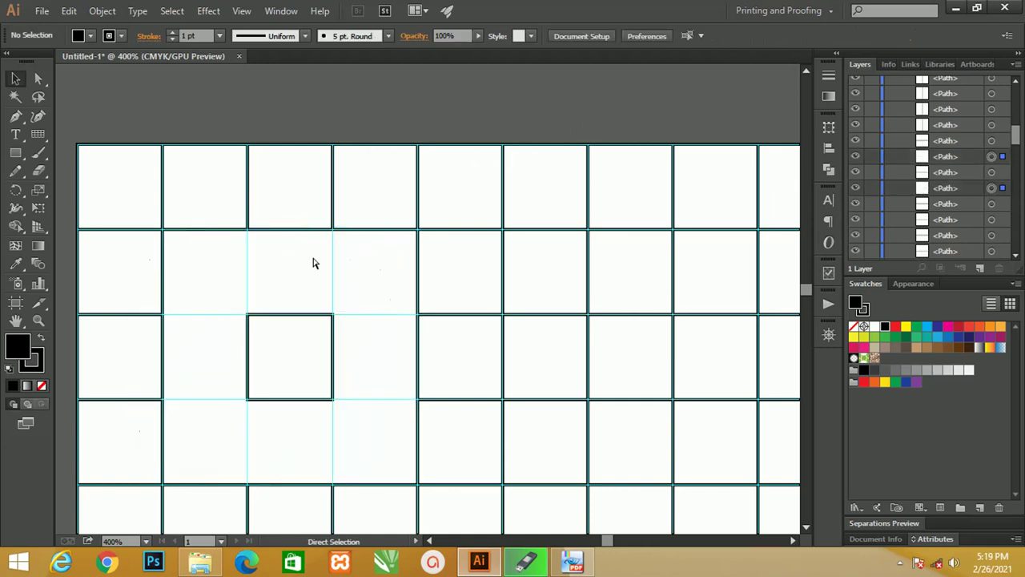
{"action": "key", "text": "ctrl+z"}
Step: Copy the black rounded shape and paste it in front with Ctrl+C, Ctrl+F
{"action": "key", "text": "a"}
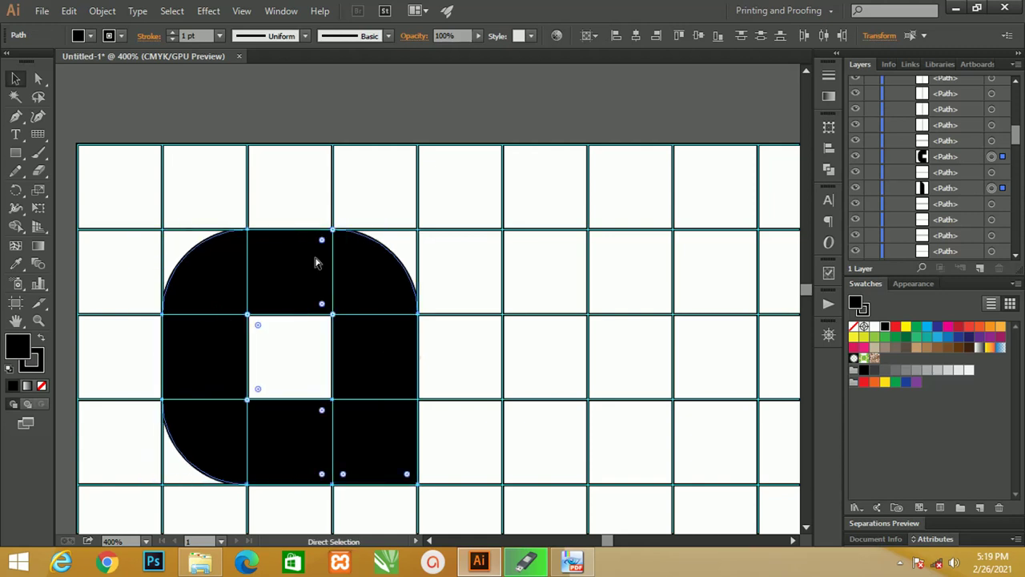
{"action": "key", "text": "ctrl+c"}
{"action": "key", "text": "ctrl+f"}
{"action": "key", "text": "v"}
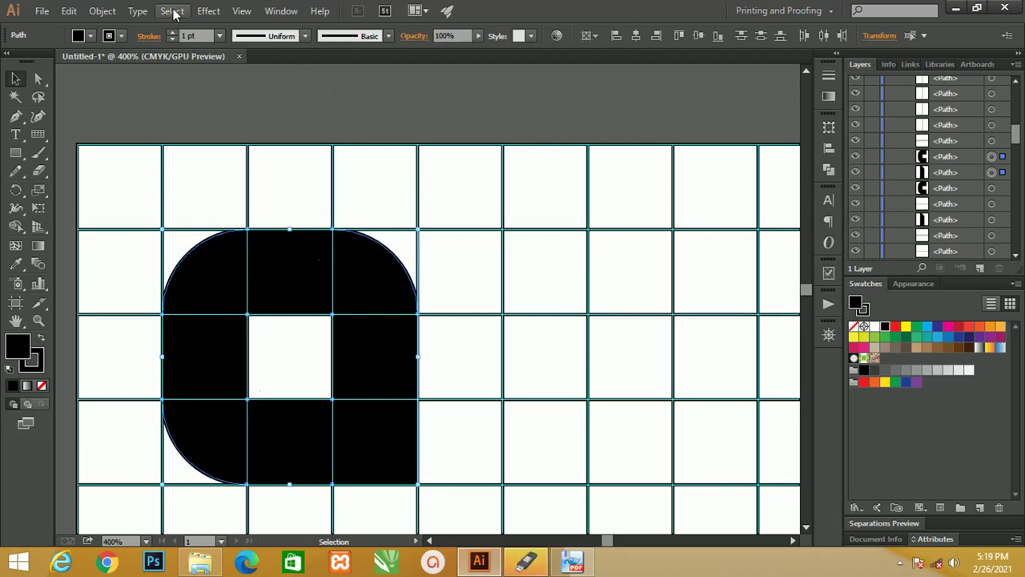
Step: Unite the duplicate into one shape and fill it red (FF0000)
{"action": "left_click", "coordinate": [829, 169]}
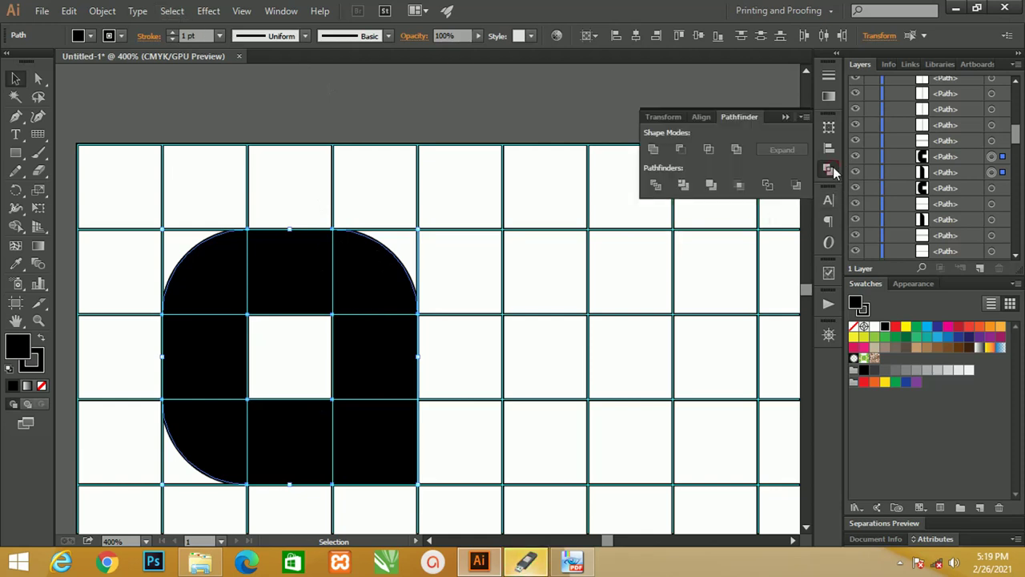
{"action": "left_click", "coordinate": [653, 149]}
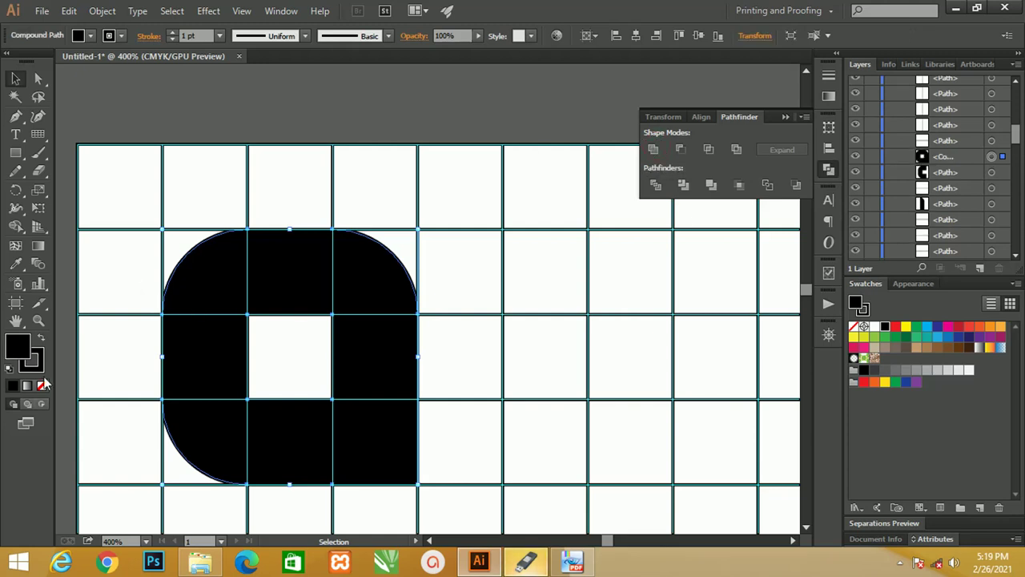
{"action": "key", "text": "d"}
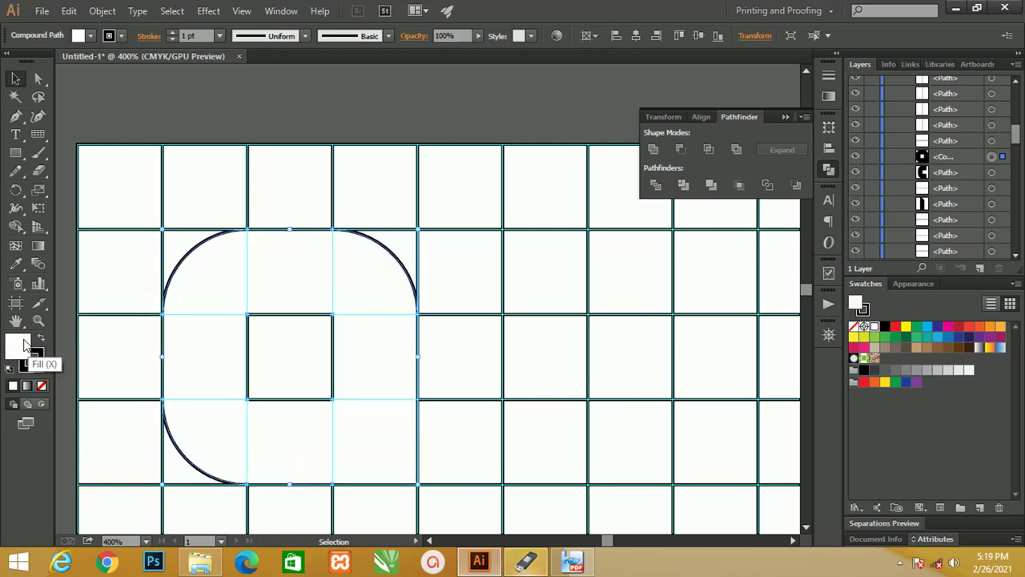
{"action": "double_click", "coordinate": [24, 343]}
{"action": "left_click_drag", "start_coordinate": [646, 137], "coordinate": [708, 119]}
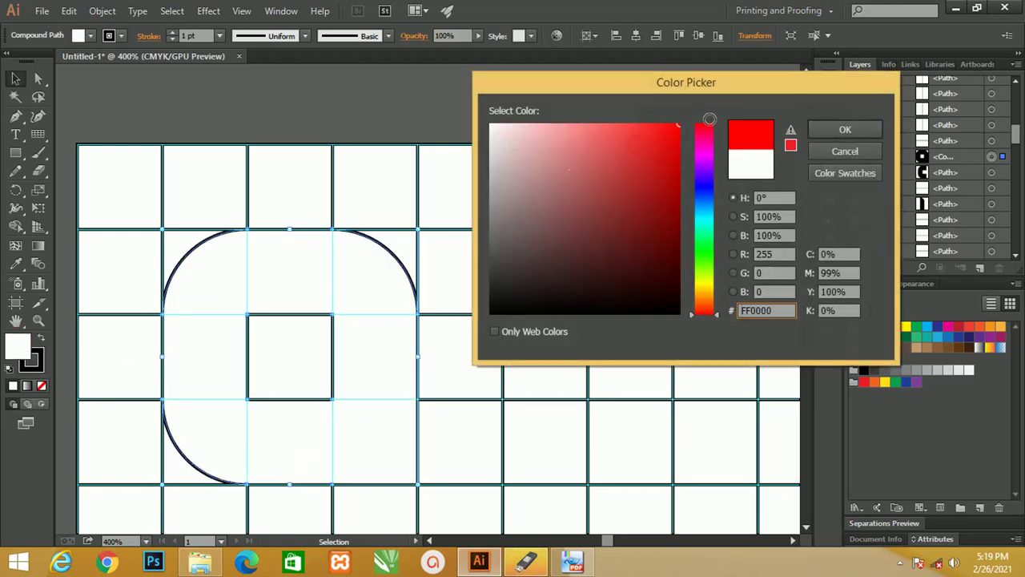
{"action": "left_click", "coordinate": [835, 132]}
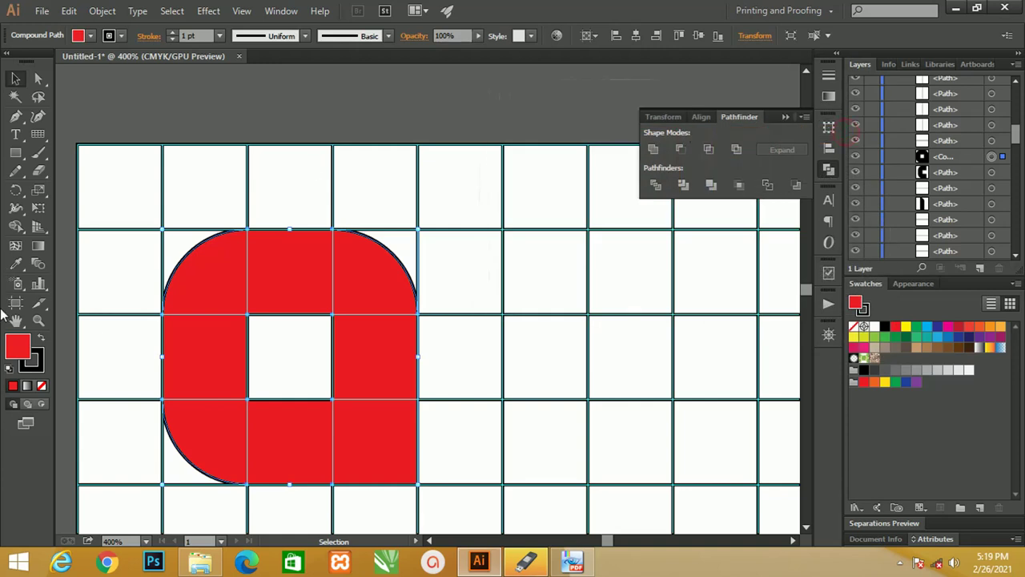
Step: Remove the red shape's stroke and scale it down into the square hole
{"action": "left_click", "coordinate": [31, 365]}
{"action": "left_click", "coordinate": [43, 387]}
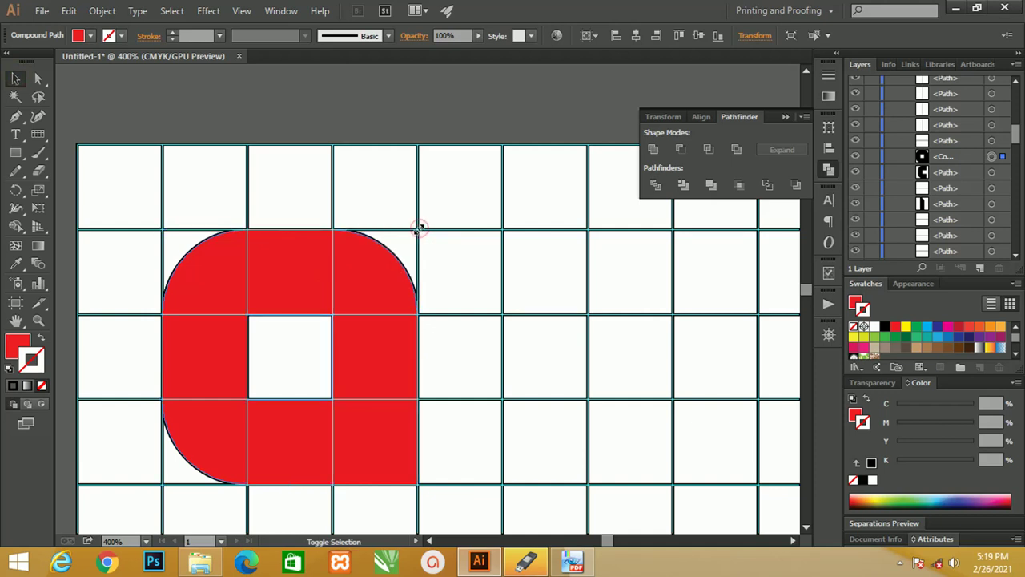
{"action": "left_click_drag", "start_coordinate": [419, 228], "coordinate": [339, 299]}
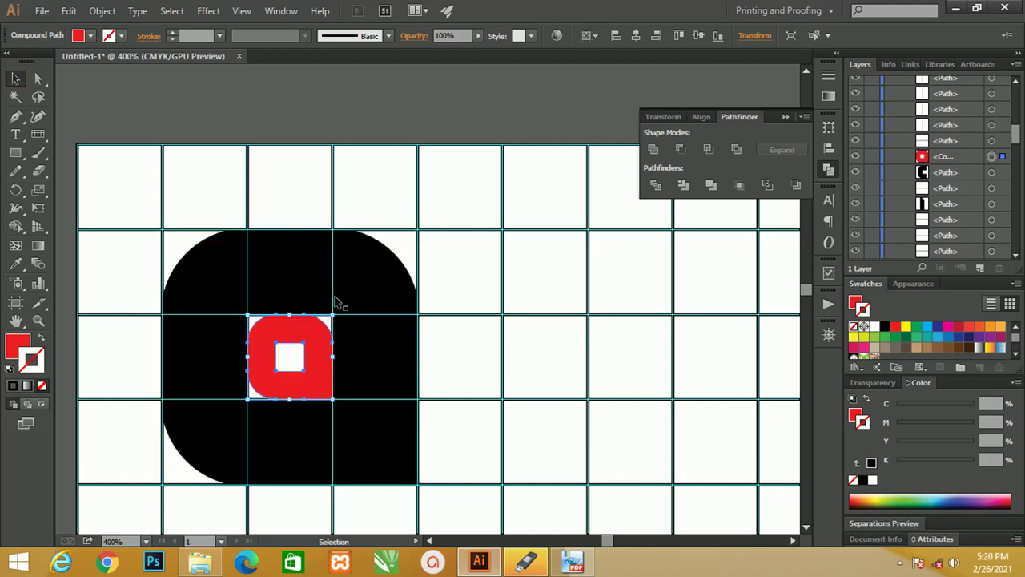
Step: Zoom in on the small red shape and resize it to fit the hole
{"action": "key", "text": "z"}
{"action": "mouse_move", "coordinate": [205, 291]}
{"action": "left_mouse_down"}
{"action": "mouse_move", "coordinate": [375, 395]}
{"action": "mouse_move", "coordinate": [319, 382]}
{"action": "left_mouse_up"}
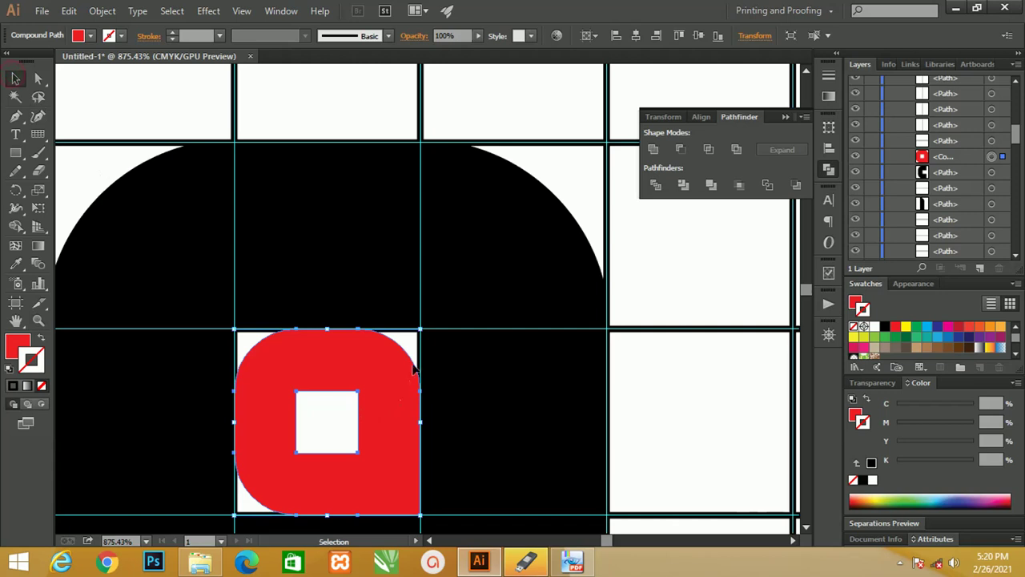
{"action": "left_click_drag", "start_coordinate": [419, 336], "coordinate": [416, 336]}
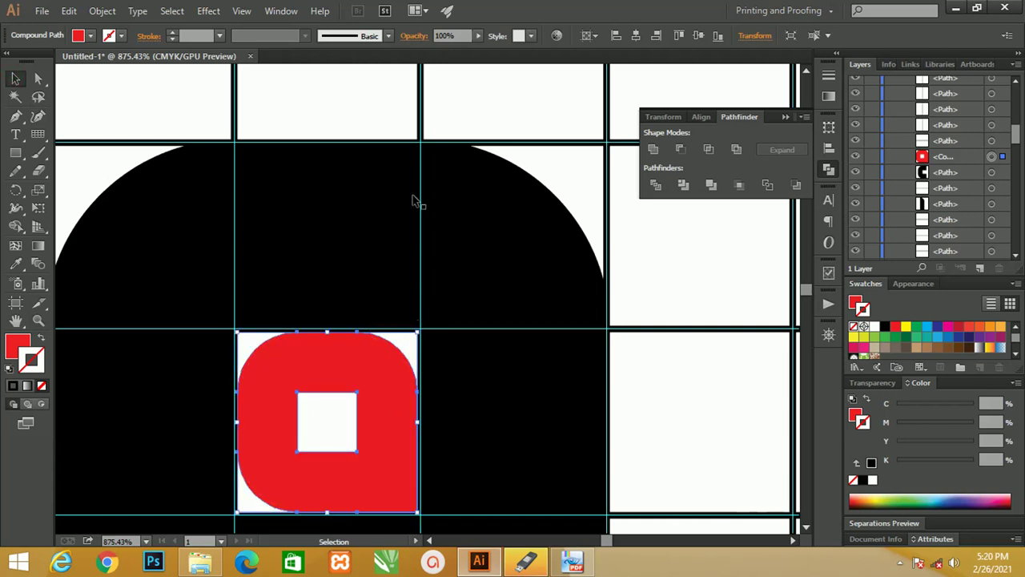
Step: Release the red compound path and delete its inner square so the shape is solid
{"action": "right_click", "coordinate": [304, 368]}
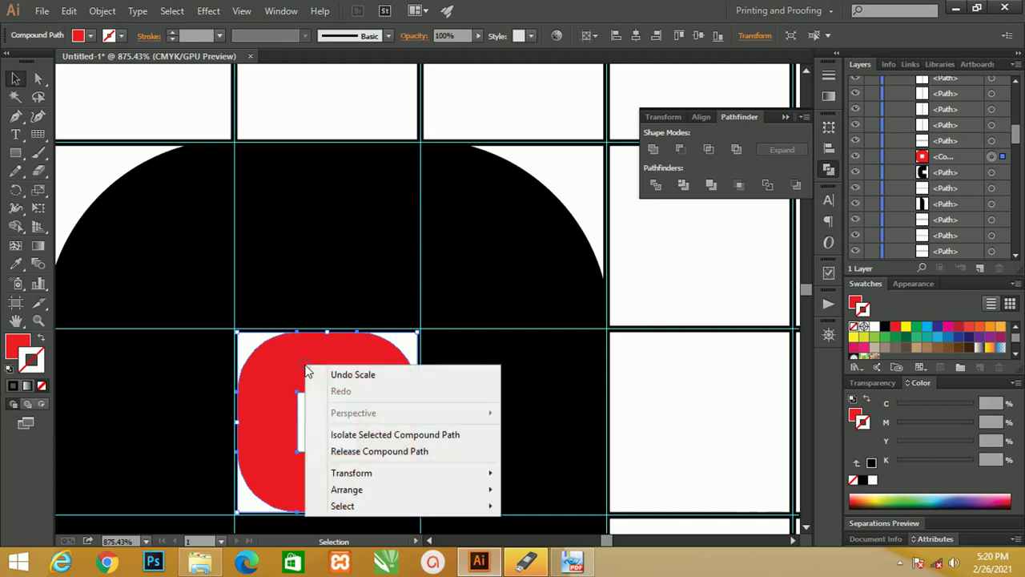
{"action": "left_click", "coordinate": [378, 451]}
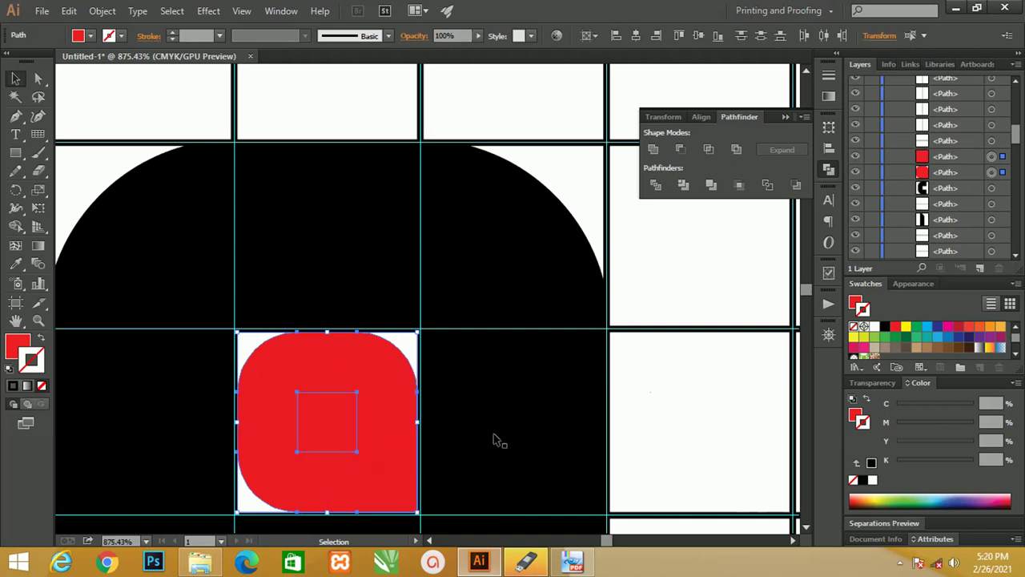
{"action": "left_click", "coordinate": [711, 398]}
{"action": "left_click", "coordinate": [311, 428]}
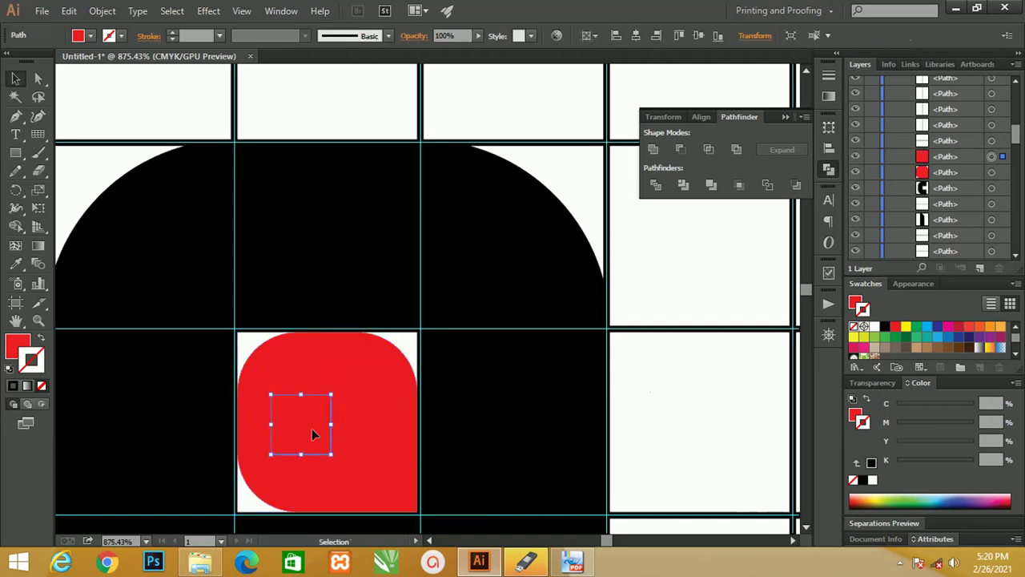
{"action": "left_click_drag", "start_coordinate": [312, 428], "coordinate": [360, 390]}
{"action": "key", "text": "Delete"}
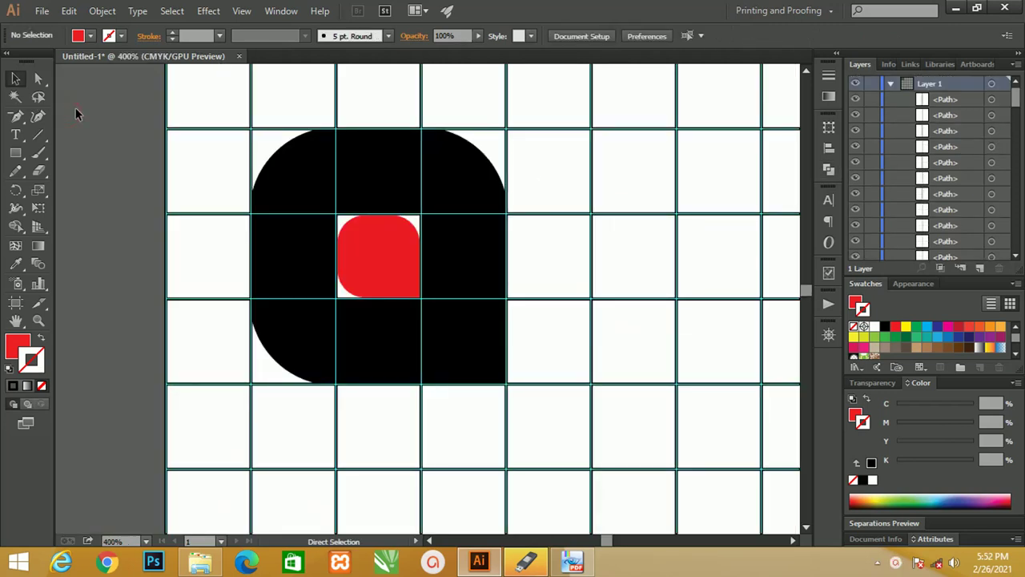
Step: Select all grid lines by matching fill and stroke, exclude the black shape and red square, and make them guides
{"action": "key", "text": "ctrl+minus"}
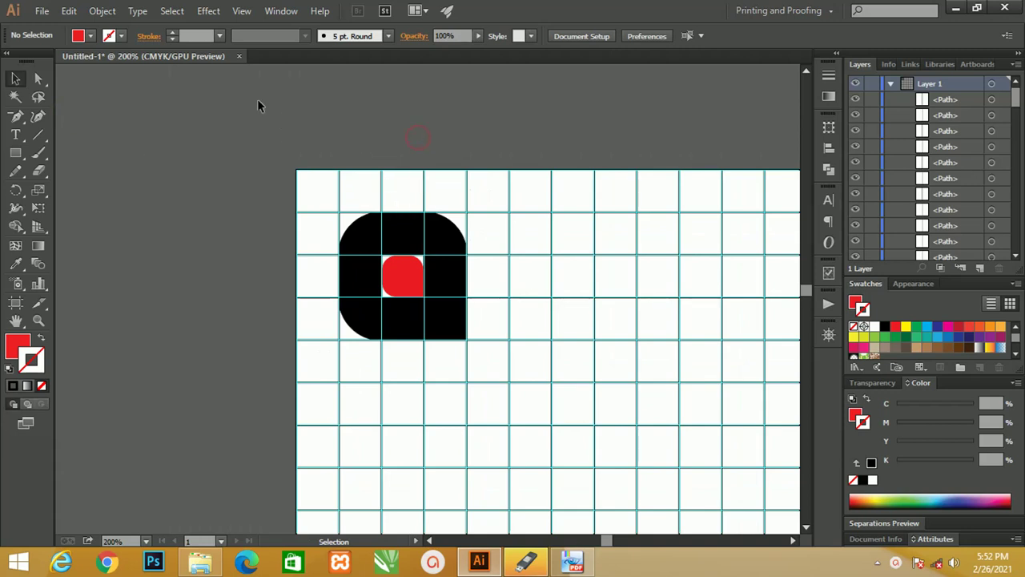
{"action": "left_click", "coordinate": [468, 190]}
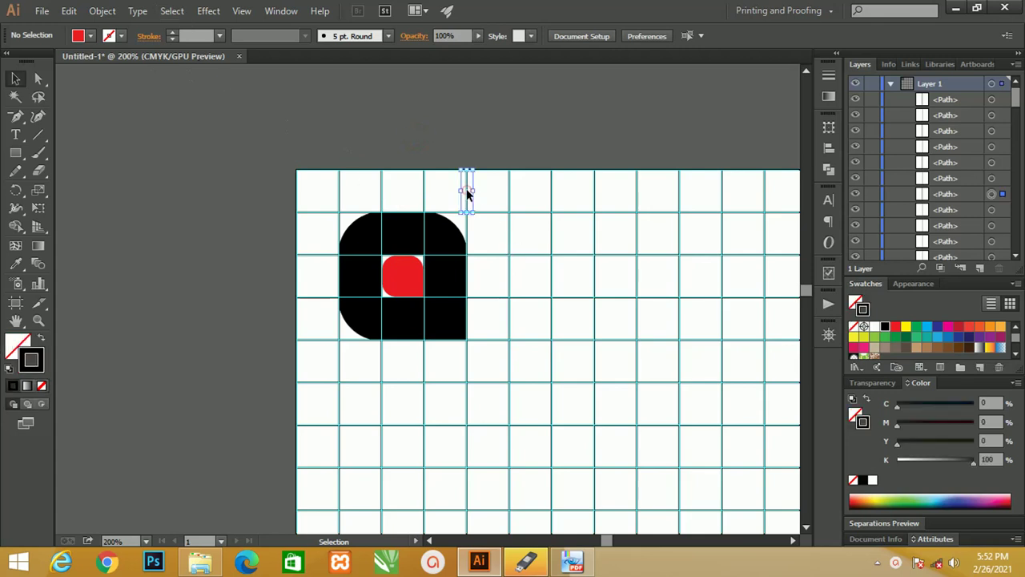
{"action": "left_click", "coordinate": [171, 10]}
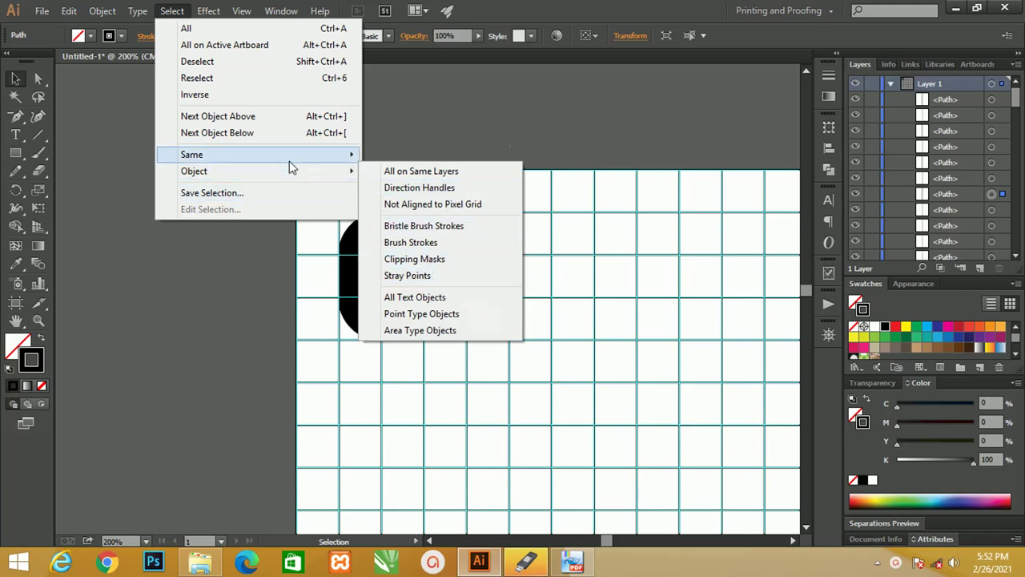
{"action": "mouse_move", "coordinate": [192, 154]}
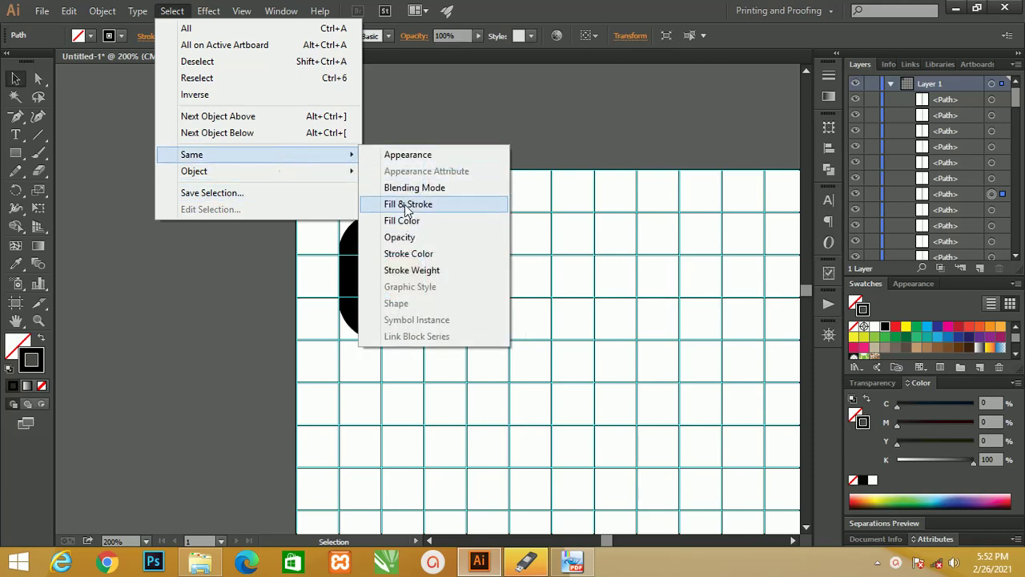
{"action": "left_click", "coordinate": [408, 253]}
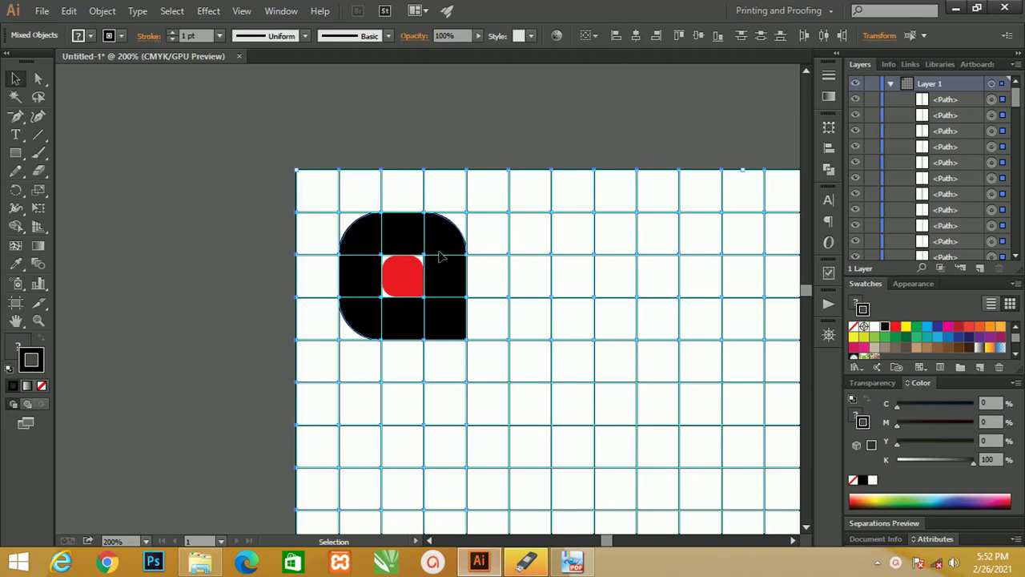
{"action": "key", "text": "Delete"}
{"action": "key", "text": "ctrl+z"}
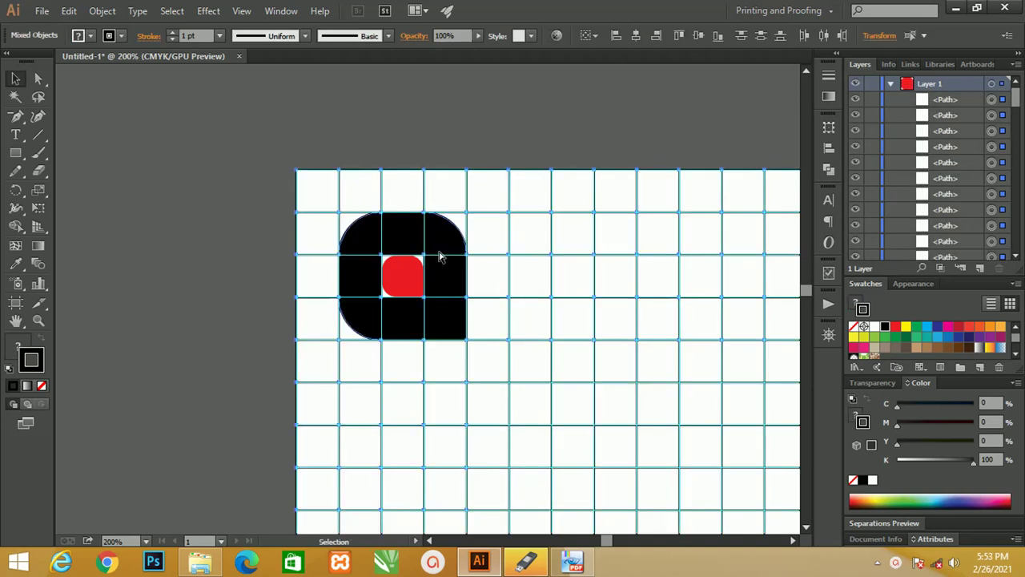
{"action": "left_click", "coordinate": [409, 230], "text": "shift"}
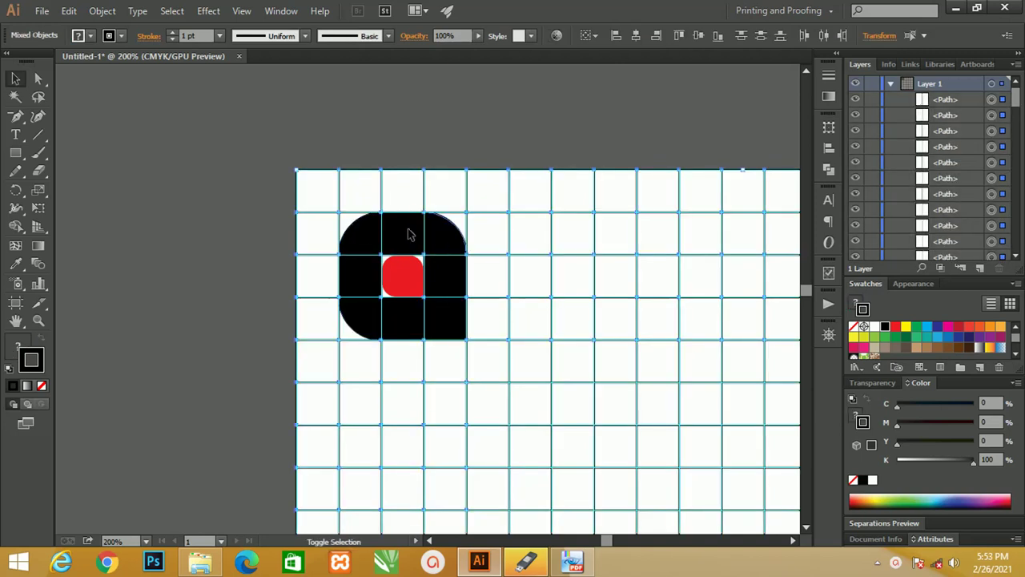
{"action": "left_click", "coordinate": [450, 238], "text": "shift"}
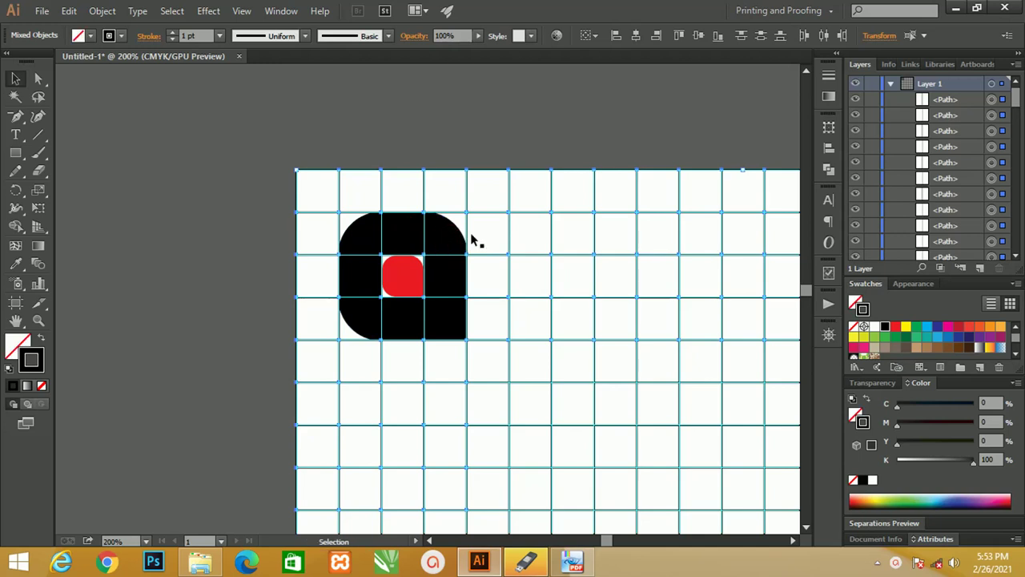
{"action": "key", "text": "ctrl+5"}
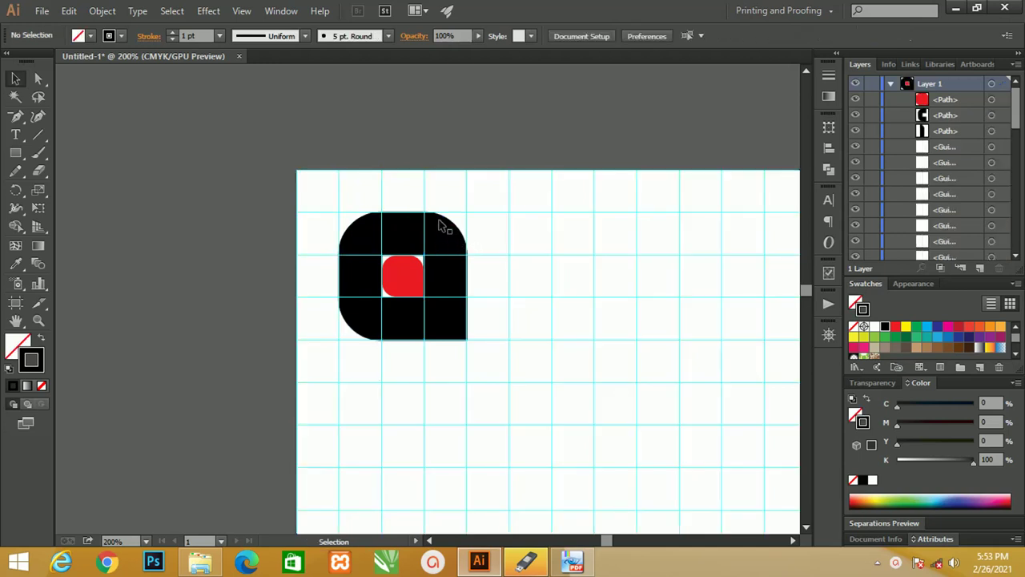
Step: Zoom in on the letter and nudge the red rounded square left and back into place
{"action": "key", "text": "z"}
{"action": "mouse_move", "coordinate": [309, 204]}
{"action": "left_mouse_down"}
{"action": "mouse_move", "coordinate": [490, 274]}
{"action": "mouse_move", "coordinate": [265, 186]}
{"action": "mouse_move", "coordinate": [256, 197]}
{"action": "mouse_move", "coordinate": [304, 211]}
{"action": "left_mouse_up"}
{"action": "left_click", "coordinate": [14, 82]}
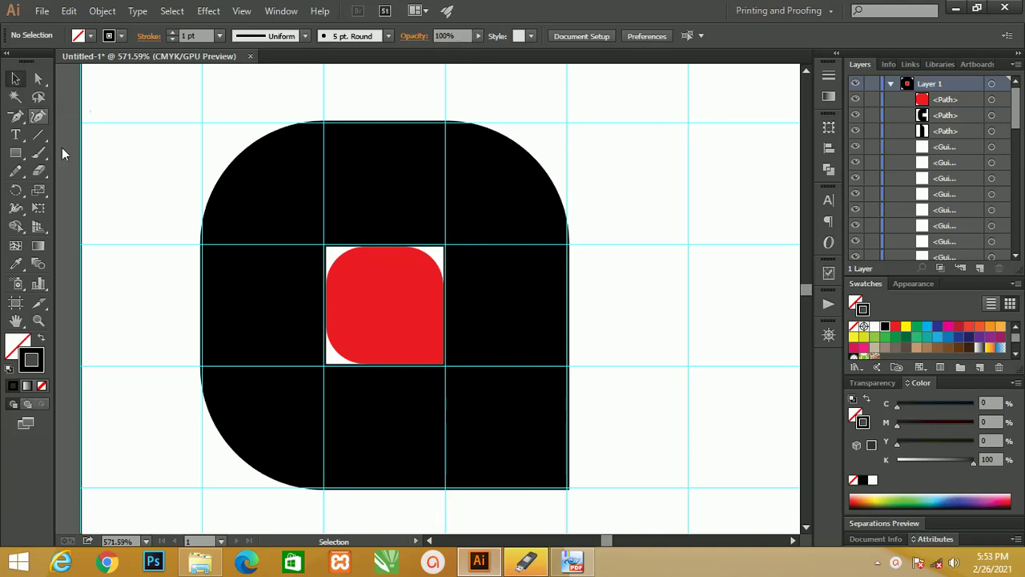
{"action": "left_click", "coordinate": [374, 278]}
{"action": "key", "text": "Left"}
{"action": "key", "text": "Left"}
{"action": "key", "text": "Left"}
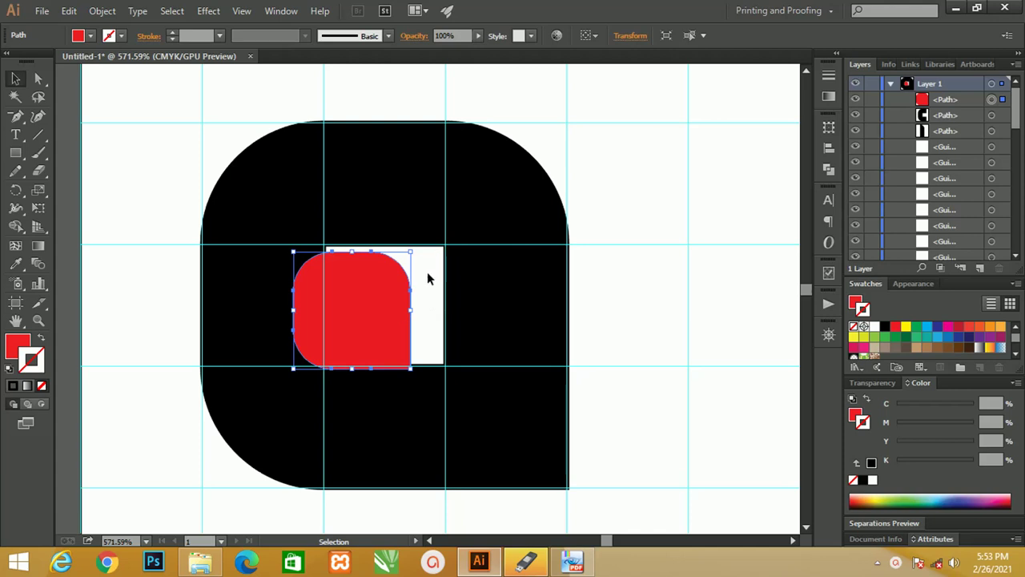
{"action": "key", "text": "Right"}
{"action": "key", "text": "Right"}
{"action": "key", "text": "Right"}
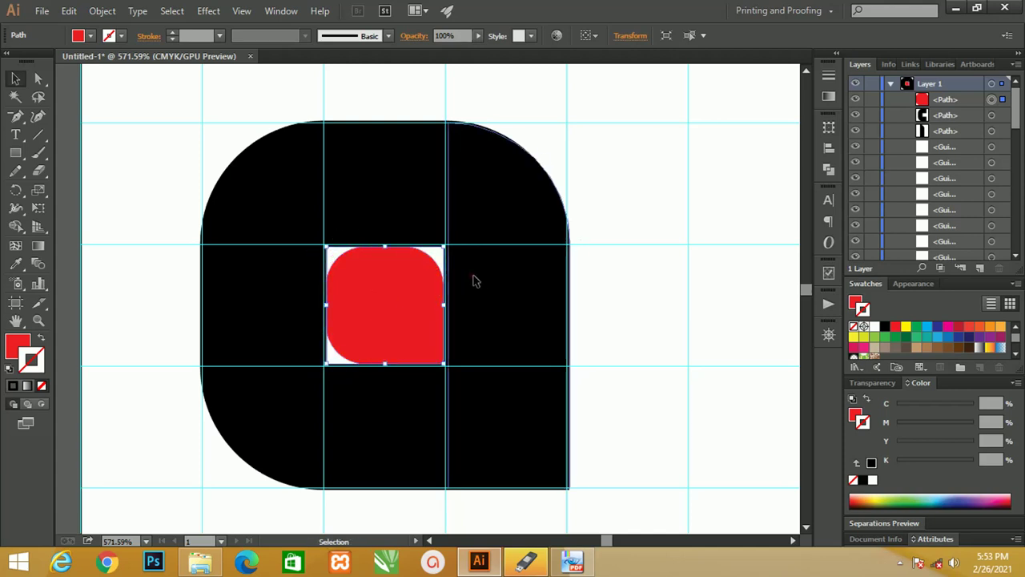
{"action": "left_click_drag", "start_coordinate": [473, 279], "coordinate": [499, 283]}
{"action": "key", "text": "ctrl+z"}
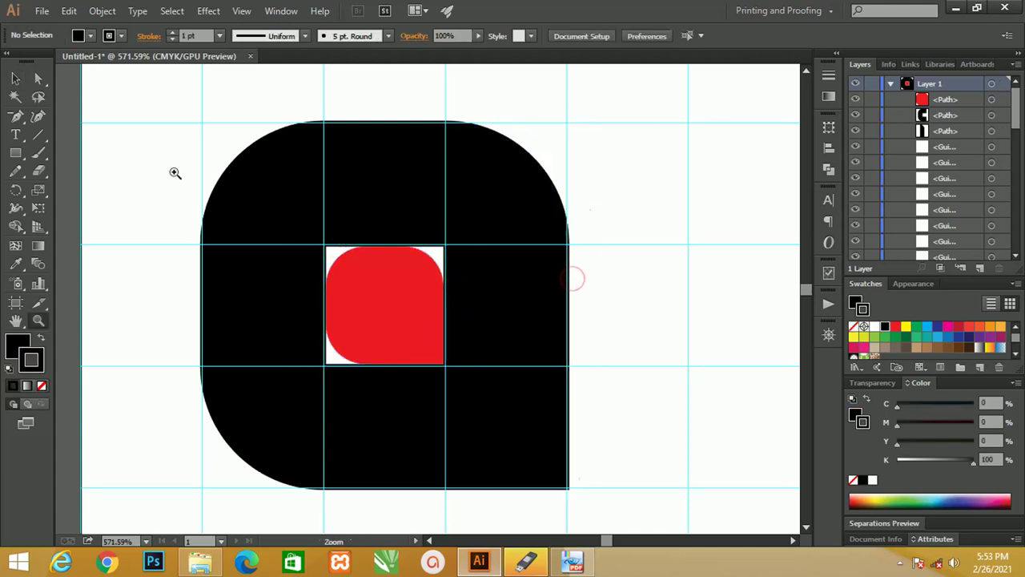
Step: Select all the letter shapes and remove their outlines
{"action": "mouse_move", "coordinate": [129, 149]}
{"action": "left_mouse_down"}
{"action": "mouse_move", "coordinate": [427, 318]}
{"action": "mouse_move", "coordinate": [549, 476]}
{"action": "left_mouse_up"}
{"action": "left_click", "coordinate": [42, 386]}
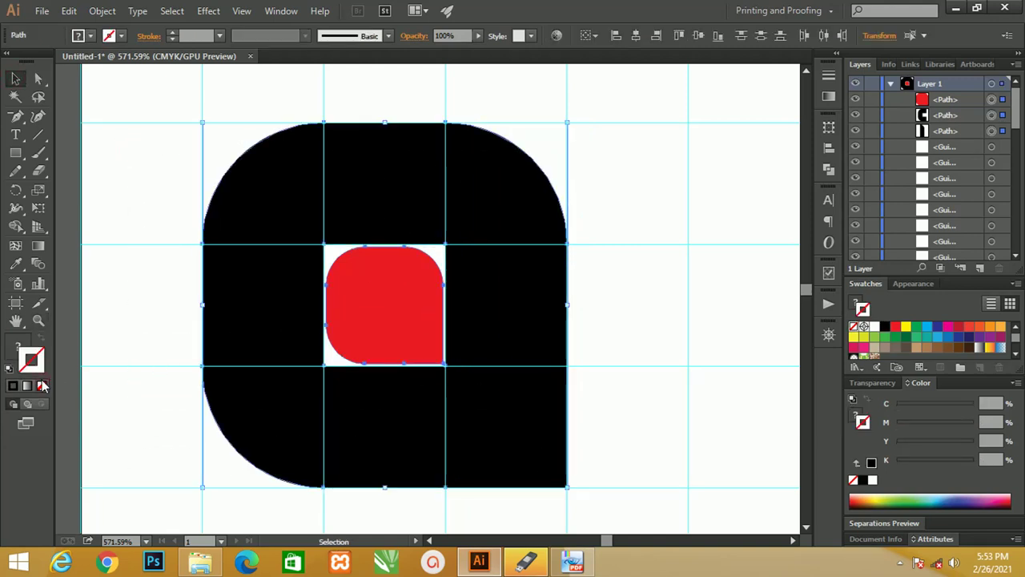
{"action": "left_click", "coordinate": [634, 287]}
Step: Zoom in close on the red shape, check its selection, and open the View menu
{"action": "key", "text": "z"}
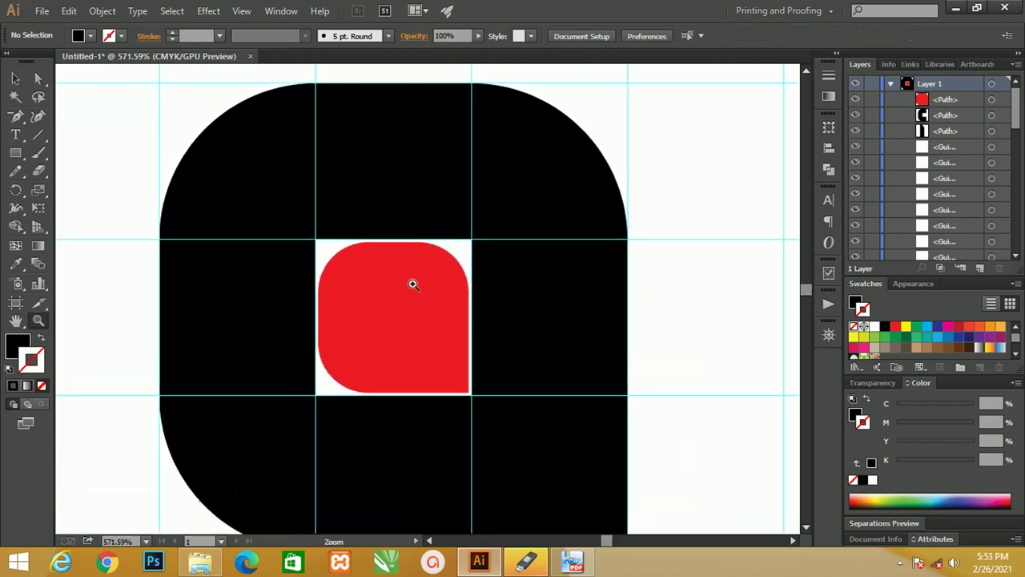
{"action": "left_click_drag", "start_coordinate": [355, 263], "coordinate": [377, 277]}
{"action": "key", "text": "v"}
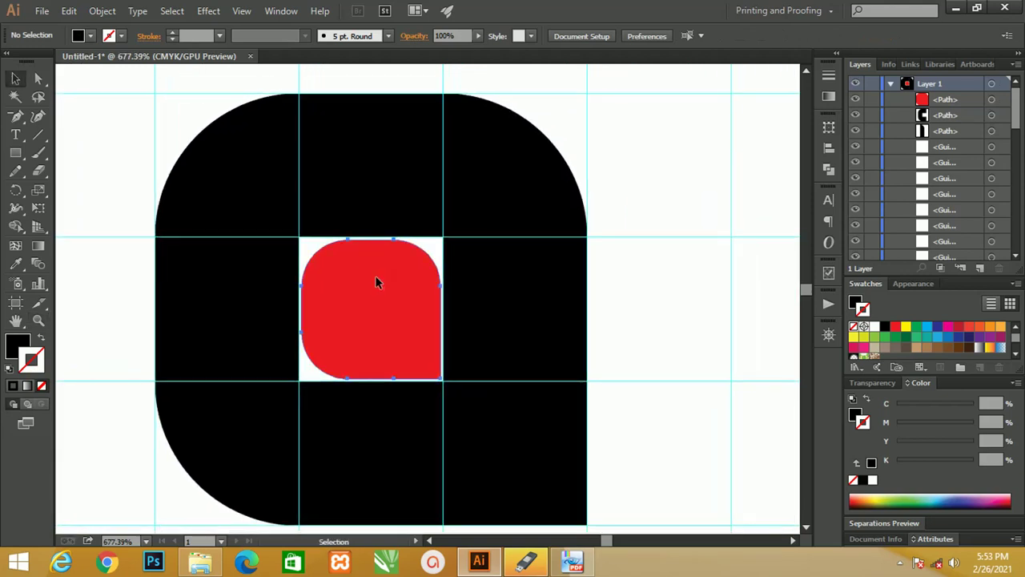
{"action": "left_click", "coordinate": [375, 275]}
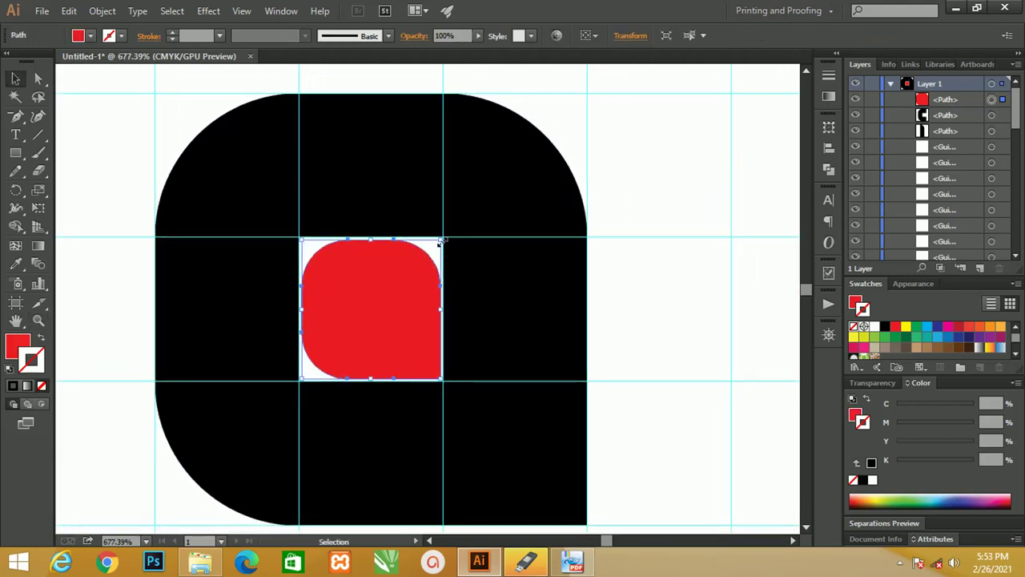
{"action": "left_click", "coordinate": [445, 240], "text": "shift"}
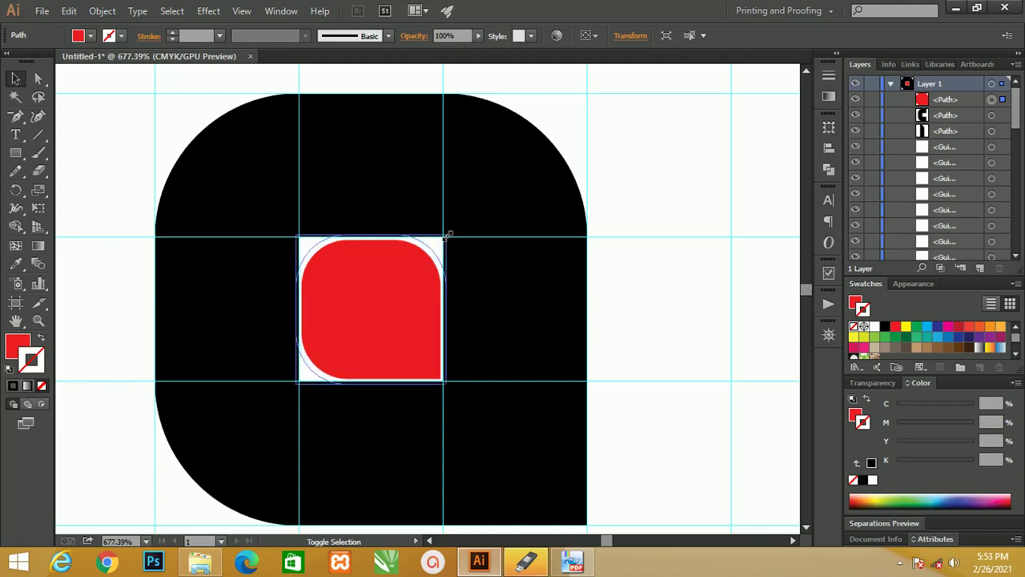
{"action": "left_click", "coordinate": [446, 237]}
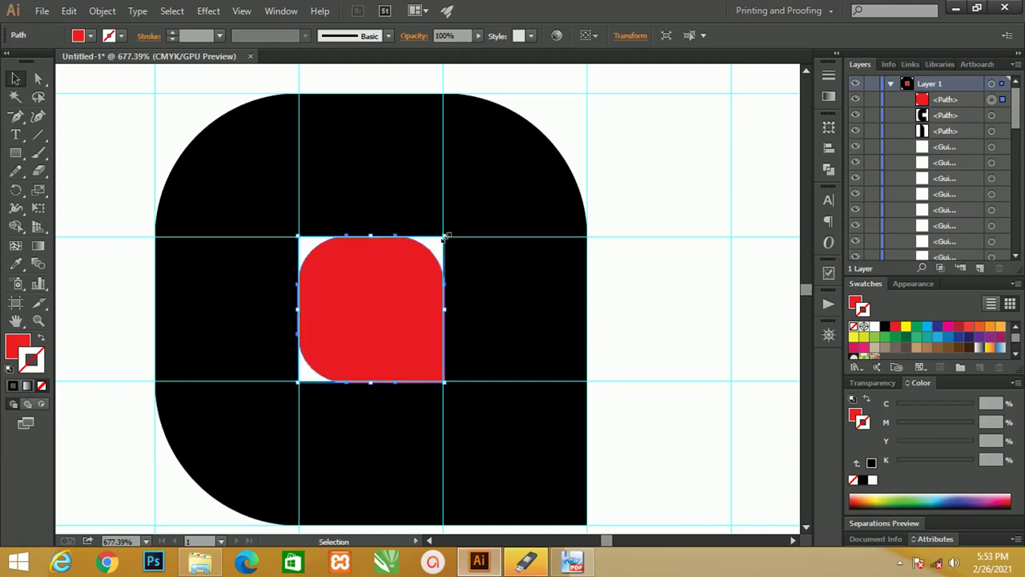
{"action": "left_click", "coordinate": [639, 281]}
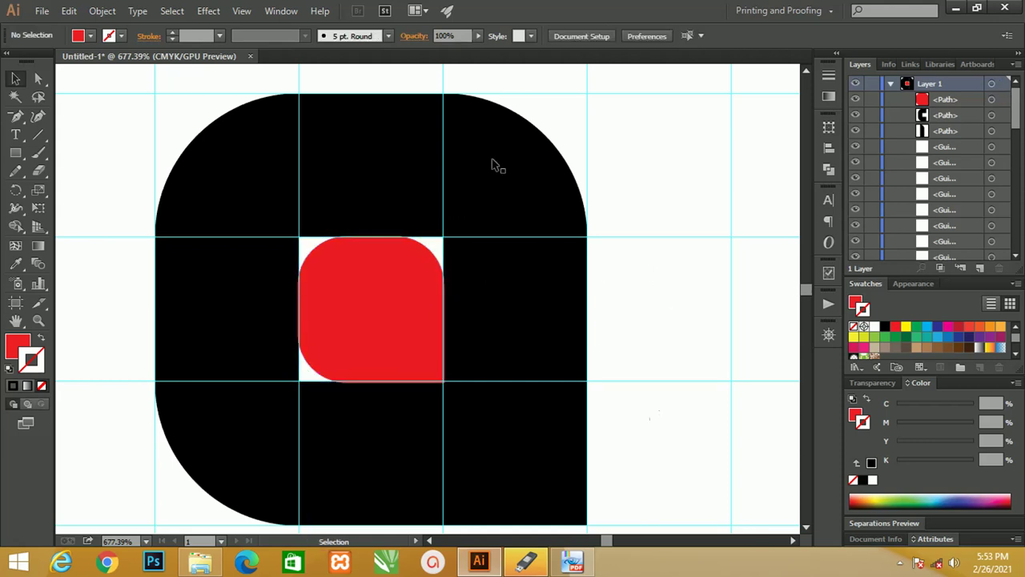
{"action": "left_click", "coordinate": [241, 10]}
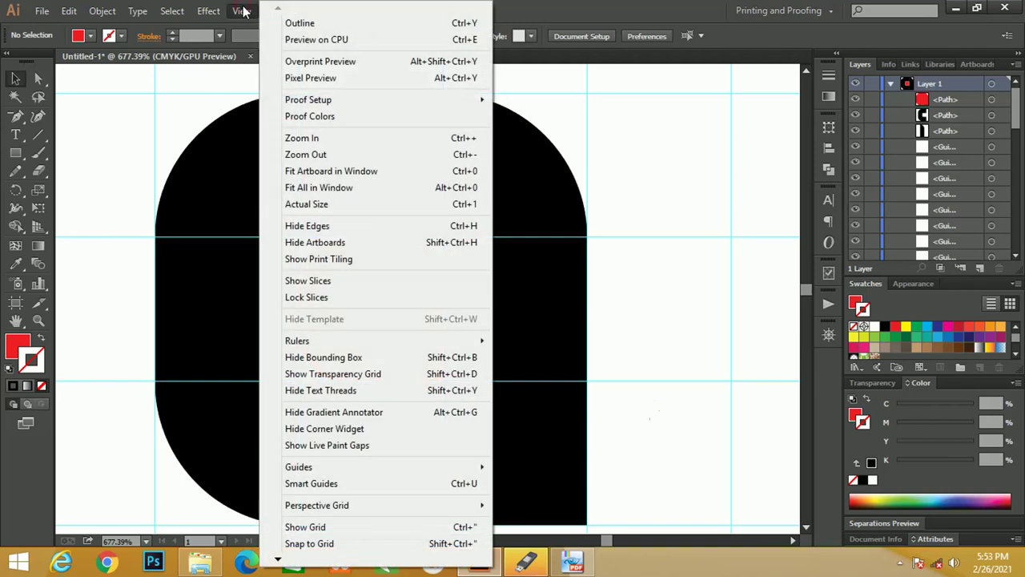
{"action": "mouse_move", "coordinate": [299, 467]}
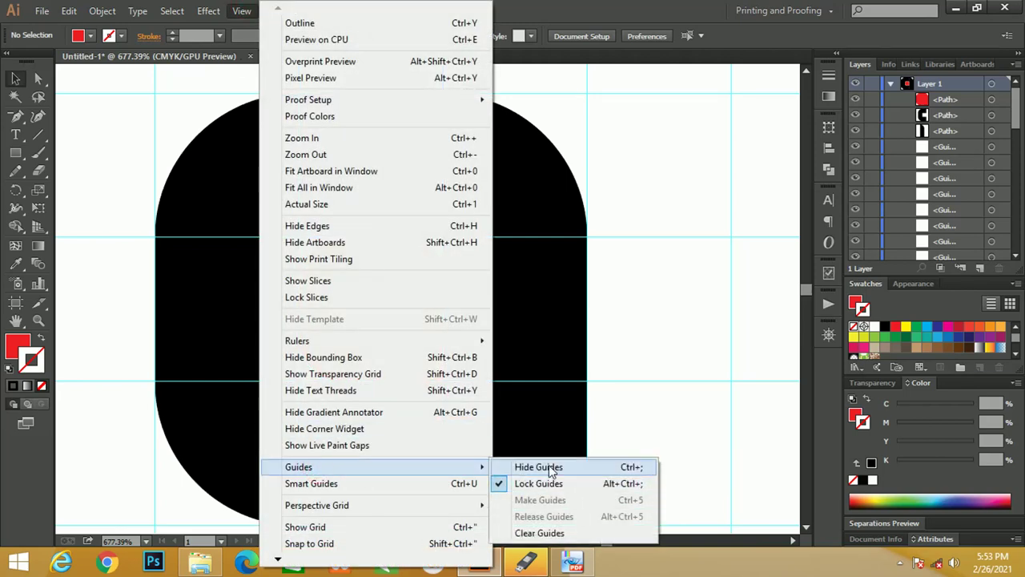
Step: Hide the cyan guides and zoom in to inspect the red rounded shape
{"action": "left_click", "coordinate": [549, 468]}
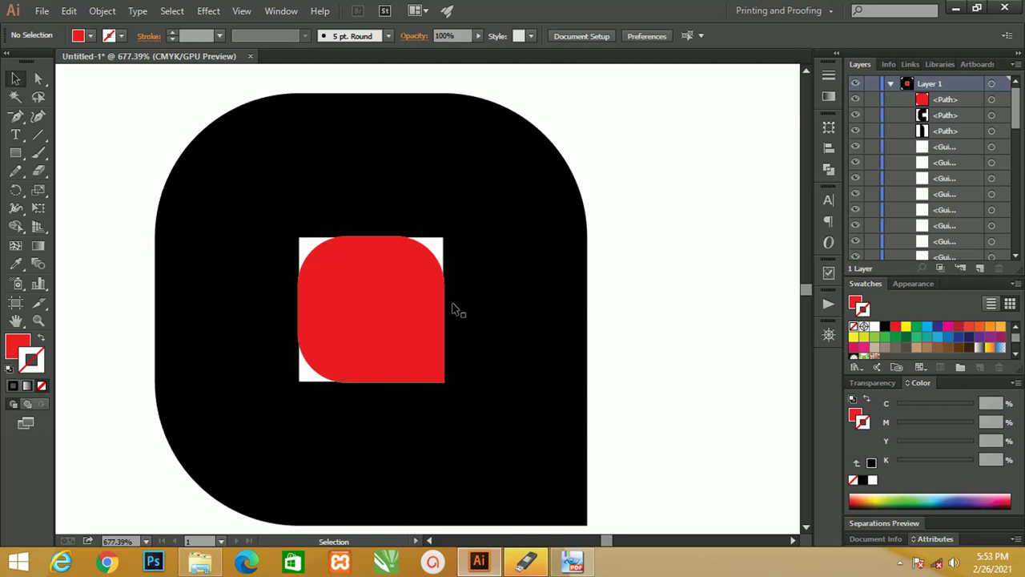
{"action": "key", "text": "z"}
{"action": "left_click_drag", "start_coordinate": [312, 243], "coordinate": [315, 251]}
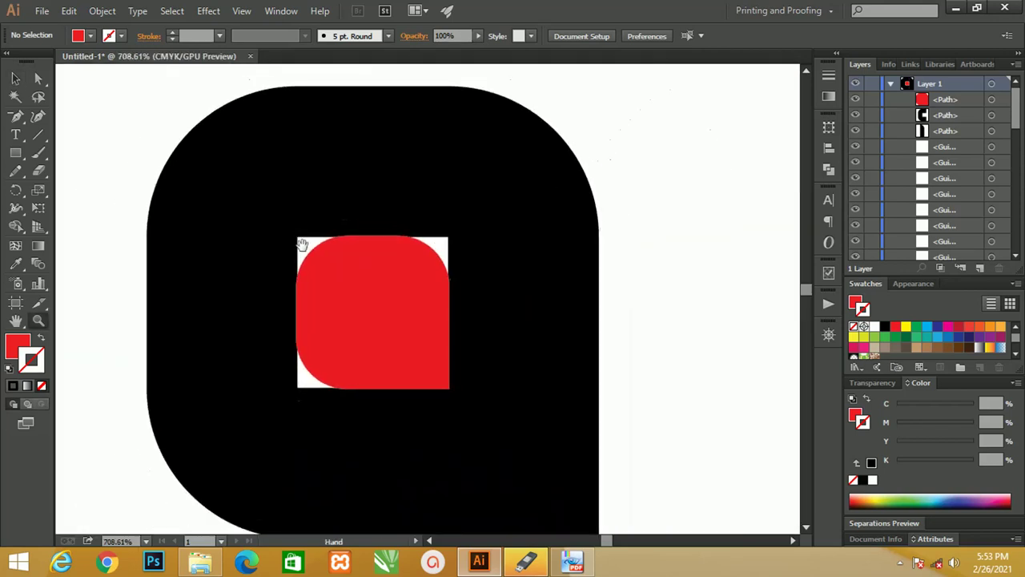
{"action": "key", "text": "v"}
{"action": "left_click_drag", "start_coordinate": [436, 359], "coordinate": [446, 315]}
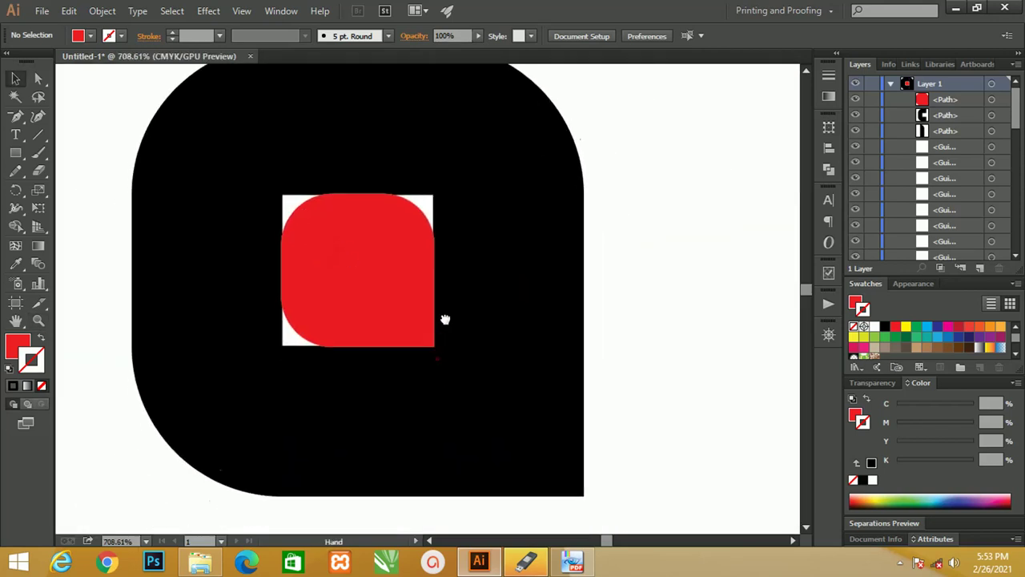
{"action": "left_click", "coordinate": [398, 256]}
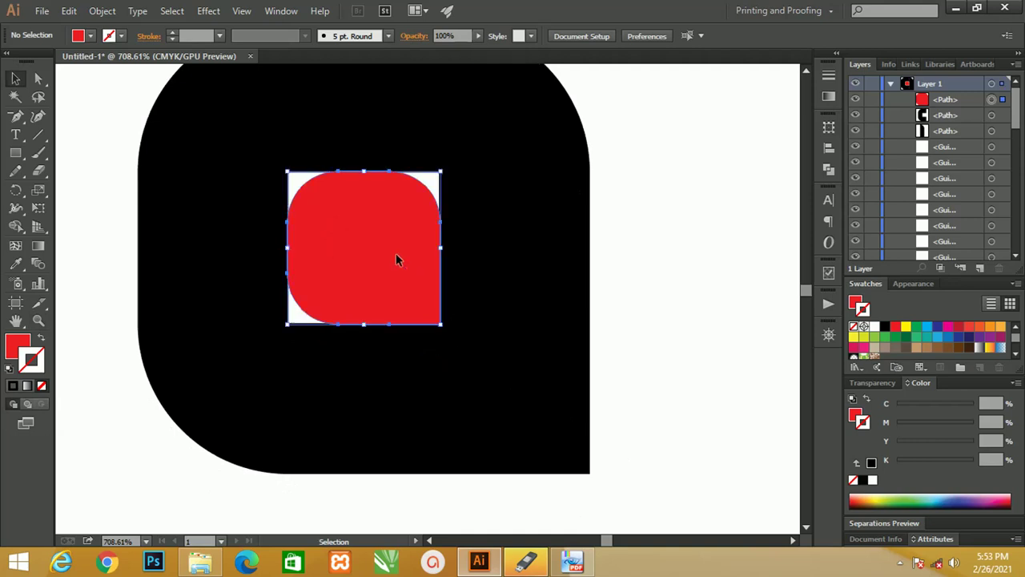
{"action": "left_click", "coordinate": [439, 172], "text": "shift"}
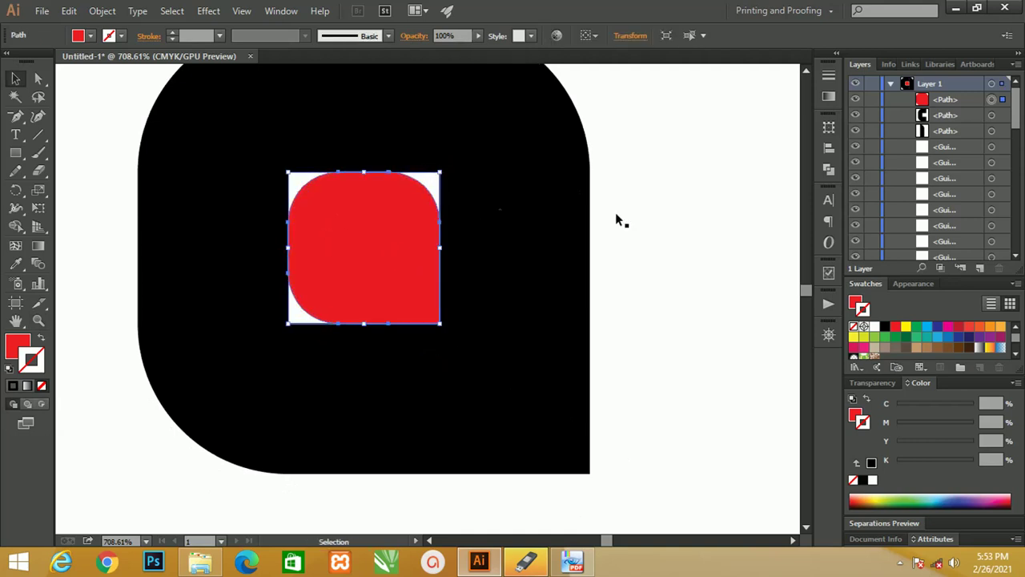
{"action": "left_click", "coordinate": [641, 214]}
Step: Zoom in further and marquee-select the black letter and red shape together
{"action": "key", "text": "z"}
{"action": "mouse_move", "coordinate": [461, 217]}
{"action": "left_mouse_down"}
{"action": "mouse_move", "coordinate": [389, 222]}
{"action": "mouse_move", "coordinate": [382, 207]}
{"action": "left_mouse_up"}
{"action": "left_click", "coordinate": [15, 78]}
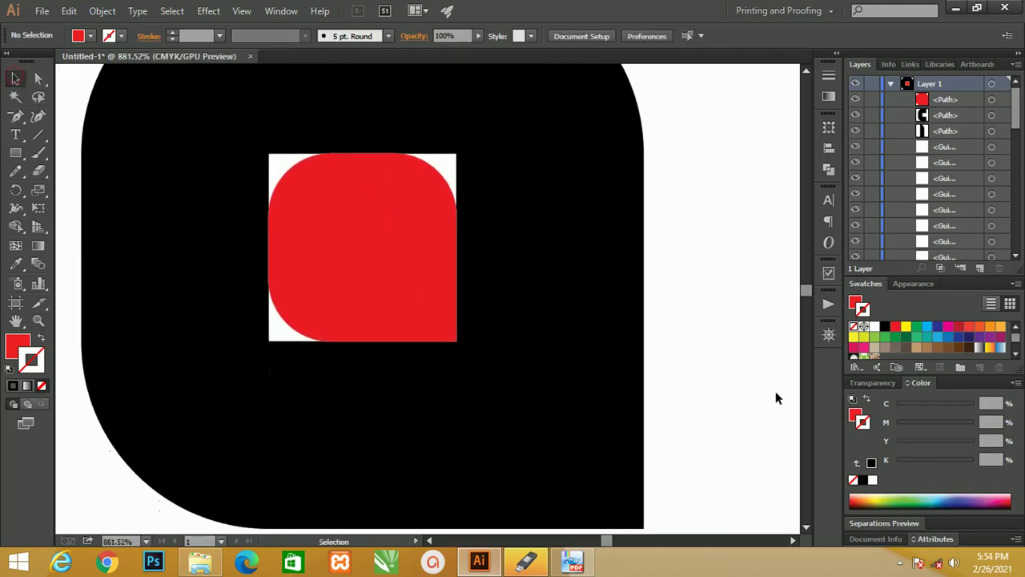
{"action": "mouse_move", "coordinate": [758, 394]}
{"action": "left_mouse_down"}
{"action": "mouse_move", "coordinate": [124, 167]}
{"action": "mouse_move", "coordinate": [132, 170]}
{"action": "left_mouse_up"}
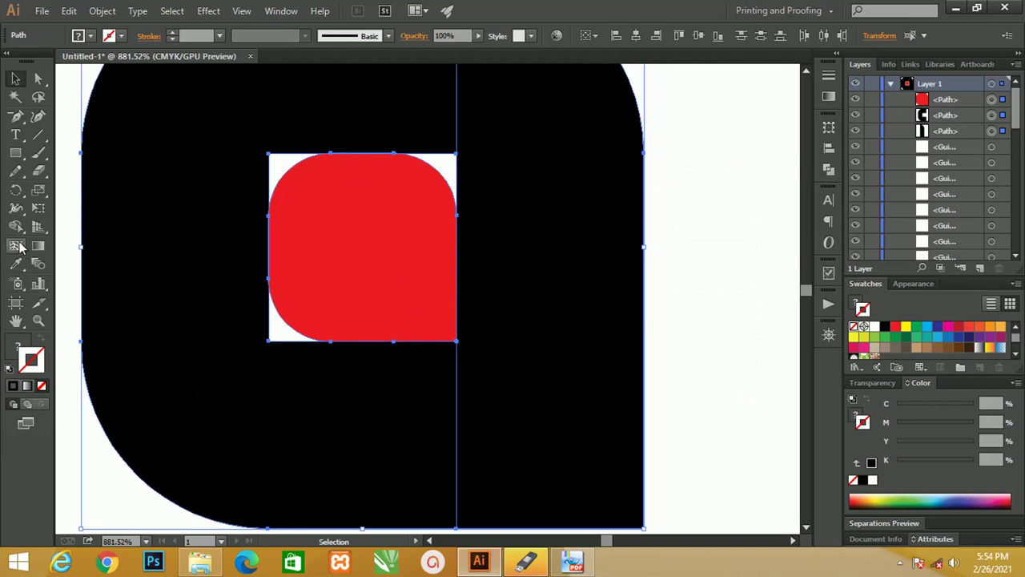
Step: With Shape Builder, fill the top-left, bottom-left and top-right corner gaps red
{"action": "left_click", "coordinate": [15, 226]}
{"action": "left_click", "coordinate": [276, 170]}
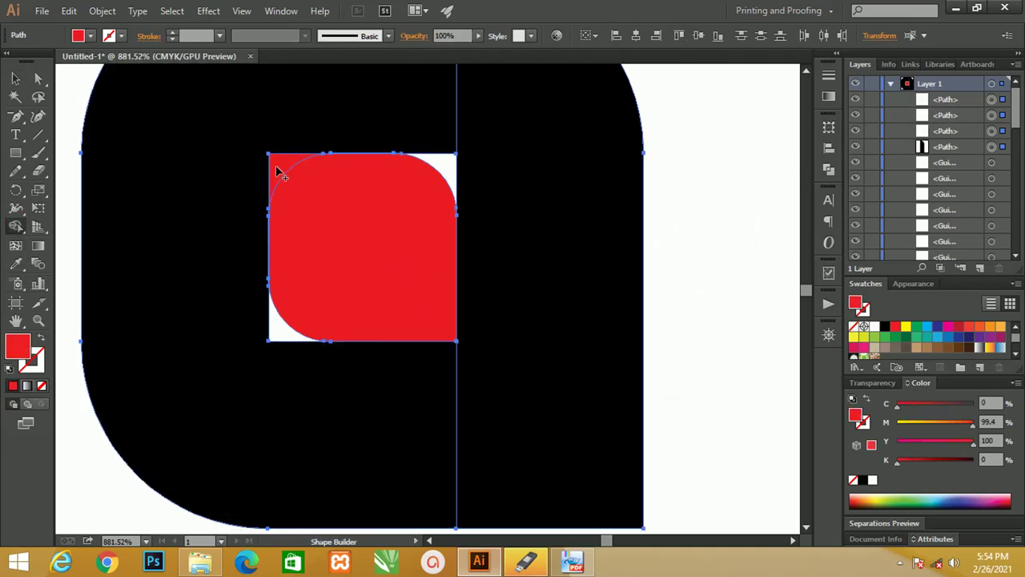
{"action": "left_click", "coordinate": [277, 322]}
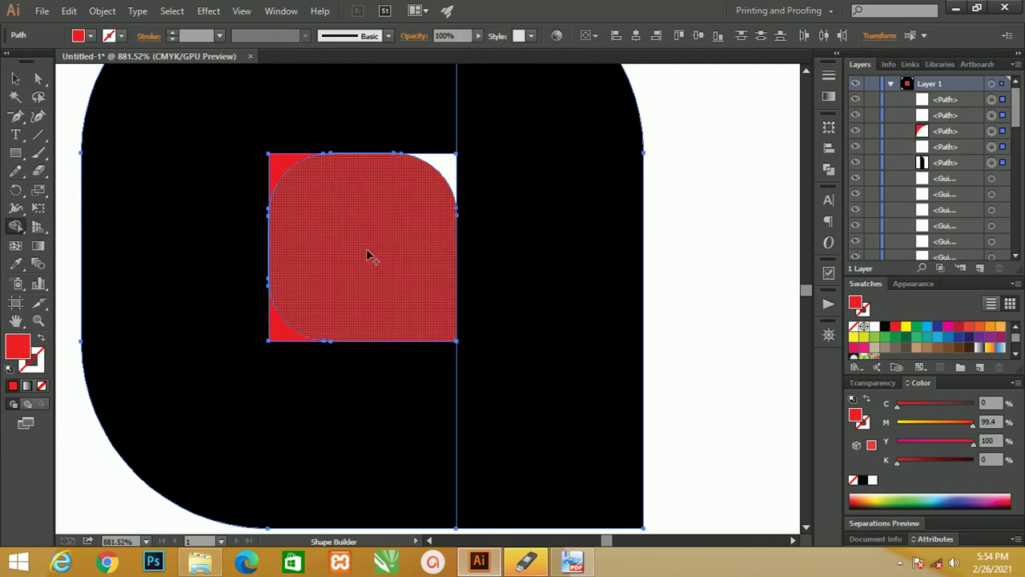
{"action": "left_click", "coordinate": [445, 171]}
Step: Inspect the pieces by temporarily moving the red rounded shape aside
{"action": "left_click", "coordinate": [15, 78]}
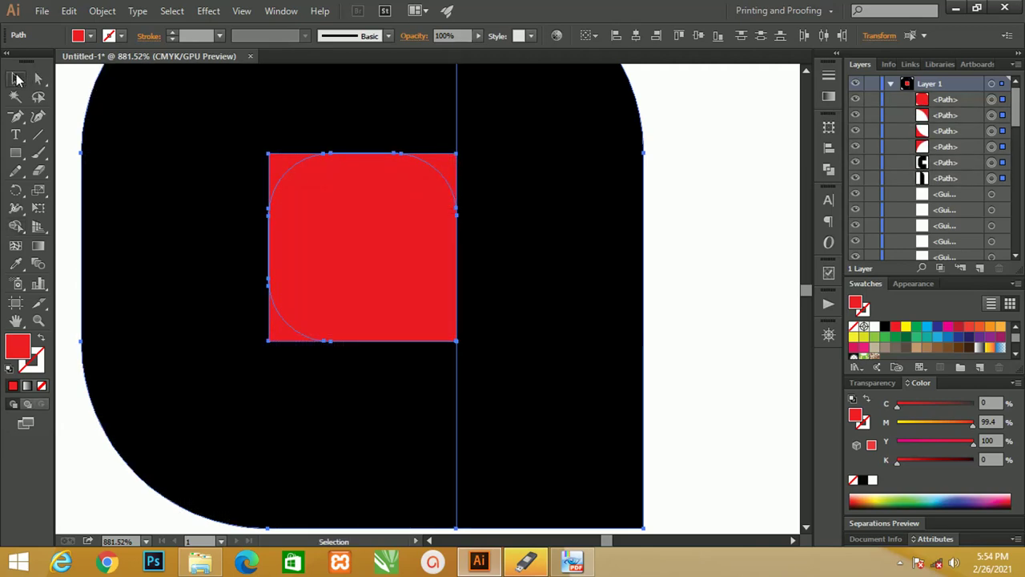
{"action": "left_click", "coordinate": [471, 267]}
{"action": "left_click", "coordinate": [676, 243]}
{"action": "key", "text": "ctrl+minus"}
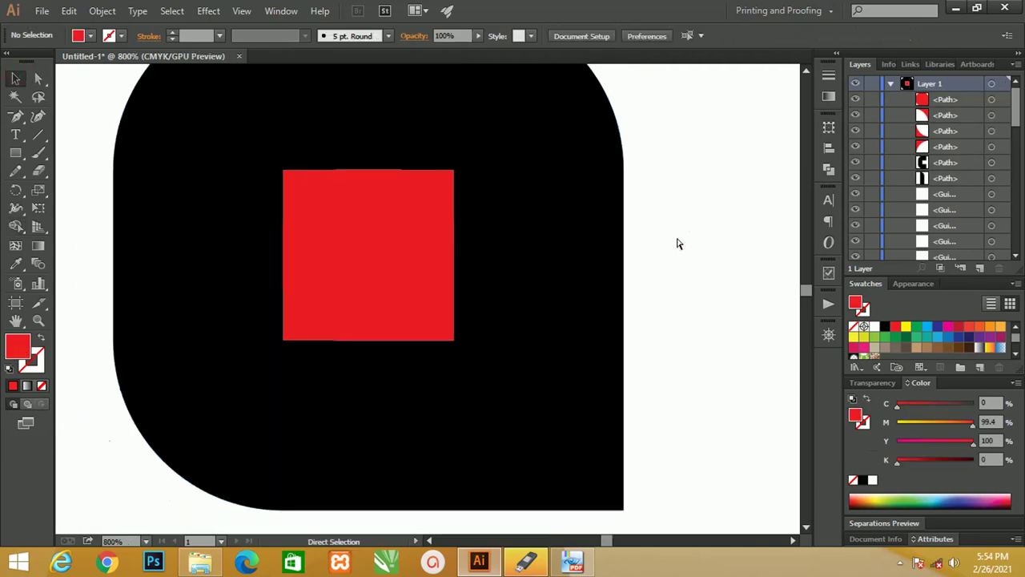
{"action": "left_click_drag", "start_coordinate": [505, 238], "coordinate": [466, 237]}
{"action": "left_click", "coordinate": [370, 231]}
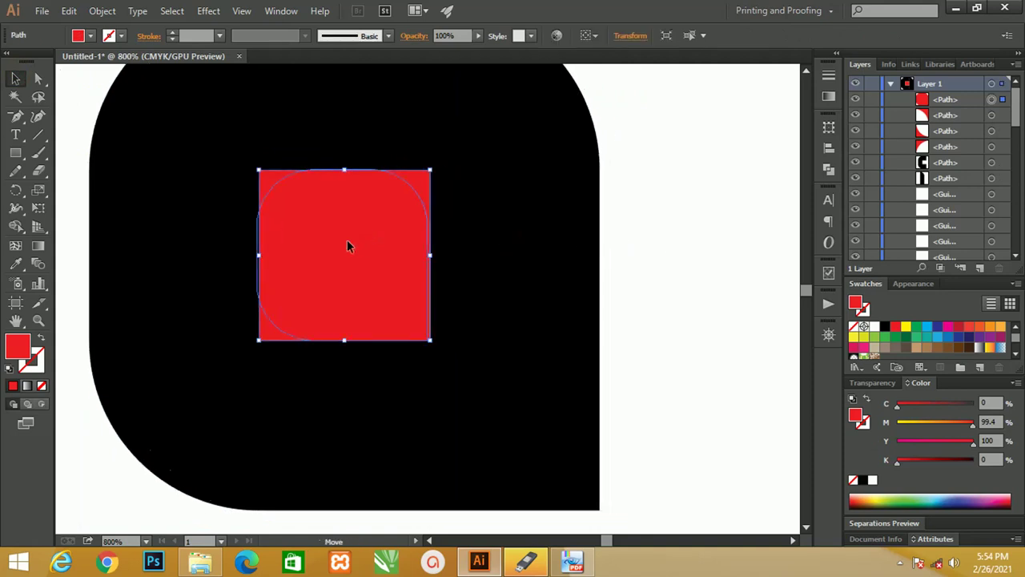
{"action": "left_click_drag", "start_coordinate": [347, 239], "coordinate": [241, 269]}
{"action": "key", "text": "ctrl+z"}
Step: Hide the red rounded shape and check the black letter's right half
{"action": "left_click", "coordinate": [856, 99]}
{"action": "key", "text": "ctrl+minus"}
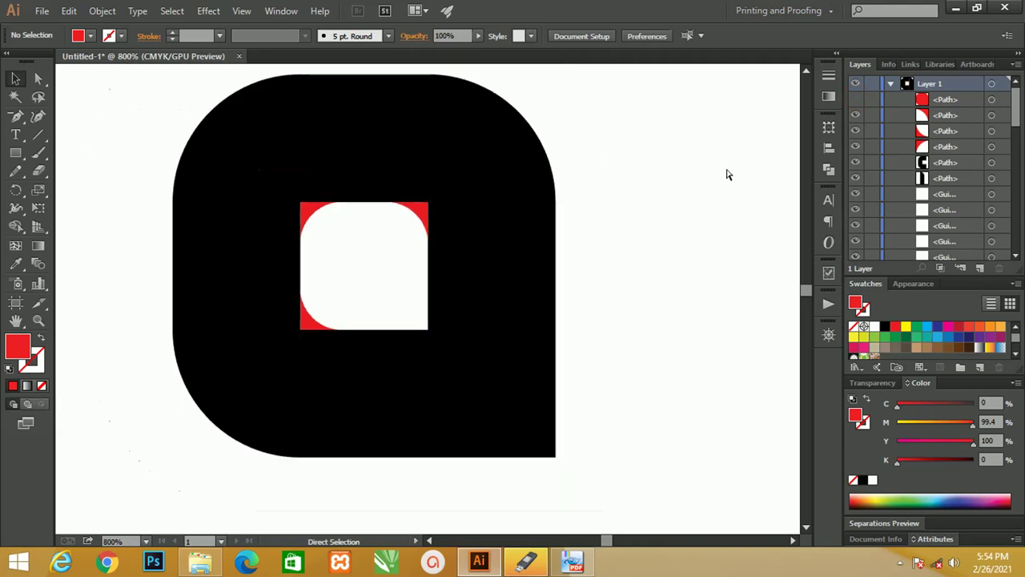
{"action": "left_click", "coordinate": [552, 218]}
{"action": "left_click_drag", "start_coordinate": [494, 232], "coordinate": [524, 231]}
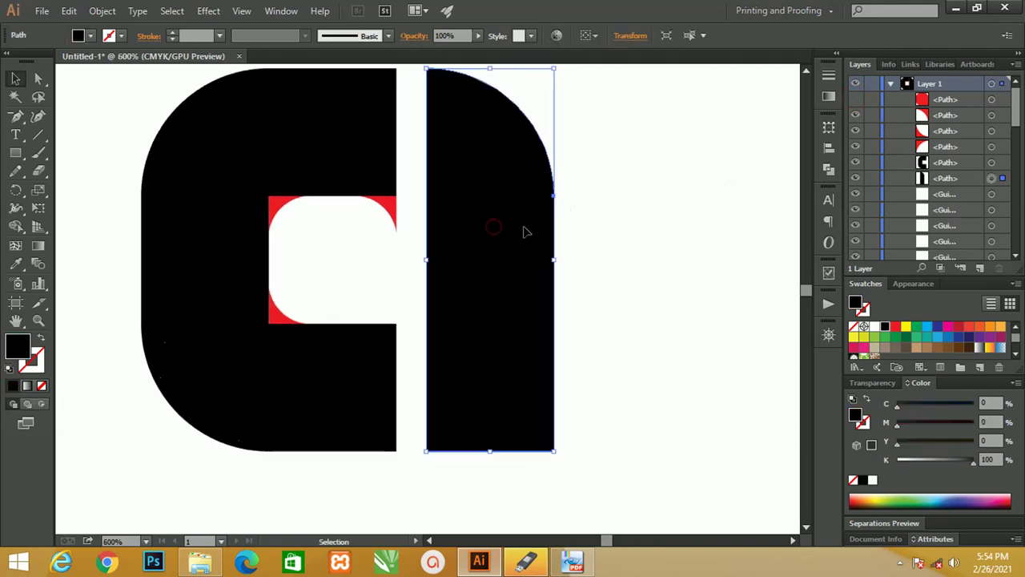
{"action": "key", "text": "ctrl+z"}
Step: Unite the red corner pieces with the left black half into one shape
{"action": "left_click", "coordinate": [385, 212]}
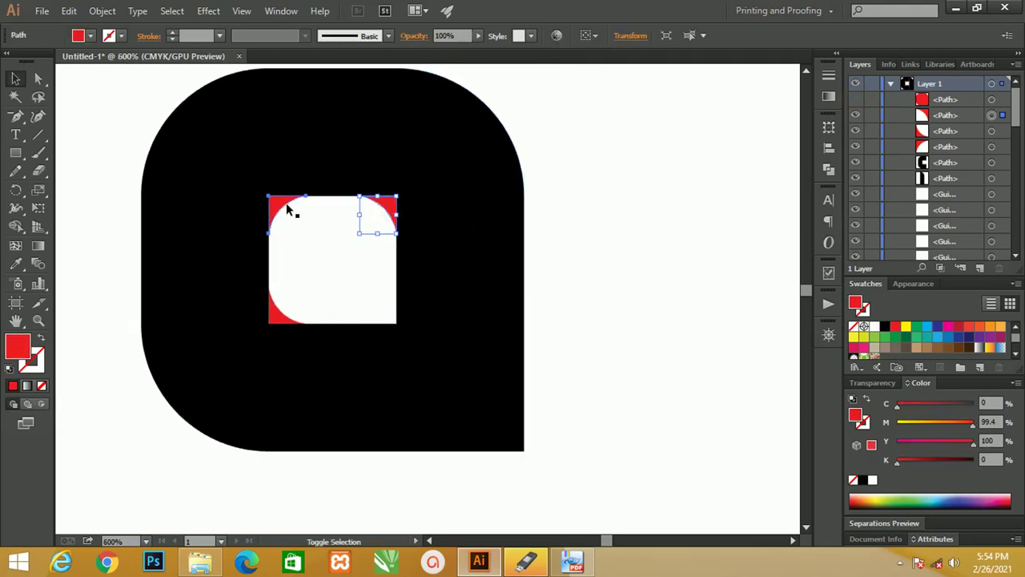
{"action": "left_click", "coordinate": [288, 208], "text": "shift"}
{"action": "left_click", "coordinate": [276, 309], "text": "shift"}
{"action": "left_click", "coordinate": [201, 256], "text": "shift"}
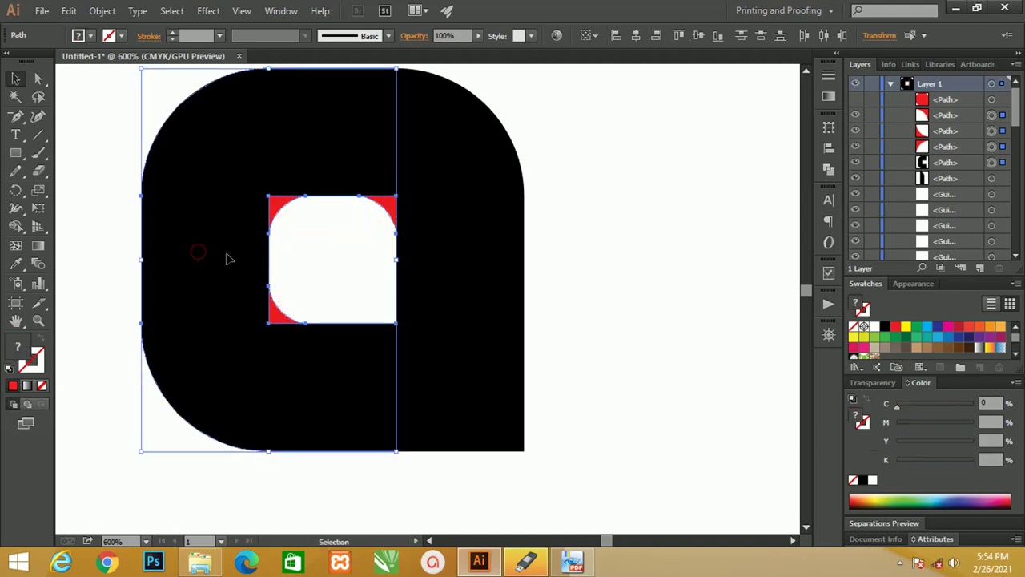
{"action": "left_click", "coordinate": [828, 169]}
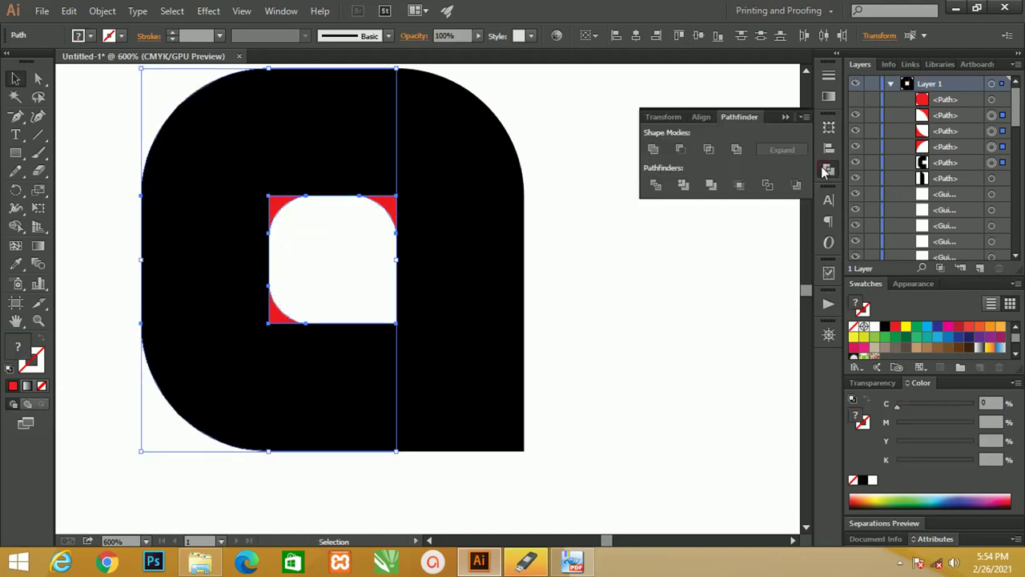
{"action": "left_click", "coordinate": [654, 149]}
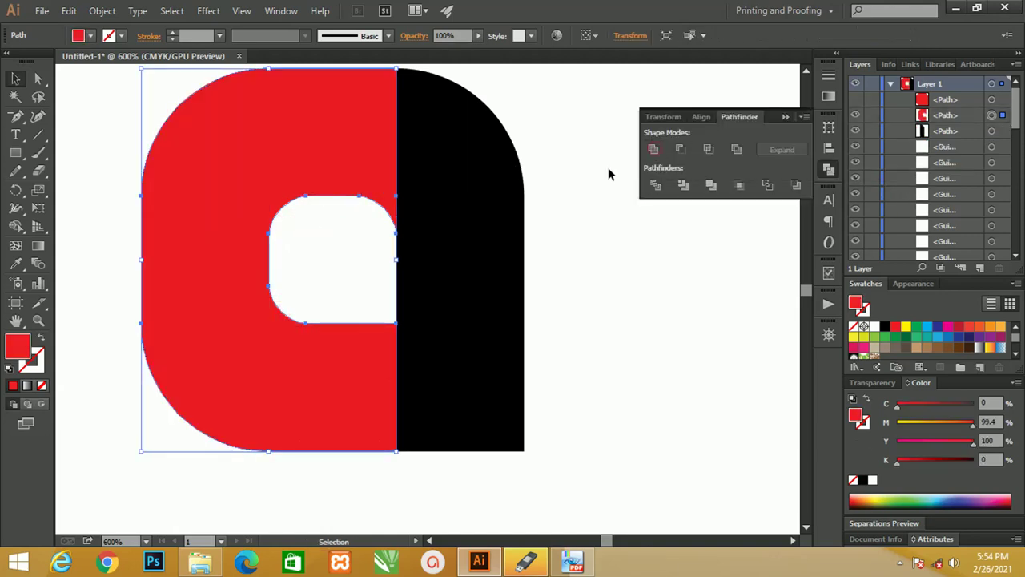
Step: Give the united shape a black fill with no stroke
{"action": "key", "text": "d"}
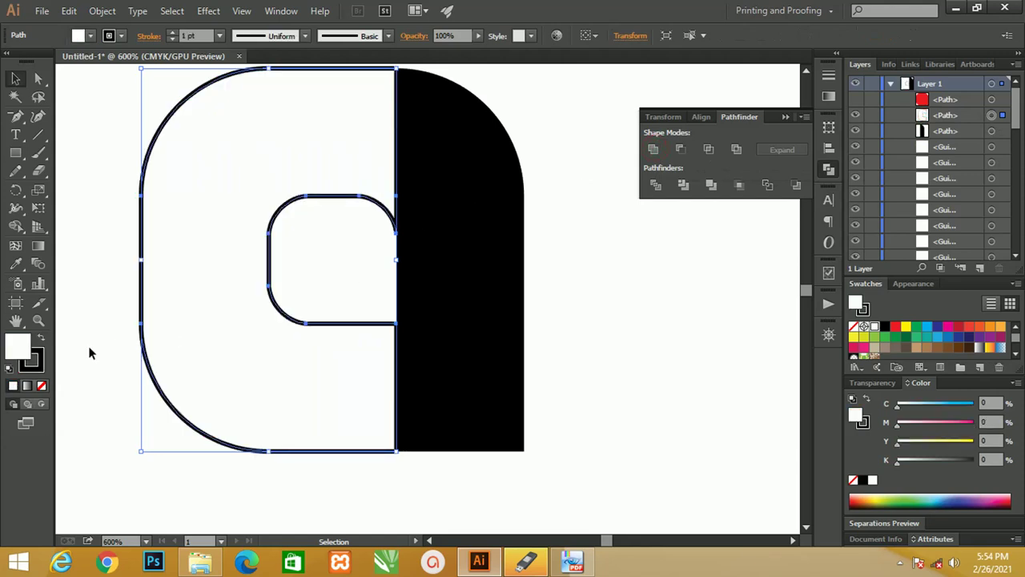
{"action": "left_click", "coordinate": [39, 335]}
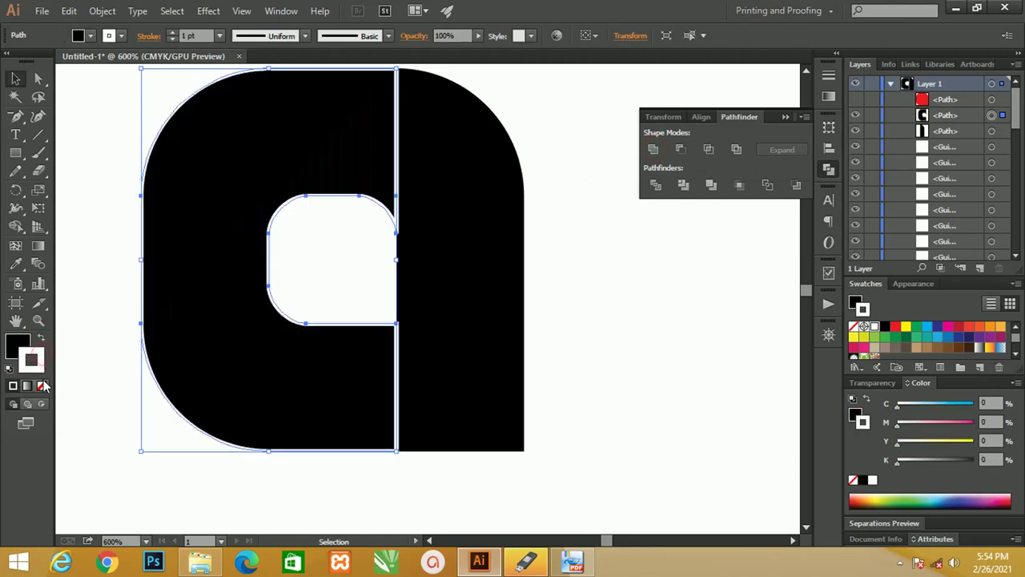
{"action": "left_click", "coordinate": [43, 386]}
{"action": "left_click", "coordinate": [590, 320]}
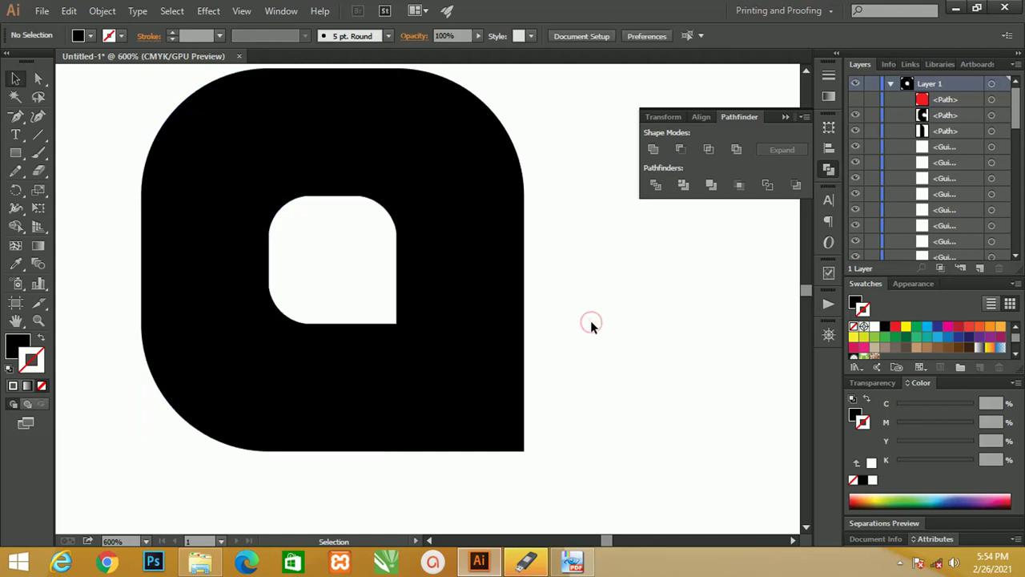
Step: Reframe the view and zoom in so the whole letter is centred
{"action": "key", "text": "ctrl+minus"}
{"action": "key", "text": "ctrl+minus"}
{"action": "left_click_drag", "start_coordinate": [587, 321], "coordinate": [506, 346]}
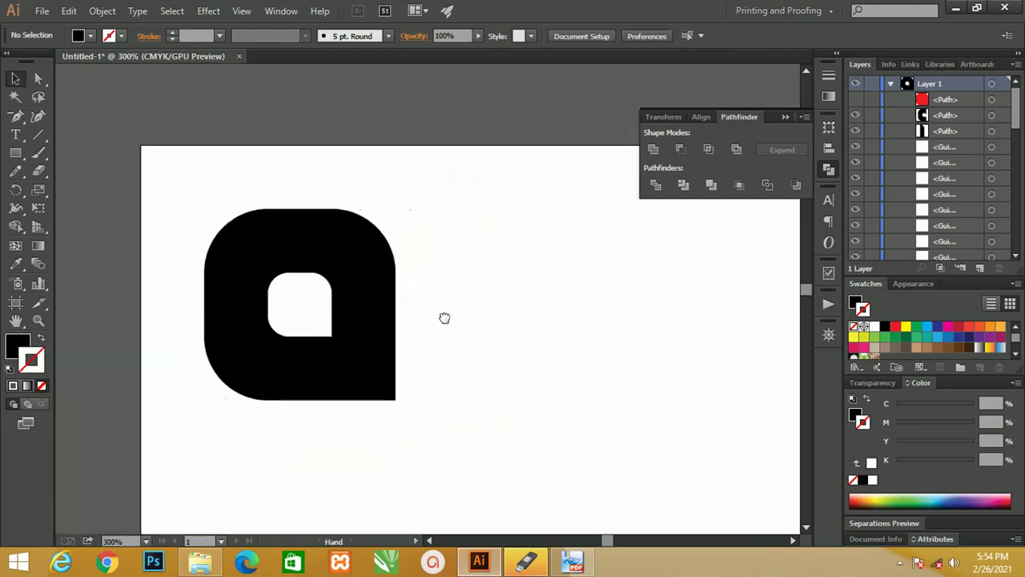
{"action": "left_click", "coordinate": [395, 299]}
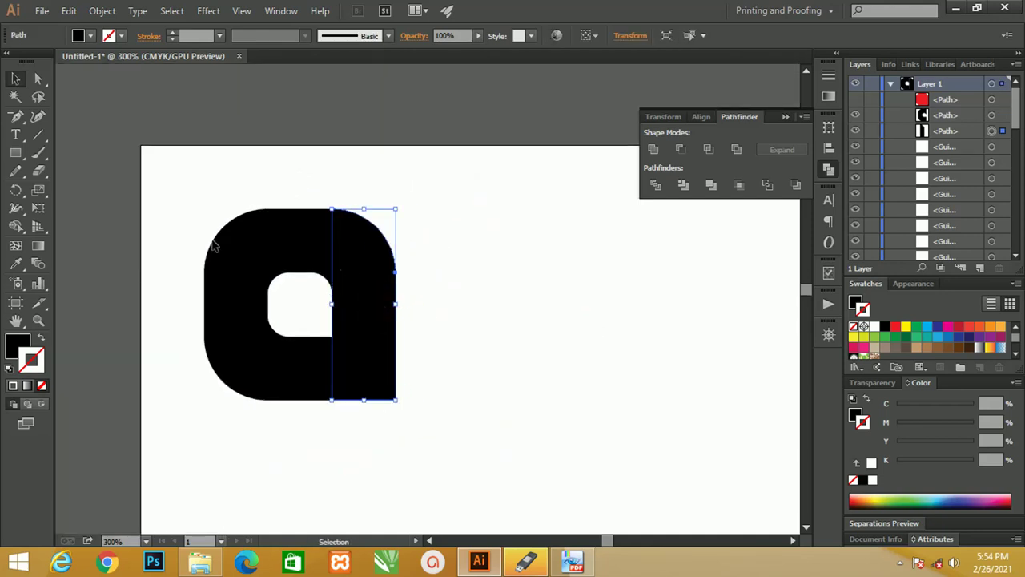
{"action": "left_click", "coordinate": [417, 297]}
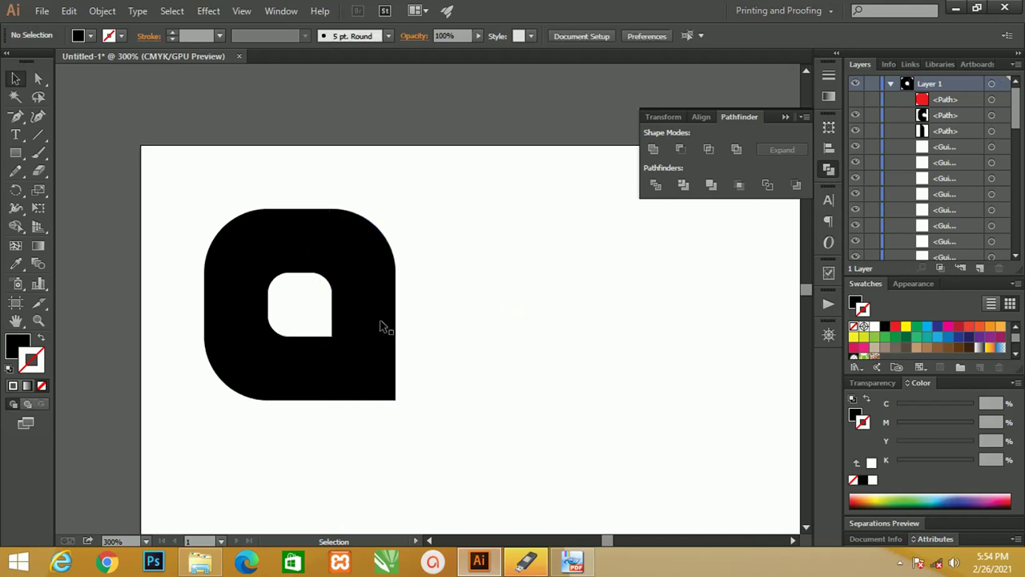
{"action": "left_click", "coordinate": [322, 365]}
{"action": "key", "text": "z"}
{"action": "left_click", "coordinate": [246, 315]}
{"action": "left_click_drag", "start_coordinate": [399, 395], "coordinate": [345, 358]}
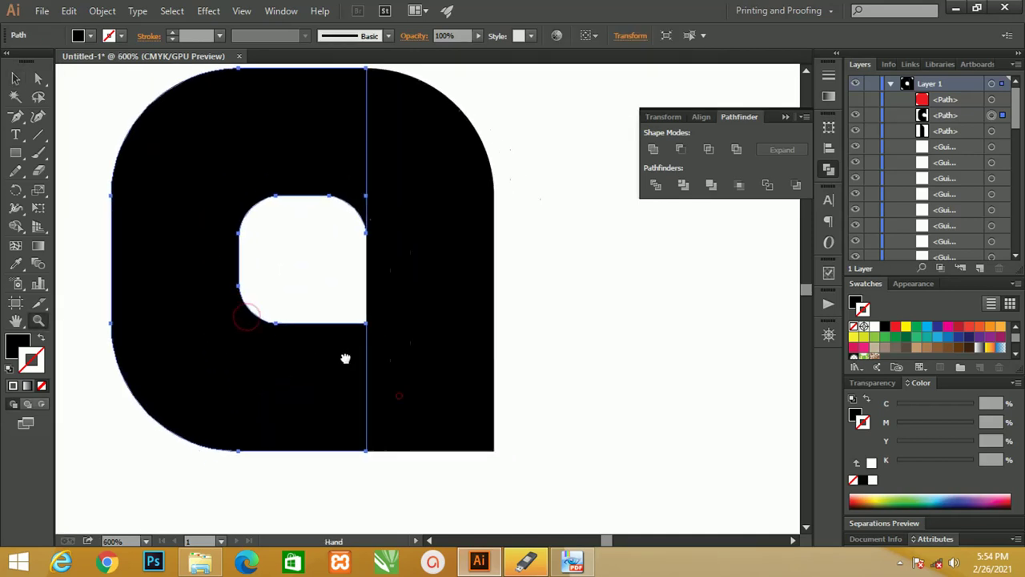
Step: Round the bowl's lower-right corner anchors into a 0.5 cm curve
{"action": "left_click", "coordinate": [37, 78]}
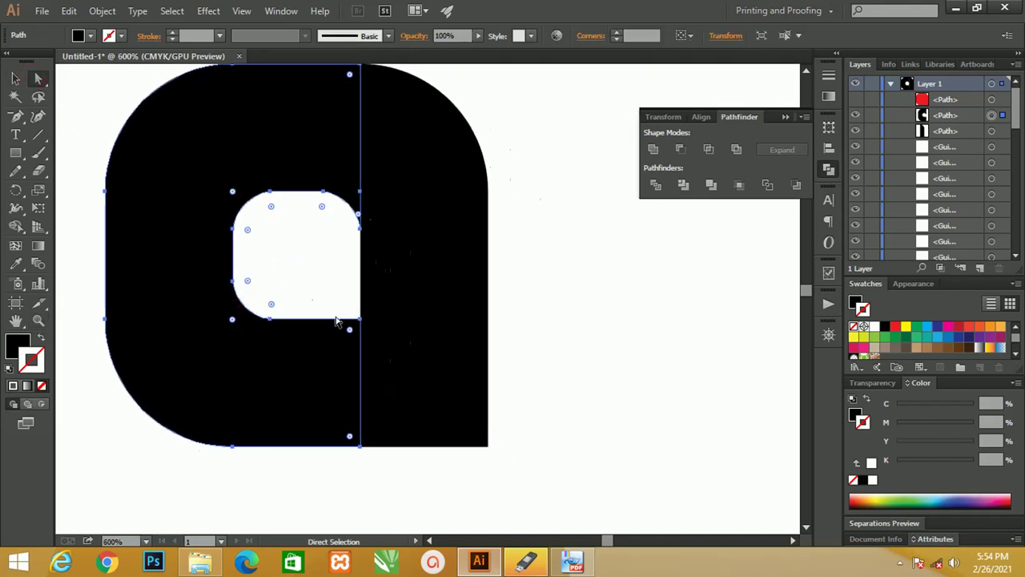
{"action": "left_click", "coordinate": [360, 320]}
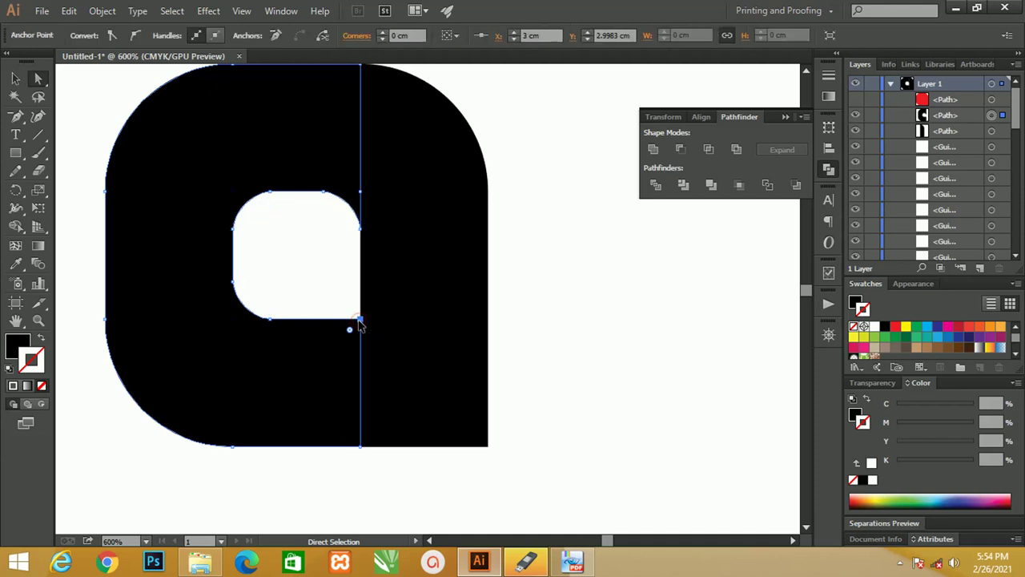
{"action": "left_click", "coordinate": [361, 447], "text": "shift"}
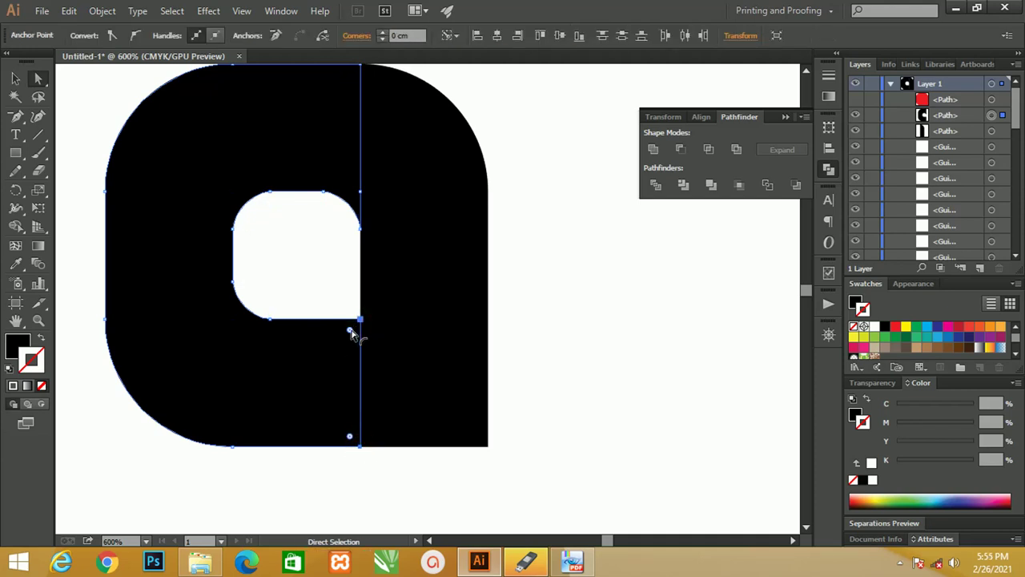
{"action": "left_click_drag", "start_coordinate": [349, 332], "coordinate": [253, 362]}
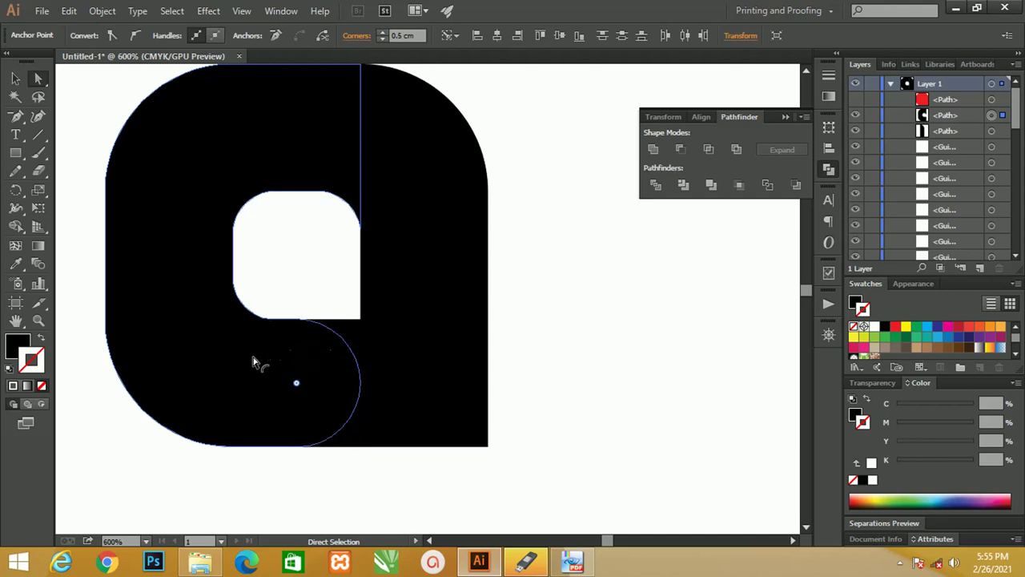
{"action": "left_click", "coordinate": [15, 77]}
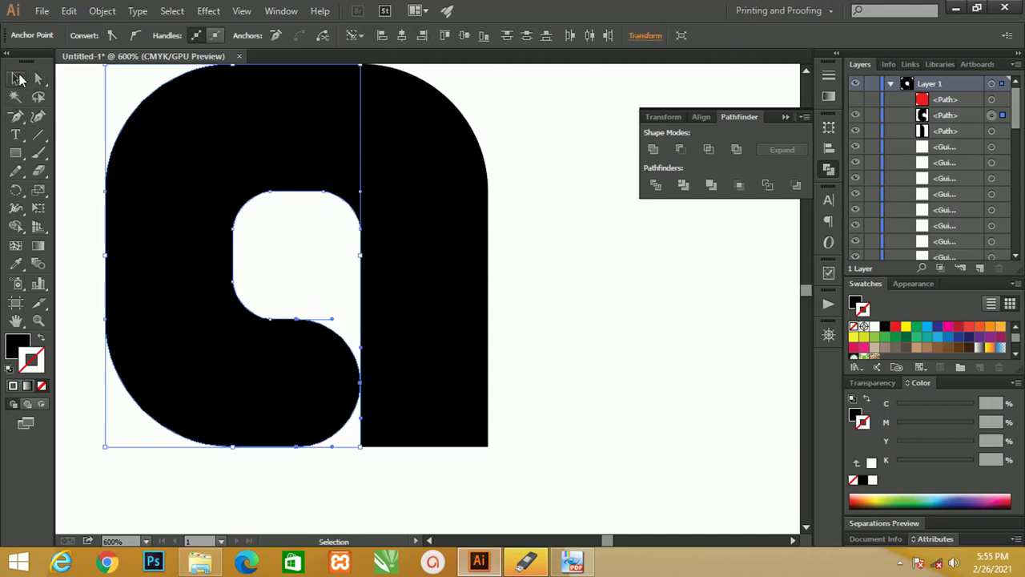
{"action": "left_click", "coordinate": [565, 295]}
{"action": "left_click_drag", "start_coordinate": [523, 295], "coordinate": [556, 297]}
Step: Round the right stem's bottom-left corner to 1 cm, opening a curved notch
{"action": "left_click", "coordinate": [450, 297]}
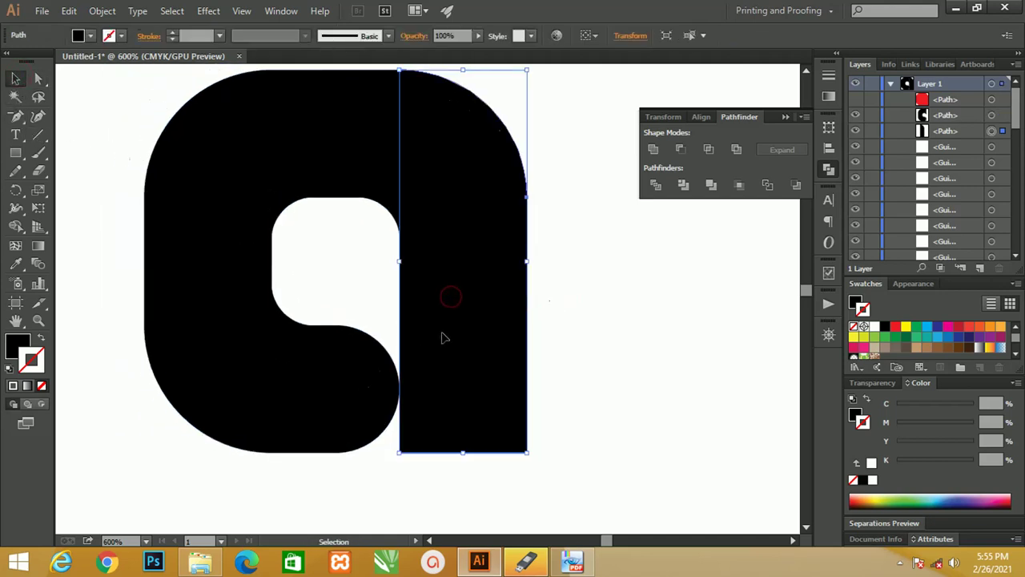
{"action": "left_click", "coordinate": [37, 78]}
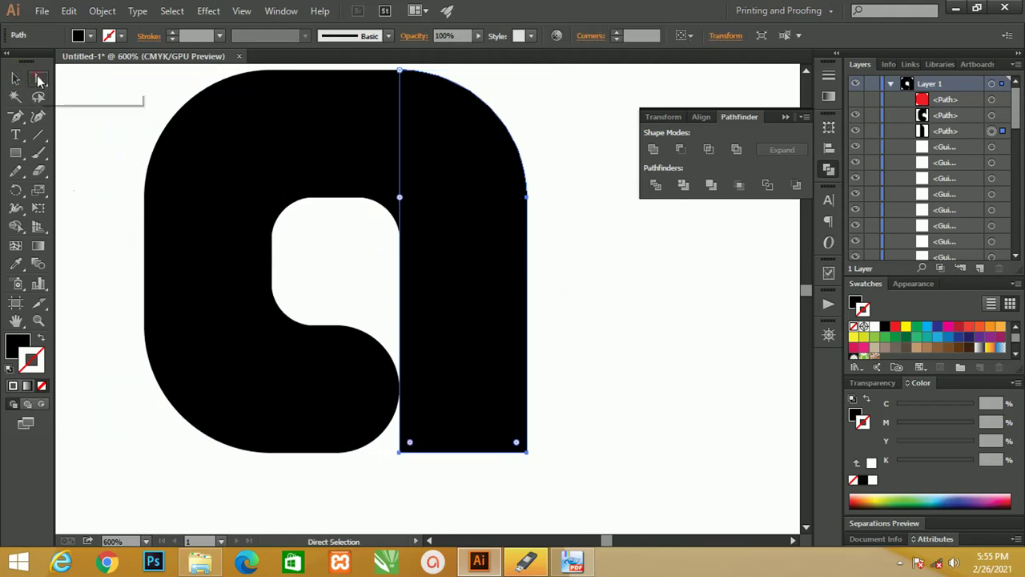
{"action": "left_click", "coordinate": [400, 453]}
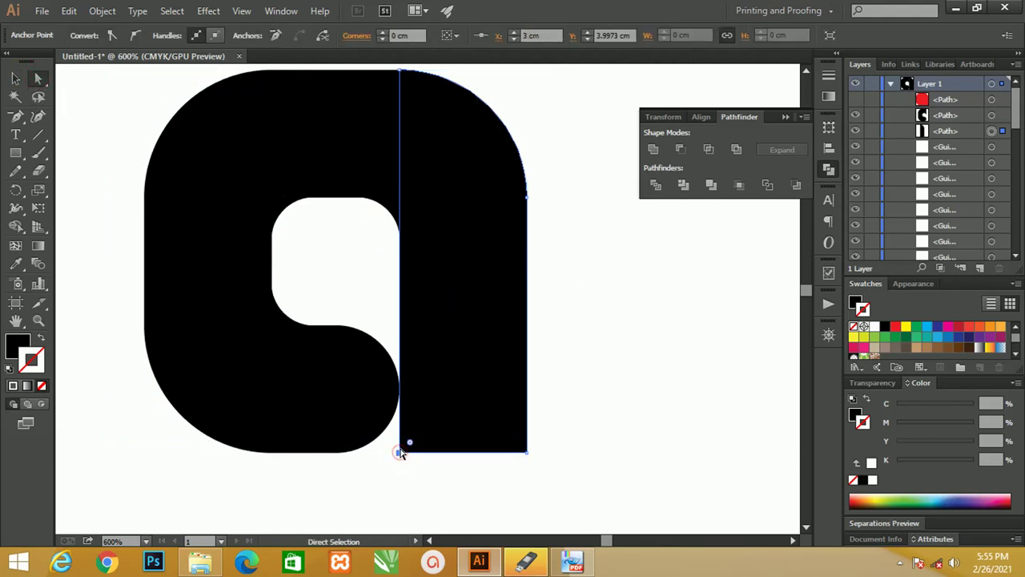
{"action": "left_click_drag", "start_coordinate": [410, 443], "coordinate": [549, 339]}
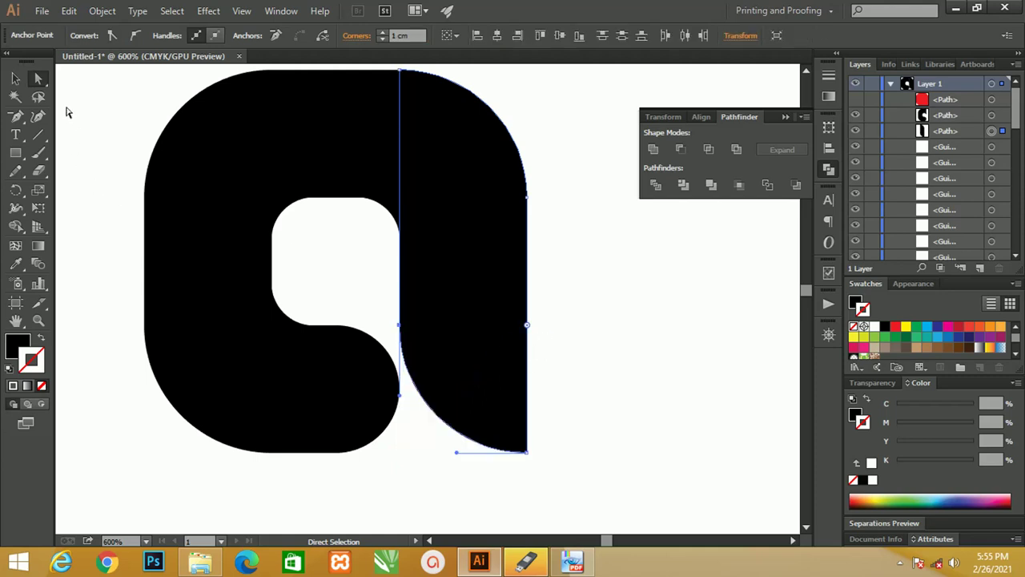
{"action": "left_click", "coordinate": [15, 77]}
{"action": "left_click", "coordinate": [91, 145]}
{"action": "left_click_drag", "start_coordinate": [131, 160], "coordinate": [231, 257]}
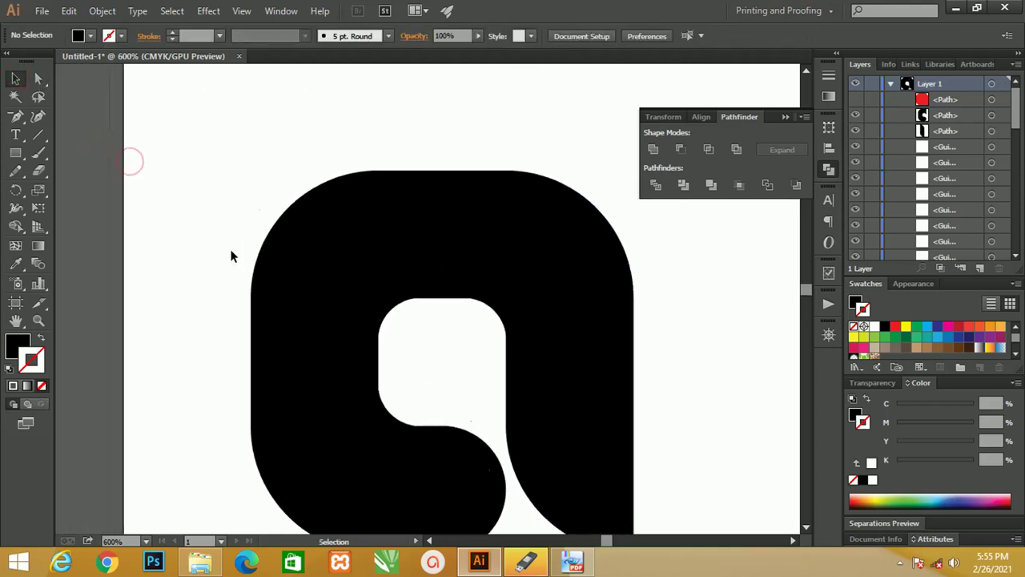
{"action": "left_click_drag", "start_coordinate": [575, 377], "coordinate": [534, 312]}
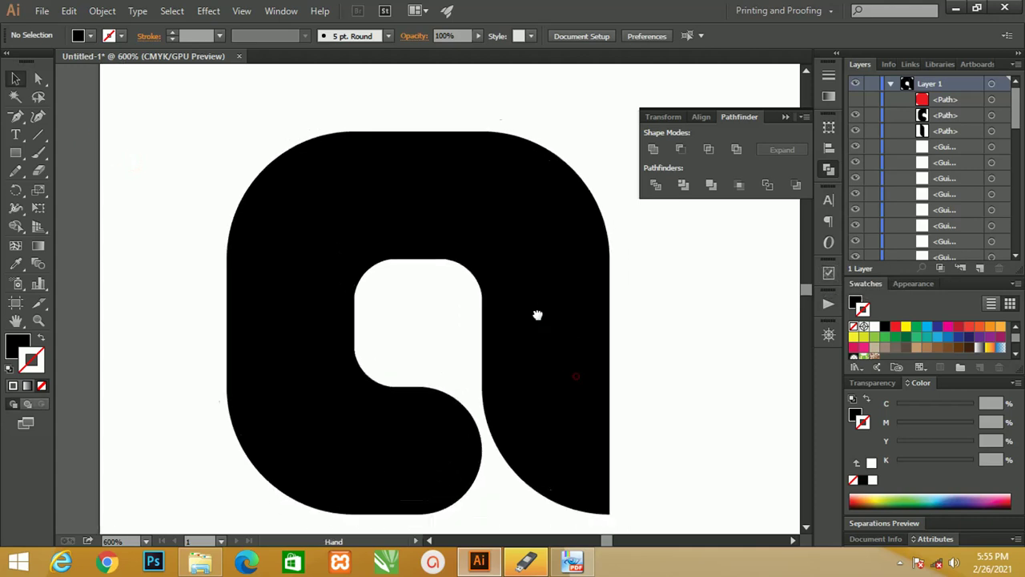
Step: Fill both letter pieces medium blue (C85 M50 Y0 K0) with no outline, then zoom out
{"action": "left_click", "coordinate": [230, 200]}
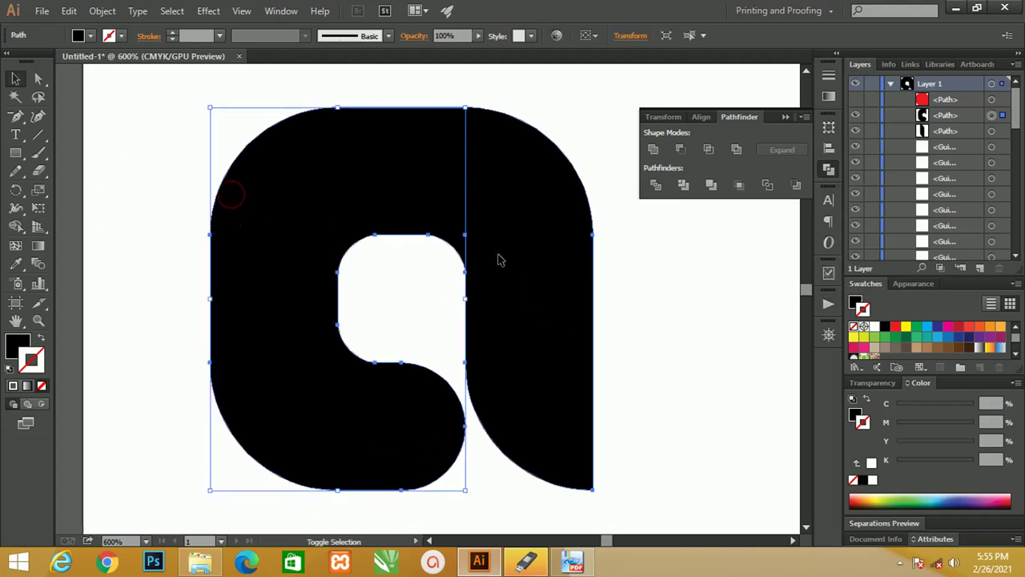
{"action": "left_click", "coordinate": [497, 255], "text": "shift"}
{"action": "left_click", "coordinate": [927, 328]}
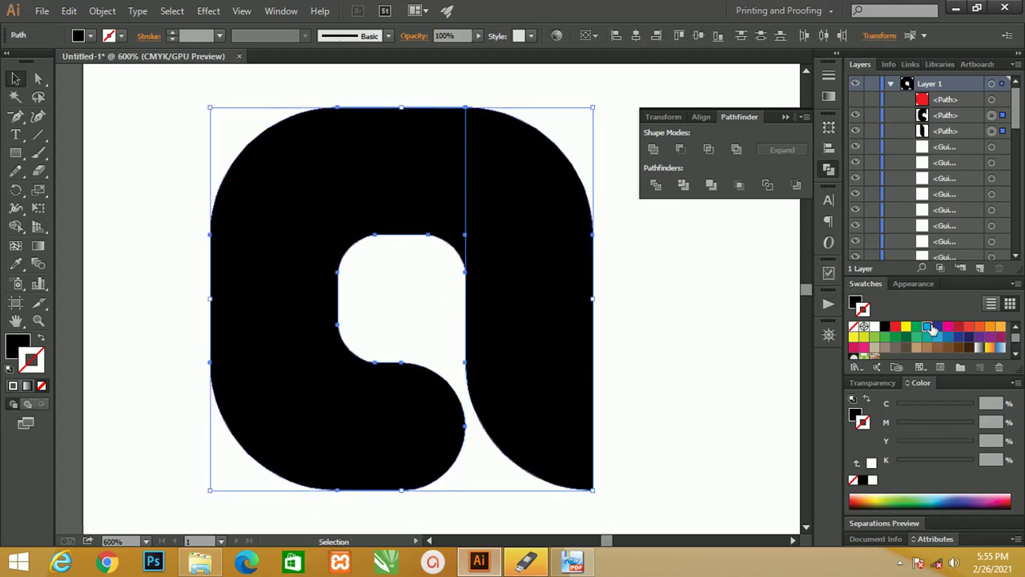
{"action": "left_click", "coordinate": [42, 339]}
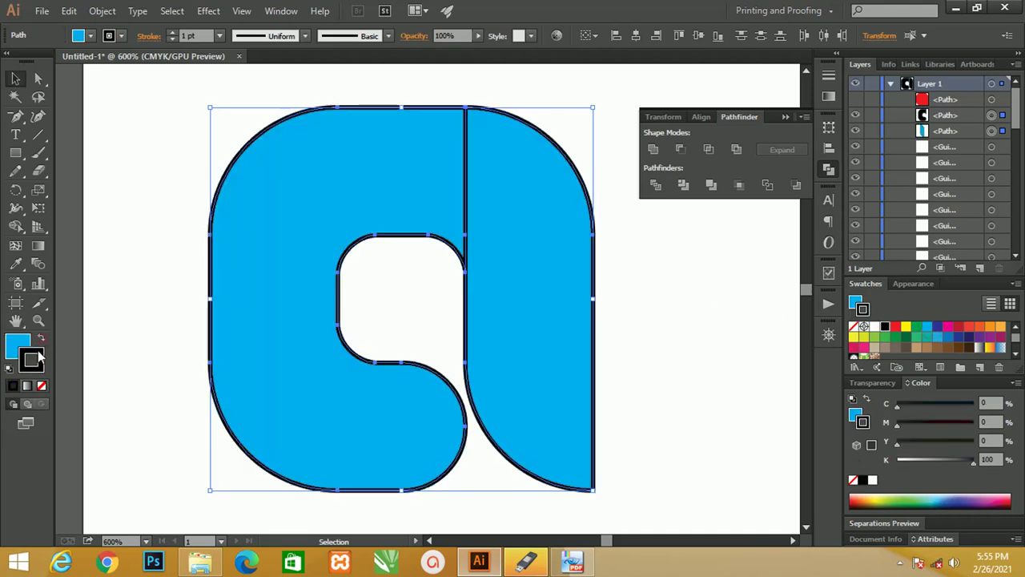
{"action": "left_click", "coordinate": [44, 386]}
{"action": "left_click", "coordinate": [18, 344]}
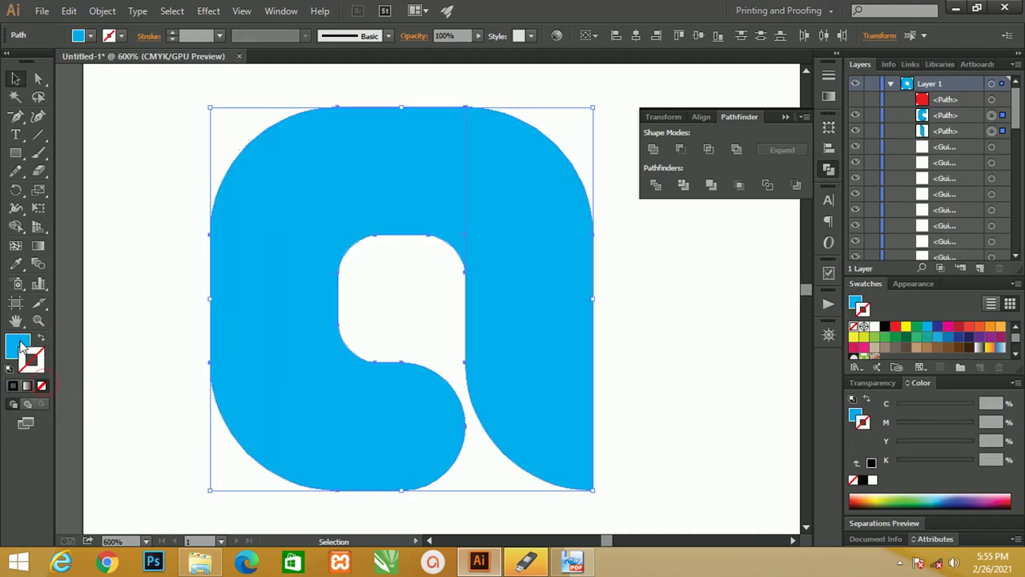
{"action": "left_click", "coordinate": [952, 337]}
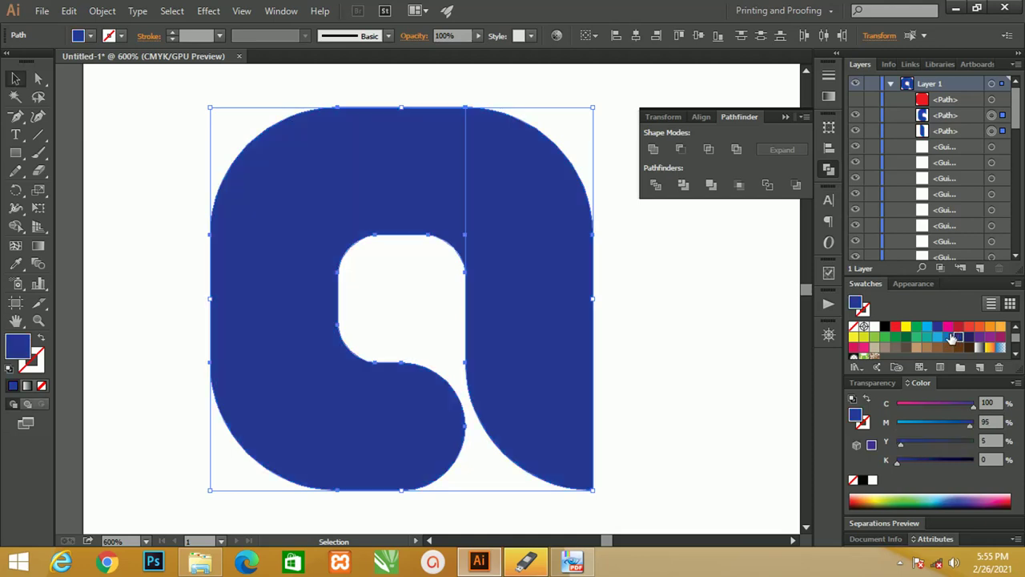
{"action": "left_click", "coordinate": [946, 337]}
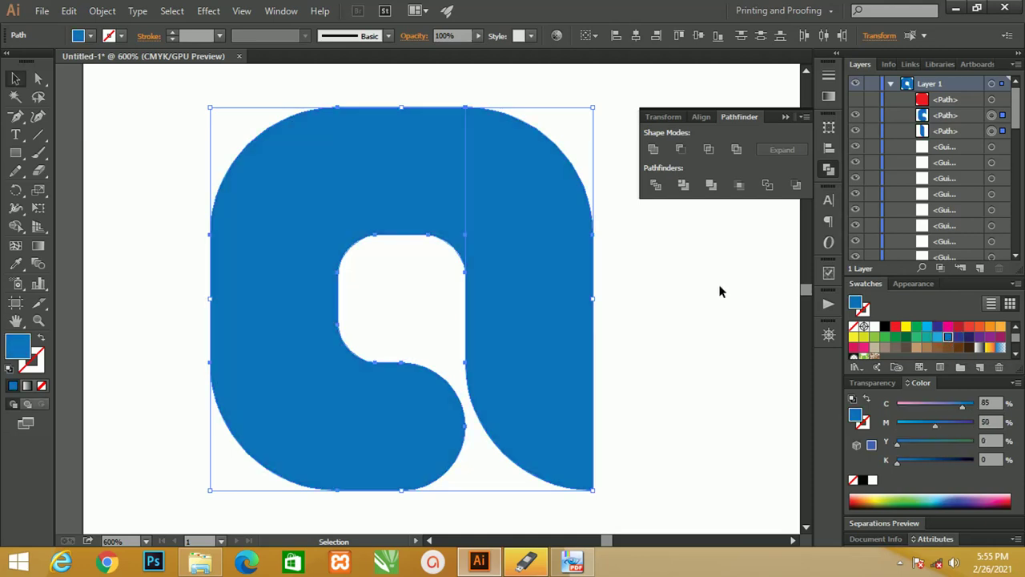
{"action": "key", "text": "ctrl+minus"}
{"action": "key", "text": "ctrl+minus"}
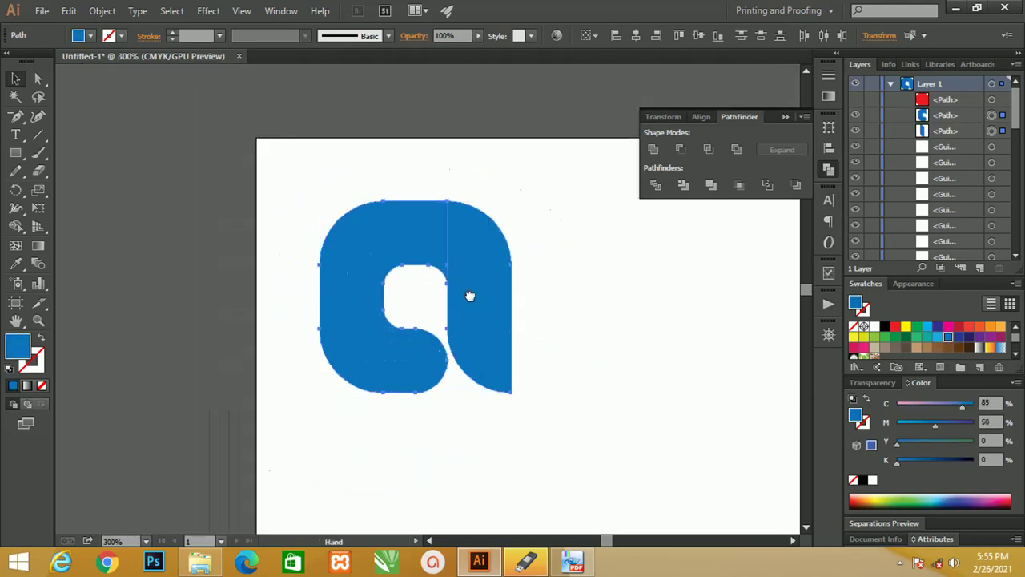
{"action": "left_click_drag", "start_coordinate": [471, 296], "coordinate": [483, 330]}
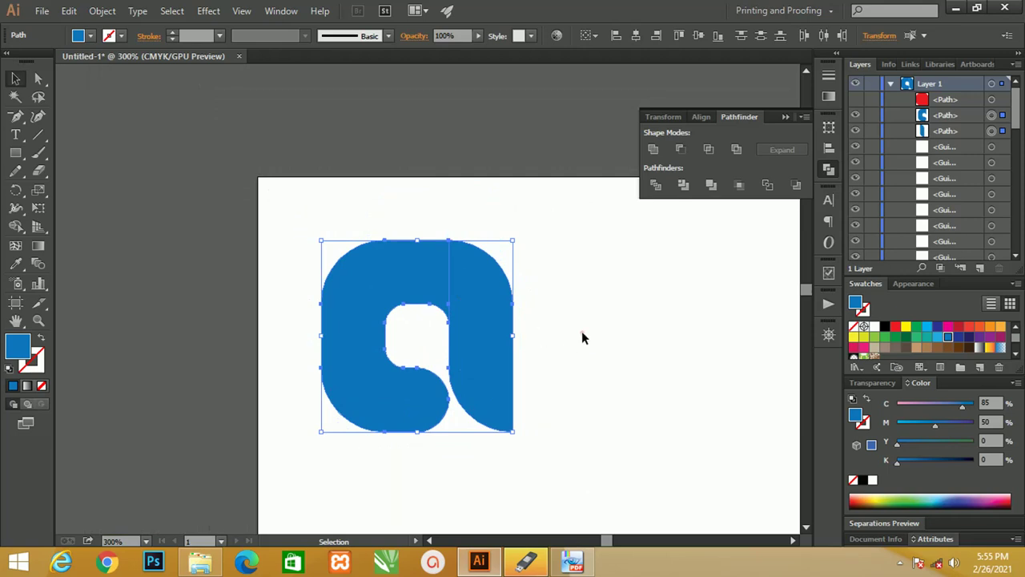
{"action": "left_click", "coordinate": [581, 337]}
Step: Duplicate the right stem shifted upward as an unfilled outline copy
{"action": "left_click", "coordinate": [476, 337]}
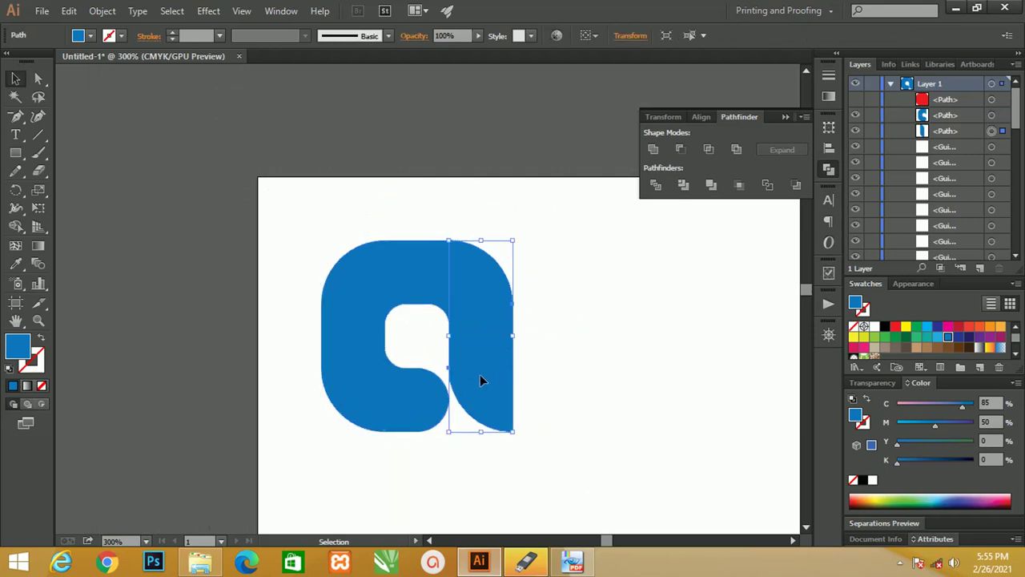
{"action": "left_click_drag", "start_coordinate": [481, 380], "coordinate": [480, 350]}
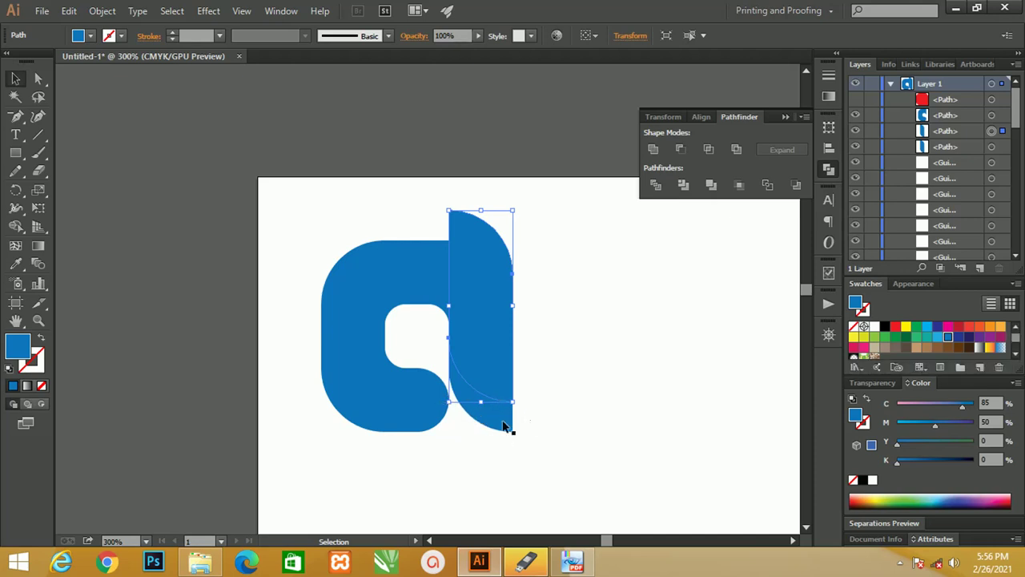
{"action": "key", "text": "d"}
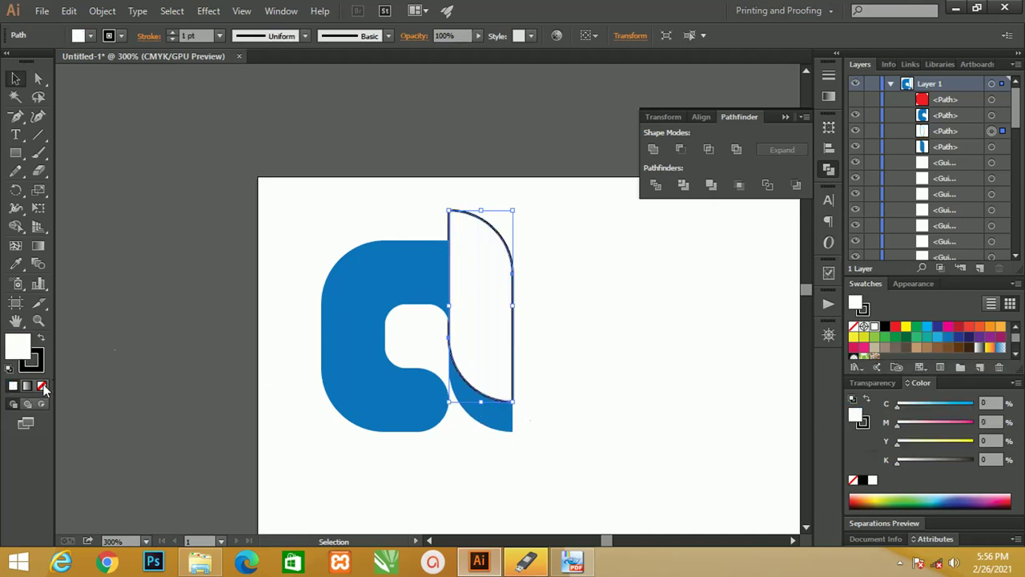
{"action": "left_click", "coordinate": [42, 386]}
{"action": "key", "text": "z"}
{"action": "left_click_drag", "start_coordinate": [459, 390], "coordinate": [466, 392]}
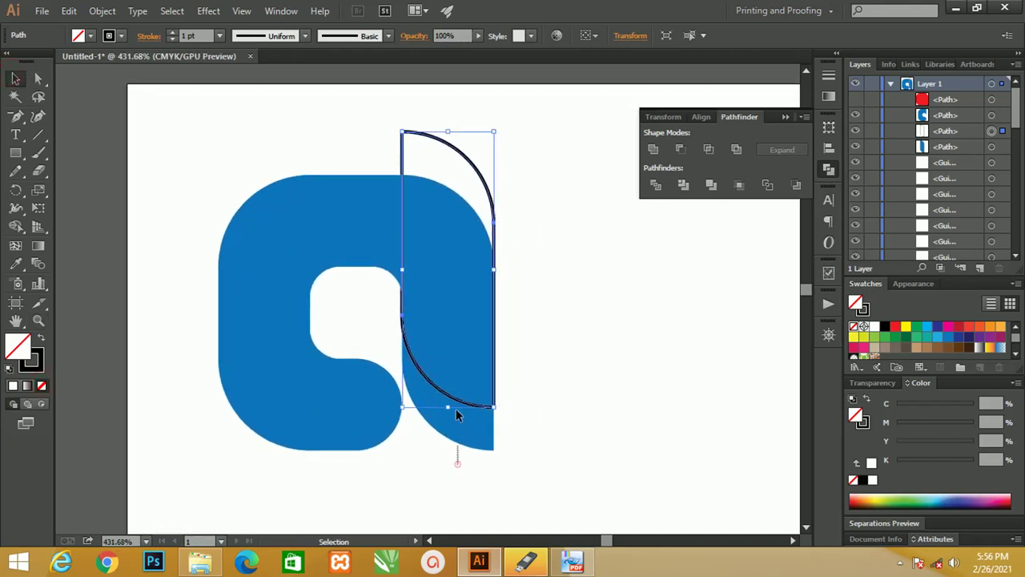
Step: Use Shape Builder to fill the lower sliver under the arc black
{"action": "left_click", "coordinate": [456, 410], "text": "shift"}
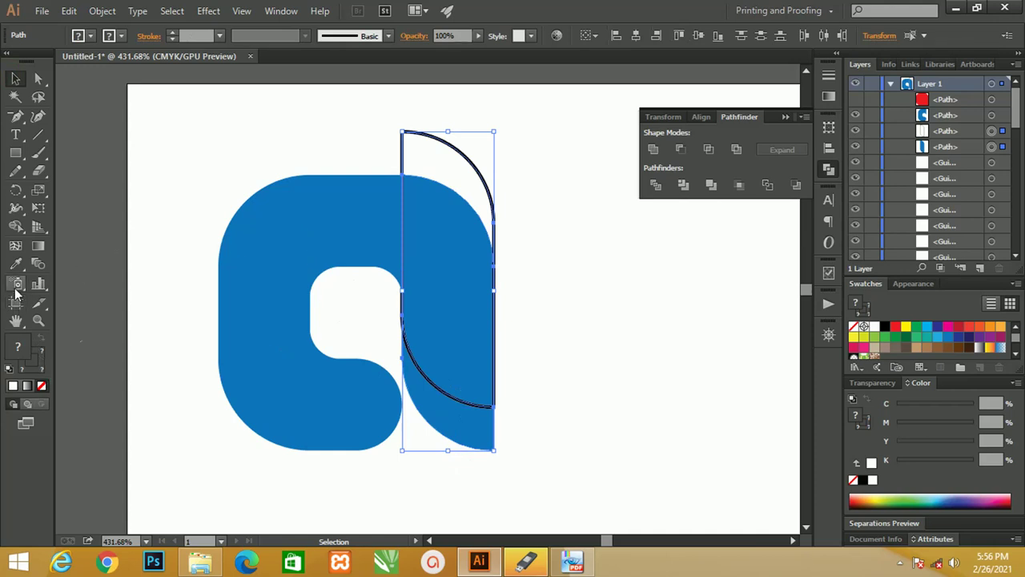
{"action": "left_click", "coordinate": [15, 226]}
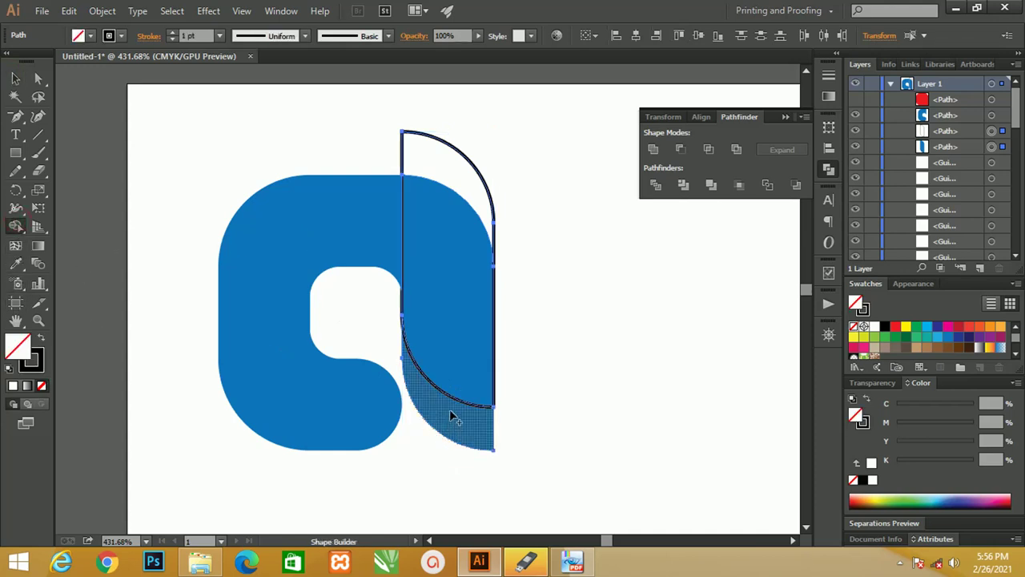
{"action": "left_click", "coordinate": [40, 337]}
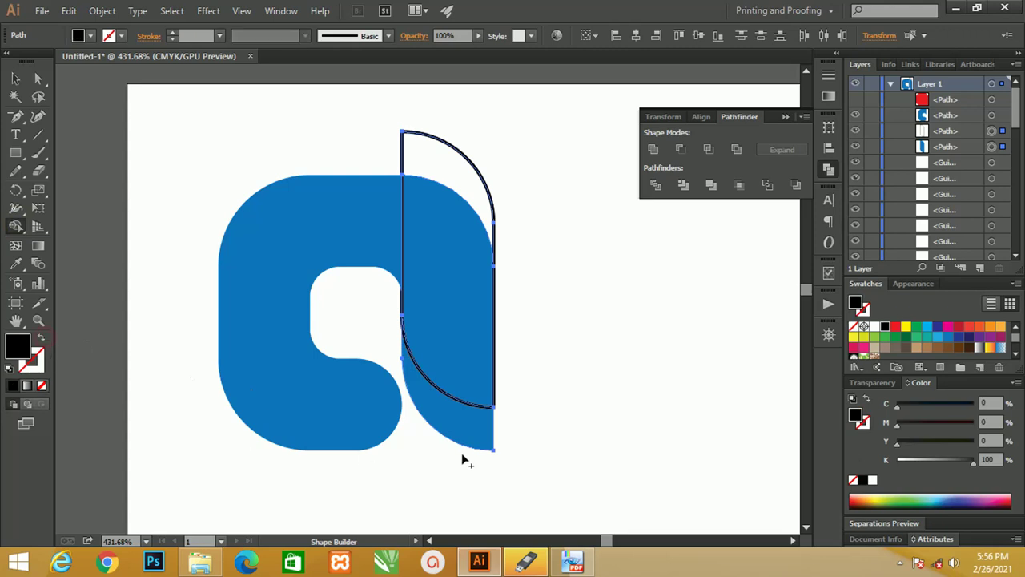
{"action": "left_click", "coordinate": [466, 428]}
{"action": "left_click", "coordinate": [15, 79]}
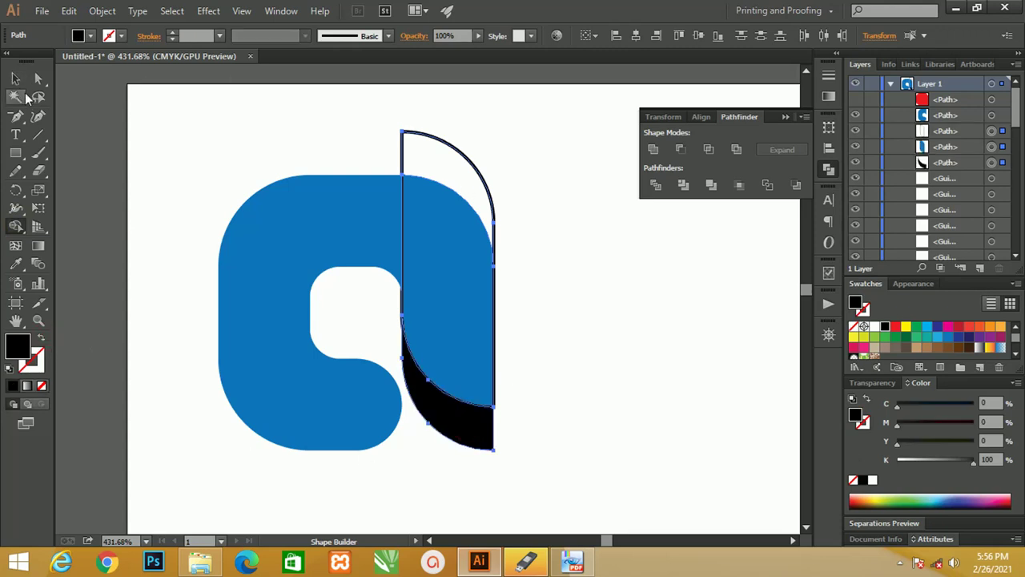
Step: Delete the outlined arc copy and check the finished black crescent shadow
{"action": "left_click", "coordinate": [253, 132]}
{"action": "left_click", "coordinate": [404, 152]}
{"action": "key", "text": "shift+Right"}
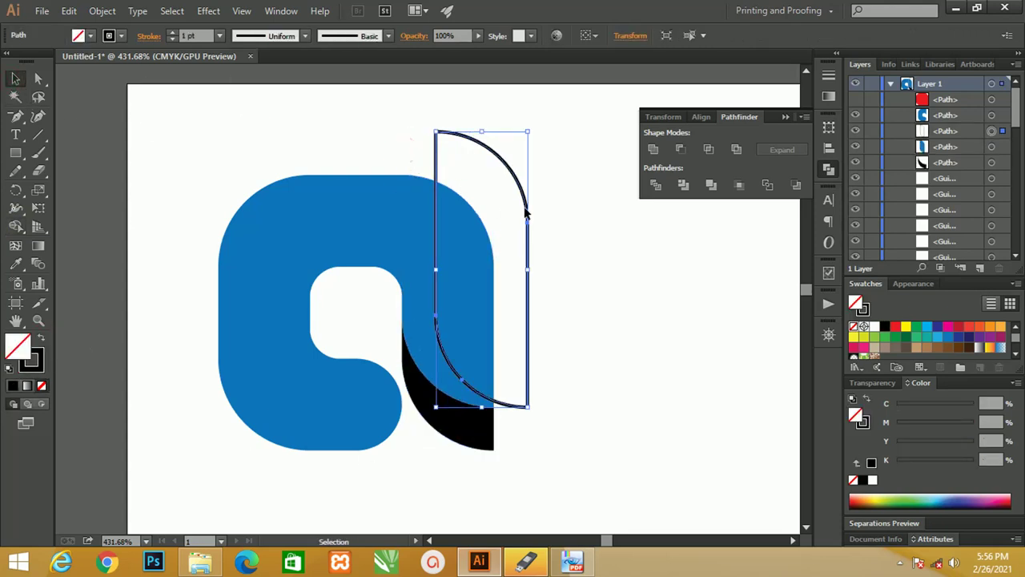
{"action": "key", "text": "Delete"}
{"action": "left_click_drag", "start_coordinate": [513, 237], "coordinate": [492, 219]}
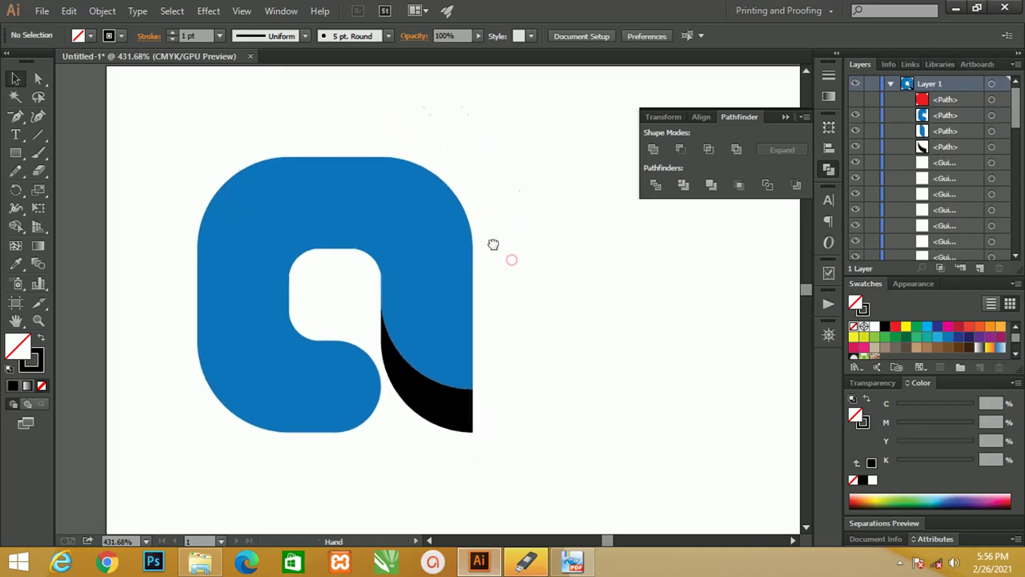
{"action": "left_click", "coordinate": [433, 405]}
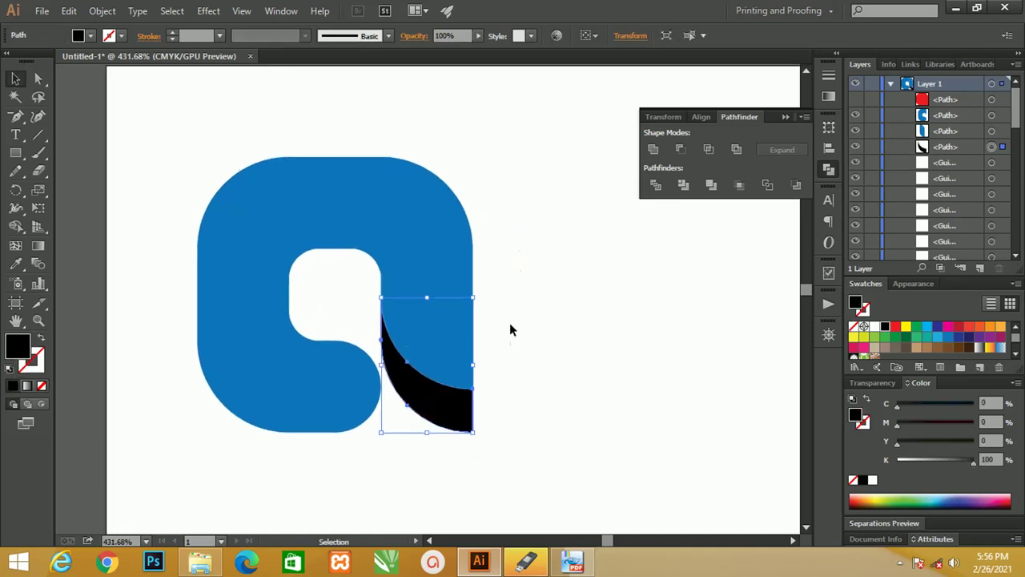
{"action": "left_click_drag", "start_coordinate": [510, 330], "coordinate": [564, 348]}
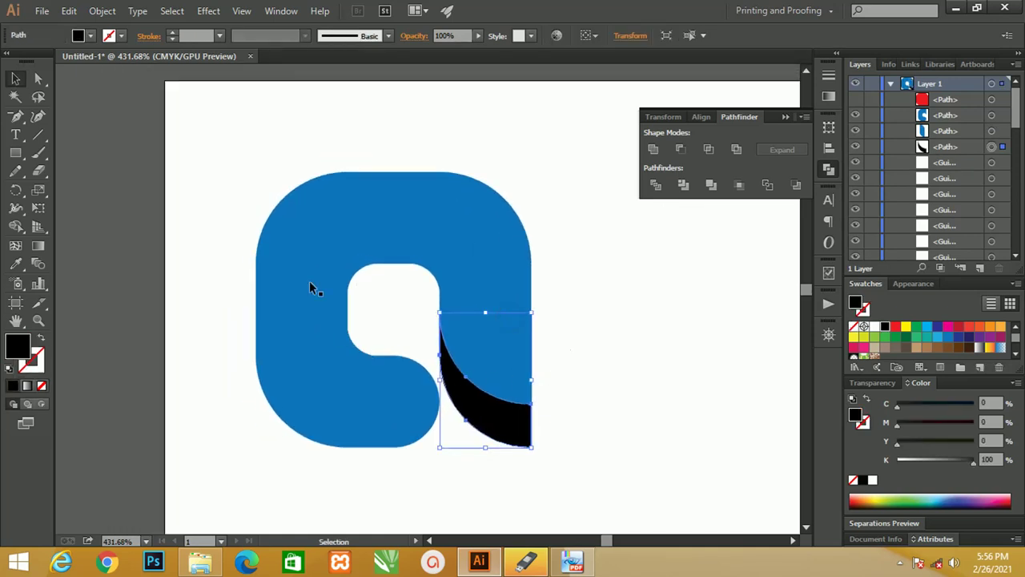
{"action": "left_click_drag", "start_coordinate": [423, 308], "coordinate": [399, 307]}
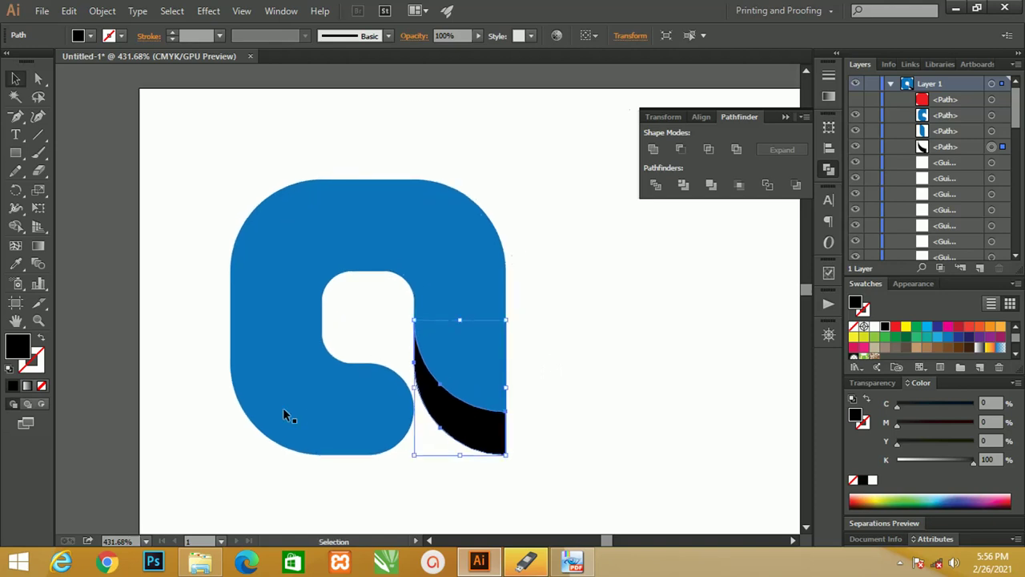
Step: Zoom in and draw a large circle over the upper left of the blue 'a'
{"action": "key", "text": "ctrl+shift+a"}
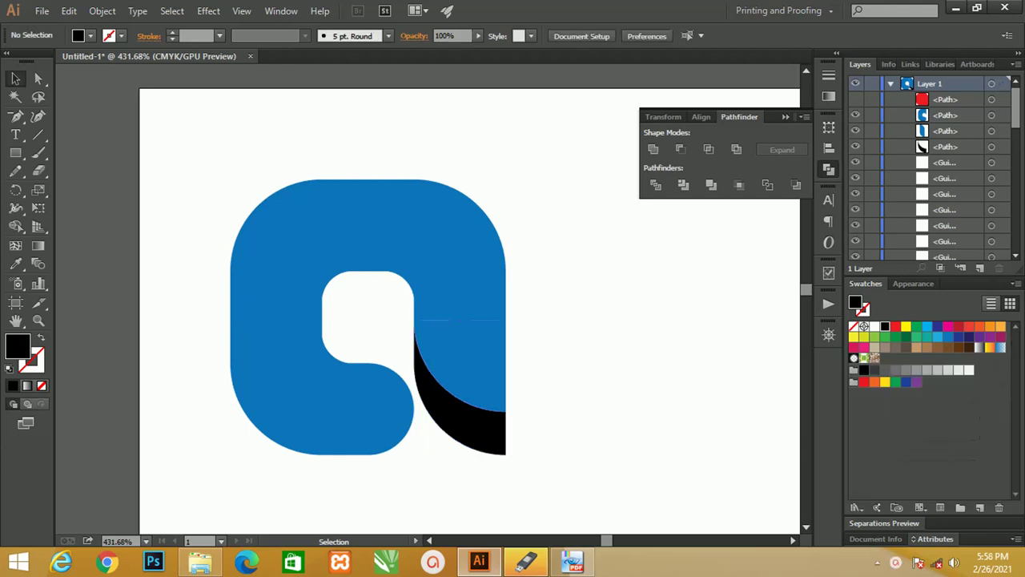
{"action": "key", "text": "z"}
{"action": "left_click", "coordinate": [405, 305]}
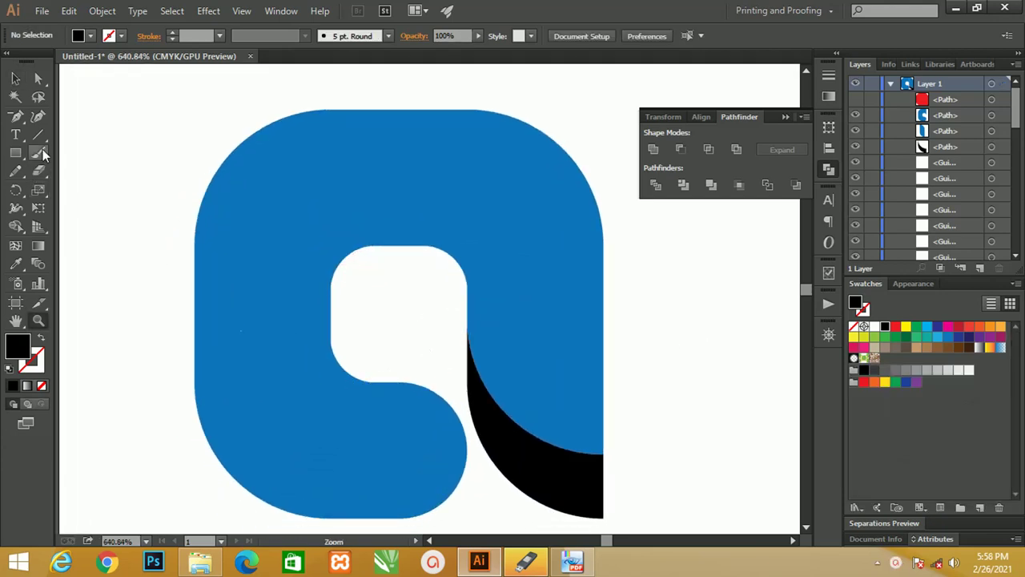
{"action": "key", "text": "l"}
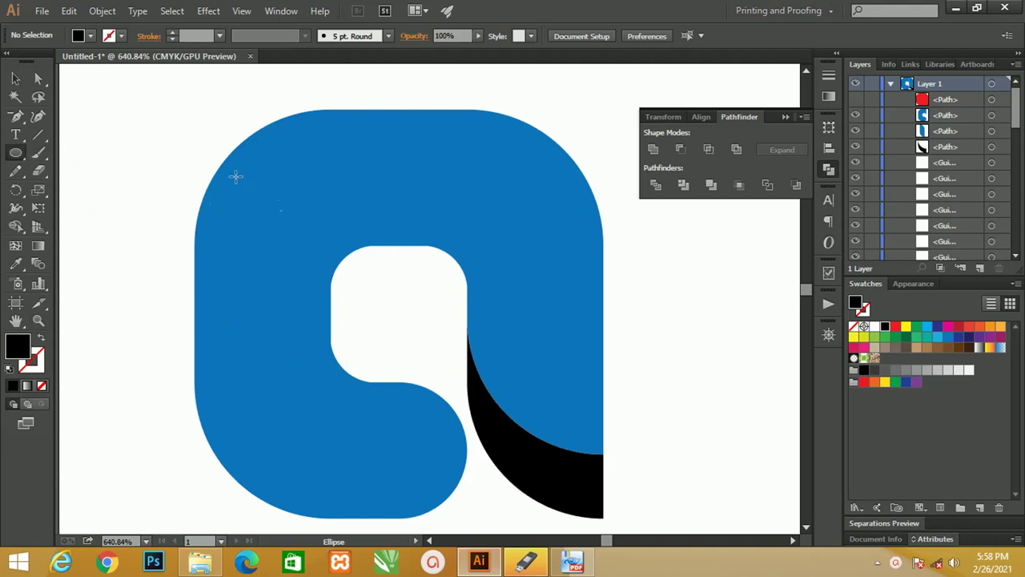
{"action": "left_click_drag", "start_coordinate": [256, 210], "coordinate": [296, 247]}
{"action": "mouse_move", "coordinate": [138, 135]}
{"action": "left_mouse_down"}
{"action": "mouse_move", "coordinate": [323, 317]}
{"action": "mouse_move", "coordinate": [337, 372]}
{"action": "left_mouse_up"}
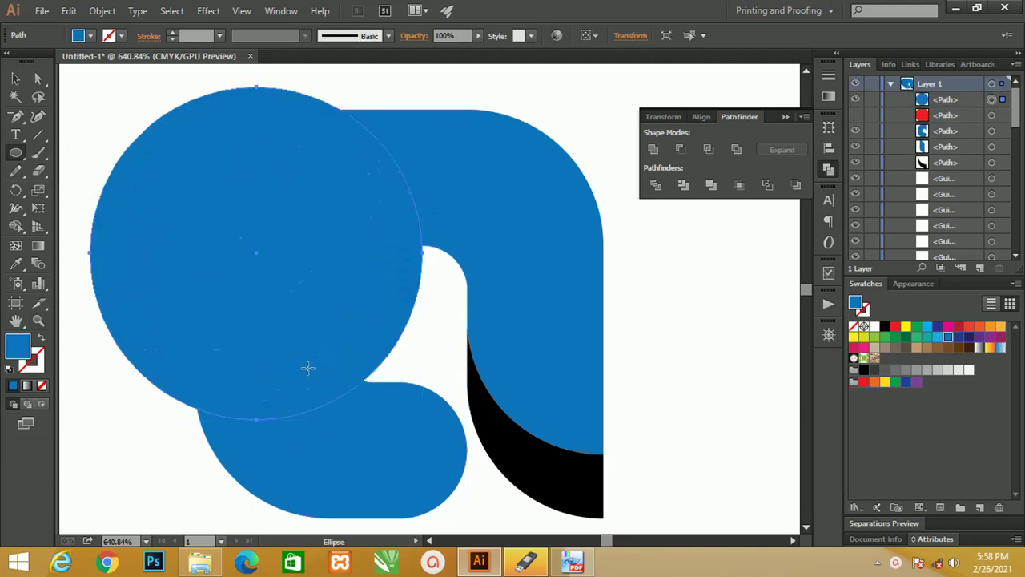
Step: Give the new circle a red outline and no fill
{"action": "key", "text": "d"}
{"action": "left_click", "coordinate": [37, 365]}
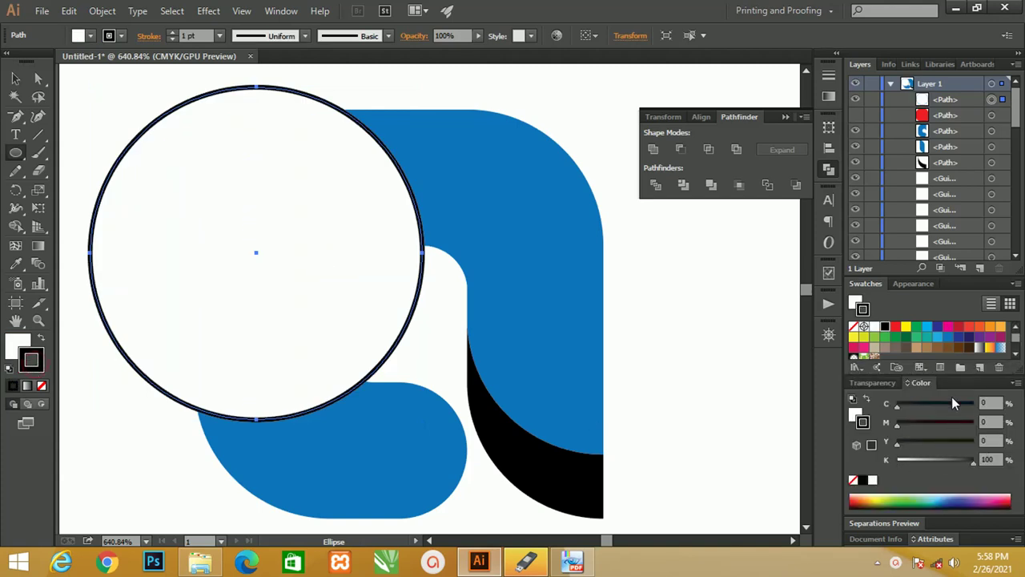
{"action": "left_click", "coordinate": [896, 327]}
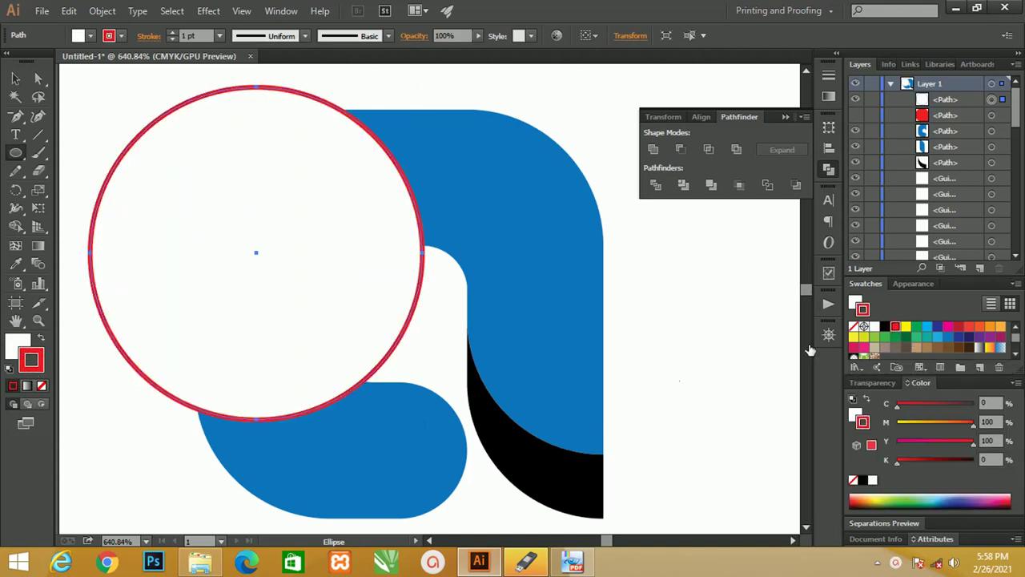
{"action": "left_click", "coordinate": [41, 385]}
{"action": "key", "text": "z"}
{"action": "key", "text": "ctrl+z"}
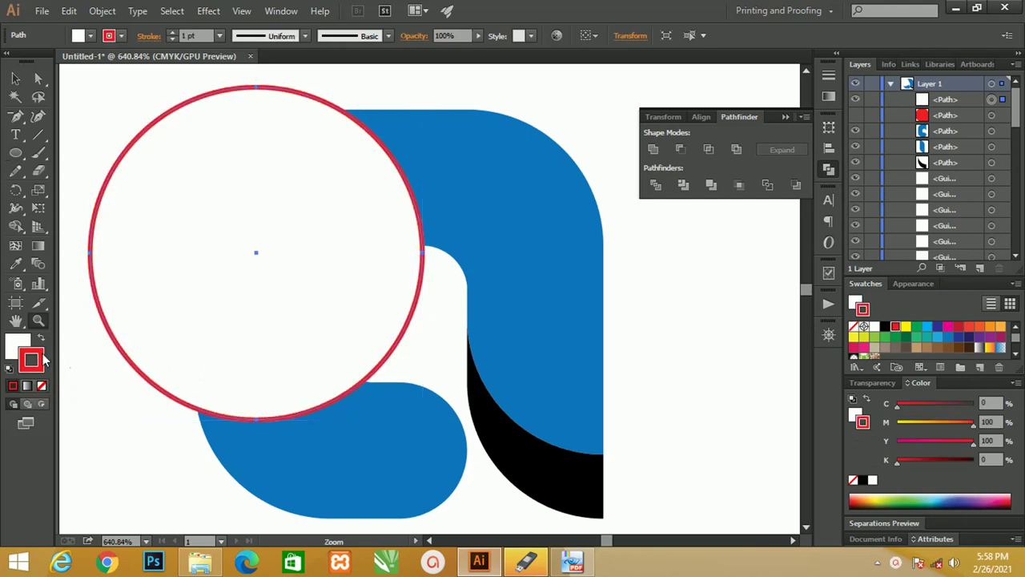
{"action": "left_click", "coordinate": [16, 344]}
{"action": "left_click", "coordinate": [42, 385]}
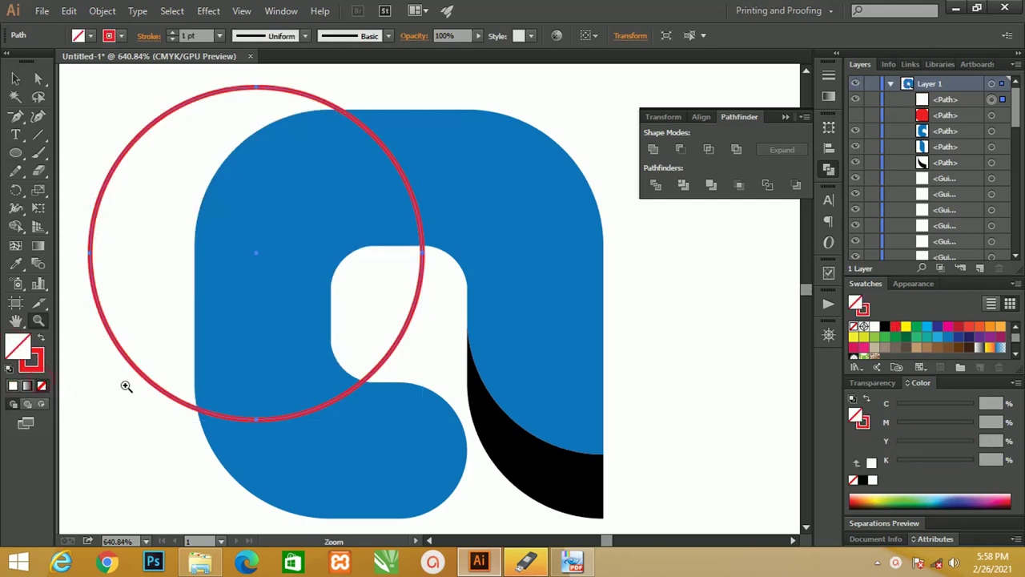
{"action": "key", "text": "v"}
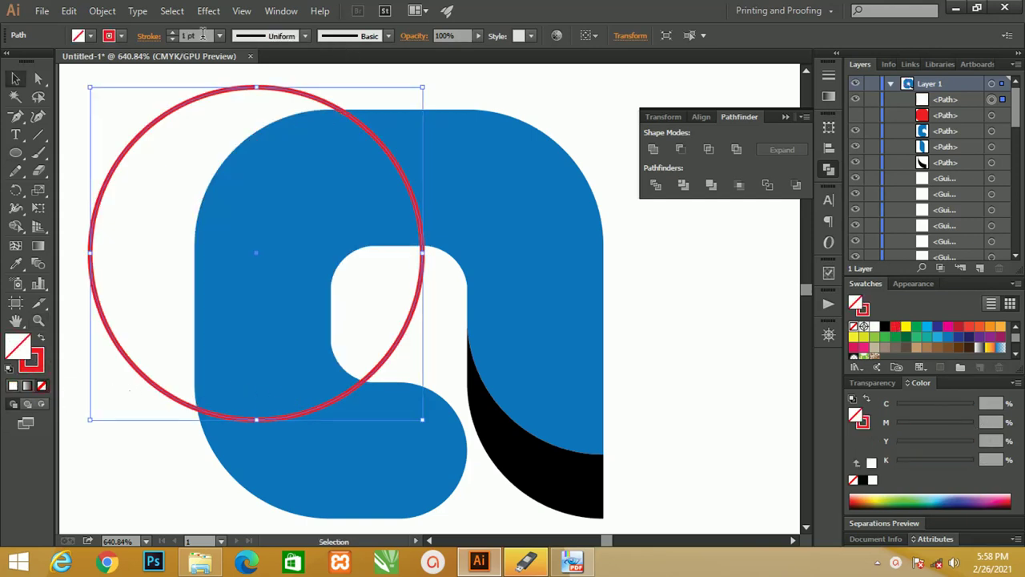
{"action": "left_click", "coordinate": [217, 37]}
Step: Set the circle's outline to 0.25 pt and zoom in on the 'a''s inner hole
{"action": "left_click", "coordinate": [239, 53]}
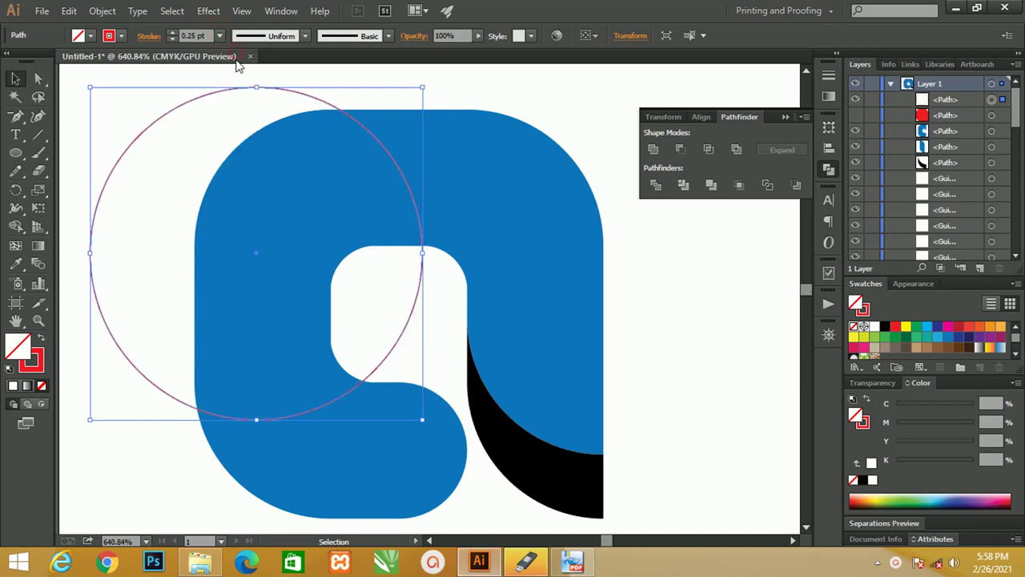
{"action": "left_click", "coordinate": [375, 100]}
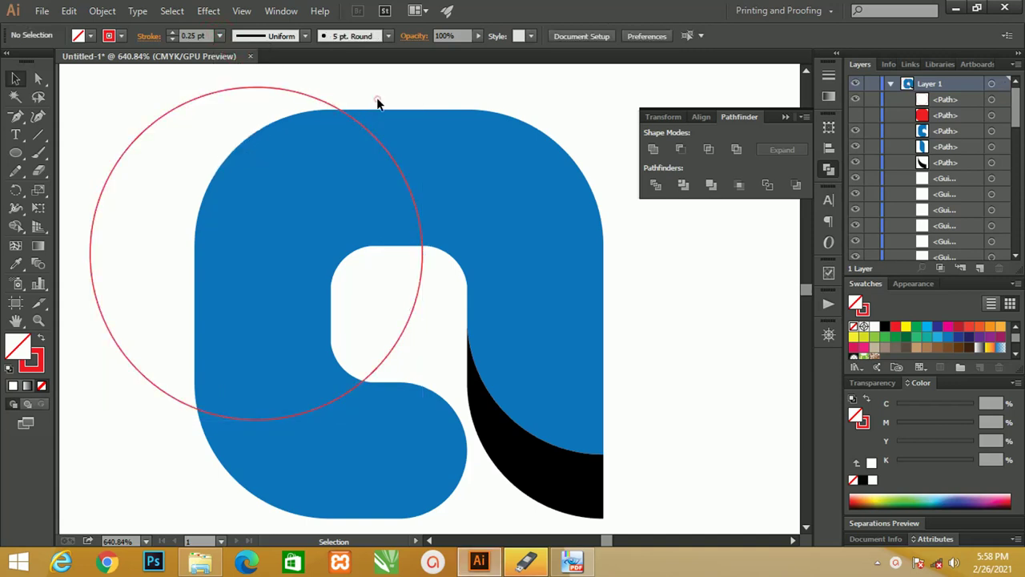
{"action": "key", "text": "z"}
{"action": "left_click", "coordinate": [170, 344]}
{"action": "left_click_drag", "start_coordinate": [229, 368], "coordinate": [253, 348]}
Step: Move the red circle toward the inner hole's bottom curve
{"action": "key", "text": "v"}
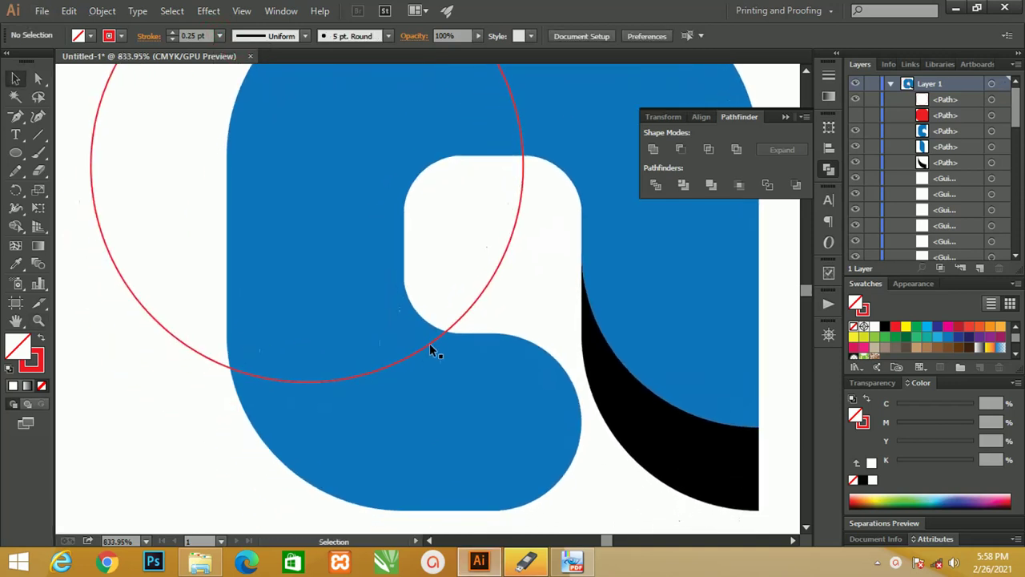
{"action": "left_click_drag", "start_coordinate": [452, 335], "coordinate": [621, 284]}
{"action": "key", "text": "z"}
{"action": "left_click_drag", "start_coordinate": [481, 324], "coordinate": [458, 347]}
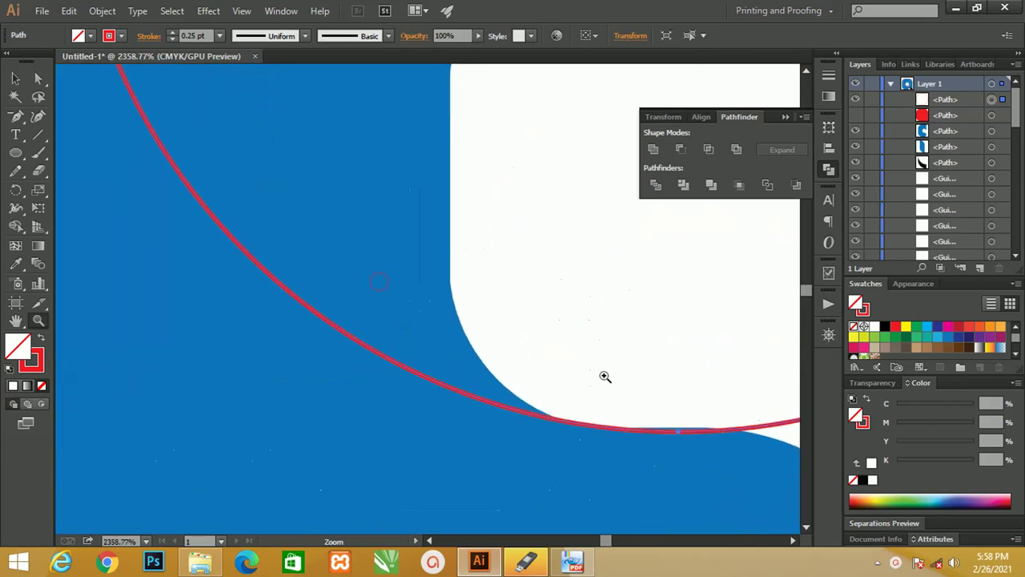
{"action": "left_click", "coordinate": [458, 347], "text": "alt"}
{"action": "left_click", "coordinate": [406, 334], "text": "alt"}
{"action": "key", "text": "v"}
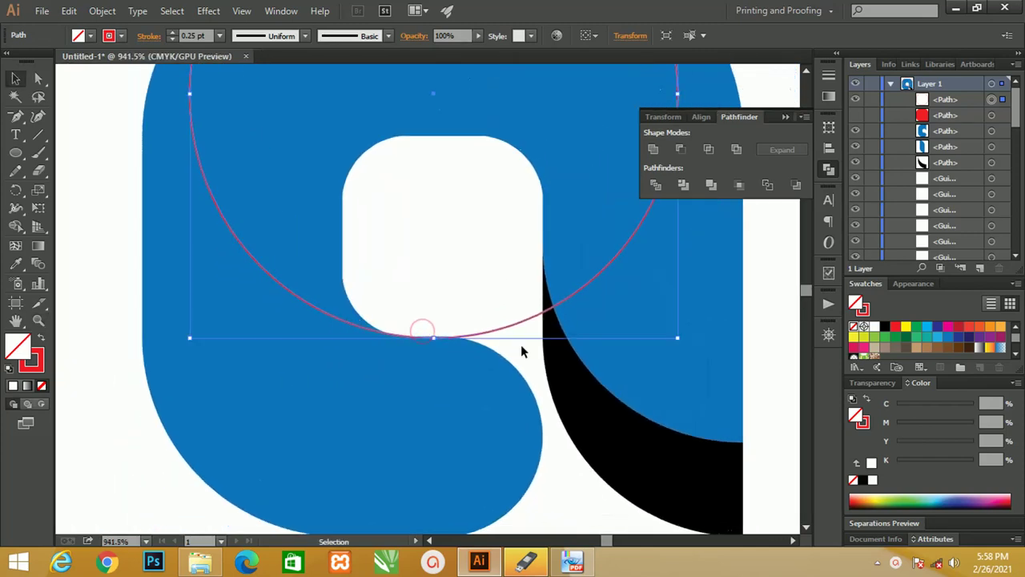
Step: Nudge the circle until its bottom touches the hole's lower edge, then zoom out
{"action": "key", "text": "z"}
{"action": "mouse_move", "coordinate": [377, 326]}
{"action": "left_mouse_down"}
{"action": "mouse_move", "coordinate": [565, 403]}
{"action": "mouse_move", "coordinate": [392, 364]}
{"action": "left_mouse_up"}
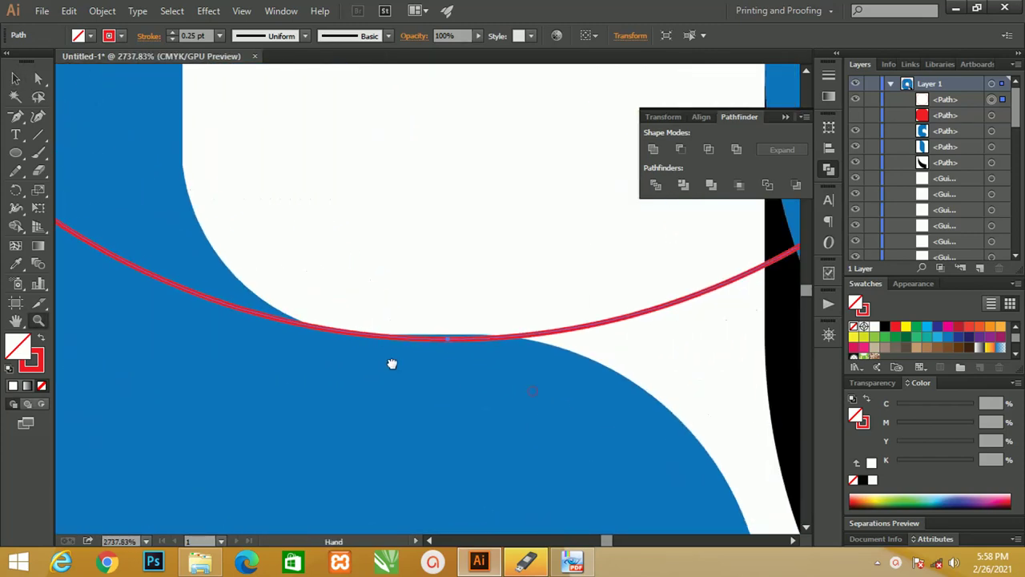
{"action": "key", "text": "v"}
{"action": "left_click_drag", "start_coordinate": [588, 334], "coordinate": [559, 327]}
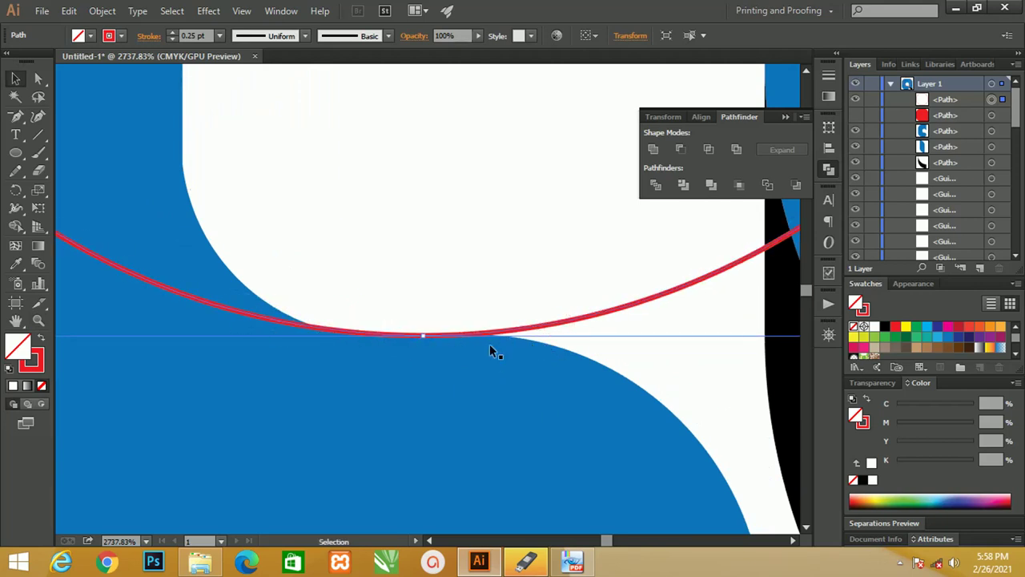
{"action": "key", "text": "ctrl+minus"}
{"action": "key", "text": "ctrl+minus"}
{"action": "key", "text": "ctrl+minus"}
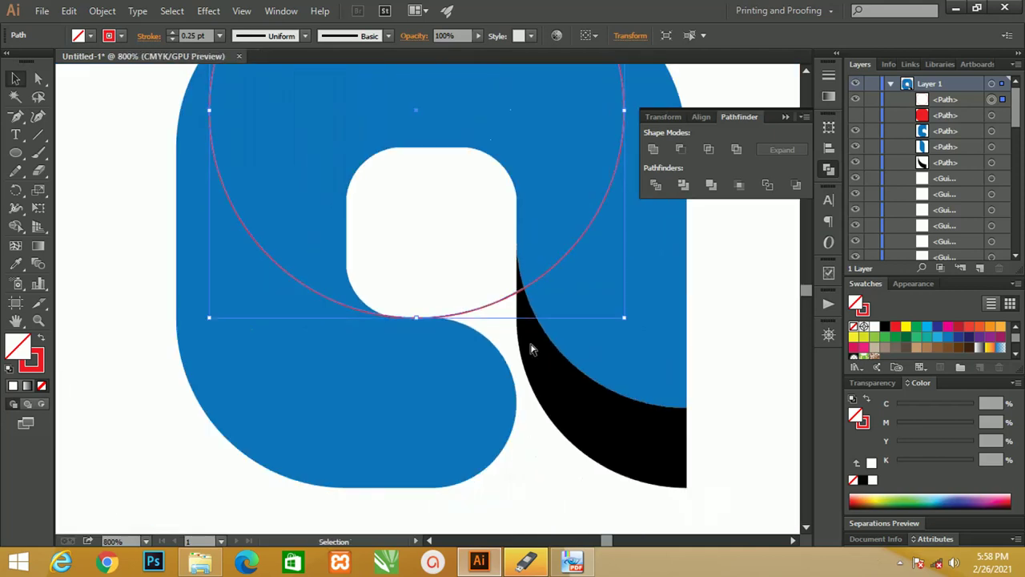
{"action": "left_click_drag", "start_coordinate": [315, 261], "coordinate": [230, 413]}
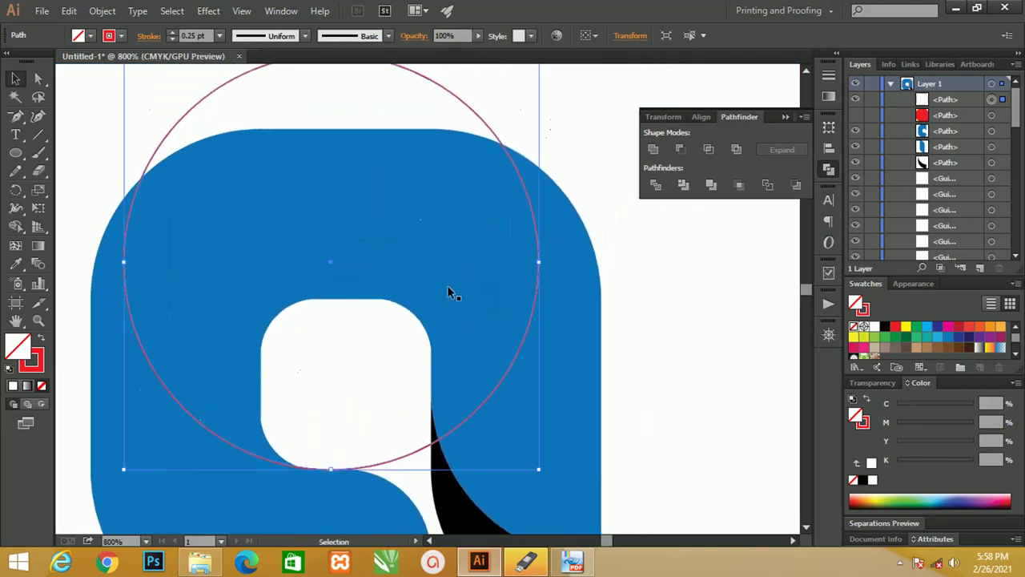
{"action": "mouse_move", "coordinate": [526, 243]}
{"action": "left_mouse_down"}
{"action": "mouse_move", "coordinate": [531, 259]}
{"action": "mouse_move", "coordinate": [590, 258]}
{"action": "left_mouse_up"}
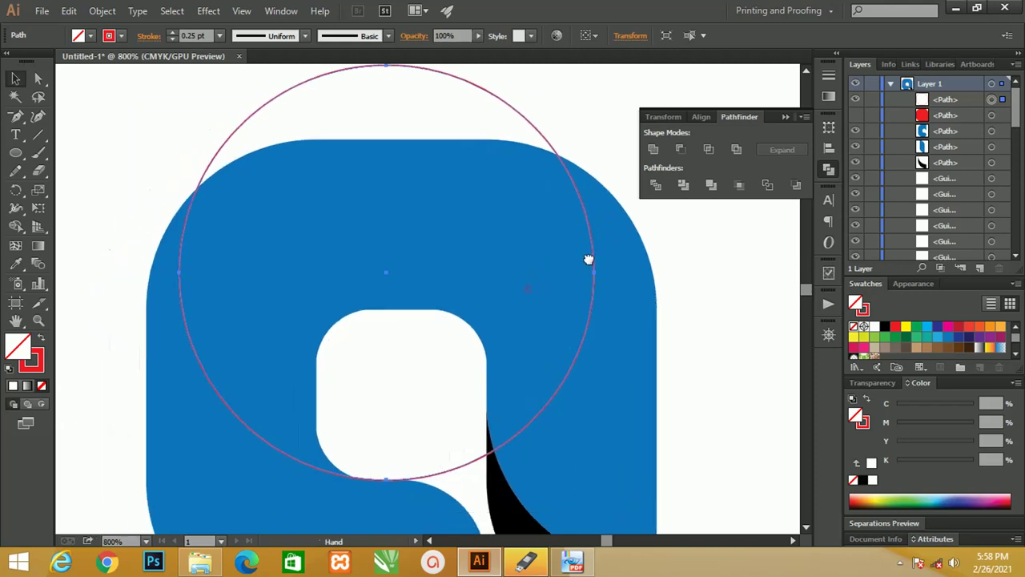
{"action": "key", "text": "ctrl+minus"}
{"action": "key", "text": "ctrl+minus"}
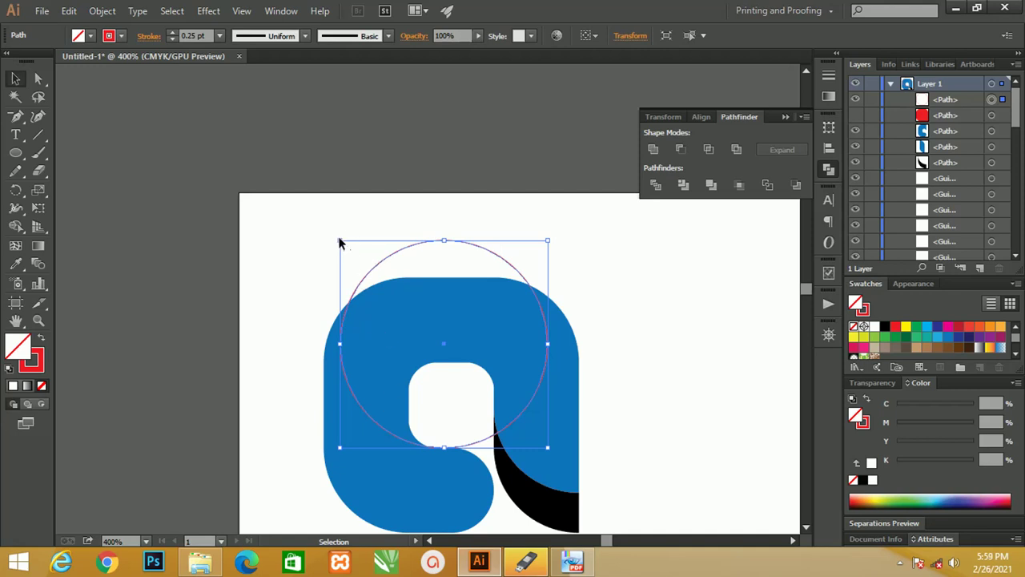
Step: Enlarge the red circle and shift it left so it stays tangent to the hole
{"action": "left_click_drag", "start_coordinate": [339, 242], "coordinate": [294, 214]}
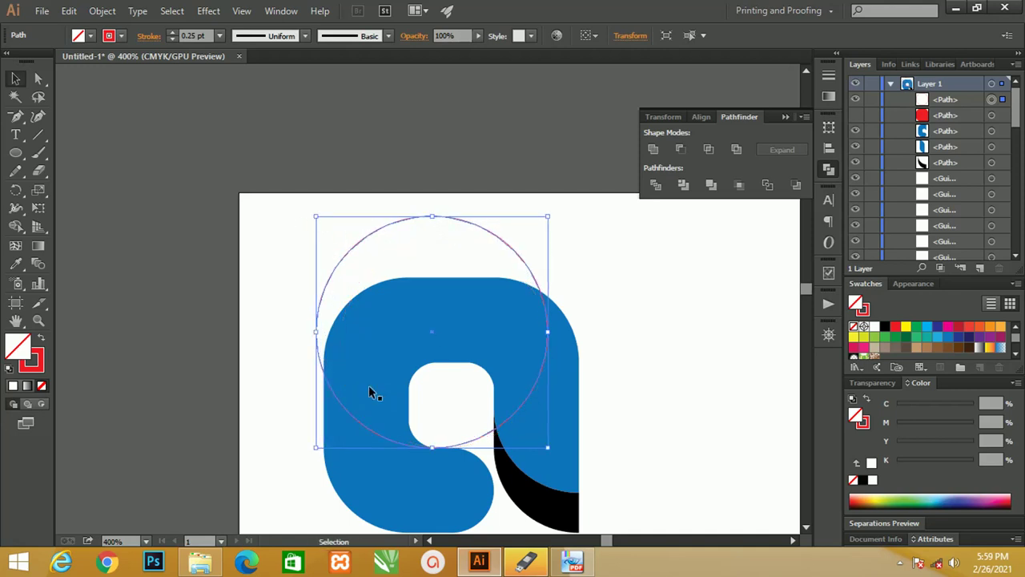
{"action": "key", "text": "z"}
{"action": "left_click_drag", "start_coordinate": [368, 385], "coordinate": [467, 462]}
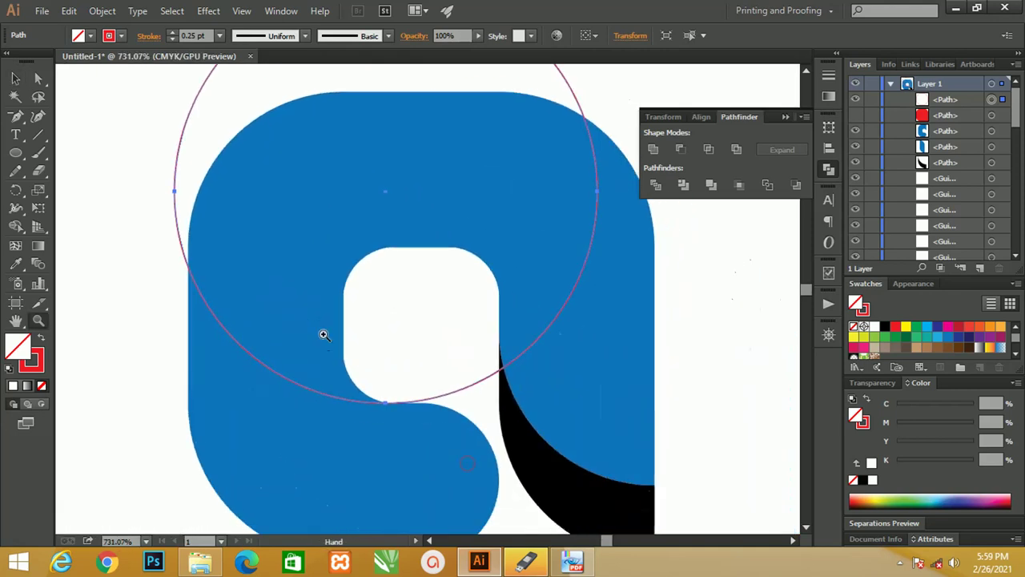
{"action": "left_click_drag", "start_coordinate": [324, 334], "coordinate": [282, 334]}
{"action": "key", "text": "v"}
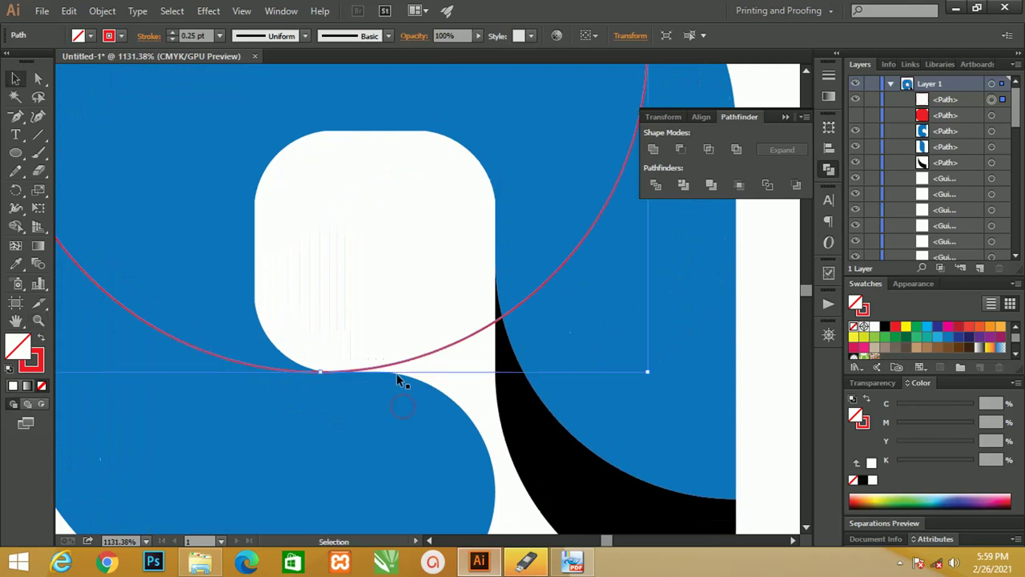
{"action": "mouse_move", "coordinate": [415, 359]}
{"action": "left_mouse_down"}
{"action": "mouse_move", "coordinate": [344, 369]}
{"action": "mouse_move", "coordinate": [445, 365]}
{"action": "mouse_move", "coordinate": [328, 299]}
{"action": "mouse_move", "coordinate": [260, 307]}
{"action": "left_mouse_up"}
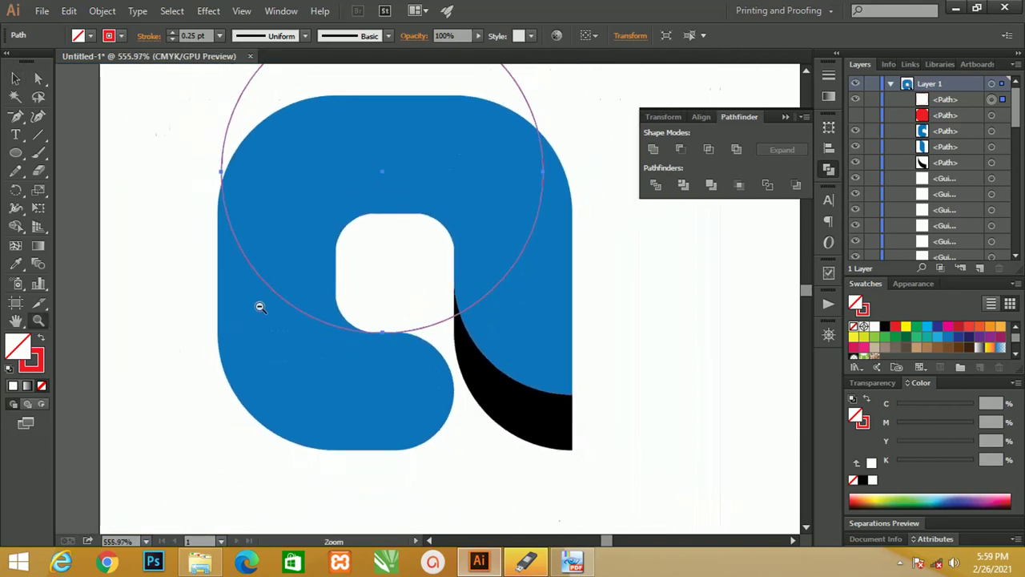
Step: Reselect the red circle and nudge it exactly onto the hole's lower edge
{"action": "left_click", "coordinate": [102, 147]}
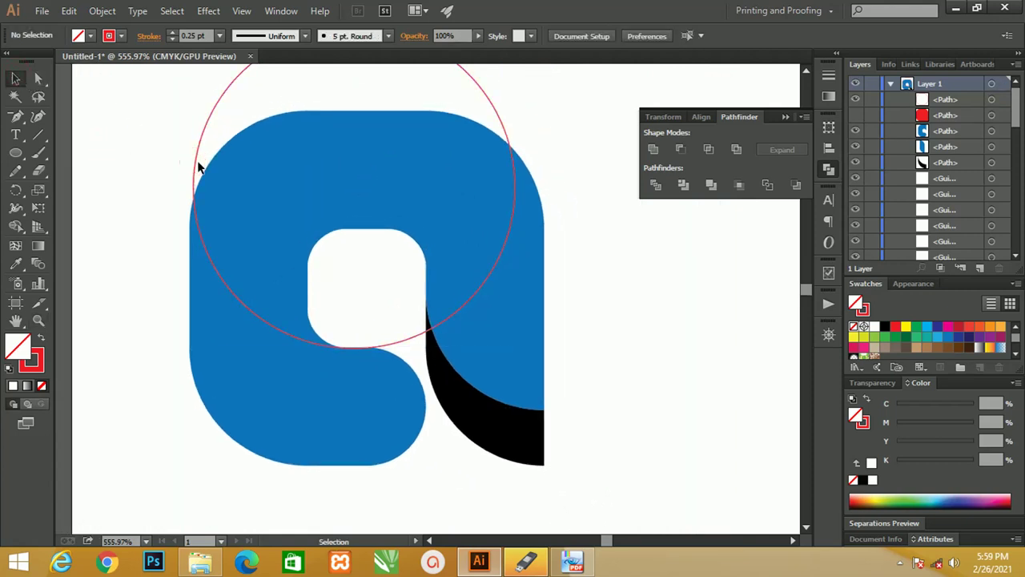
{"action": "left_click", "coordinate": [195, 163]}
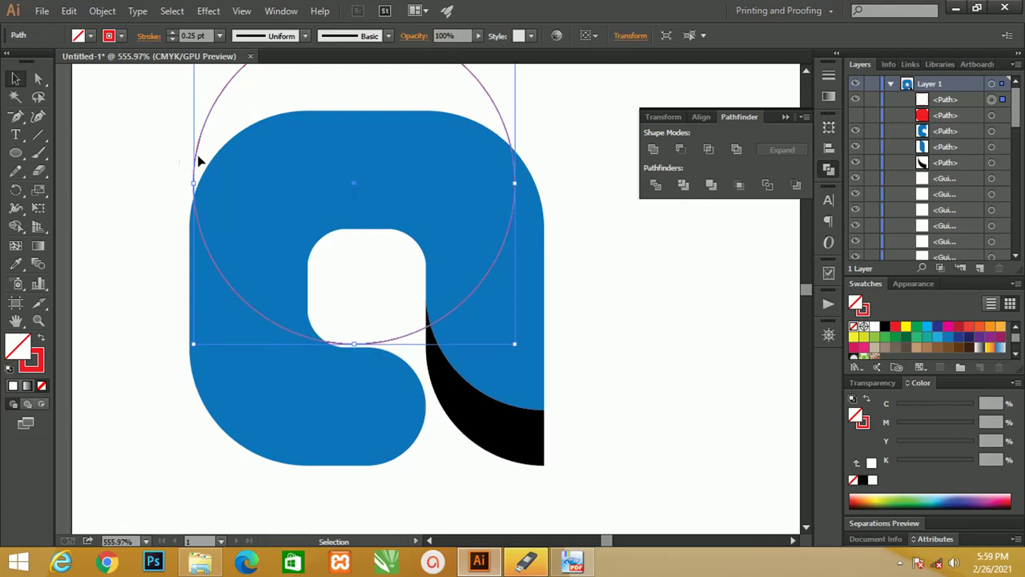
{"action": "scroll", "coordinate": [368, 366], "scroll_direction": "up", "scroll_amount": 5}
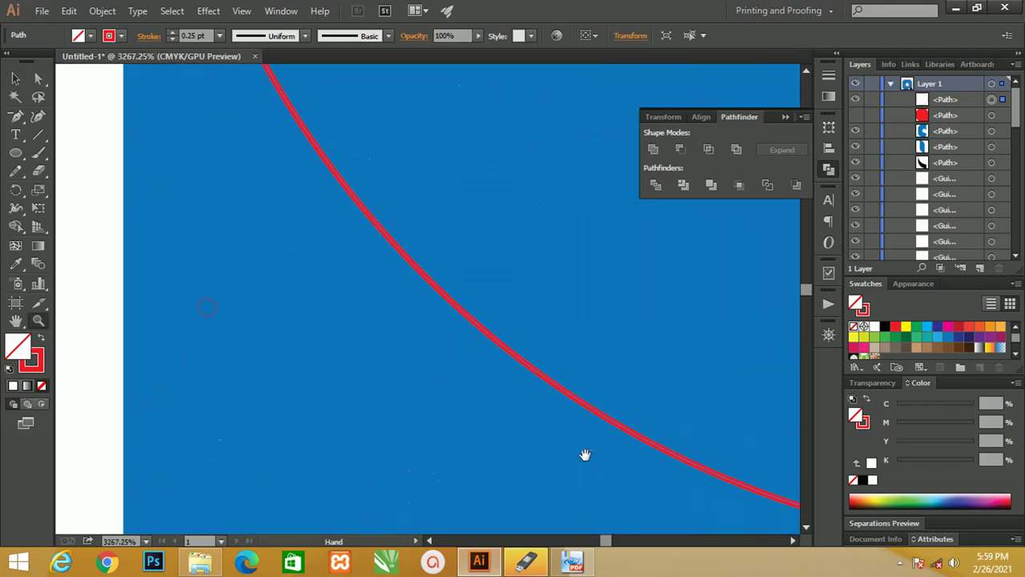
{"action": "left_click_drag", "start_coordinate": [586, 453], "coordinate": [83, 353]}
{"action": "scroll", "coordinate": [83, 352], "scroll_direction": "down", "scroll_amount": 3}
{"action": "scroll", "coordinate": [240, 377], "scroll_direction": "up", "scroll_amount": 2}
{"action": "scroll", "coordinate": [229, 373], "scroll_direction": "up", "scroll_amount": 2}
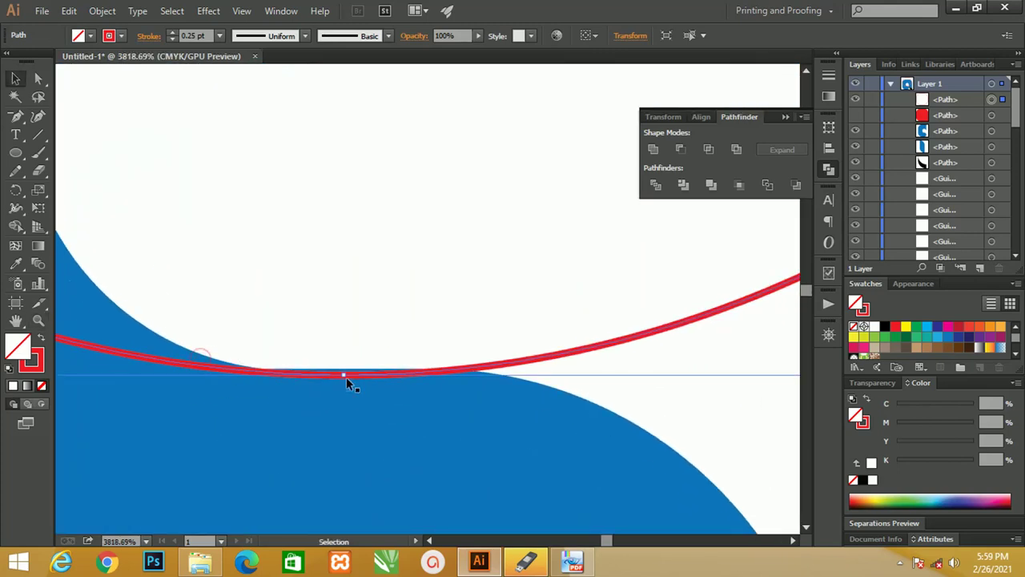
{"action": "left_click", "coordinate": [352, 374]}
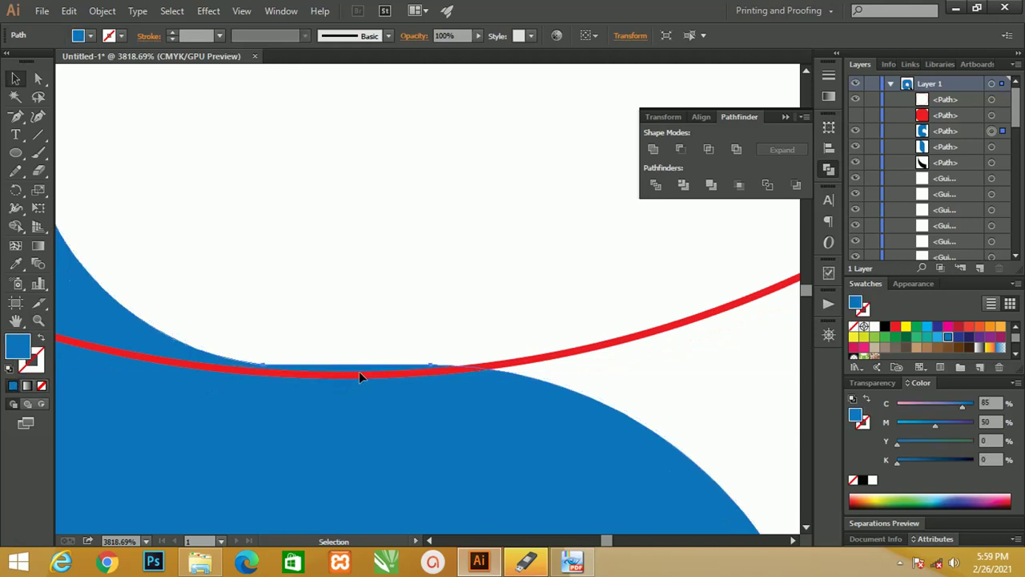
{"action": "left_click", "coordinate": [426, 329]}
{"action": "left_click_drag", "start_coordinate": [487, 371], "coordinate": [487, 366]}
{"action": "left_click", "coordinate": [482, 336]}
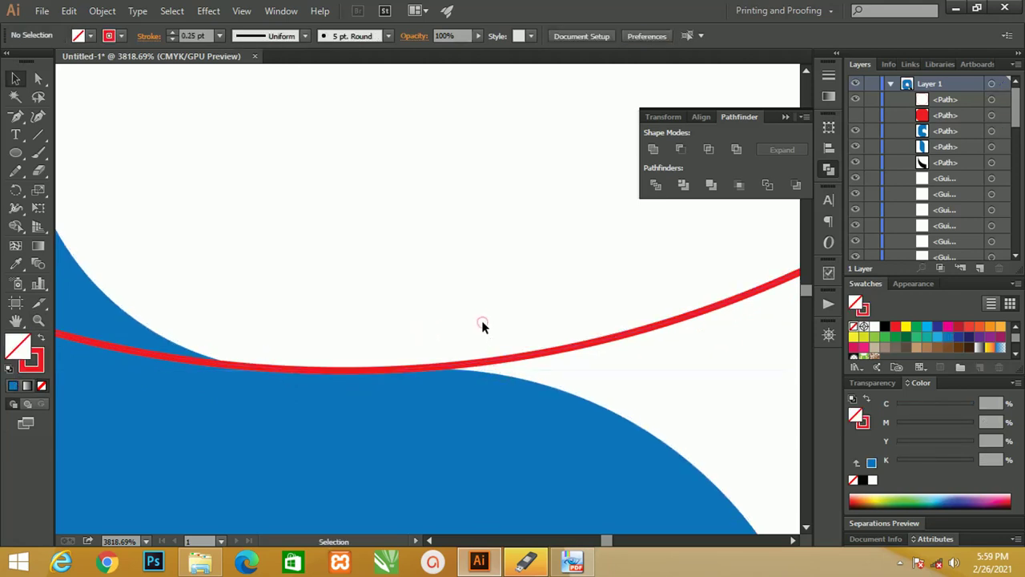
Step: Zoom out, select the blue letter and drag part of its path with Direct Selection
{"action": "key", "text": "a"}
{"action": "scroll", "coordinate": [481, 326], "scroll_direction": "down", "scroll_amount": 5}
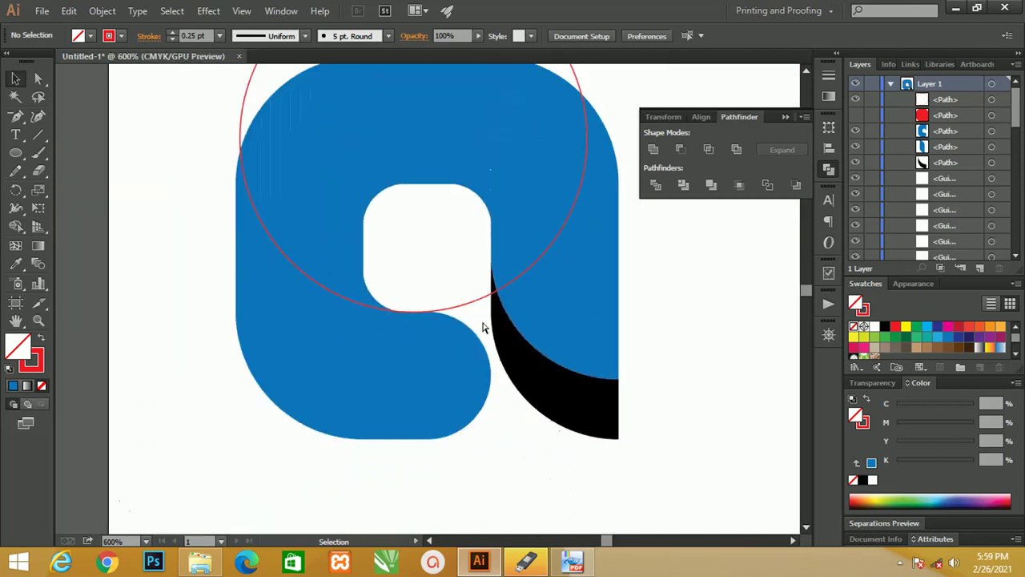
{"action": "left_click_drag", "start_coordinate": [445, 253], "coordinate": [353, 359]}
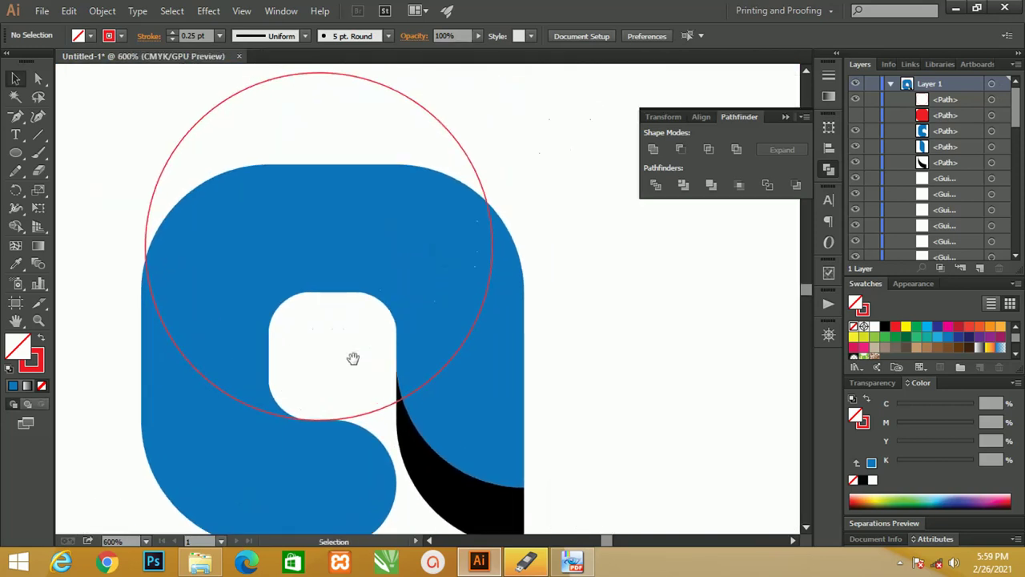
{"action": "left_click", "coordinate": [221, 393]}
{"action": "key", "text": "a"}
{"action": "mouse_move", "coordinate": [219, 386]}
{"action": "left_mouse_down"}
{"action": "mouse_move", "coordinate": [282, 367]}
{"action": "mouse_move", "coordinate": [208, 376]}
{"action": "left_mouse_up"}
Step: Alt-drag a copy of the red circle and nudge it tangent to the hole's left edge
{"action": "key", "text": "v"}
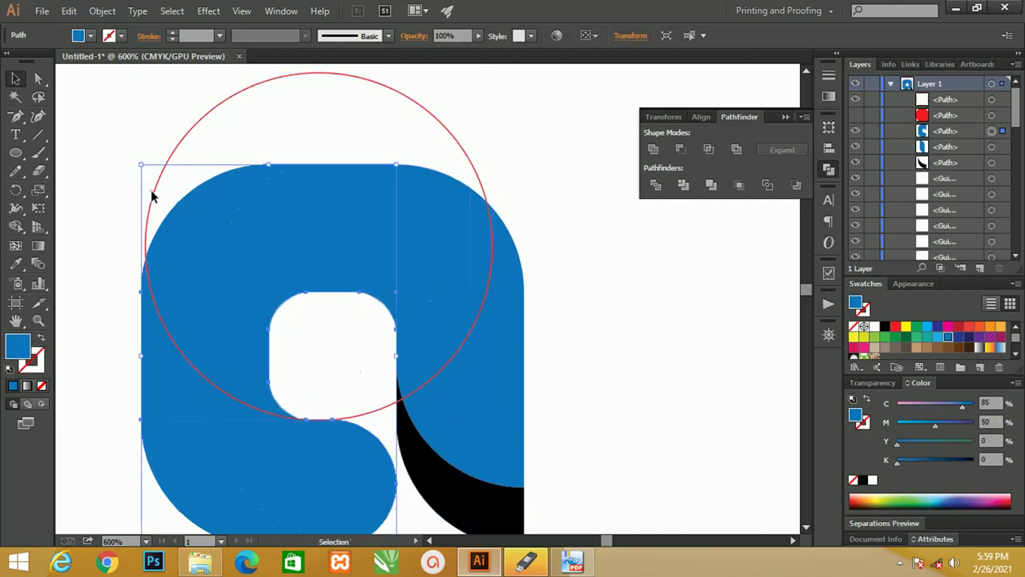
{"action": "left_click_drag", "start_coordinate": [153, 195], "coordinate": [249, 229]}
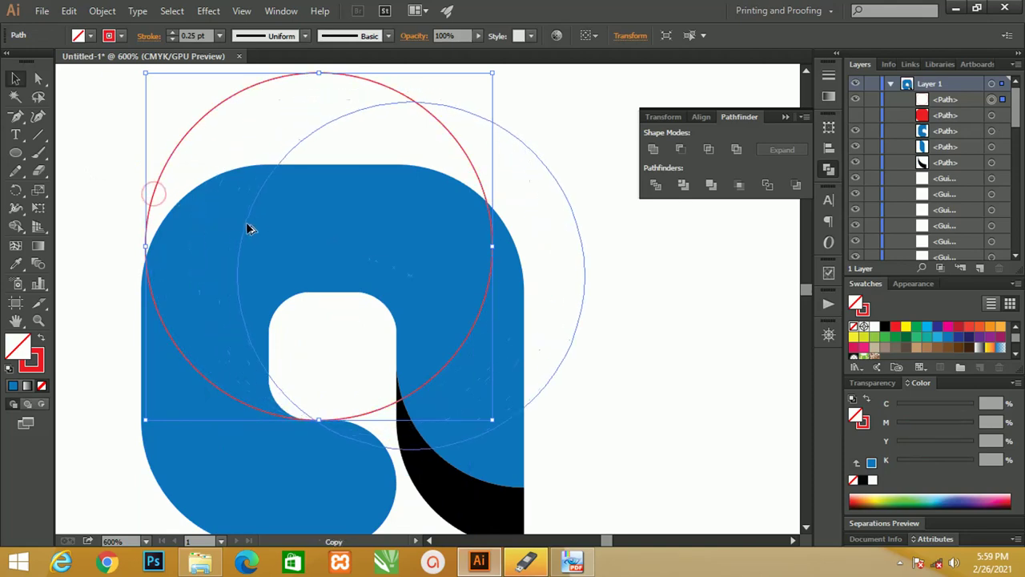
{"action": "mouse_move", "coordinate": [249, 229]}
{"action": "left_mouse_down"}
{"action": "mouse_move", "coordinate": [276, 308]}
{"action": "mouse_move", "coordinate": [444, 389]}
{"action": "mouse_move", "coordinate": [478, 394]}
{"action": "mouse_move", "coordinate": [311, 360]}
{"action": "left_mouse_up"}
{"action": "key", "text": "z"}
{"action": "key", "text": "v"}
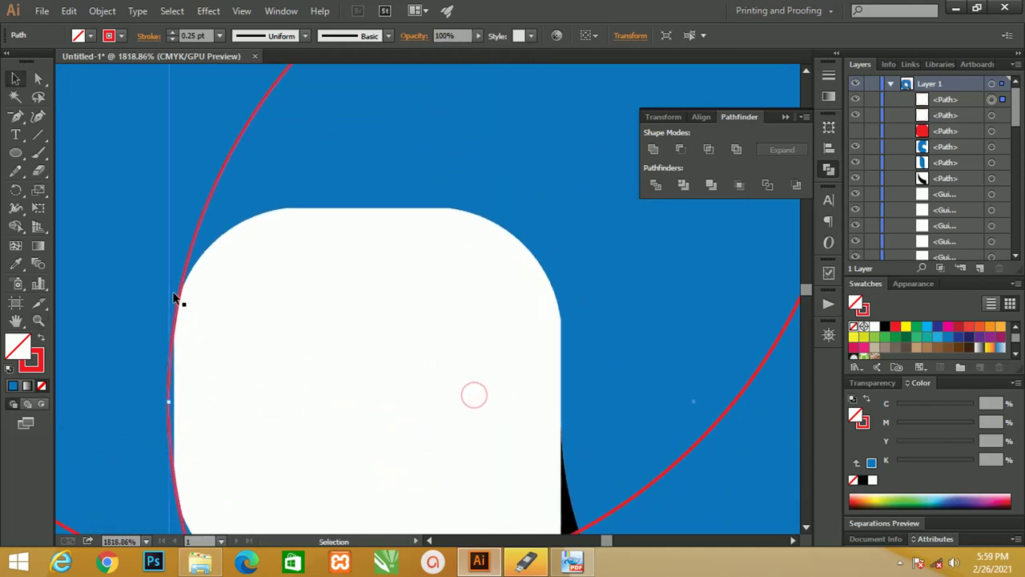
{"action": "left_click_drag", "start_coordinate": [173, 298], "coordinate": [178, 296]}
Step: Zoom out, recentre the letter and select the second guide circle
{"action": "left_click", "coordinate": [275, 321]}
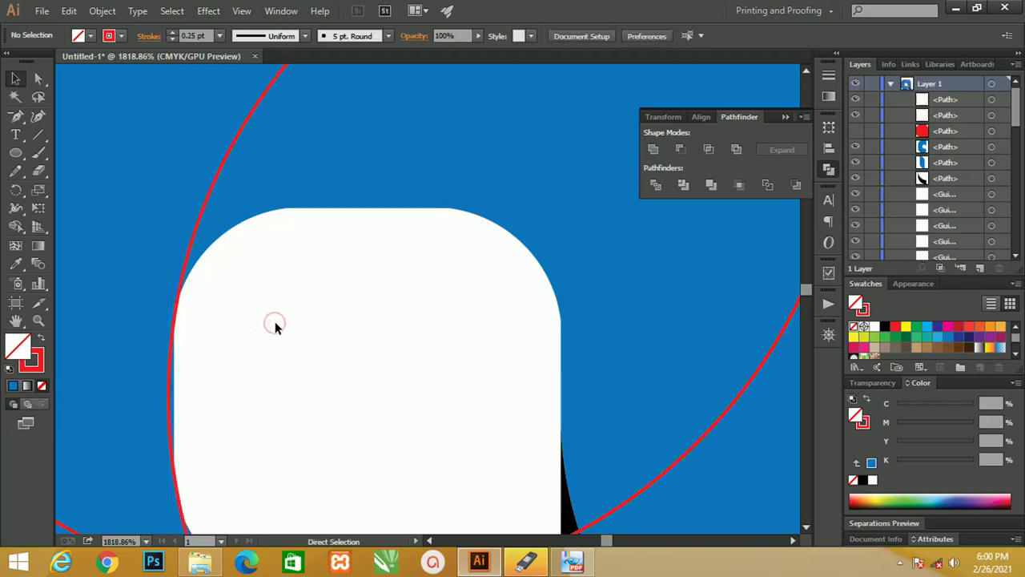
{"action": "key", "text": "ctrl+minus"}
{"action": "key", "text": "ctrl+minus"}
{"action": "key", "text": "ctrl+minus"}
{"action": "left_click_drag", "start_coordinate": [288, 320], "coordinate": [279, 247]}
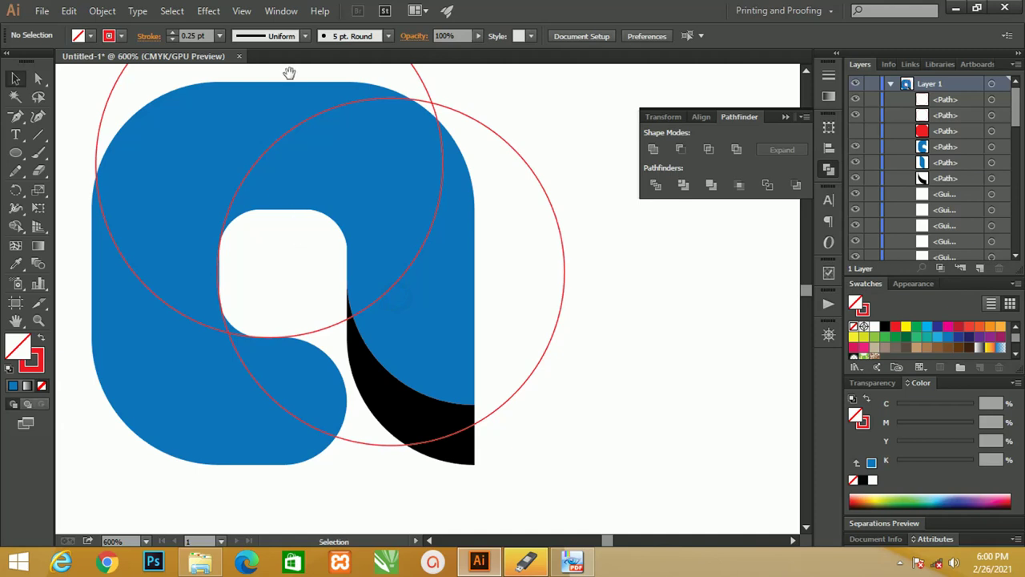
{"action": "left_click", "coordinate": [306, 120]}
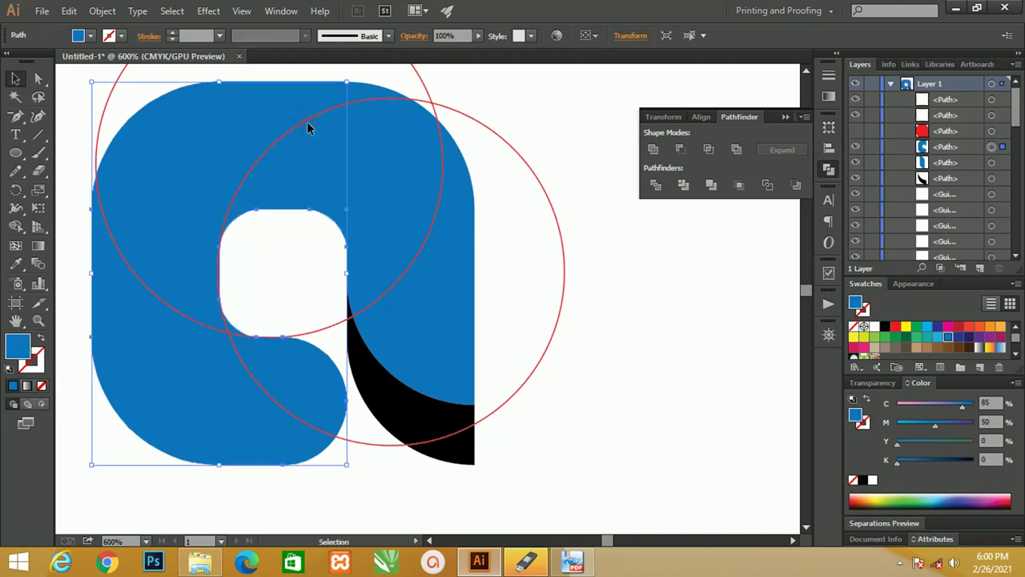
{"action": "left_click", "coordinate": [307, 122]}
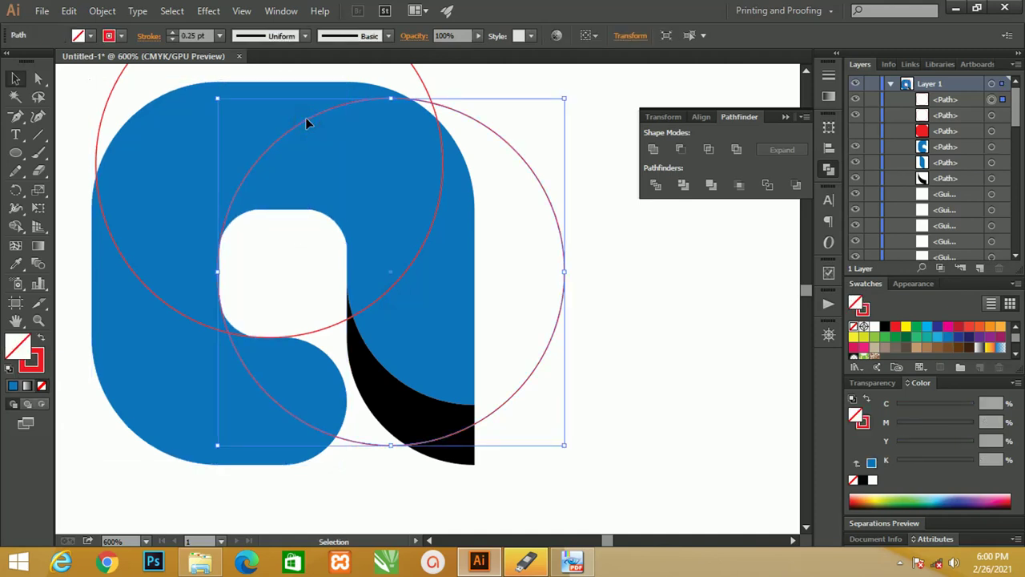
Step: Copy the second circle to the lower left and make it tangent to the hole's top
{"action": "left_click_drag", "start_coordinate": [307, 122], "coordinate": [190, 230]}
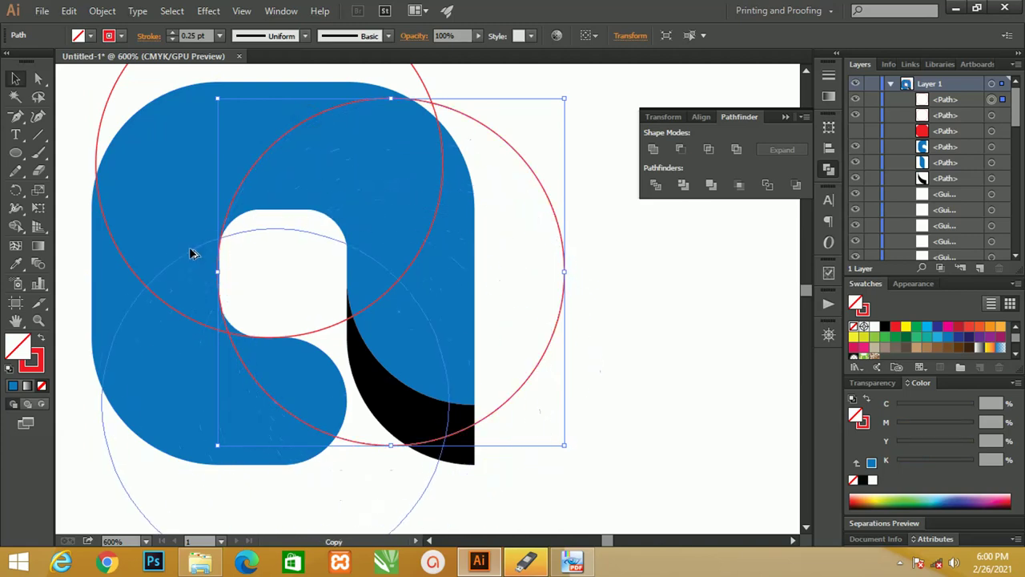
{"action": "left_click_drag", "start_coordinate": [190, 229], "coordinate": [199, 231]}
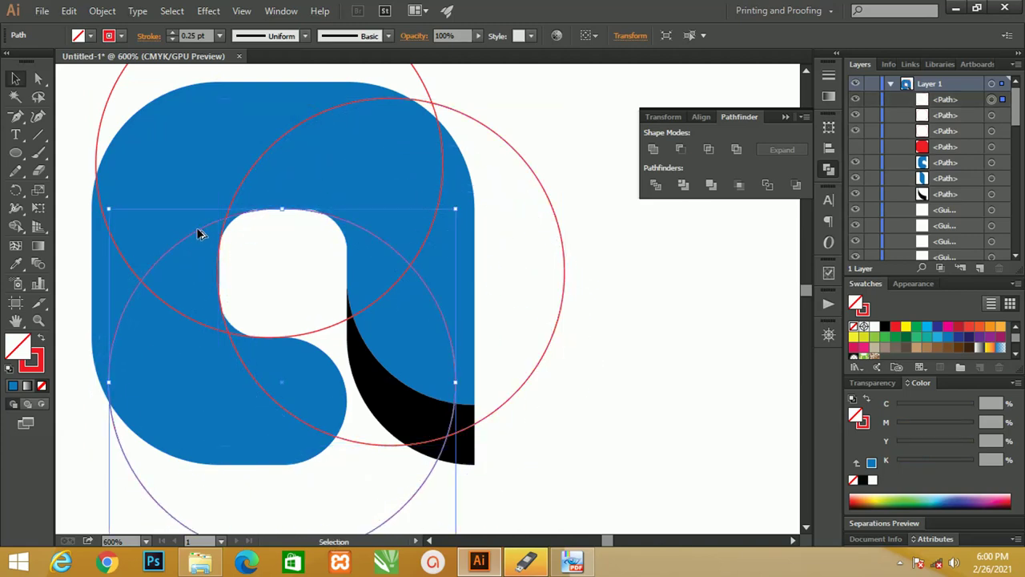
{"action": "scroll", "coordinate": [248, 211], "scroll_direction": "up", "scroll_amount": 5}
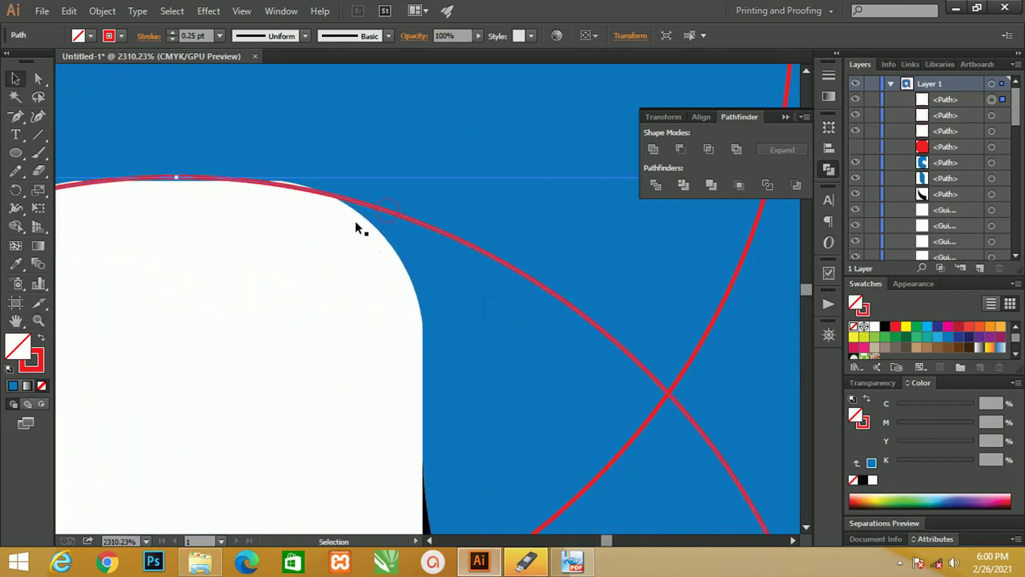
{"action": "scroll", "coordinate": [344, 227], "scroll_direction": "left", "scroll_amount": 3}
{"action": "scroll", "coordinate": [344, 227], "scroll_direction": "up", "scroll_amount": 1}
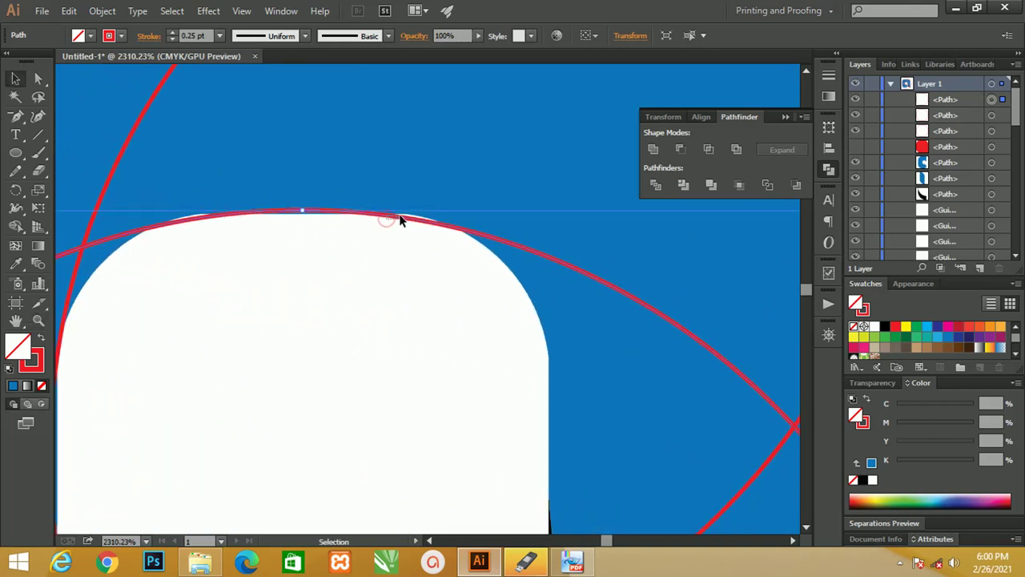
{"action": "mouse_move", "coordinate": [401, 223]}
{"action": "left_mouse_down"}
{"action": "mouse_move", "coordinate": [447, 225]}
{"action": "mouse_move", "coordinate": [434, 225]}
{"action": "left_mouse_up"}
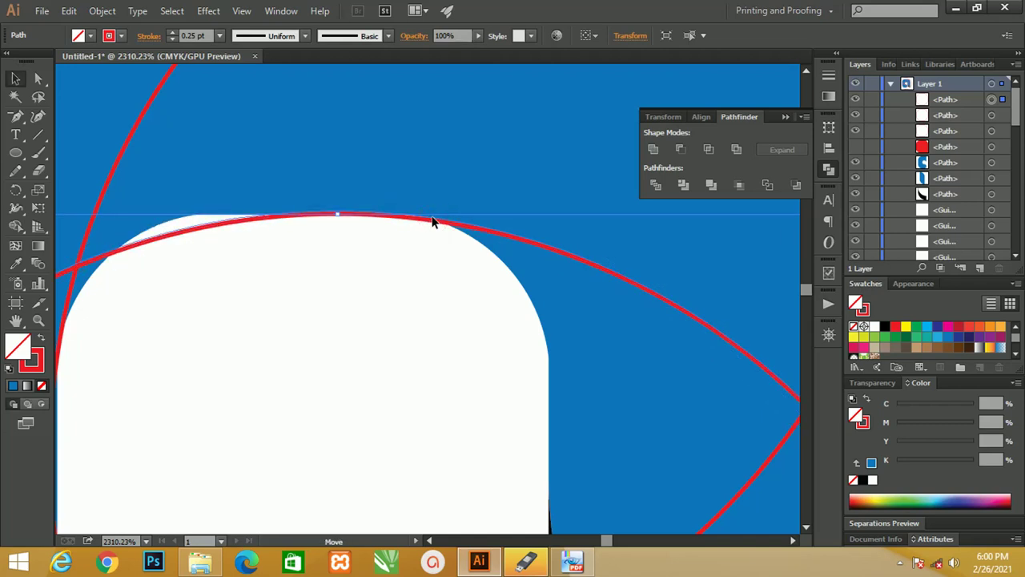
Step: Zoom out and scroll to show the whole artwork
{"action": "left_click", "coordinate": [414, 265]}
{"action": "key", "text": "ctrl+minus"}
{"action": "key", "text": "ctrl+minus"}
{"action": "key", "text": "ctrl+minus"}
{"action": "key", "text": "ctrl+minus"}
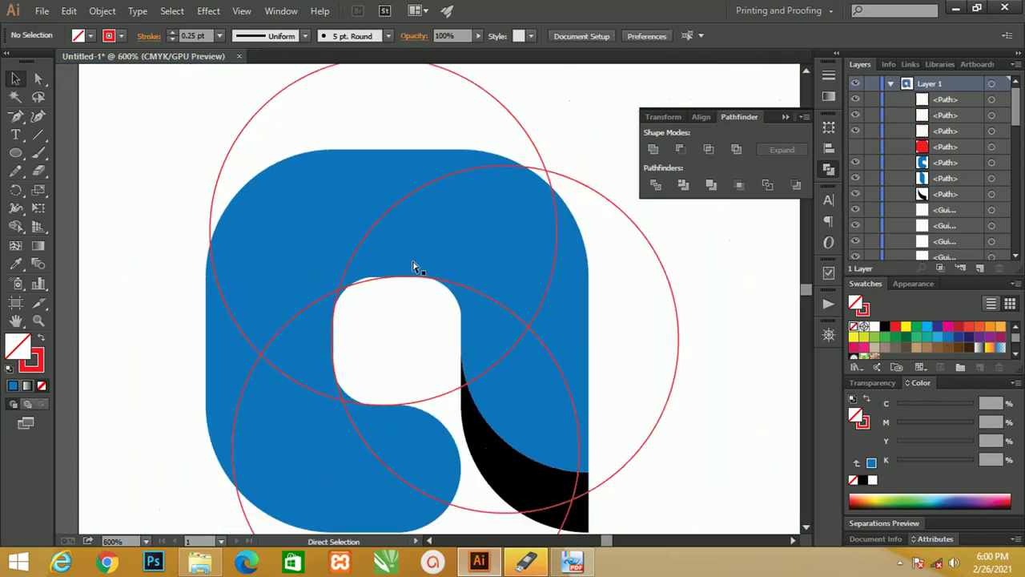
{"action": "key", "text": "ctrl+minus"}
{"action": "key", "text": "ctrl+minus"}
{"action": "scroll", "coordinate": [430, 256], "scroll_direction": "down", "scroll_amount": 3}
{"action": "scroll", "coordinate": [430, 256], "scroll_direction": "right", "scroll_amount": 3}
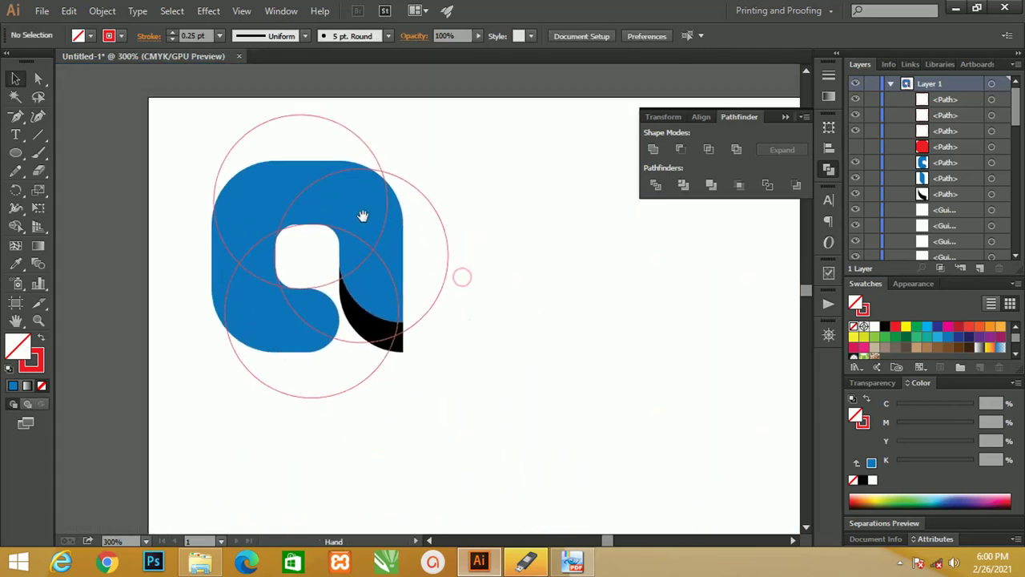
{"action": "scroll", "coordinate": [471, 344], "scroll_direction": "right", "scroll_amount": 2}
Step: Duplicate the whole logo to the right of the original and zoom in on the copy
{"action": "left_click_drag", "start_coordinate": [523, 408], "coordinate": [153, 133]}
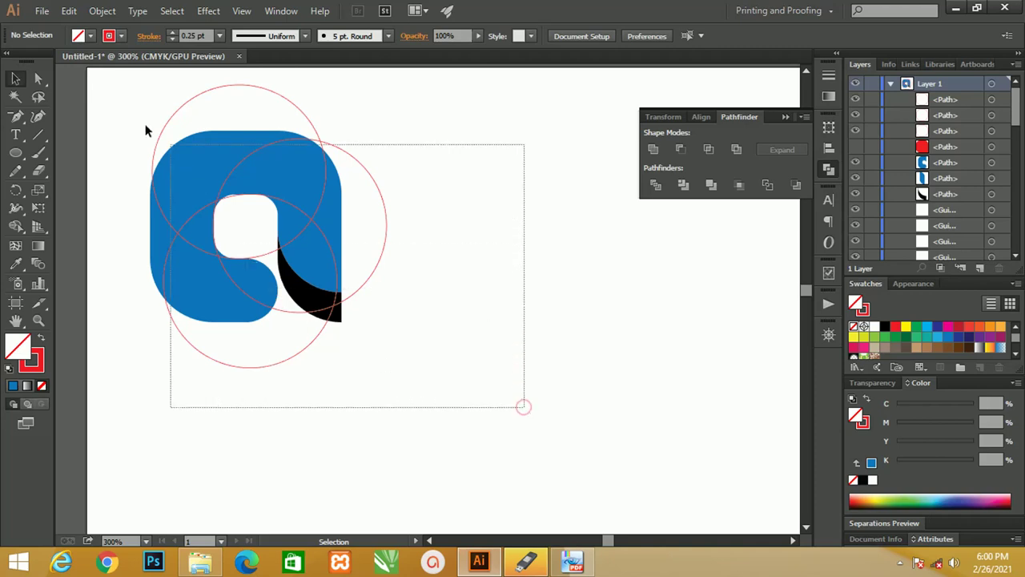
{"action": "scroll", "coordinate": [219, 218], "scroll_direction": "right", "scroll_amount": 3}
{"action": "scroll", "coordinate": [219, 218], "scroll_direction": "up", "scroll_amount": 1}
{"action": "mouse_move", "coordinate": [204, 222]}
{"action": "left_mouse_down"}
{"action": "mouse_move", "coordinate": [506, 234]}
{"action": "mouse_move", "coordinate": [517, 254]}
{"action": "left_mouse_up"}
{"action": "key", "text": "z"}
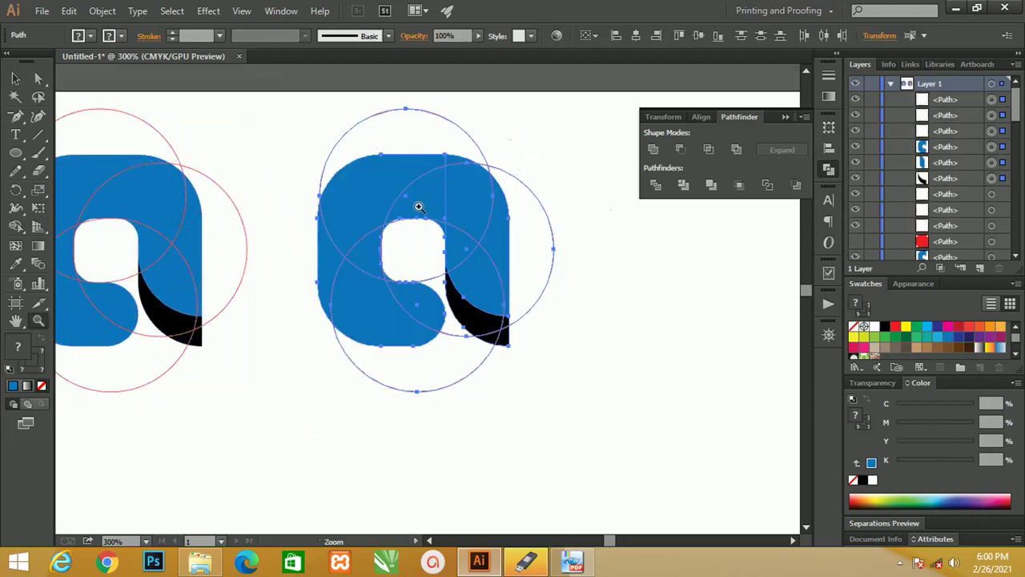
{"action": "left_click_drag", "start_coordinate": [419, 206], "coordinate": [423, 229]}
Step: Unite the copy's two blue pieces, then select the copy excluding the black crescent
{"action": "key", "text": "v"}
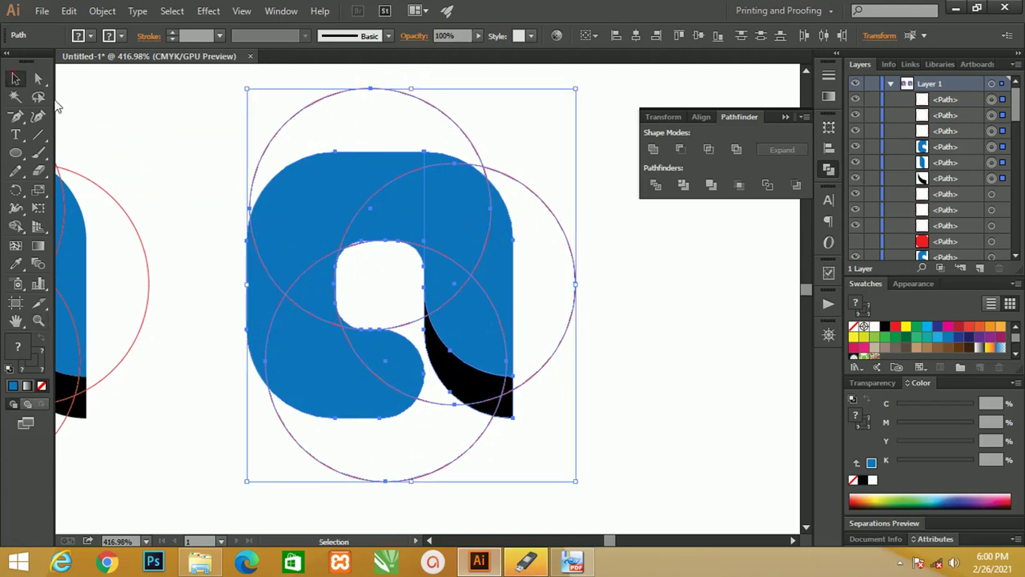
{"action": "left_click", "coordinate": [153, 117]}
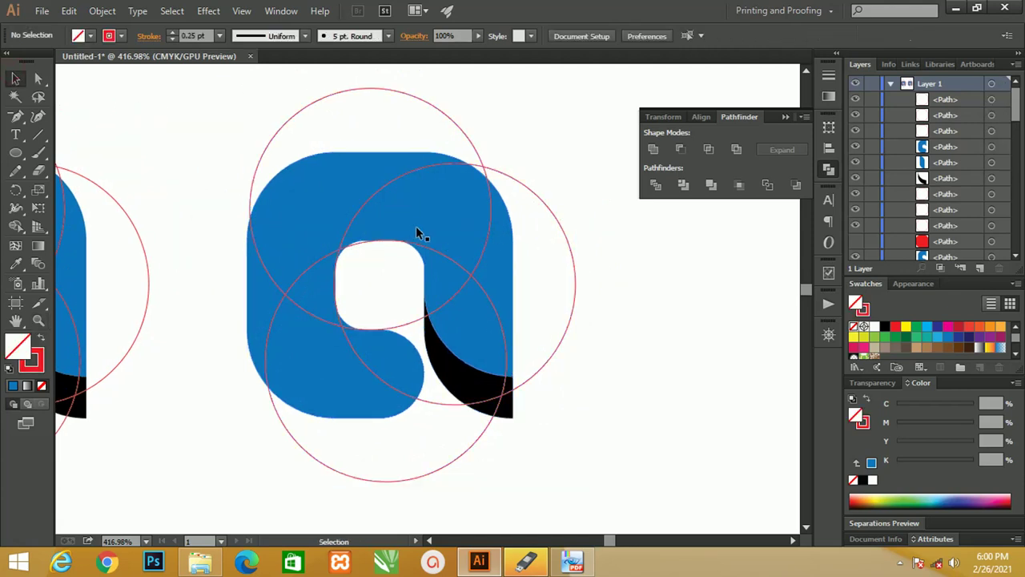
{"action": "left_click", "coordinate": [471, 223]}
{"action": "left_click", "coordinate": [335, 171], "text": "shift"}
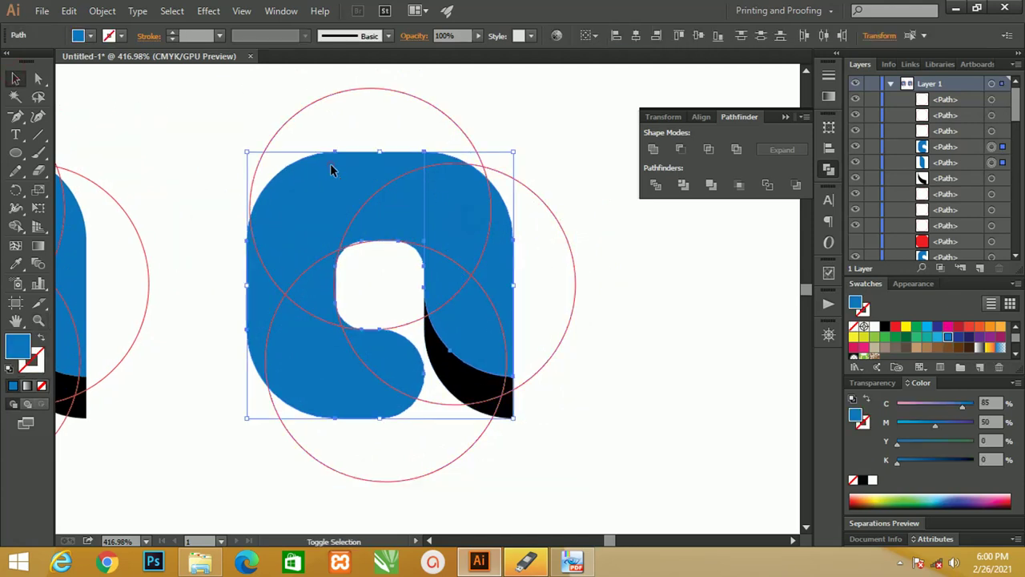
{"action": "left_click", "coordinate": [655, 150]}
{"action": "scroll", "coordinate": [621, 227], "scroll_direction": "right", "scroll_amount": 1}
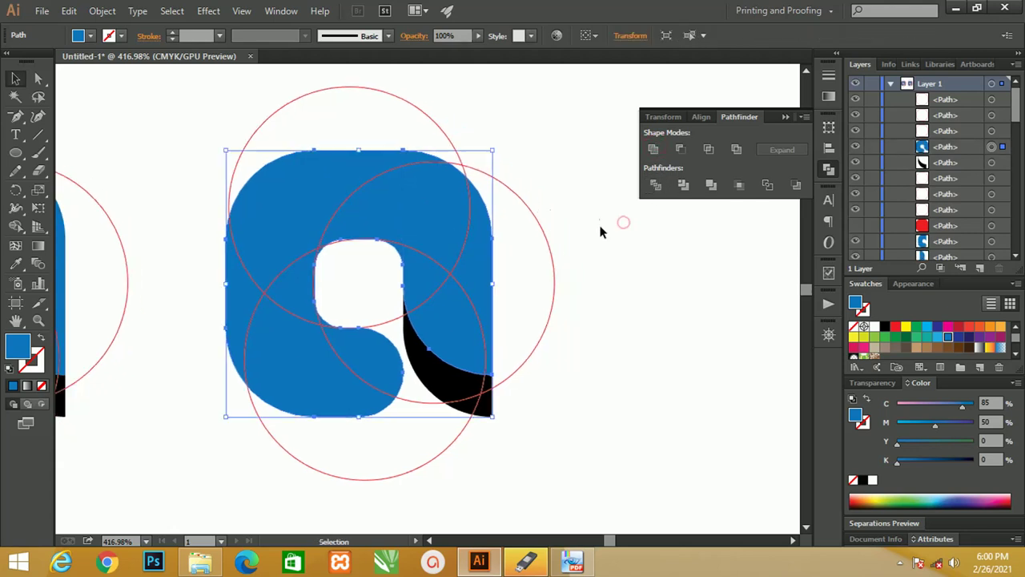
{"action": "left_click", "coordinate": [530, 422]}
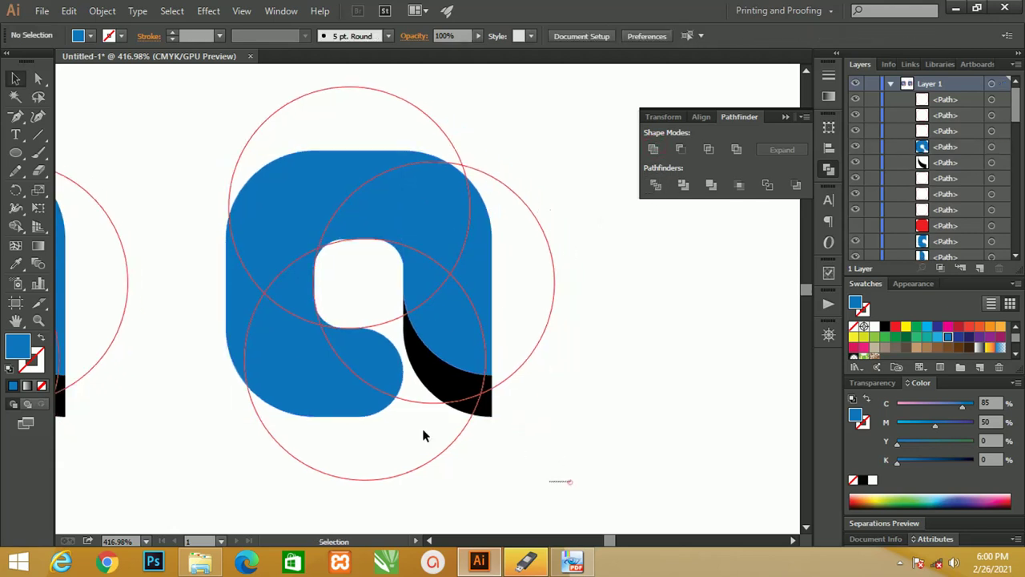
{"action": "left_click_drag", "start_coordinate": [570, 480], "coordinate": [231, 148]}
{"action": "left_click", "coordinate": [440, 375], "text": "shift"}
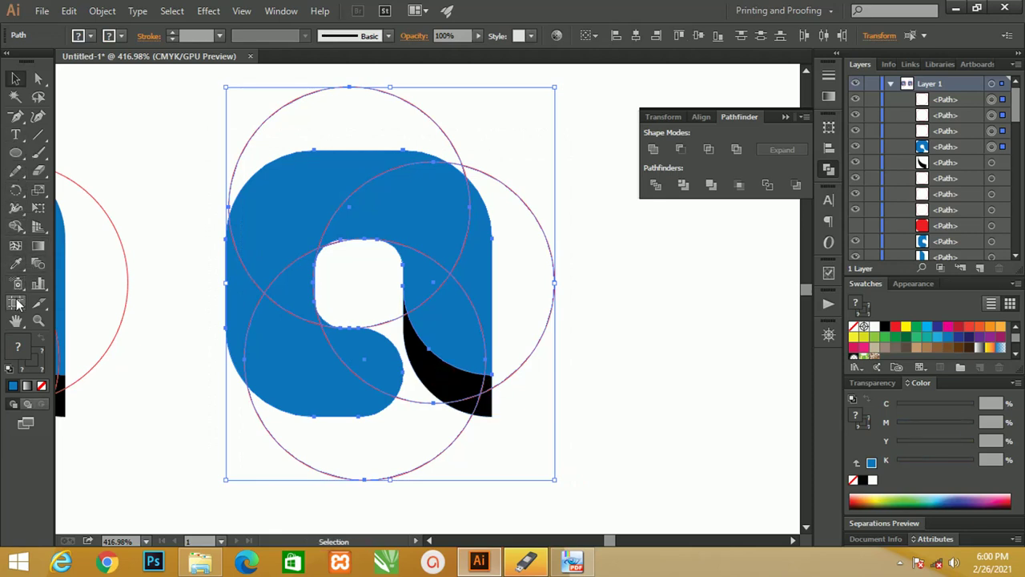
Step: Merge the lower lens into the large left region with the Shape Builder
{"action": "left_click", "coordinate": [16, 226]}
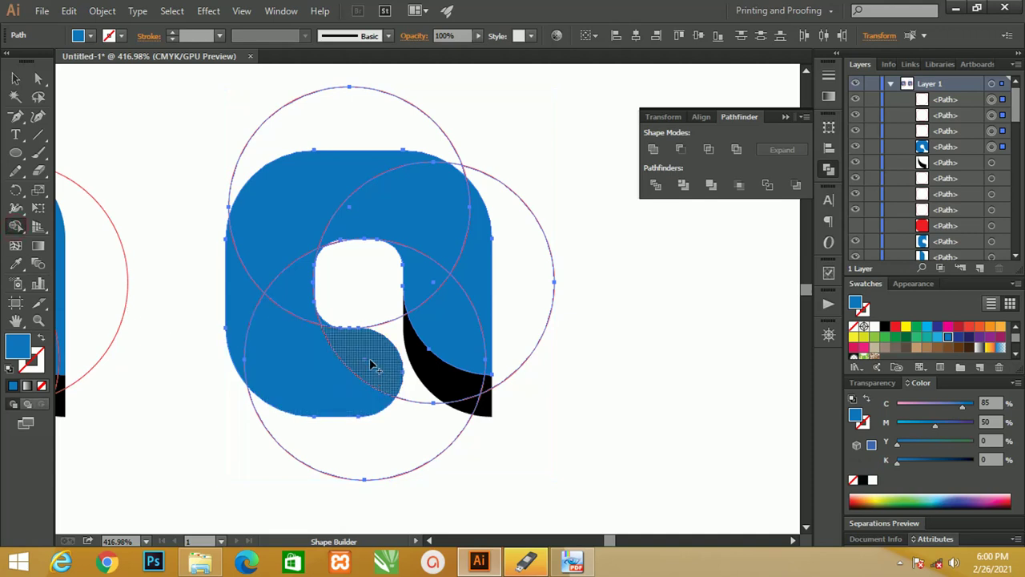
{"action": "left_click_drag", "start_coordinate": [371, 366], "coordinate": [233, 283]}
{"action": "mouse_move", "coordinate": [384, 368]}
{"action": "left_mouse_down"}
{"action": "mouse_move", "coordinate": [233, 278]}
{"action": "mouse_move", "coordinate": [238, 303]}
{"action": "left_mouse_up"}
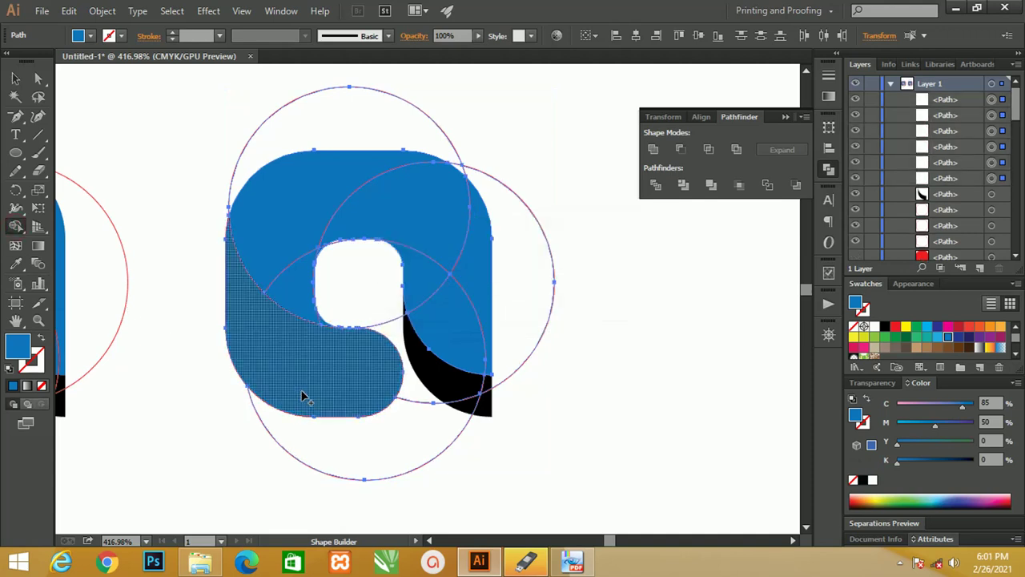
Step: Set a light grey fill, merge the lower-left regions, then lighten the grey to E8E8E8
{"action": "double_click", "coordinate": [21, 347]}
{"action": "left_click", "coordinate": [488, 166]}
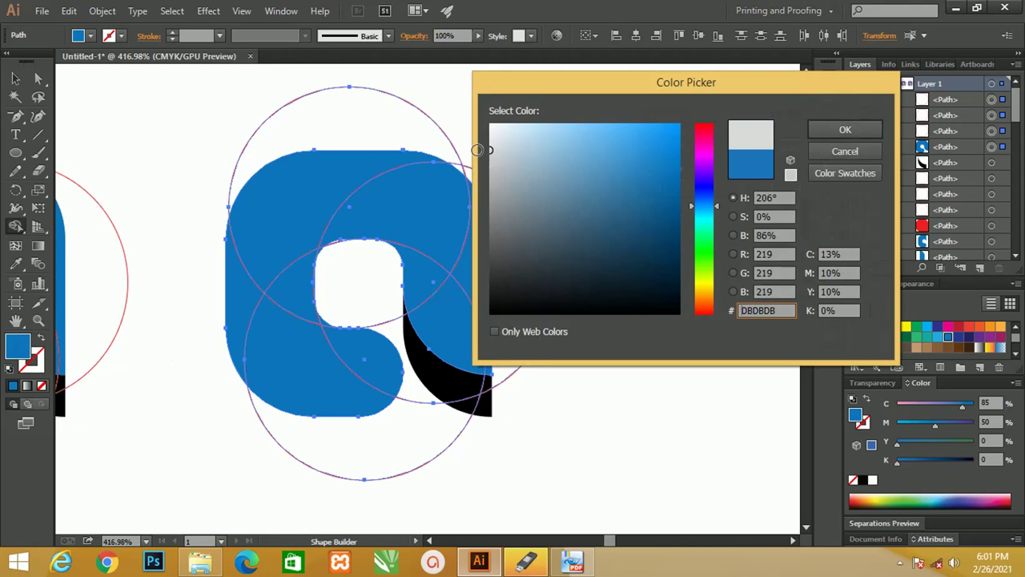
{"action": "left_click", "coordinate": [845, 129]}
{"action": "left_click_drag", "start_coordinate": [417, 359], "coordinate": [248, 291]}
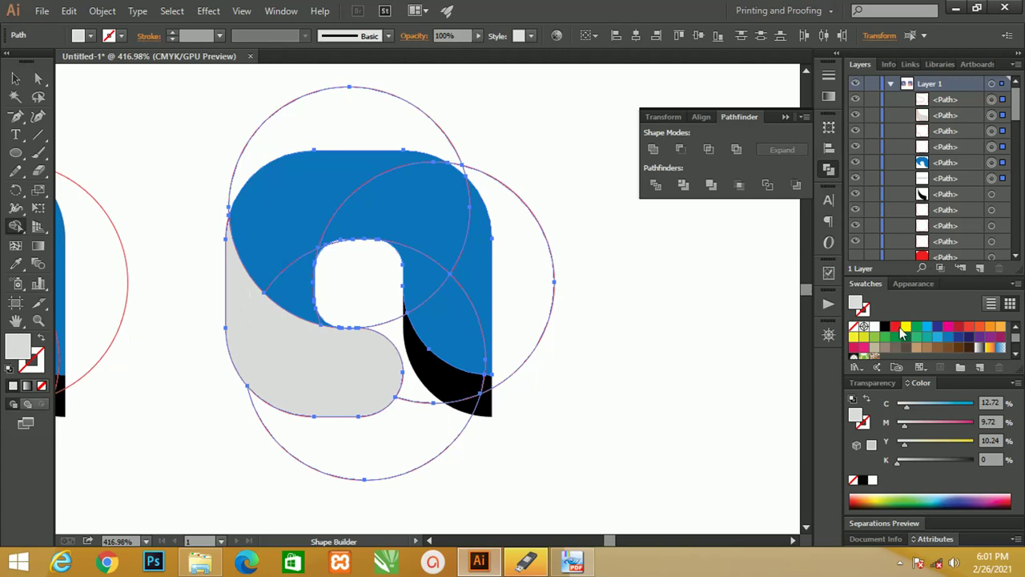
{"action": "double_click", "coordinate": [20, 346]}
{"action": "type", "text": "E8E8E8"}
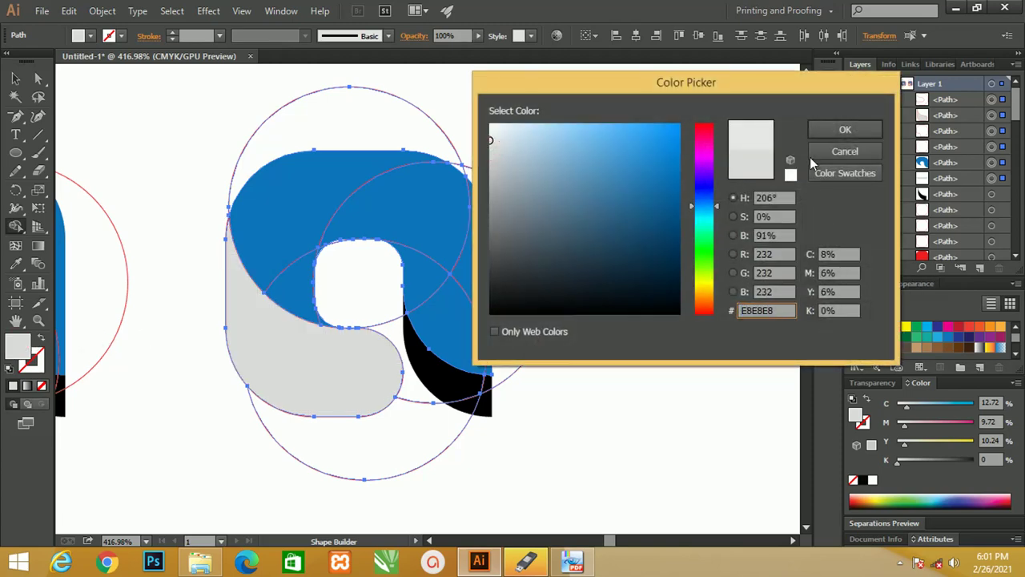
{"action": "left_click", "coordinate": [845, 129]}
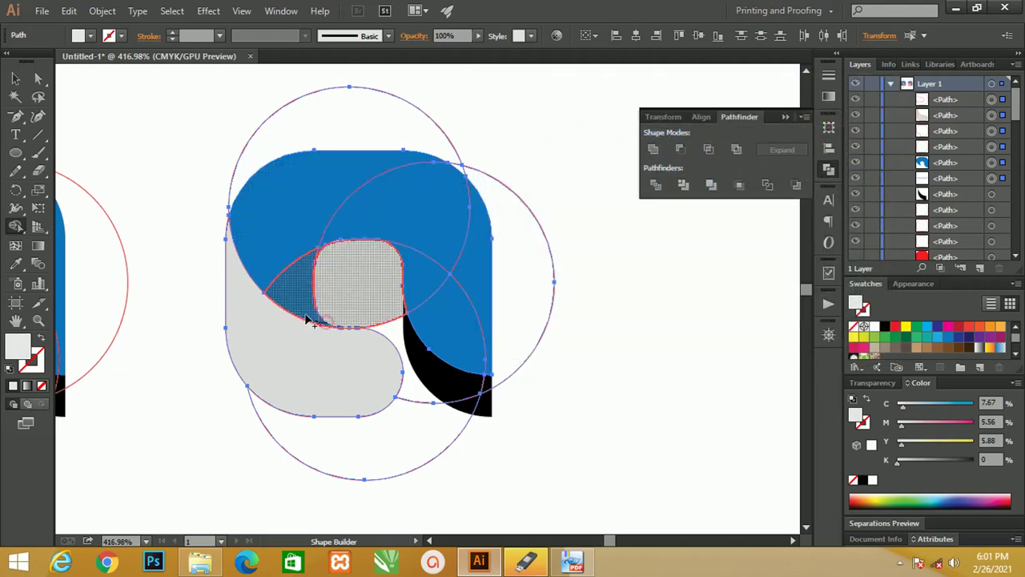
Step: Zoom in on the inner hole and merge the sliver and blue region into grey
{"action": "key", "text": "z"}
{"action": "mouse_move", "coordinate": [264, 259]}
{"action": "left_mouse_down"}
{"action": "mouse_move", "coordinate": [482, 373]}
{"action": "mouse_move", "coordinate": [353, 331]}
{"action": "mouse_move", "coordinate": [355, 317]}
{"action": "left_mouse_up"}
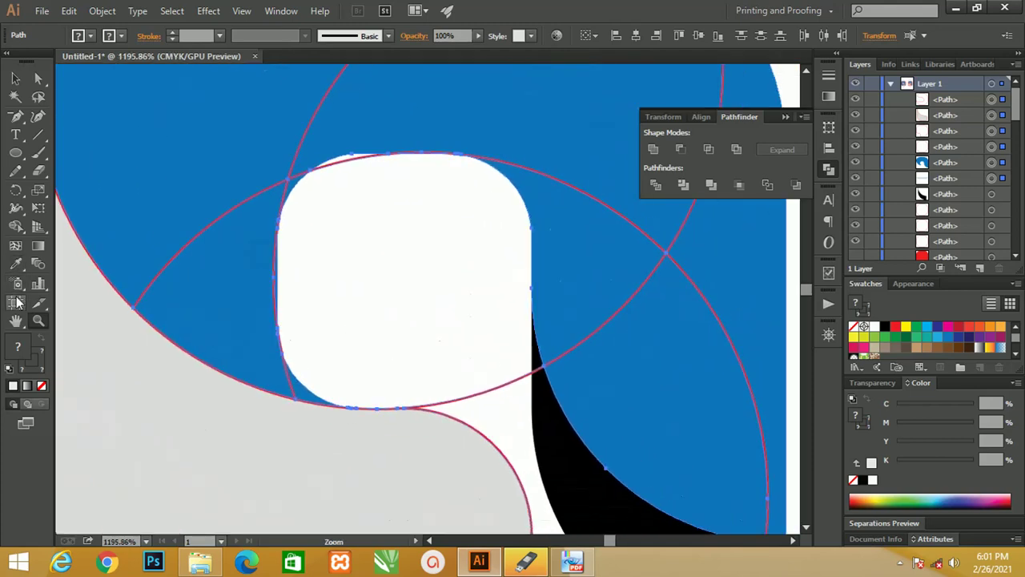
{"action": "left_click", "coordinate": [15, 225]}
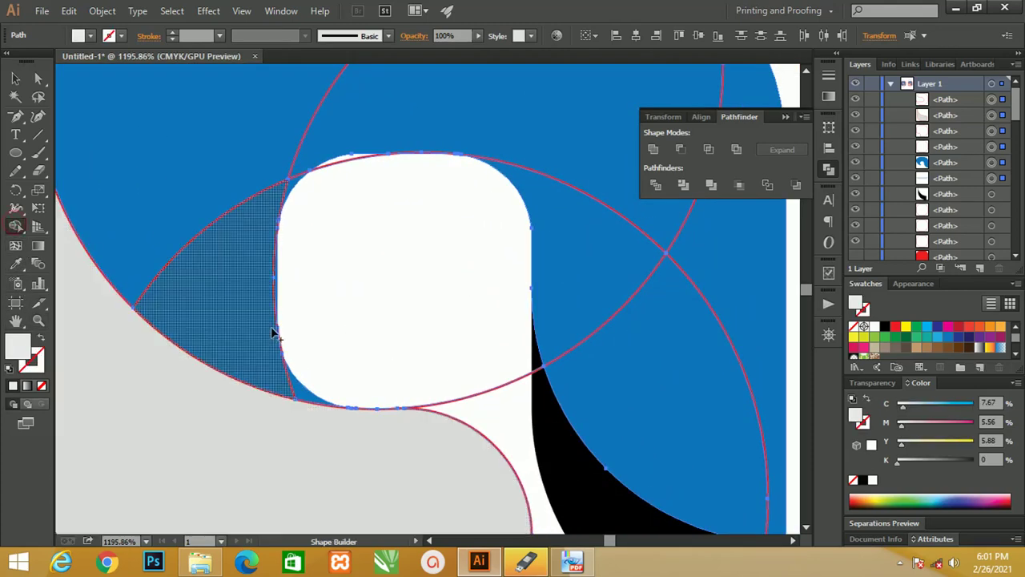
{"action": "left_click_drag", "start_coordinate": [302, 392], "coordinate": [151, 115]}
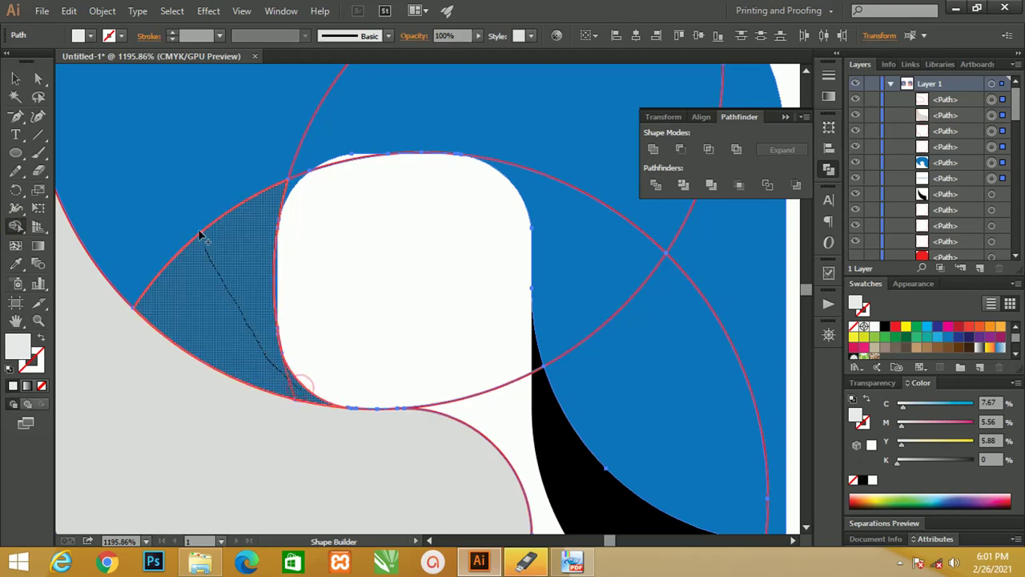
Step: Merge the top blue region of the logo into the light grey shape
{"action": "left_click_drag", "start_coordinate": [261, 124], "coordinate": [249, 297]}
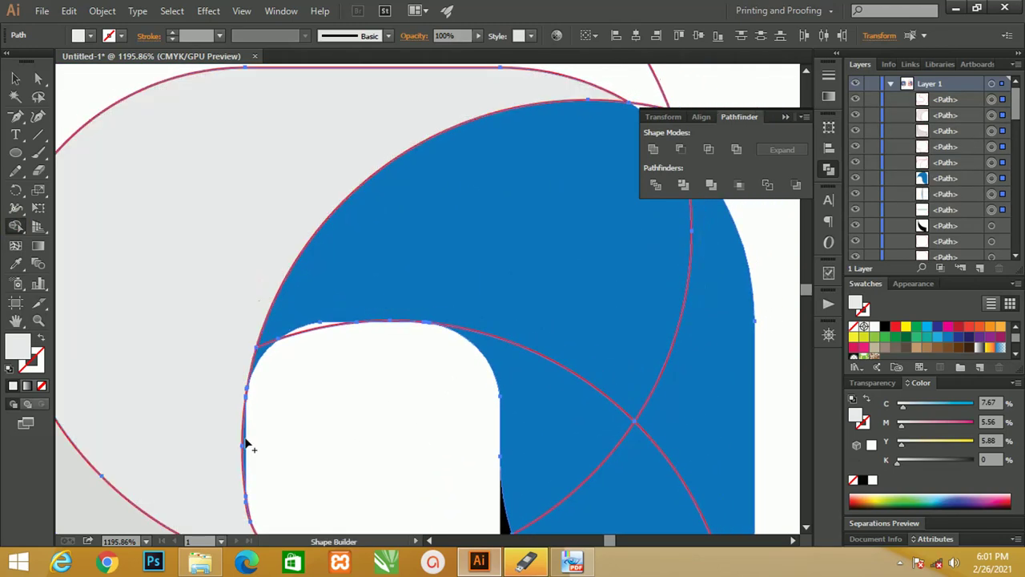
{"action": "mouse_move", "coordinate": [256, 217]}
{"action": "left_mouse_down"}
{"action": "mouse_move", "coordinate": [285, 246]}
{"action": "mouse_move", "coordinate": [235, 231]}
{"action": "mouse_move", "coordinate": [227, 197]}
{"action": "left_mouse_up"}
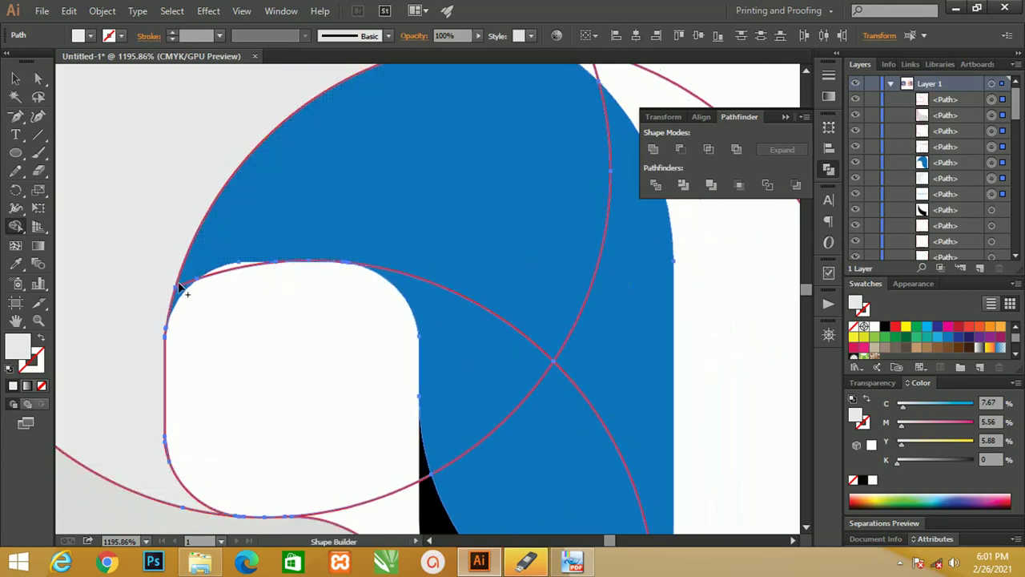
{"action": "left_click_drag", "start_coordinate": [178, 294], "coordinate": [488, 244]}
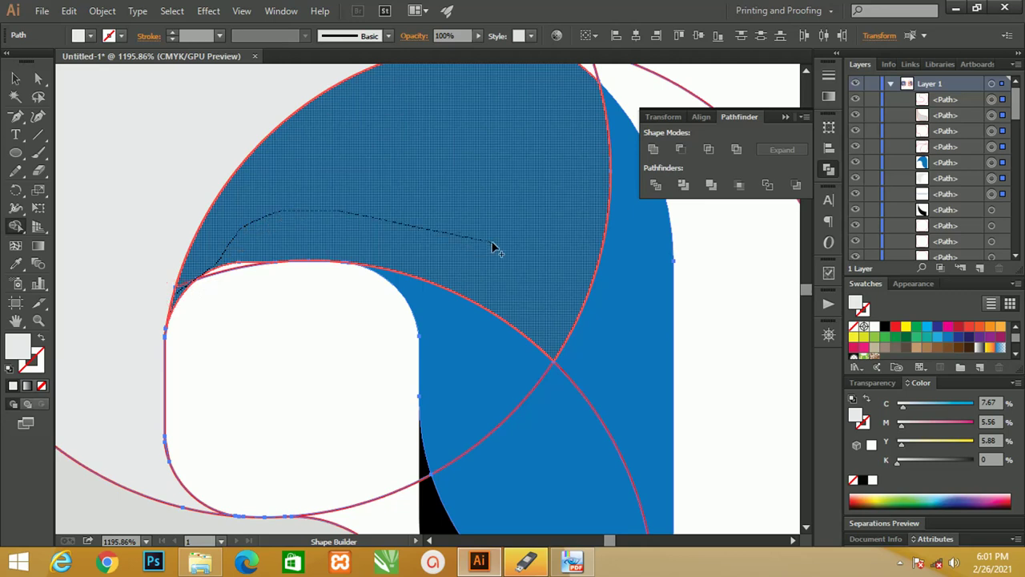
{"action": "mouse_move", "coordinate": [615, 311]}
{"action": "left_mouse_down"}
{"action": "mouse_move", "coordinate": [652, 334]}
{"action": "mouse_move", "coordinate": [574, 315]}
{"action": "left_mouse_up"}
Step: Merge the remaining blue lens into grey, leaving only the black crescent
{"action": "key", "text": "ctrl+minus"}
{"action": "key", "text": "ctrl+minus"}
{"action": "key", "text": "ctrl+minus"}
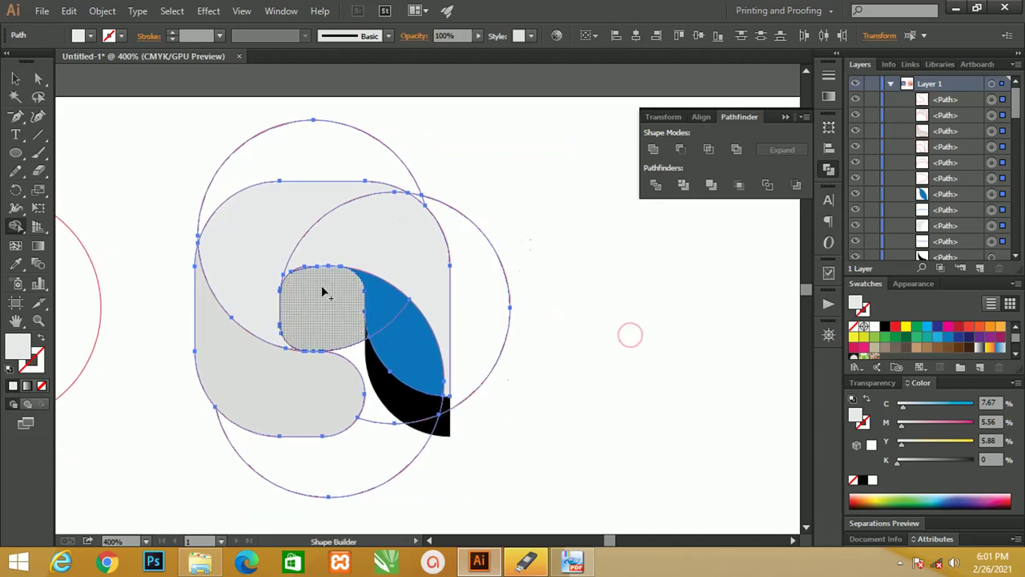
{"action": "mouse_move", "coordinate": [320, 283]}
{"action": "left_mouse_down"}
{"action": "mouse_move", "coordinate": [424, 305]}
{"action": "mouse_move", "coordinate": [357, 298]}
{"action": "left_mouse_up"}
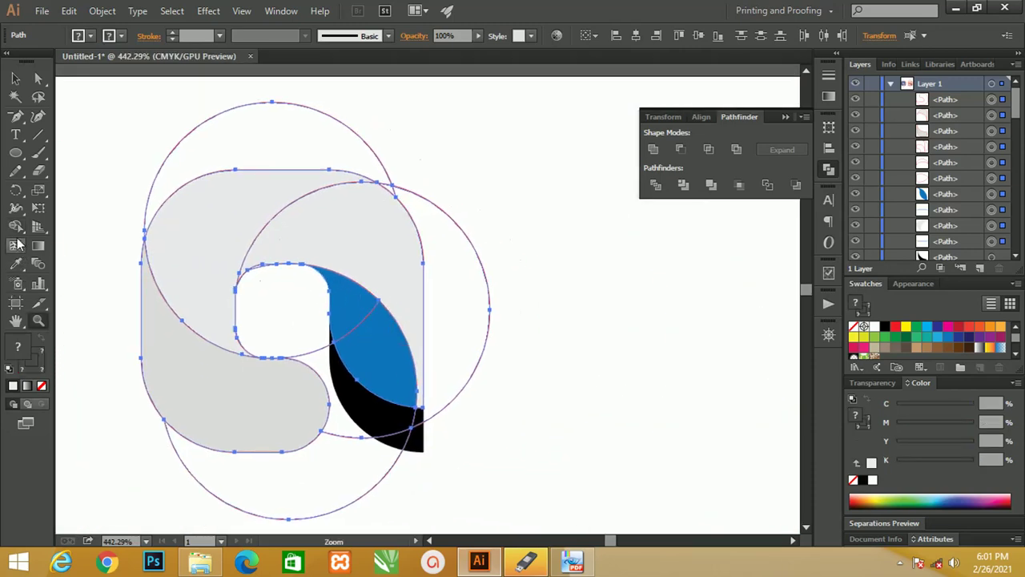
{"action": "left_click", "coordinate": [15, 225]}
{"action": "left_click_drag", "start_coordinate": [347, 291], "coordinate": [396, 381]}
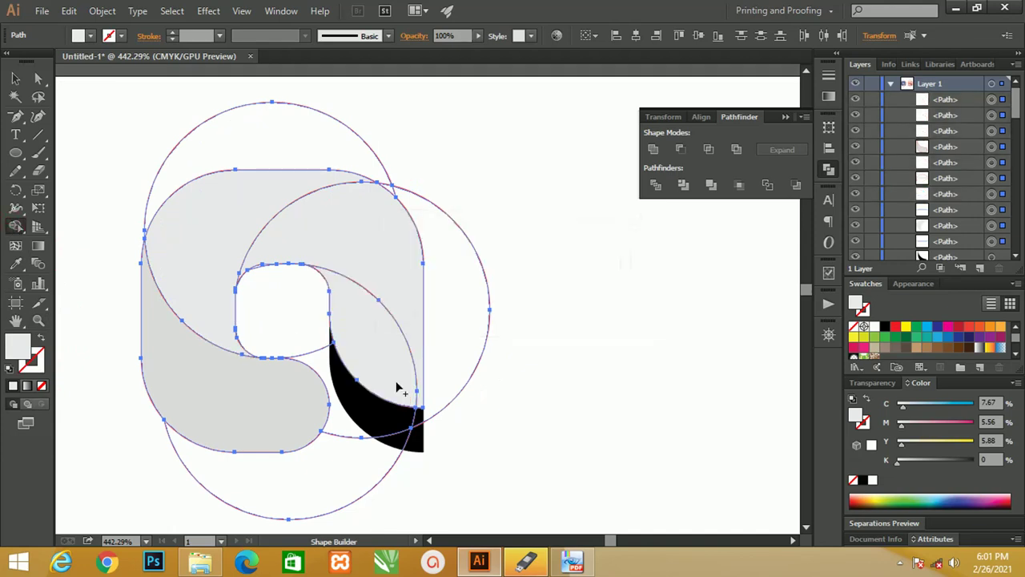
Step: Delete the top construction circle
{"action": "left_click", "coordinate": [15, 77]}
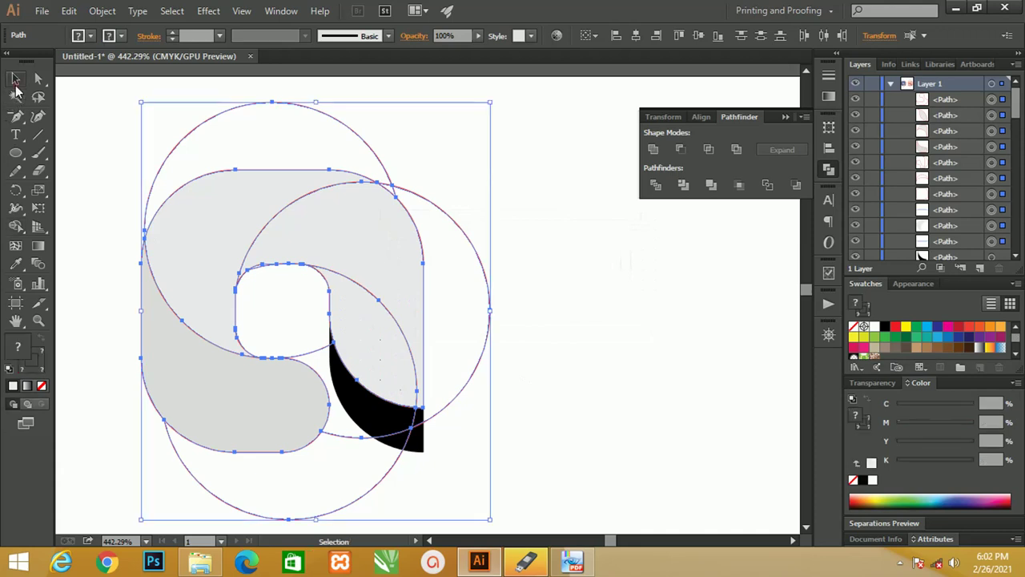
{"action": "left_click", "coordinate": [84, 134]}
{"action": "left_click", "coordinate": [192, 236]}
{"action": "right_click", "coordinate": [192, 236]}
{"action": "left_click", "coordinate": [573, 229]}
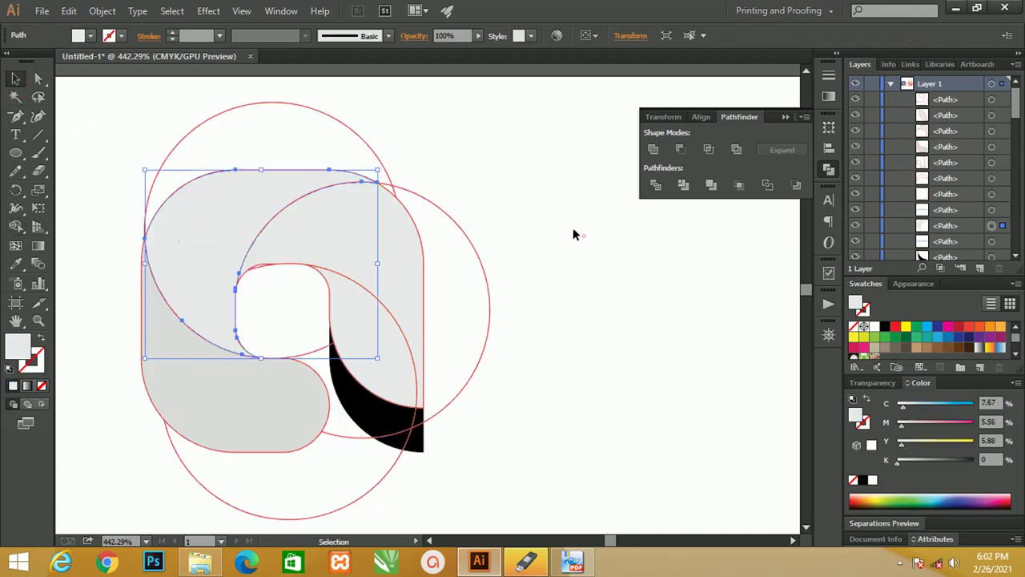
{"action": "left_click", "coordinate": [573, 230]}
{"action": "left_click_drag", "start_coordinate": [431, 144], "coordinate": [158, 130]}
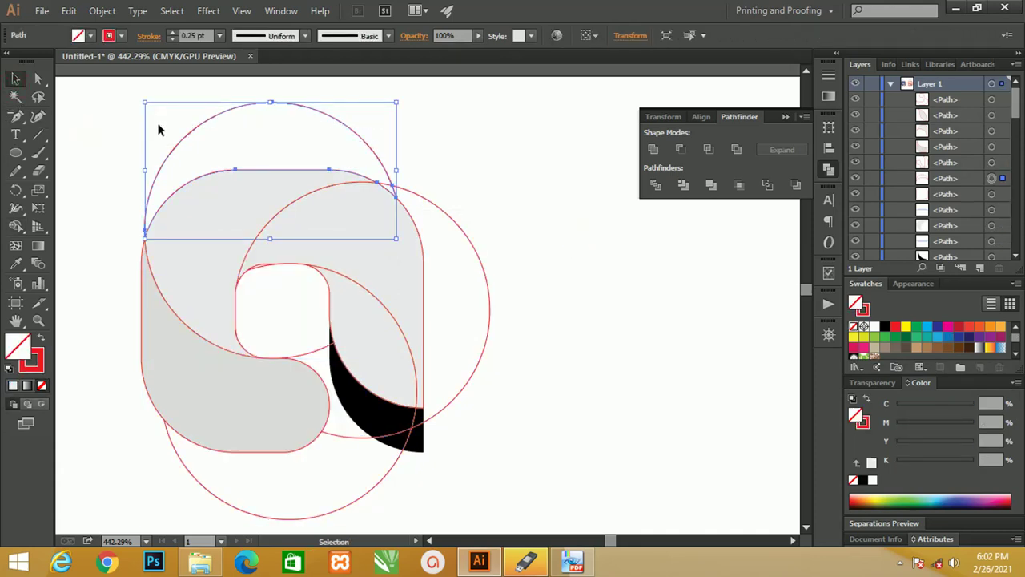
{"action": "key", "text": "Delete"}
Step: Delete the bottom construction circle, leaving the large right circle in place
{"action": "left_click_drag", "start_coordinate": [450, 200], "coordinate": [449, 379]}
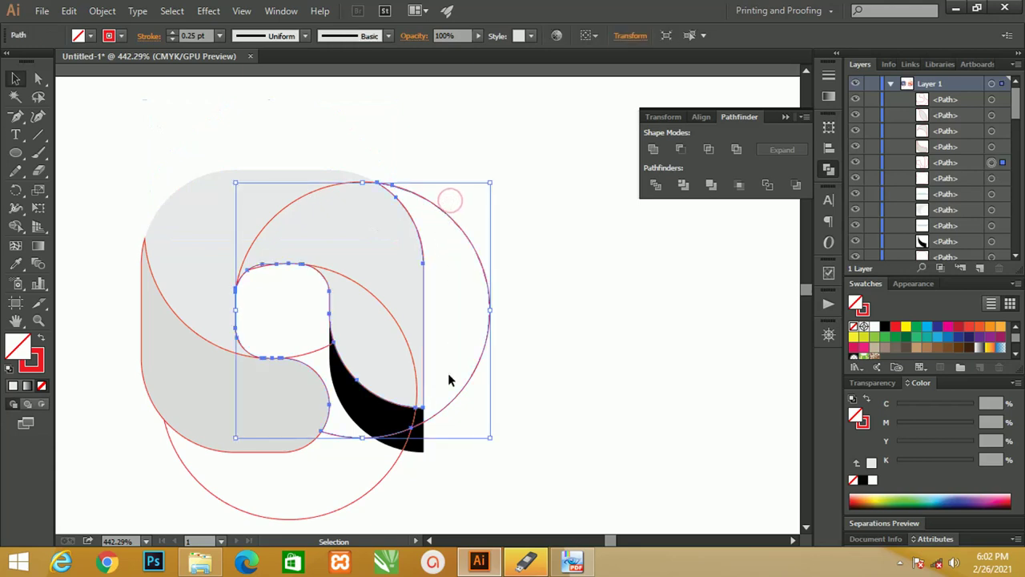
{"action": "left_click", "coordinate": [449, 380]}
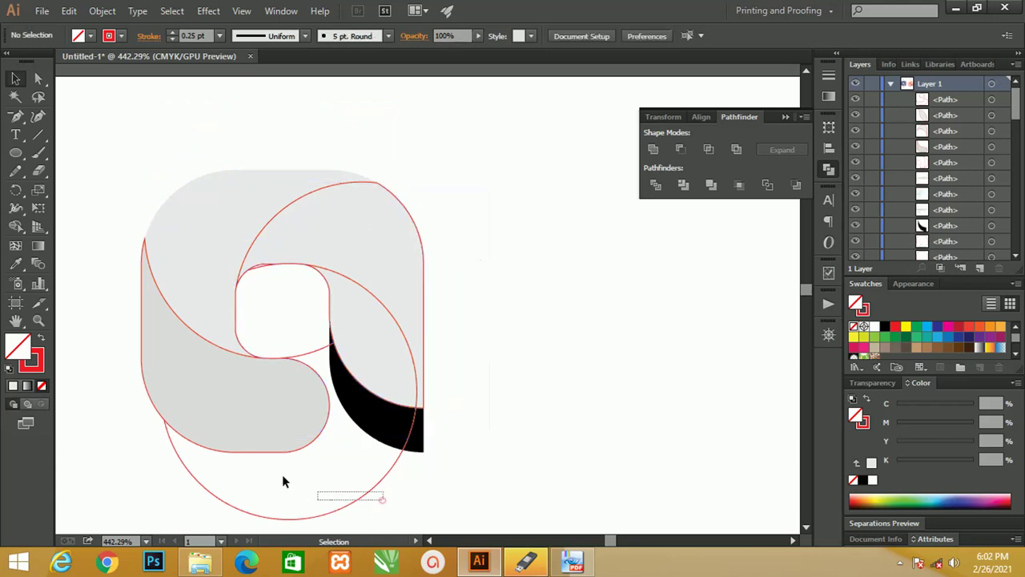
{"action": "left_click_drag", "start_coordinate": [382, 500], "coordinate": [280, 480]}
{"action": "key", "text": "Delete"}
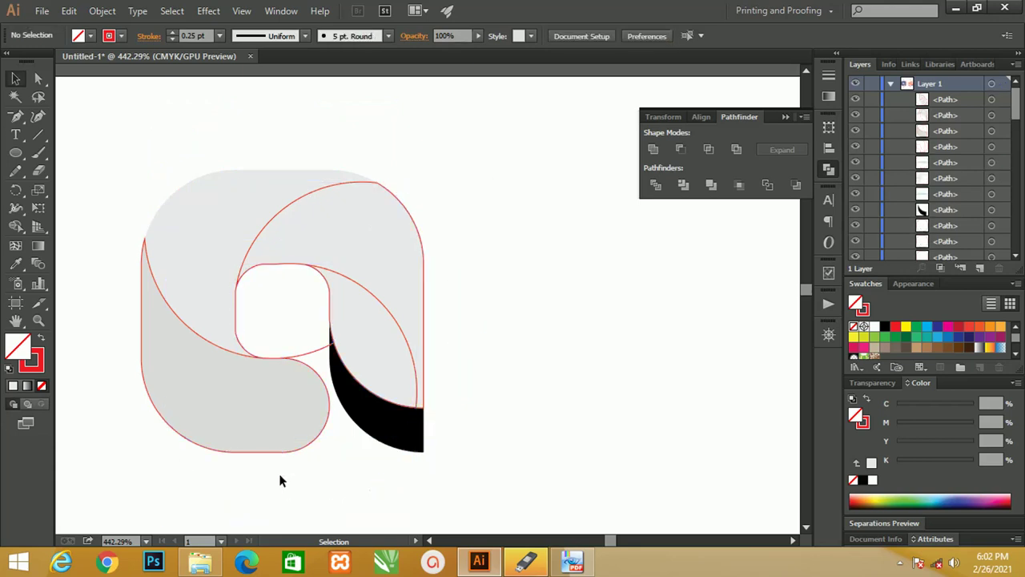
Step: Delete the inner rounded-square outline and the upper-left curved path
{"action": "left_click", "coordinate": [306, 356]}
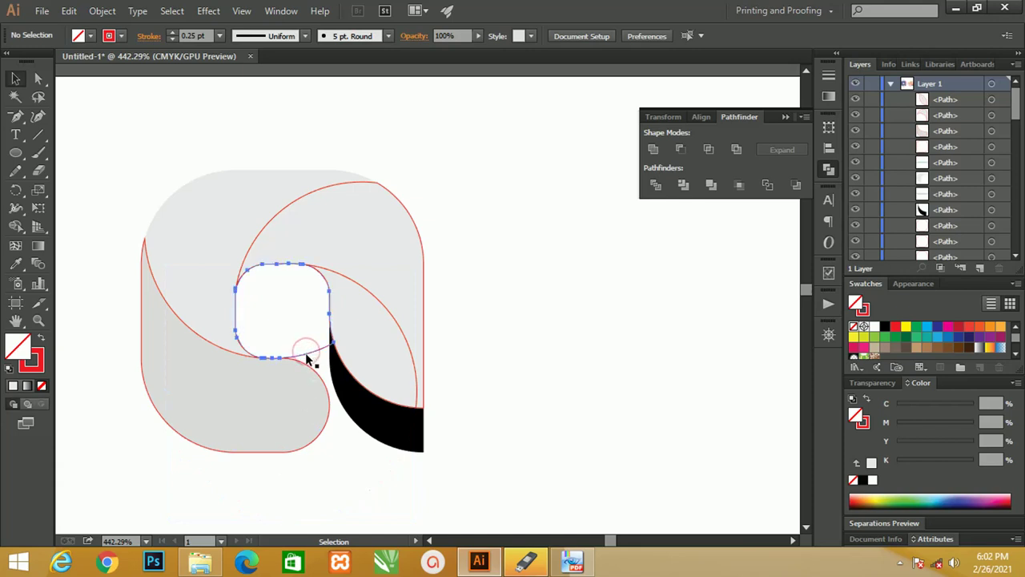
{"action": "key", "text": "Delete"}
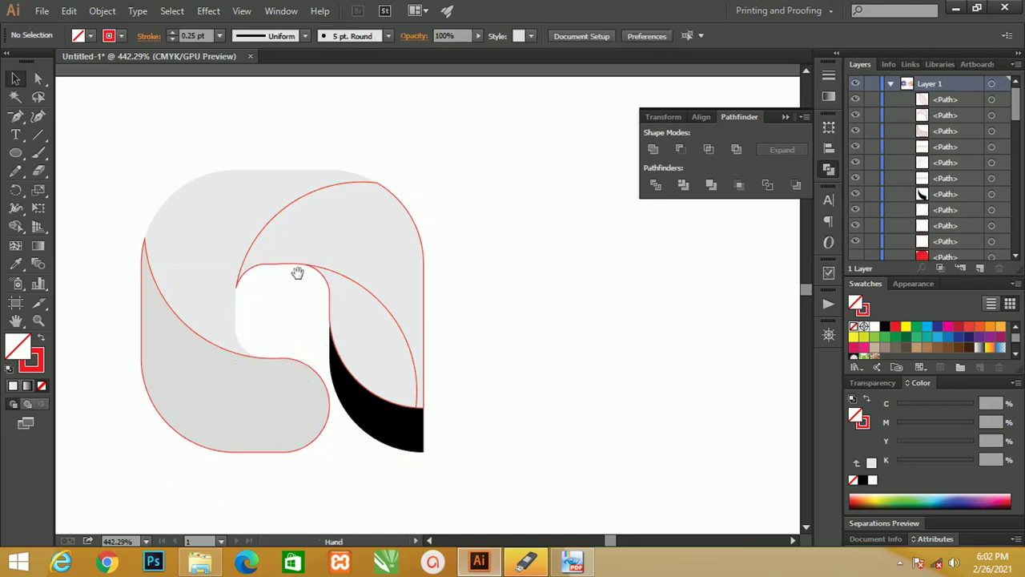
{"action": "left_click", "coordinate": [212, 350]}
{"action": "key", "text": "Delete"}
{"action": "left_click", "coordinate": [215, 386]}
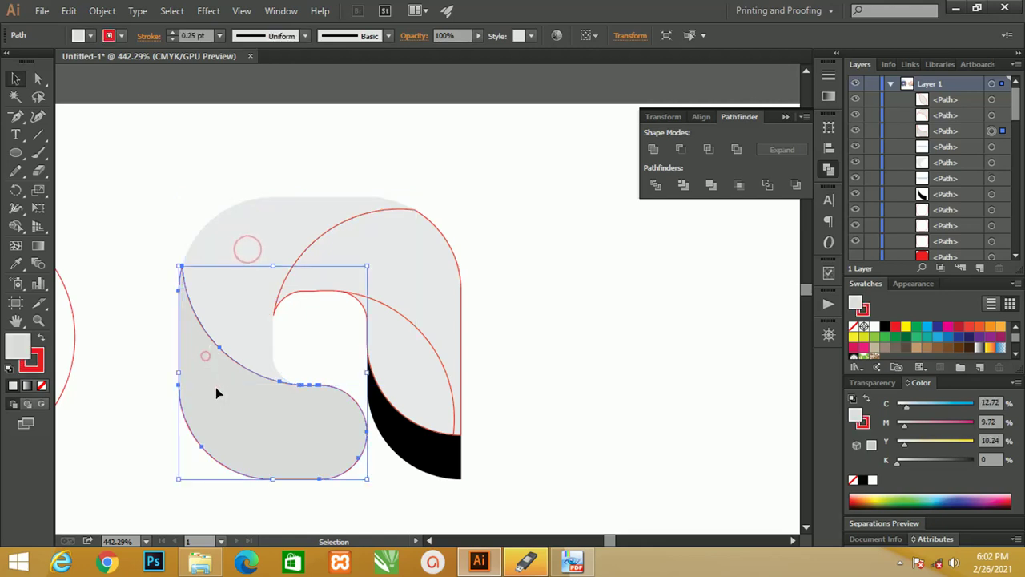
Step: Fill the lower-left piece with cyan and set the stroke to none
{"action": "left_click", "coordinate": [928, 329]}
{"action": "left_click", "coordinate": [630, 302]}
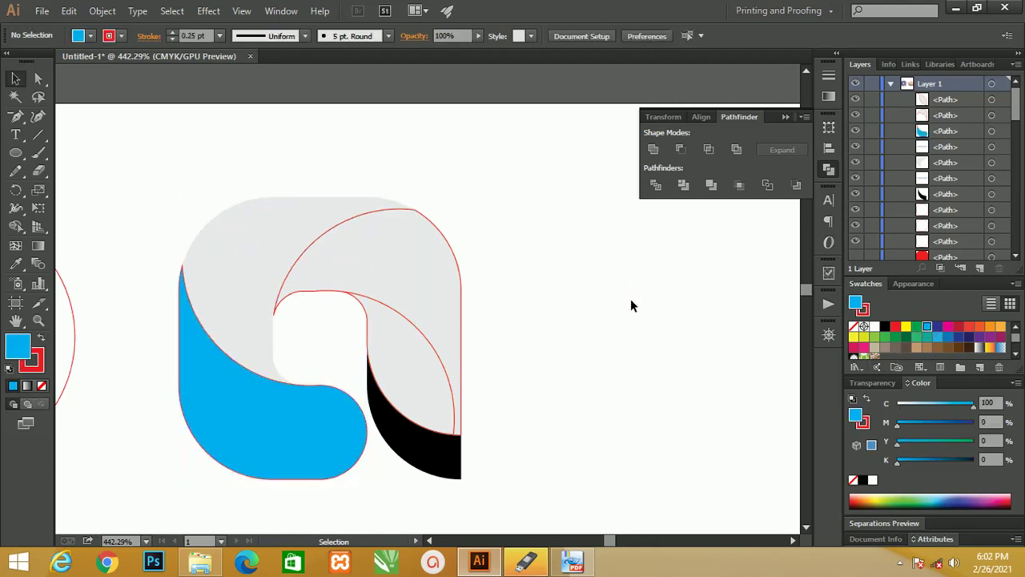
{"action": "left_click", "coordinate": [42, 386]}
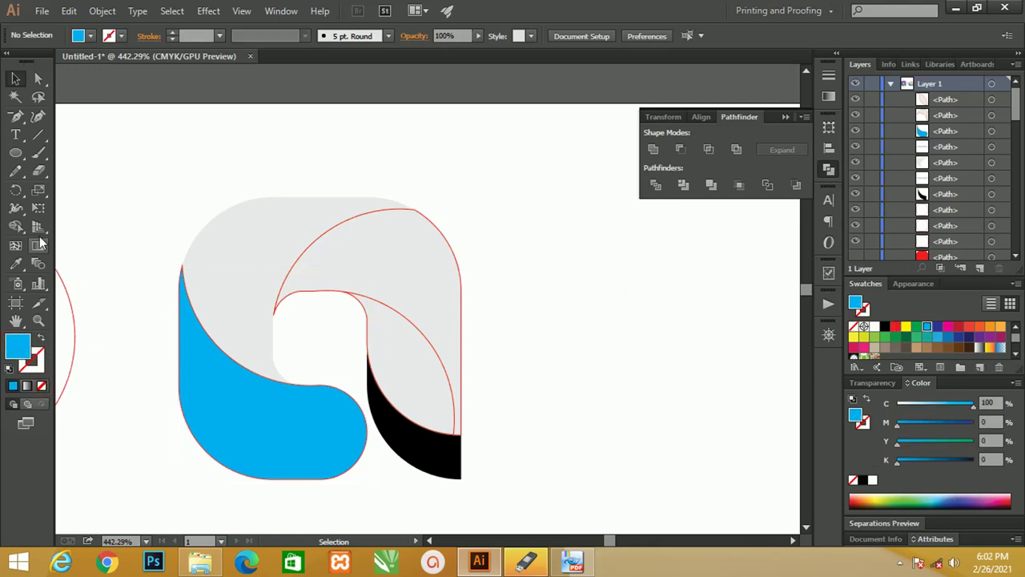
Step: Load the blue-to-black linear gradient and delete its white starting stop
{"action": "left_click", "coordinate": [37, 245]}
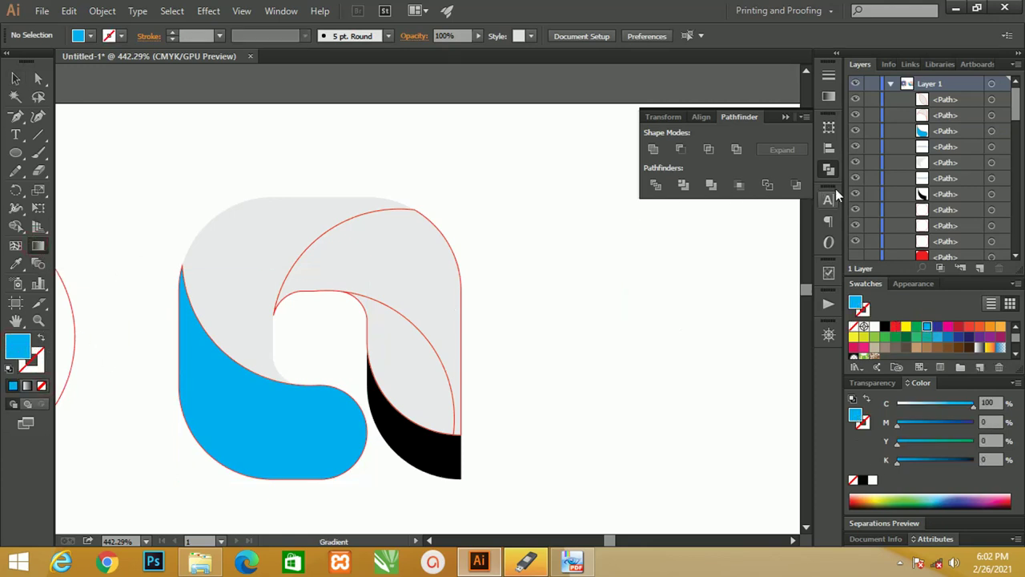
{"action": "left_click", "coordinate": [828, 97]}
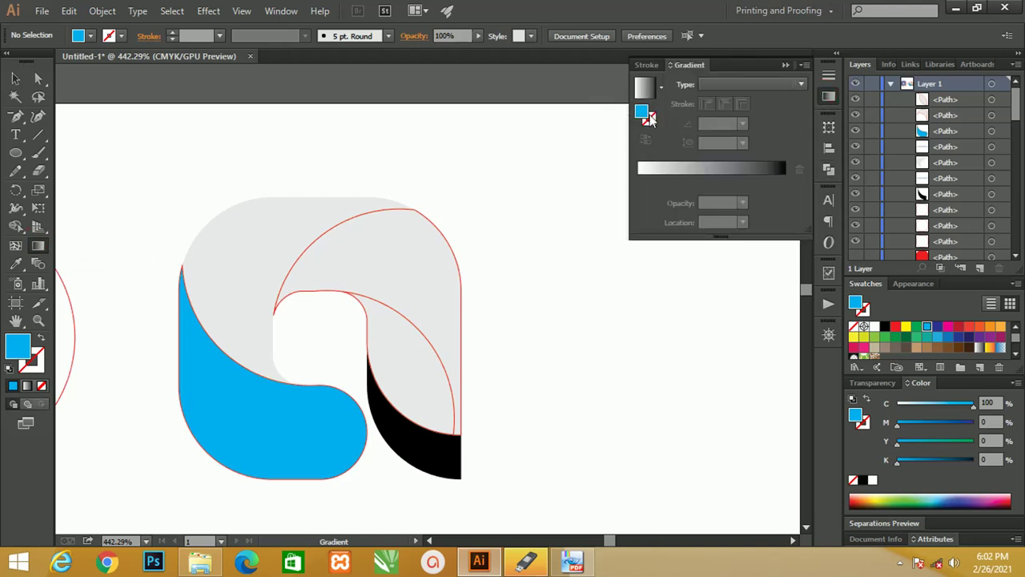
{"action": "left_click", "coordinate": [651, 172]}
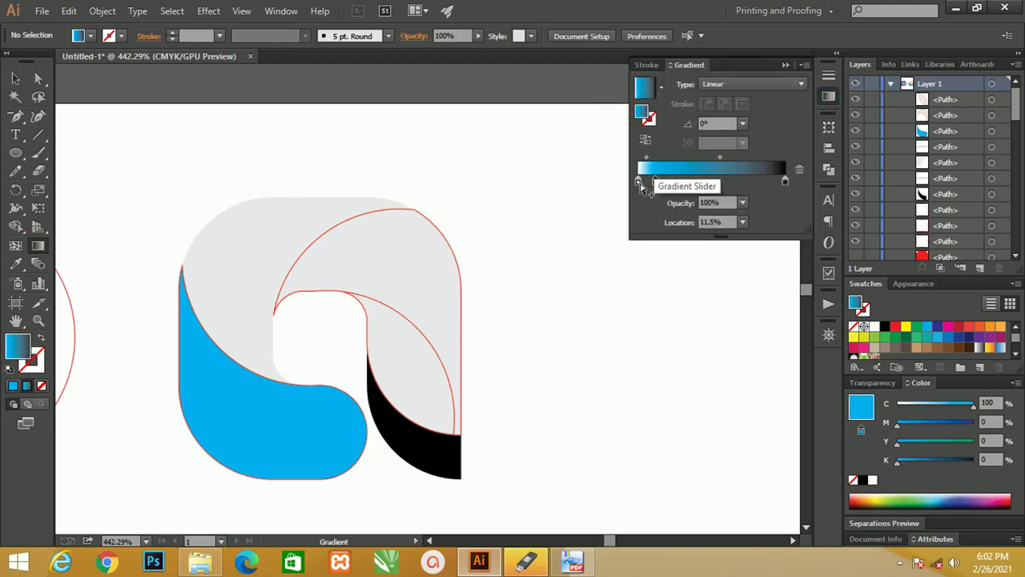
{"action": "left_click", "coordinate": [639, 182]}
{"action": "left_click", "coordinate": [798, 171]}
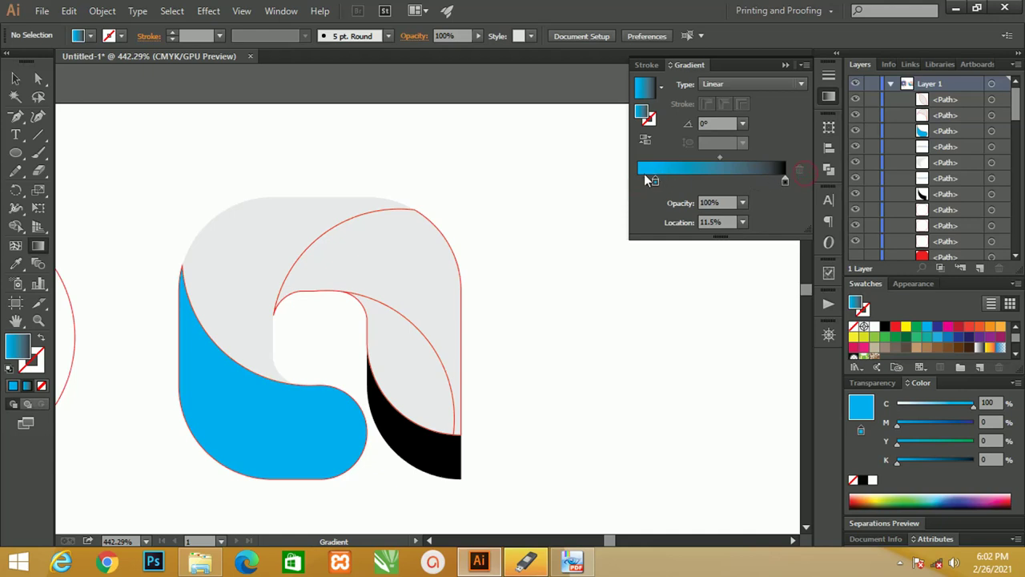
{"action": "left_click", "coordinate": [15, 78]}
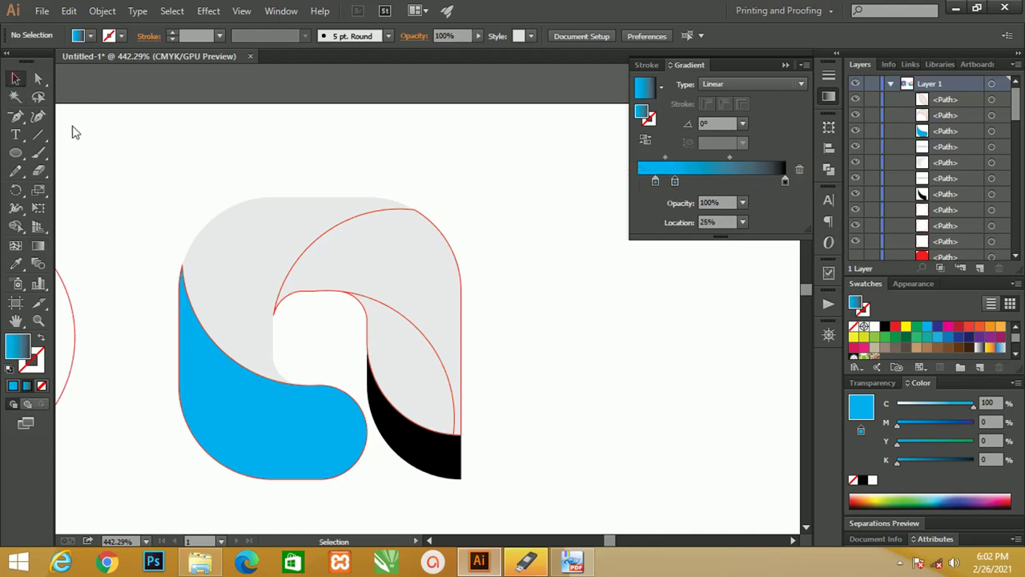
{"action": "left_click", "coordinate": [214, 419]}
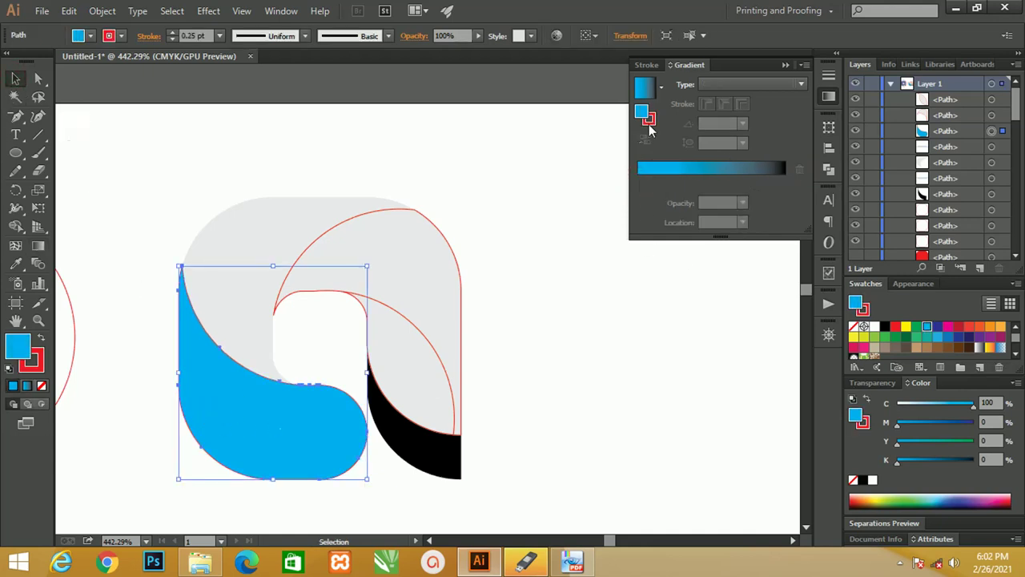
Step: Give the lower-left piece a cyan linear gradient with rearranged stops and no red outline
{"action": "left_click", "coordinate": [939, 338]}
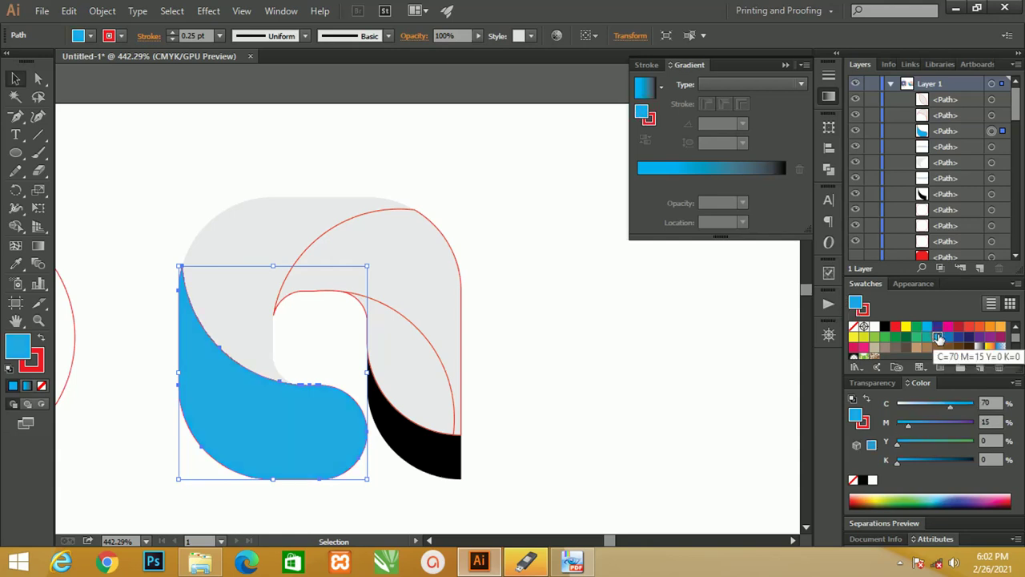
{"action": "left_click", "coordinate": [658, 166]}
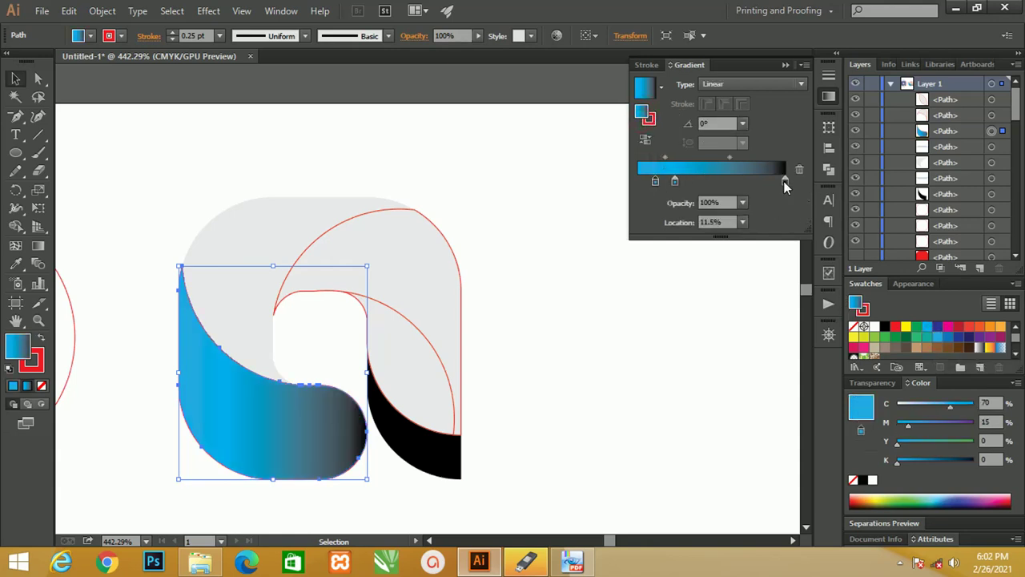
{"action": "left_click_drag", "start_coordinate": [785, 182], "coordinate": [799, 170]}
{"action": "left_click_drag", "start_coordinate": [677, 184], "coordinate": [723, 184]}
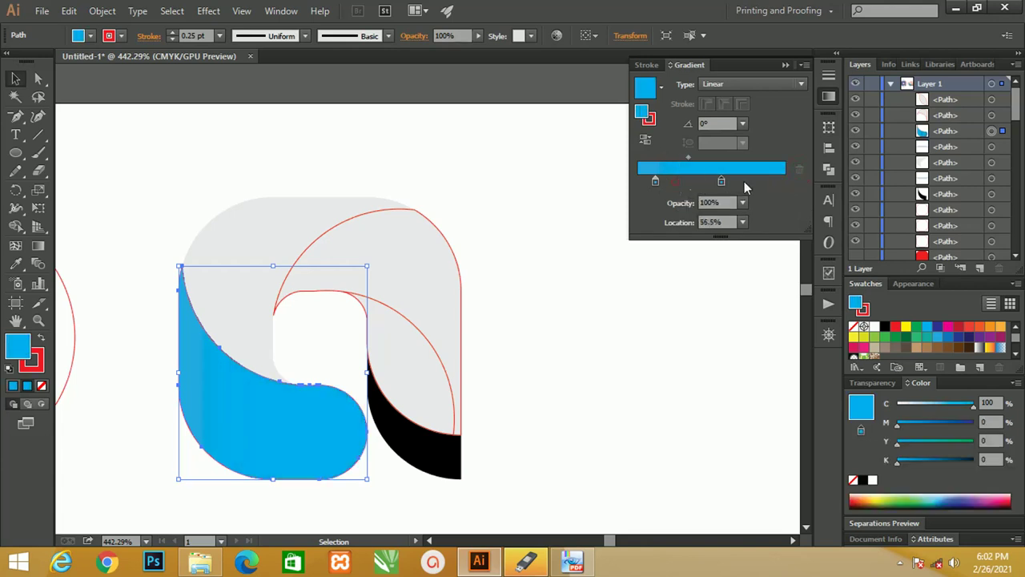
{"action": "left_click_drag", "start_coordinate": [655, 181], "coordinate": [638, 181]}
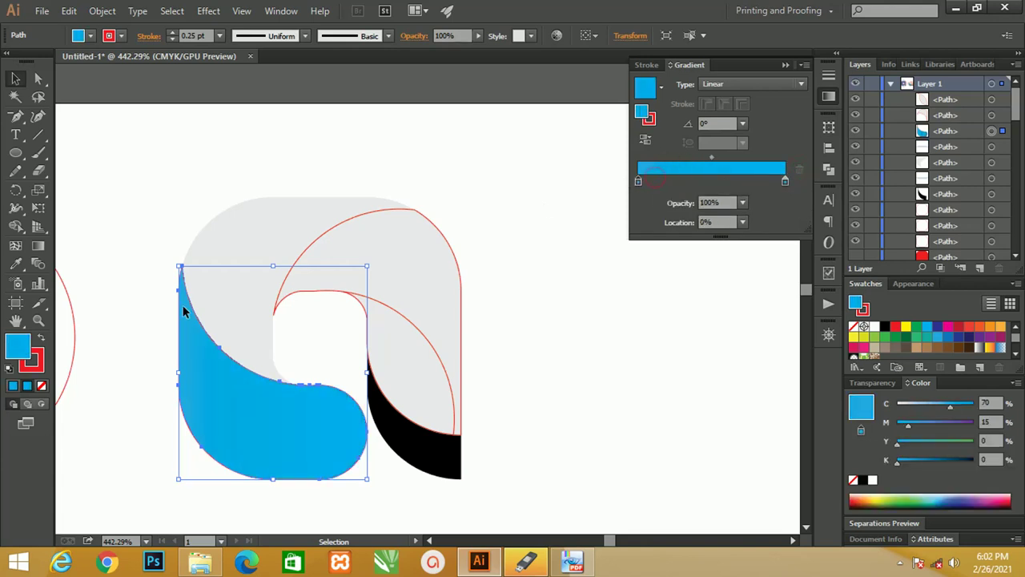
{"action": "left_click", "coordinate": [40, 368]}
{"action": "left_click", "coordinate": [42, 386]}
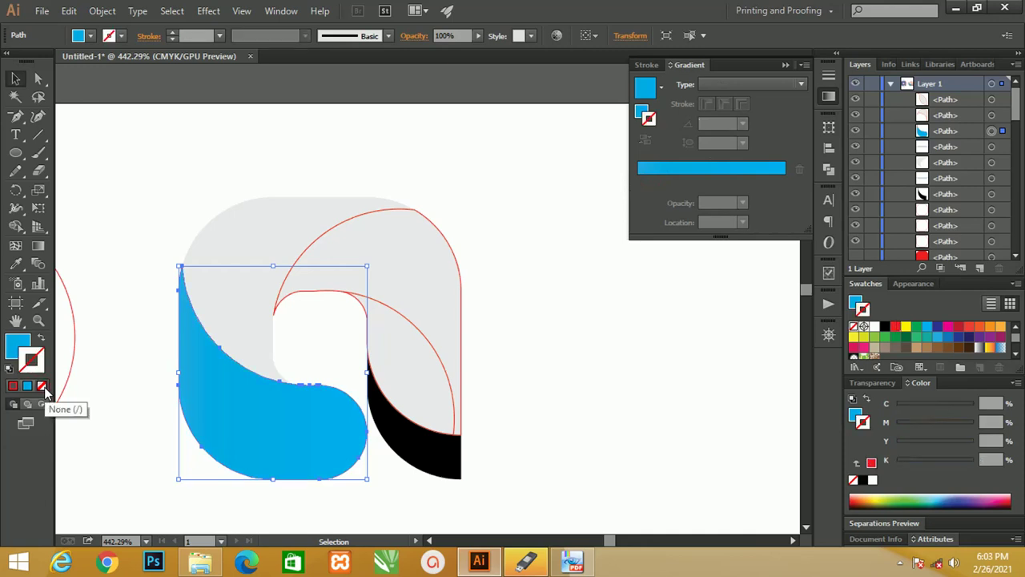
{"action": "left_click", "coordinate": [16, 344]}
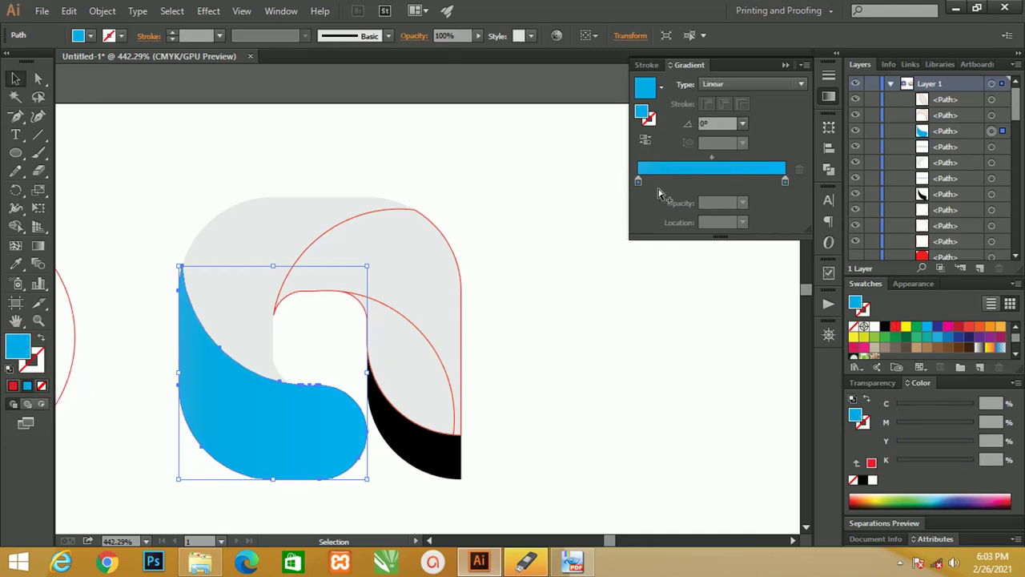
Step: Darken the gradient's end stop to deep blue and move the midpoint to 35.18%
{"action": "double_click", "coordinate": [784, 181]}
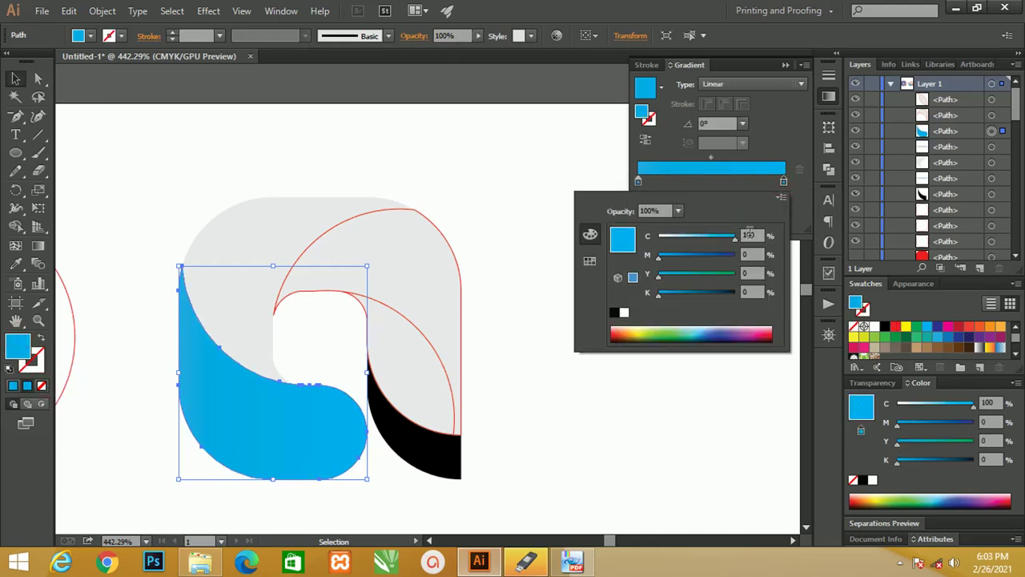
{"action": "left_click_drag", "start_coordinate": [660, 294], "coordinate": [711, 296]}
{"action": "left_click", "coordinate": [716, 165]}
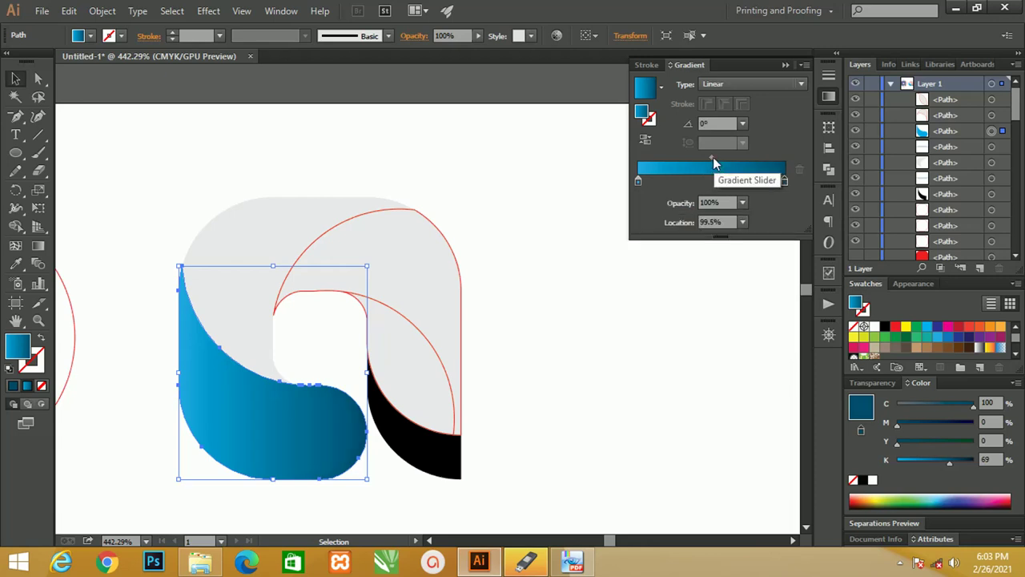
{"action": "left_click_drag", "start_coordinate": [713, 159], "coordinate": [690, 162]}
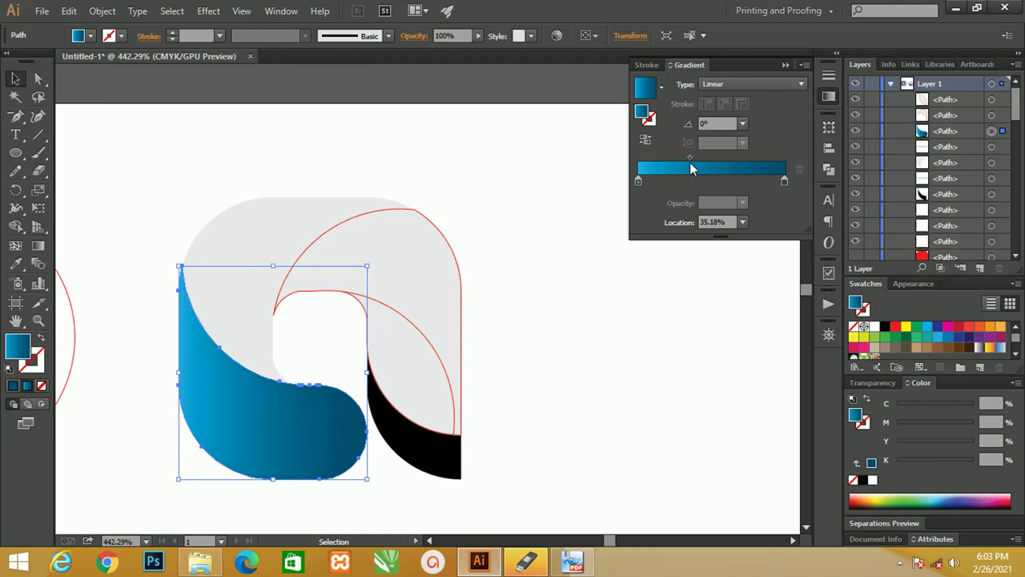
{"action": "left_click", "coordinate": [65, 107]}
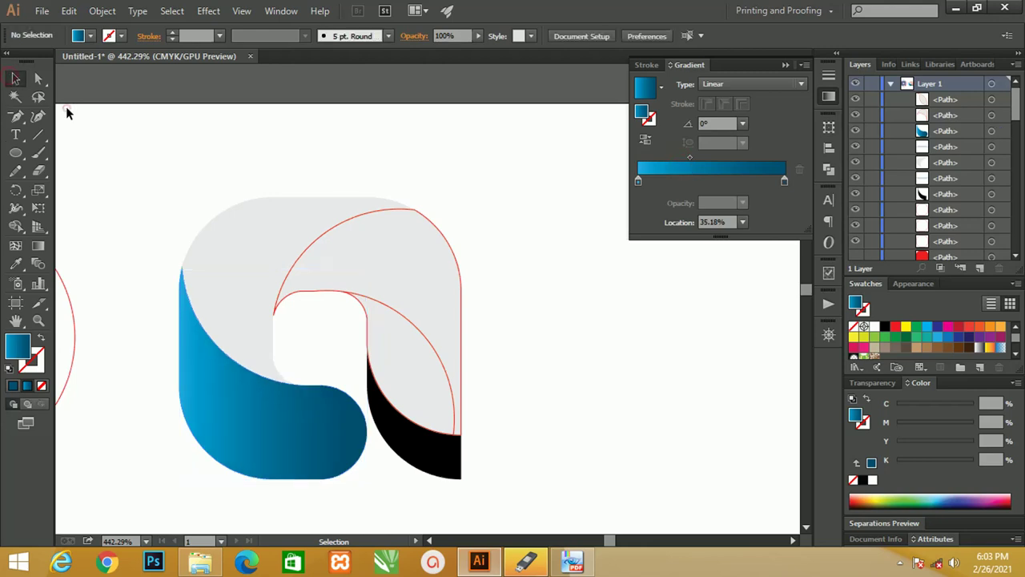
{"action": "left_click", "coordinate": [226, 277]}
Step: Copy the blue piece's gradient onto the grey, arc and black pieces with the Eyedropper
{"action": "left_click", "coordinate": [360, 276], "text": "shift"}
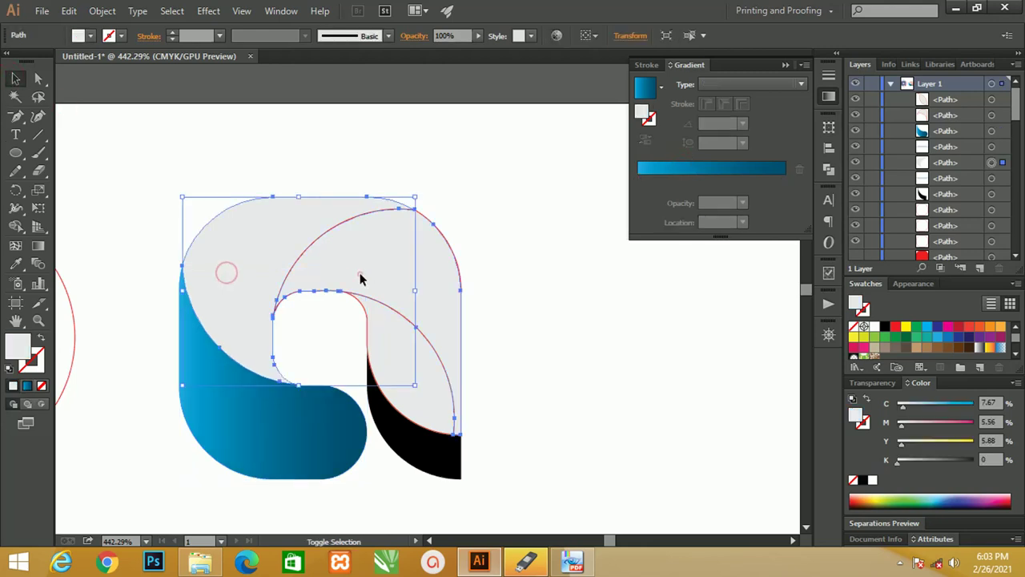
{"action": "left_click", "coordinate": [433, 462], "text": "shift"}
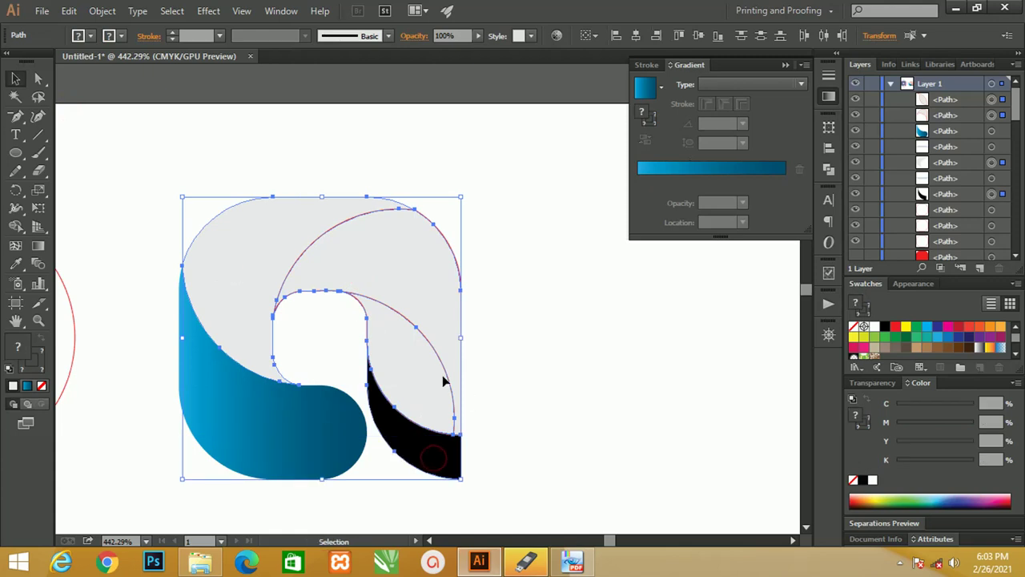
{"action": "key", "text": "i"}
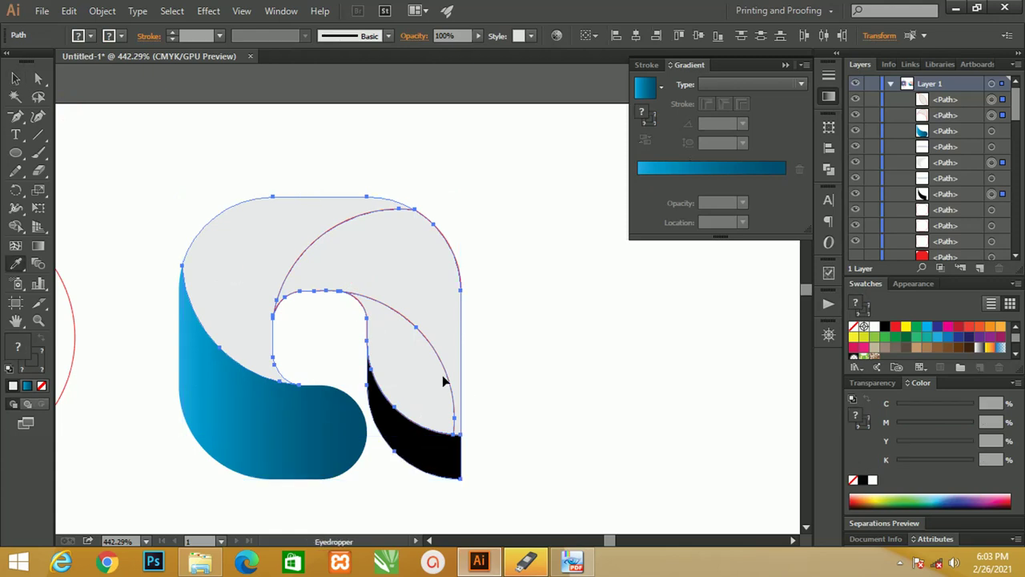
{"action": "left_click", "coordinate": [256, 409]}
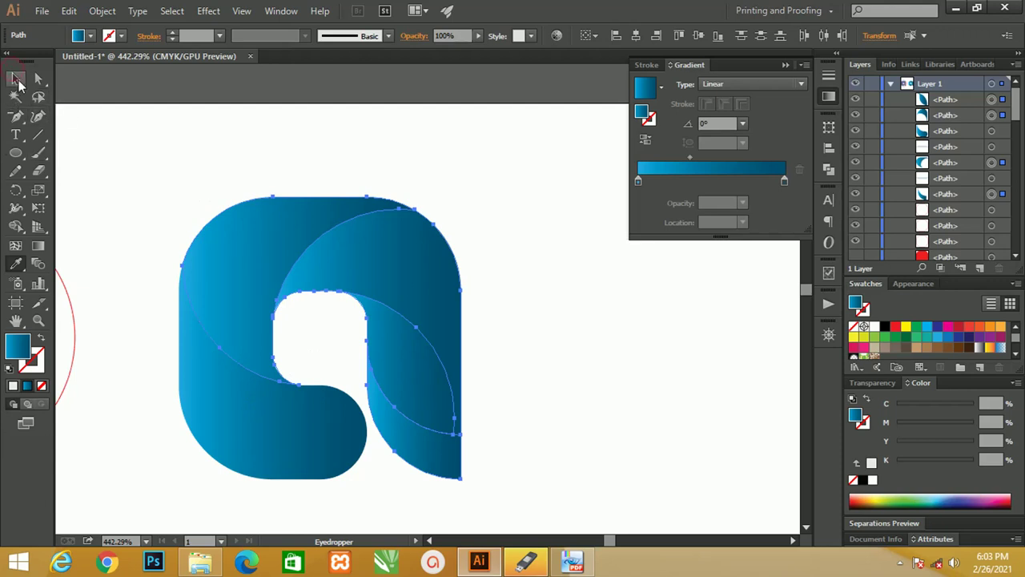
Step: Angle the top-left piece's gradient nearly vertically and shift its midpoint to lighten the left
{"action": "left_click", "coordinate": [16, 78]}
{"action": "left_click", "coordinate": [83, 144]}
{"action": "left_click_drag", "start_coordinate": [230, 170], "coordinate": [195, 173]}
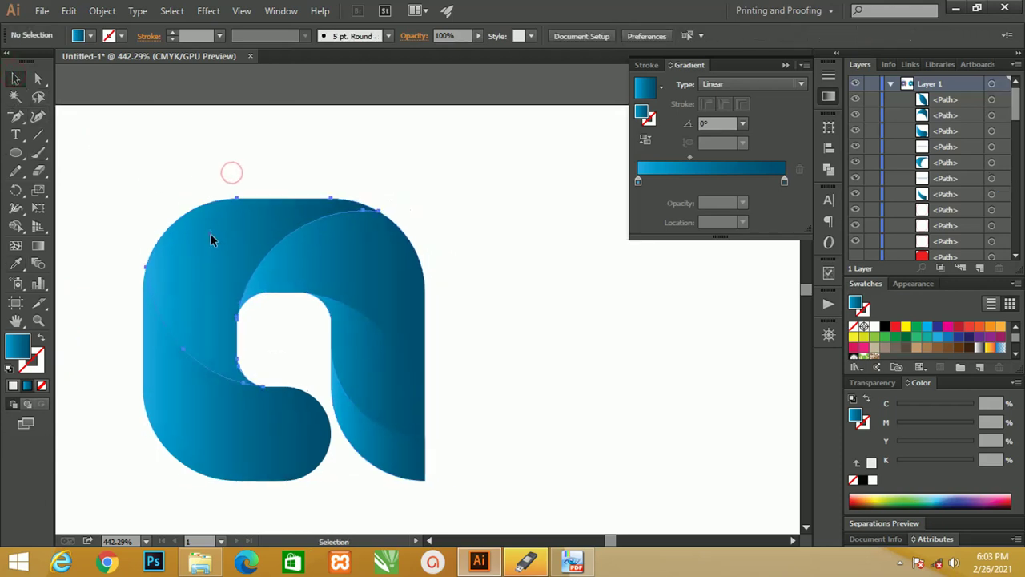
{"action": "left_click", "coordinate": [210, 233]}
{"action": "left_click", "coordinate": [37, 245]}
{"action": "mouse_move", "coordinate": [262, 292]}
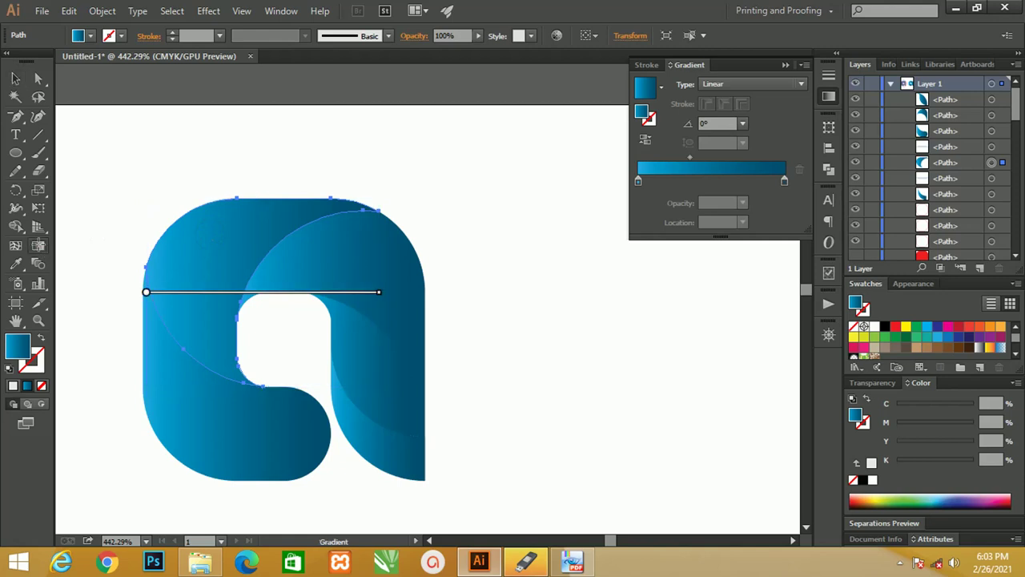
{"action": "left_click_drag", "start_coordinate": [222, 210], "coordinate": [190, 380]}
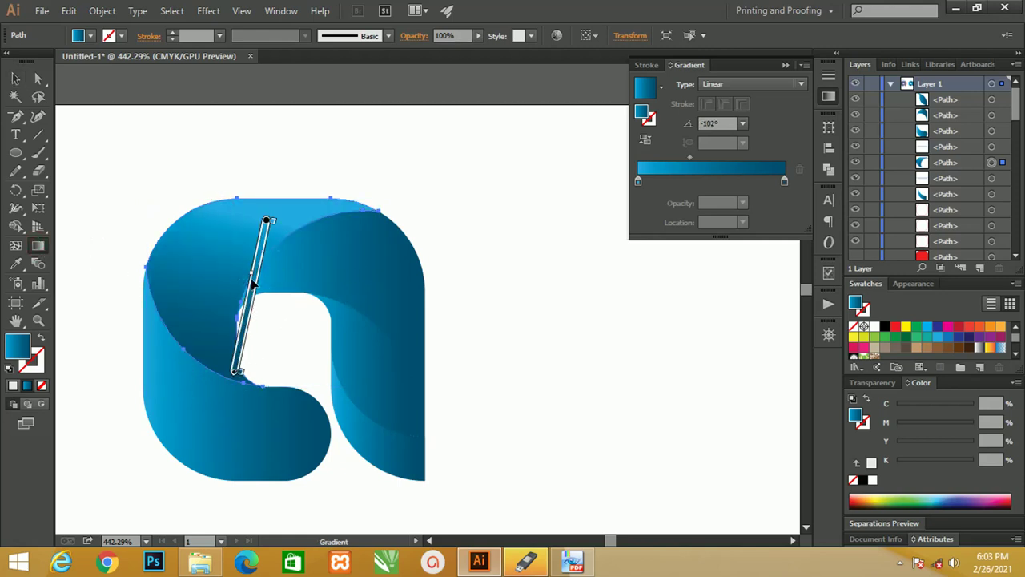
{"action": "left_click_drag", "start_coordinate": [250, 292], "coordinate": [246, 314]}
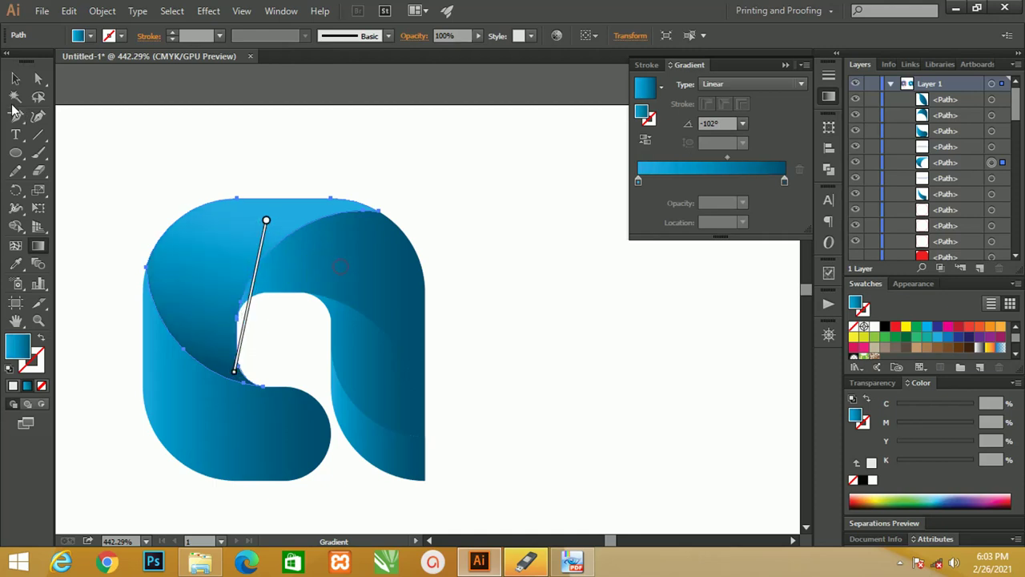
Step: Redraw the arc piece's gradient running right to left, at about 169.8°
{"action": "left_click", "coordinate": [16, 78]}
{"action": "left_click", "coordinate": [206, 114]}
{"action": "left_click", "coordinate": [361, 264]}
{"action": "key", "text": "g"}
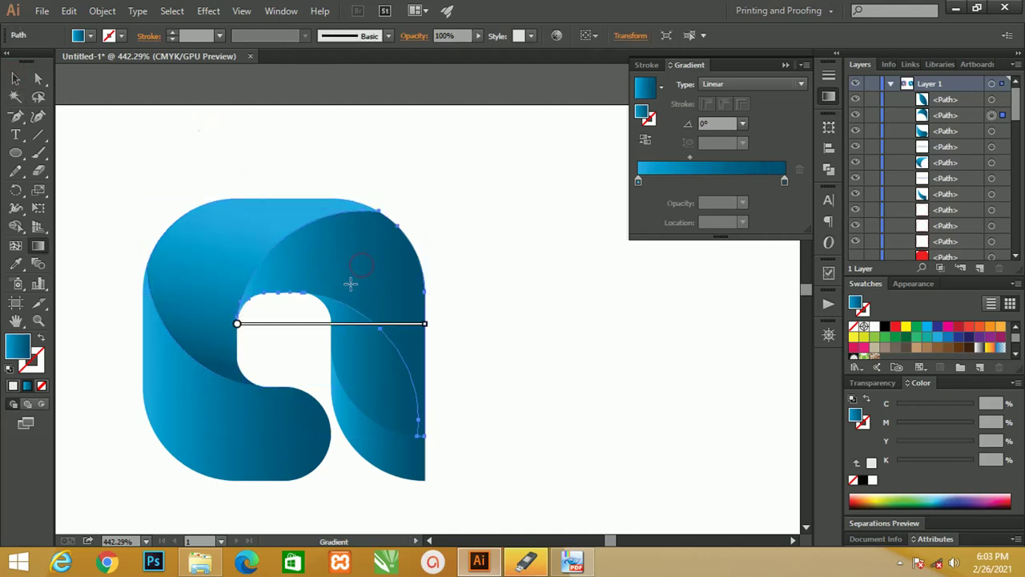
{"action": "left_click_drag", "start_coordinate": [491, 341], "coordinate": [280, 300]}
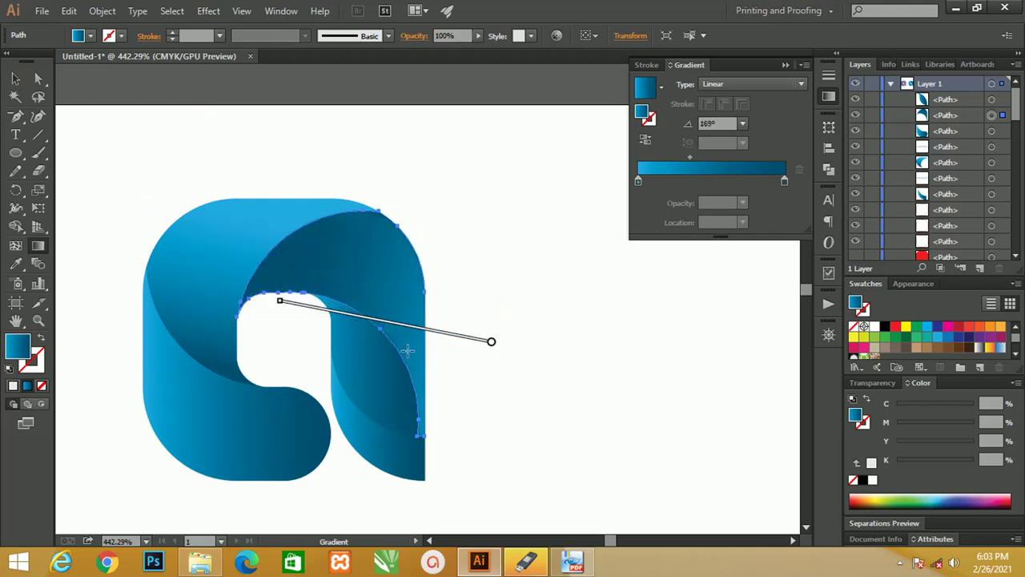
{"action": "mouse_move", "coordinate": [383, 322]}
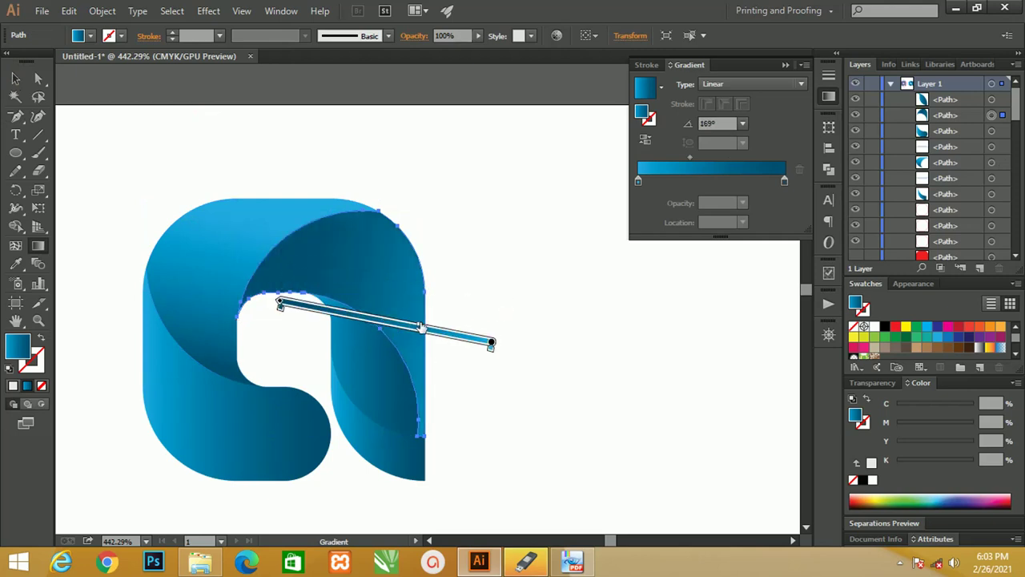
{"action": "left_click_drag", "start_coordinate": [380, 327], "coordinate": [338, 314]}
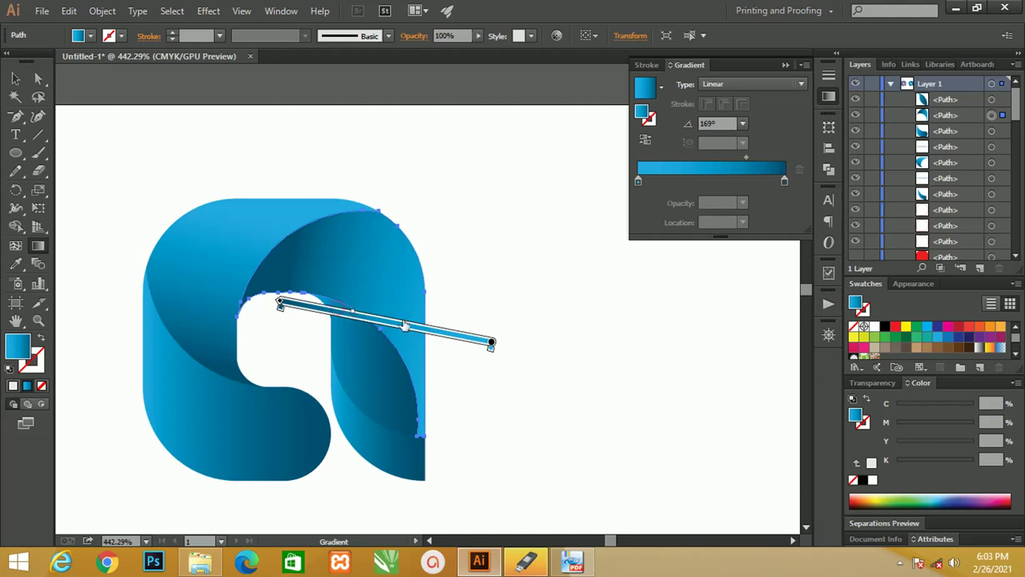
{"action": "mouse_move", "coordinate": [298, 277]}
{"action": "left_mouse_down"}
{"action": "mouse_move", "coordinate": [486, 308]}
{"action": "mouse_move", "coordinate": [299, 270]}
{"action": "left_mouse_up"}
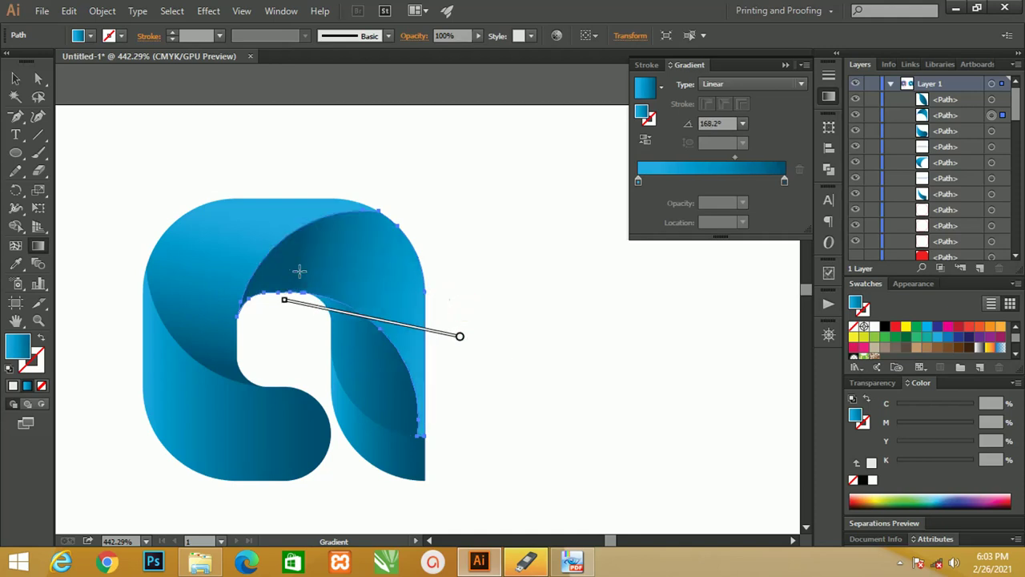
{"action": "left_click_drag", "start_coordinate": [503, 318], "coordinate": [312, 287]}
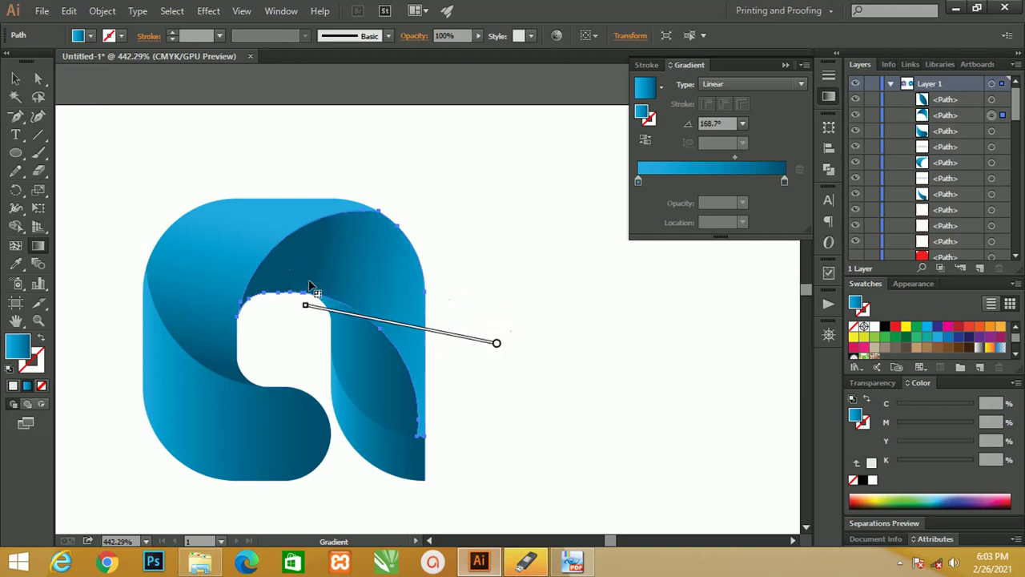
{"action": "left_click_drag", "start_coordinate": [512, 321], "coordinate": [247, 271]}
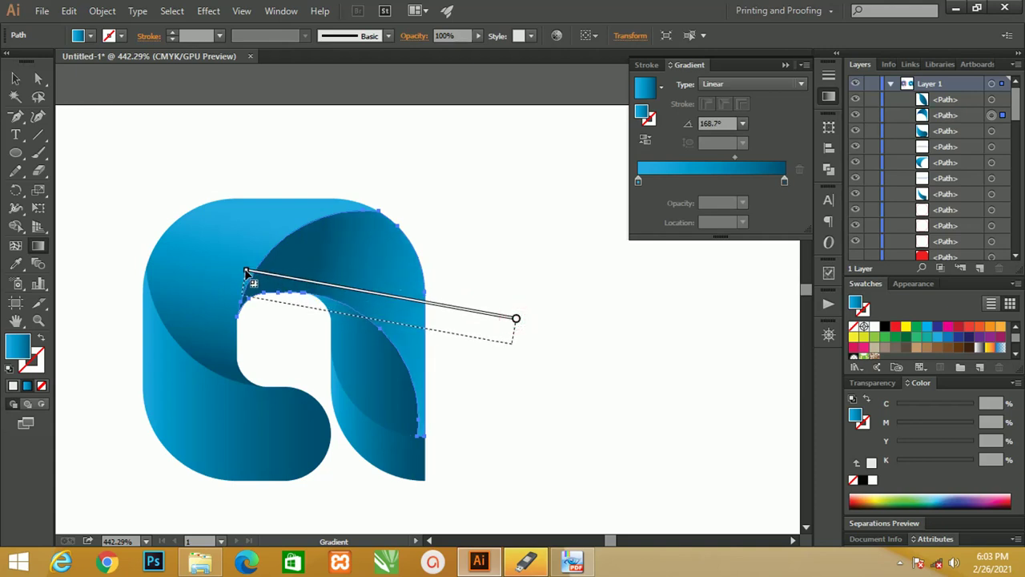
{"action": "left_click_drag", "start_coordinate": [505, 238], "coordinate": [356, 249]}
{"action": "key", "text": "ctrl+z"}
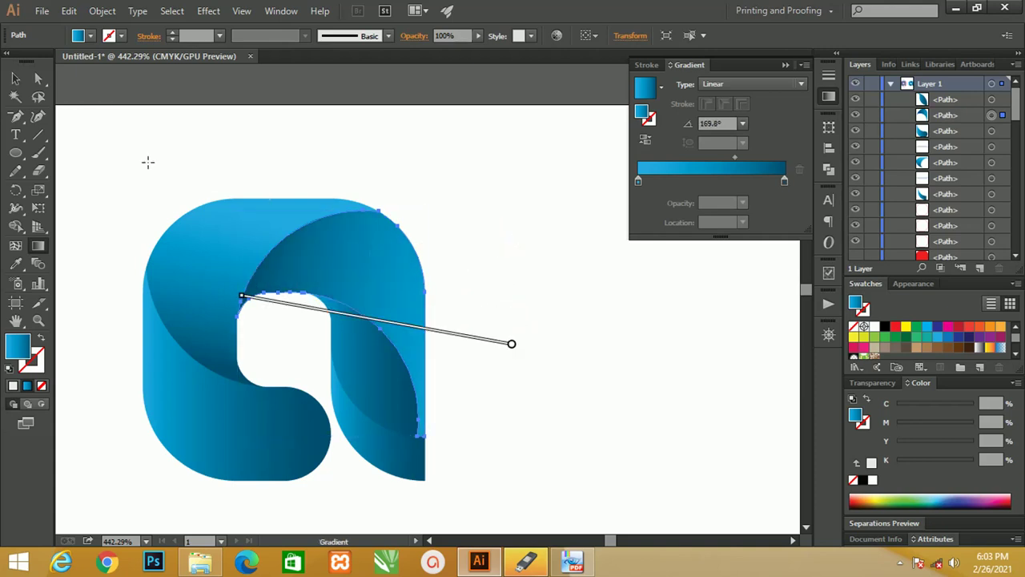
{"action": "double_click", "coordinate": [15, 78]}
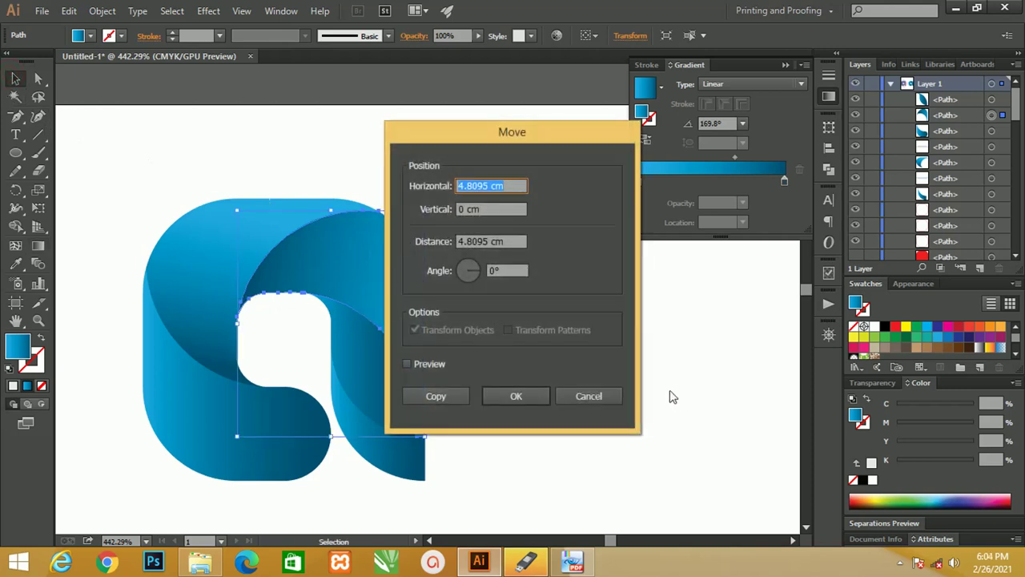
Step: Angle the smaller right piece's gradient diagonally with its midpoint at 72.86%
{"action": "left_click", "coordinate": [600, 394]}
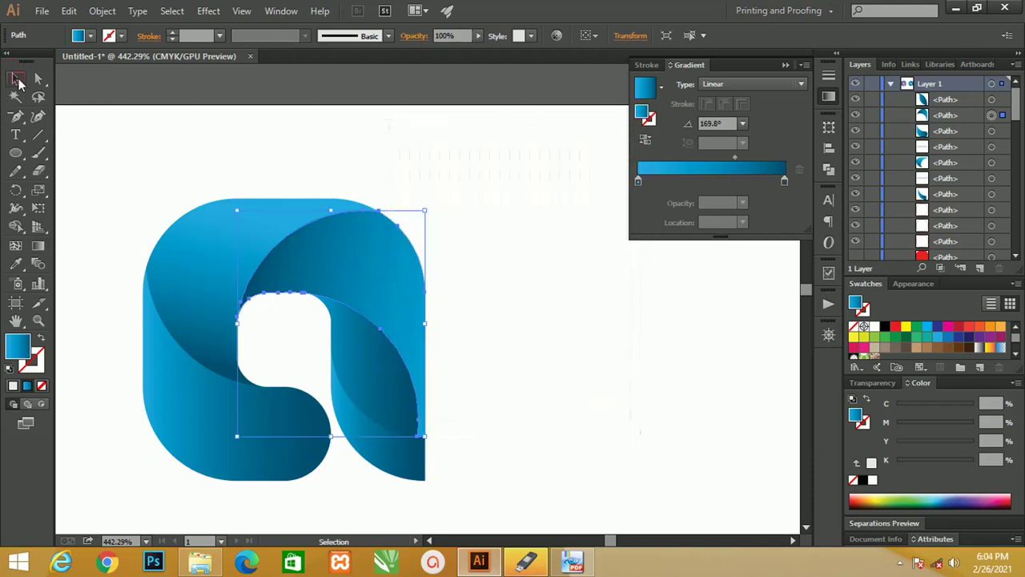
{"action": "left_click", "coordinate": [505, 346]}
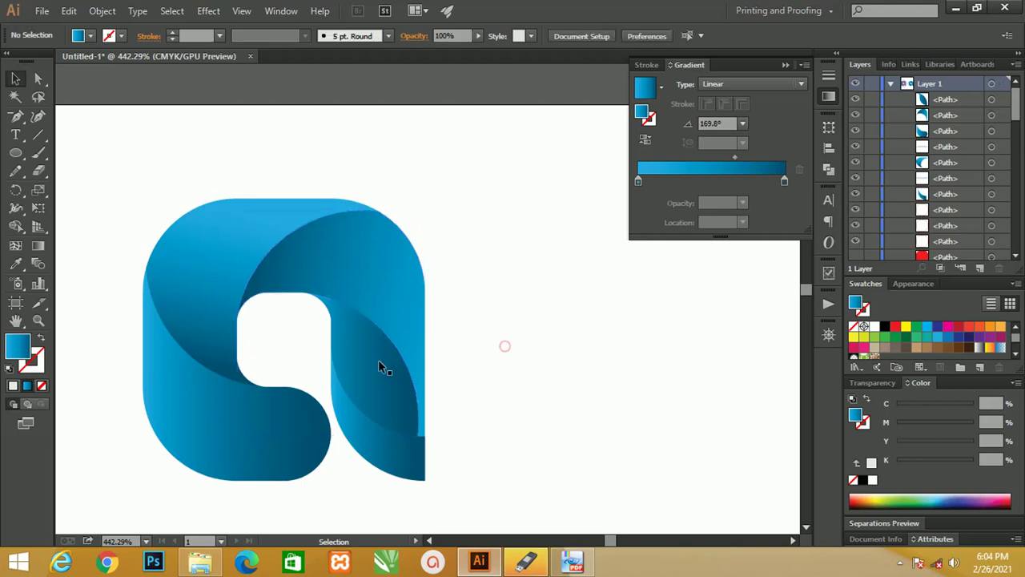
{"action": "left_click", "coordinate": [378, 366]}
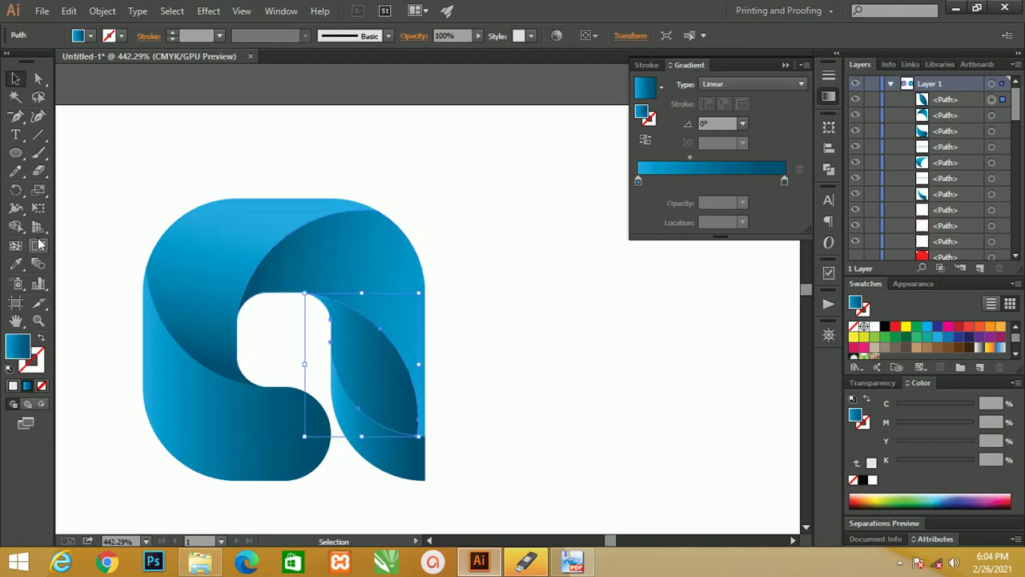
{"action": "left_click", "coordinate": [38, 246]}
{"action": "left_click_drag", "start_coordinate": [321, 320], "coordinate": [400, 423]}
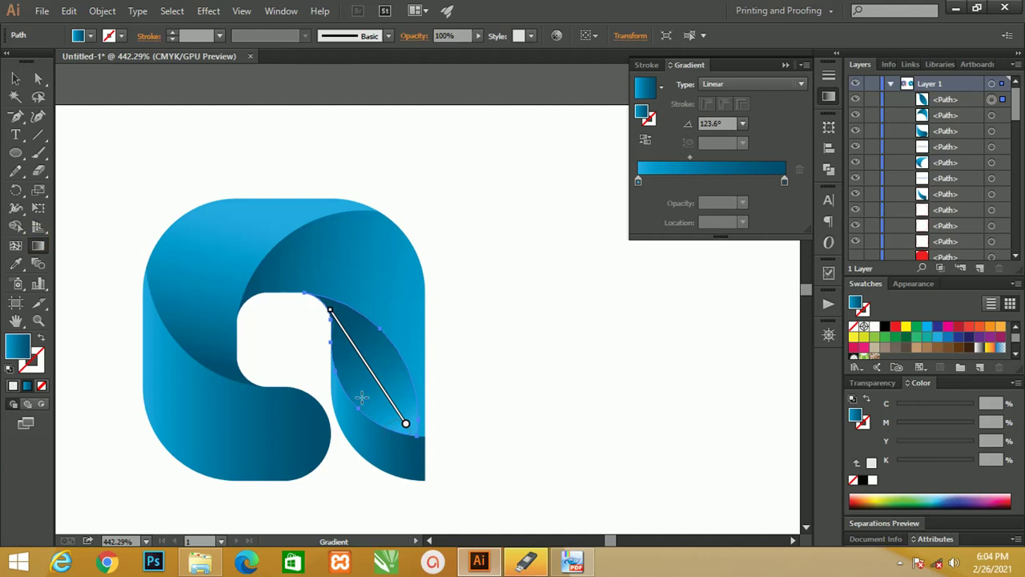
{"action": "left_click_drag", "start_coordinate": [691, 158], "coordinate": [739, 158]}
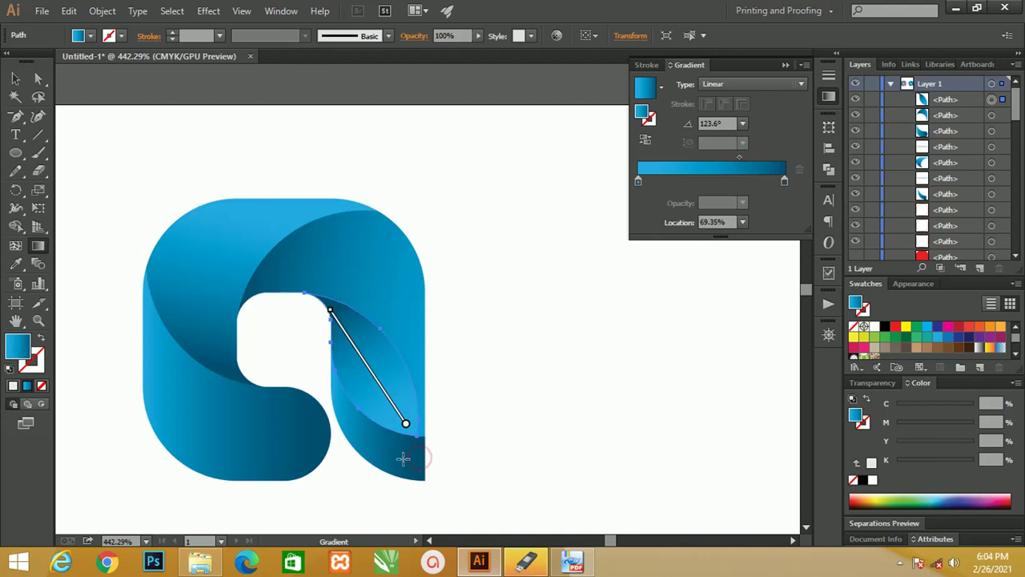
Step: Angle the lower-right tail piece's gradient at 146.5° with its midpoint at 65.83%
{"action": "left_click", "coordinate": [15, 78]}
{"action": "left_click", "coordinate": [504, 316]}
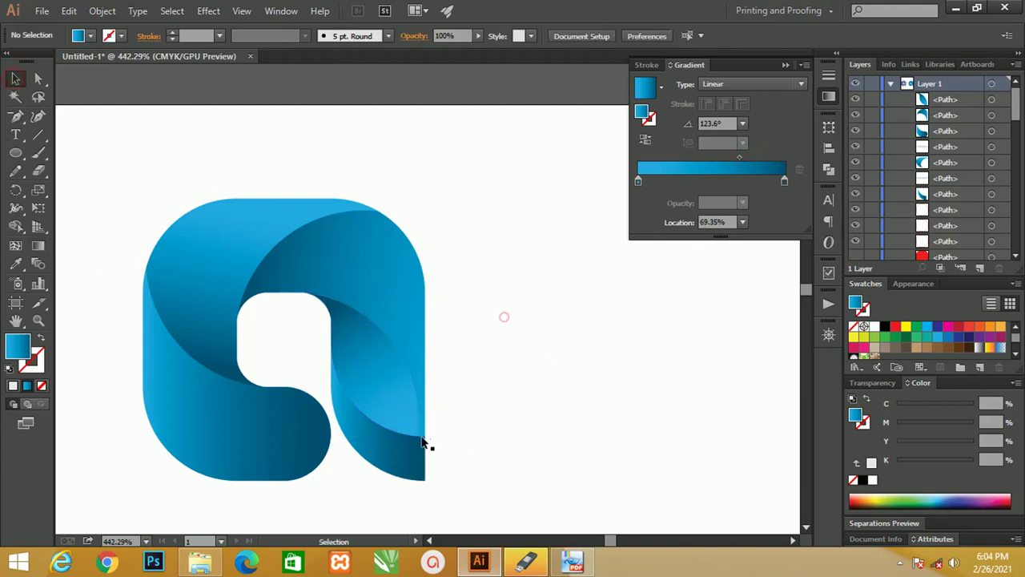
{"action": "key", "text": "g"}
{"action": "left_click_drag", "start_coordinate": [457, 473], "coordinate": [338, 395]}
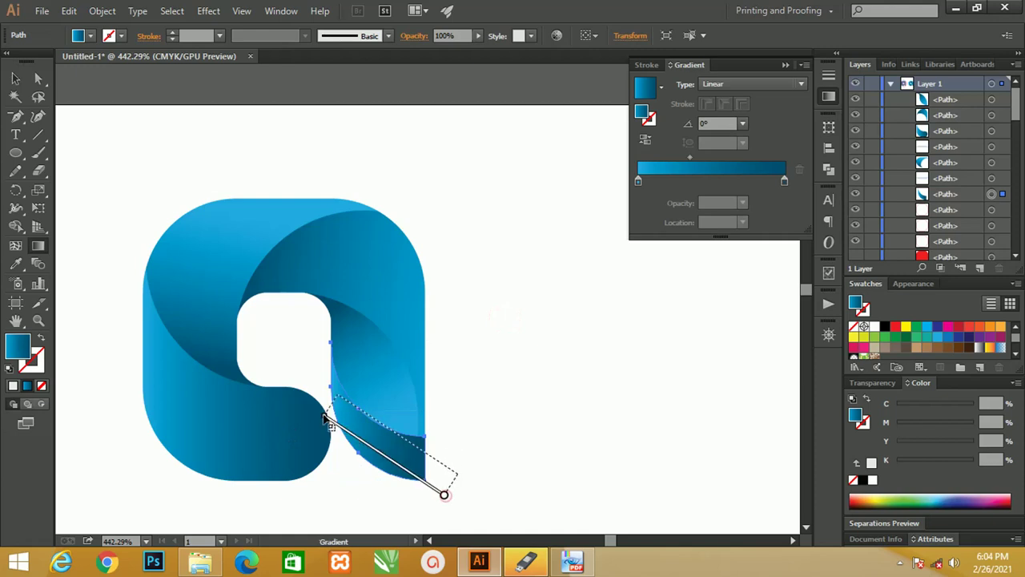
{"action": "mouse_move", "coordinate": [396, 436]}
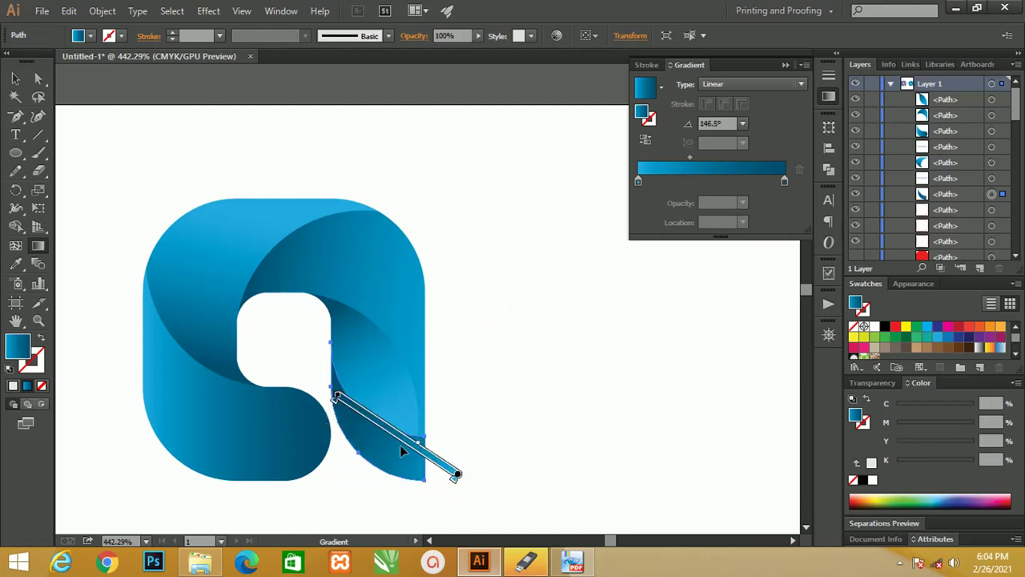
{"action": "left_click_drag", "start_coordinate": [692, 157], "coordinate": [736, 156]}
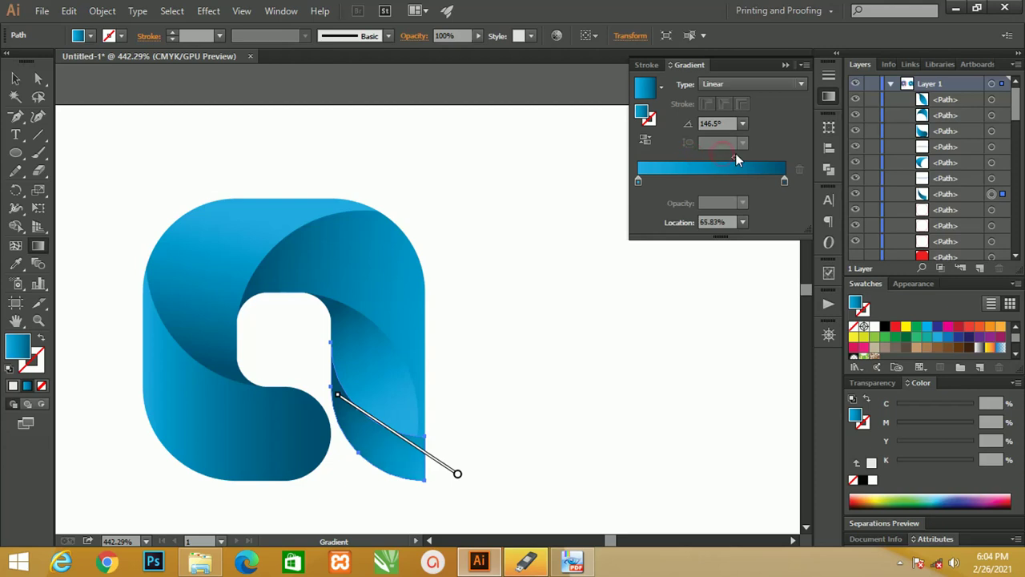
{"action": "double_click", "coordinate": [15, 78]}
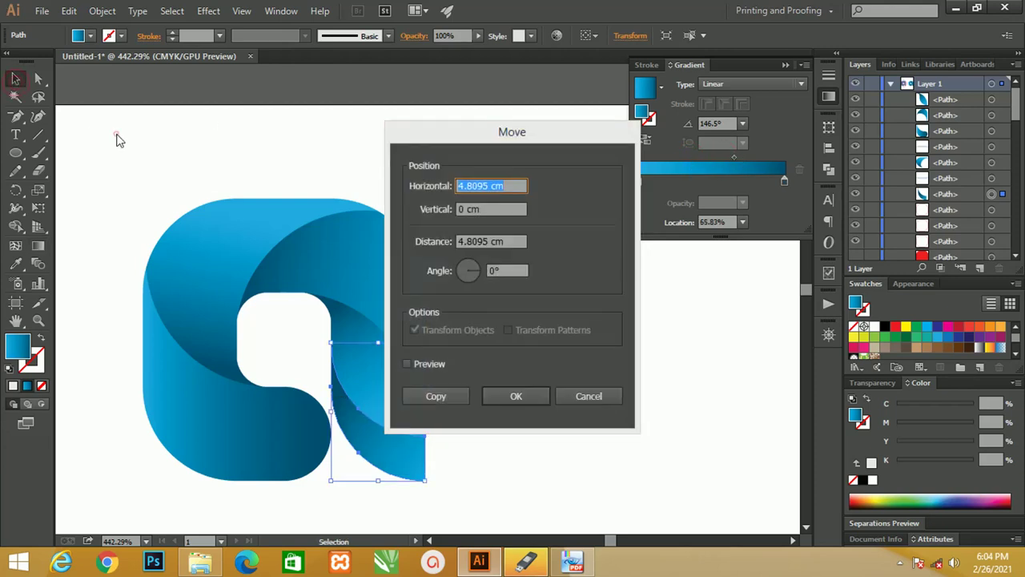
{"action": "left_click", "coordinate": [604, 395]}
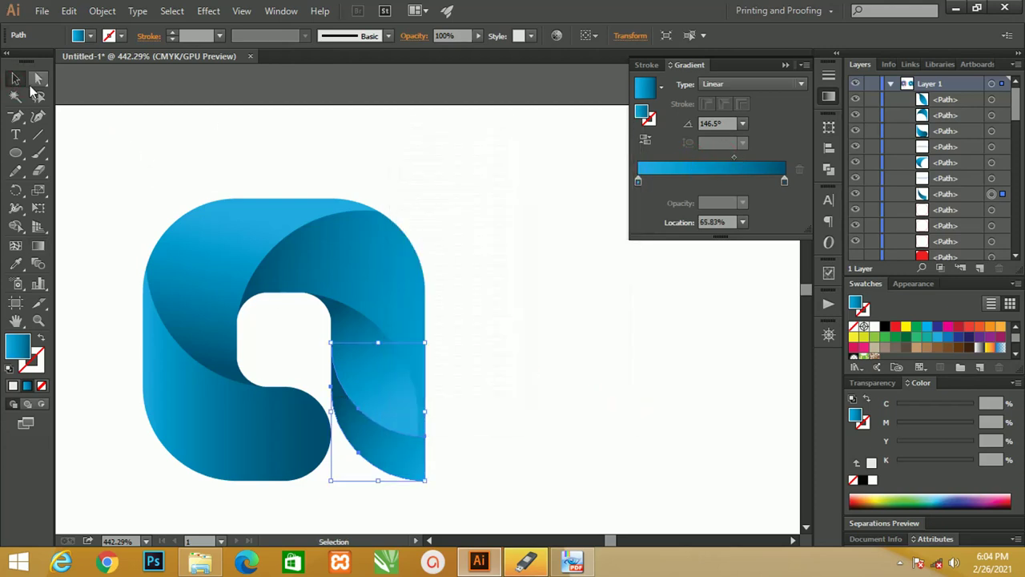
{"action": "left_click", "coordinate": [154, 209]}
{"action": "left_click_drag", "start_coordinate": [154, 209], "coordinate": [217, 174]}
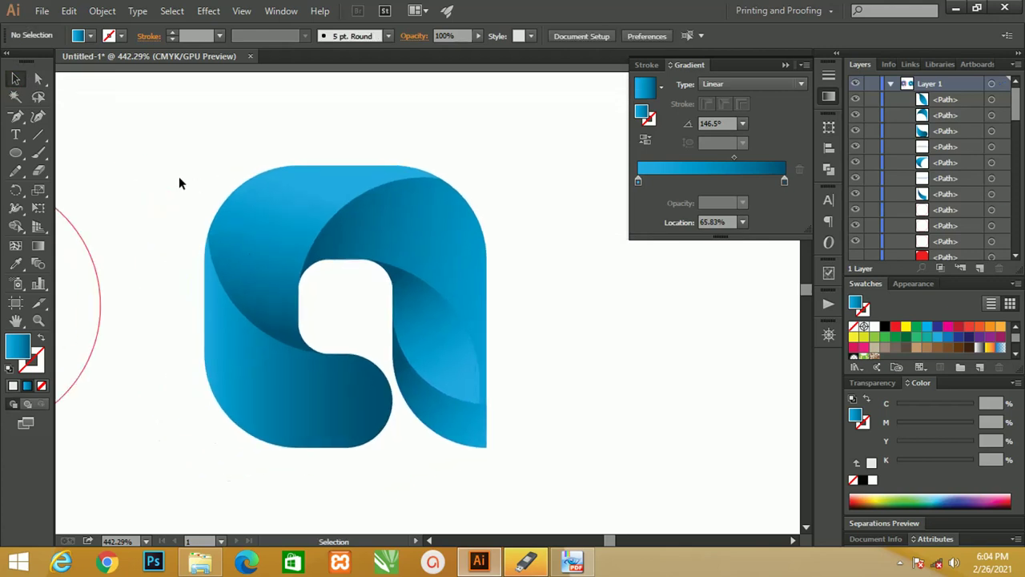
Step: Duplicate the lower-left piece straight downward as an unfilled copy with a black stroke
{"action": "left_click", "coordinate": [294, 361]}
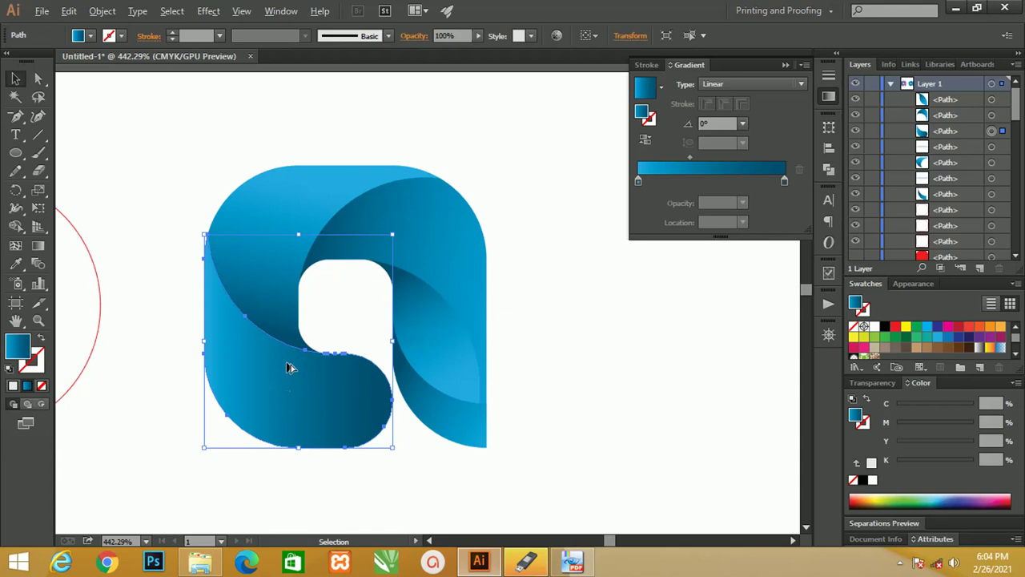
{"action": "left_click_drag", "start_coordinate": [290, 365], "coordinate": [281, 414]}
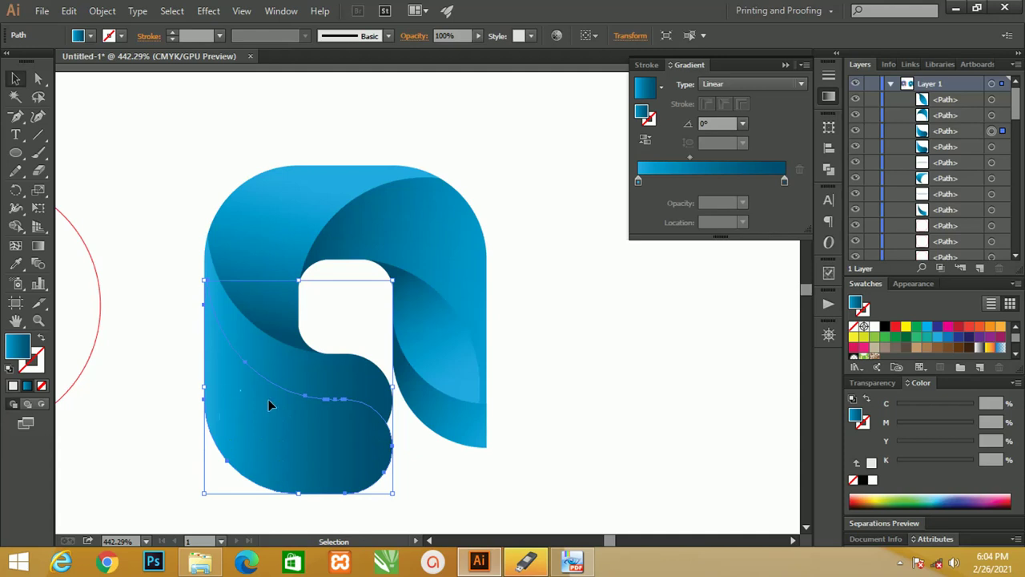
{"action": "key", "text": "d"}
{"action": "left_click", "coordinate": [42, 385]}
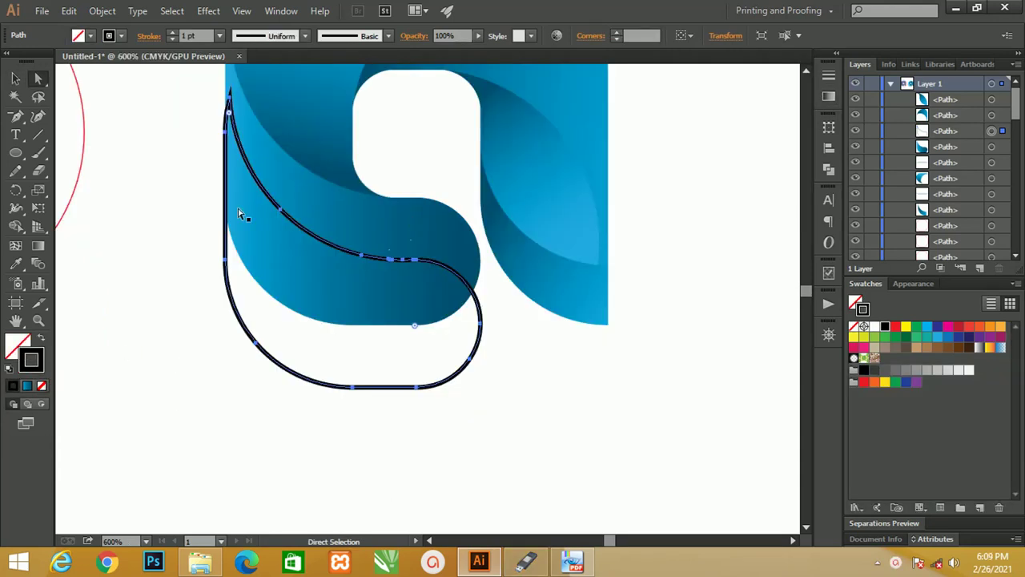
Step: Rotate the isolated outline copy slightly counterclockwise, enlarge it, and nudge it down
{"action": "left_click", "coordinate": [15, 77]}
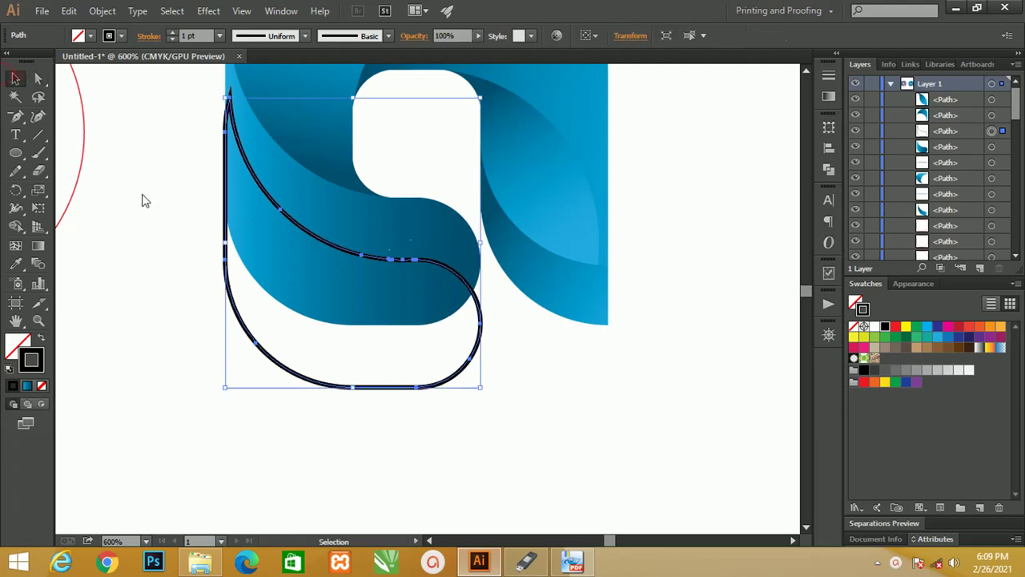
{"action": "double_click", "coordinate": [447, 271]}
{"action": "scroll", "coordinate": [480, 365], "scroll_direction": "up", "scroll_amount": 1}
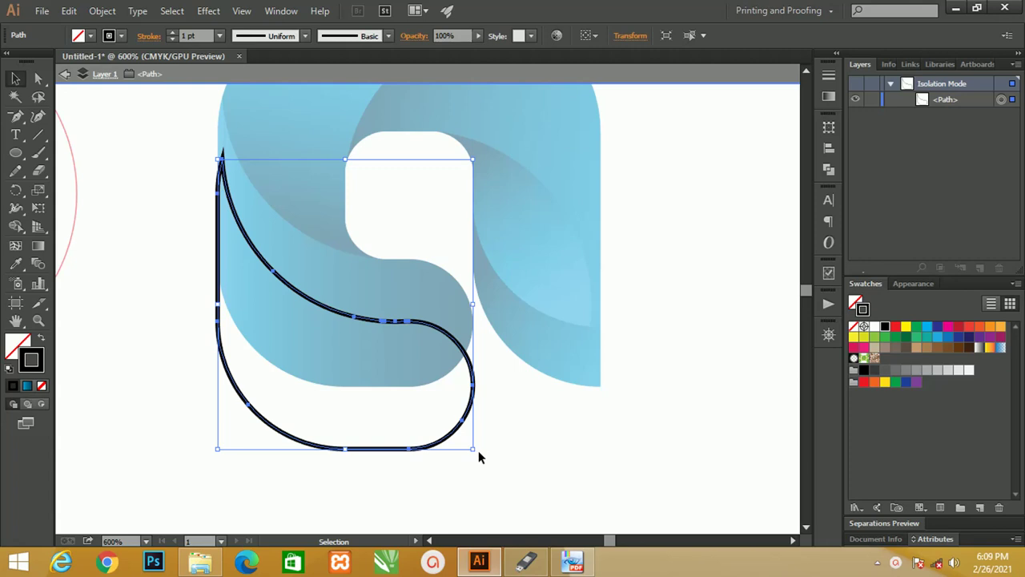
{"action": "left_click_drag", "start_coordinate": [478, 456], "coordinate": [481, 450]}
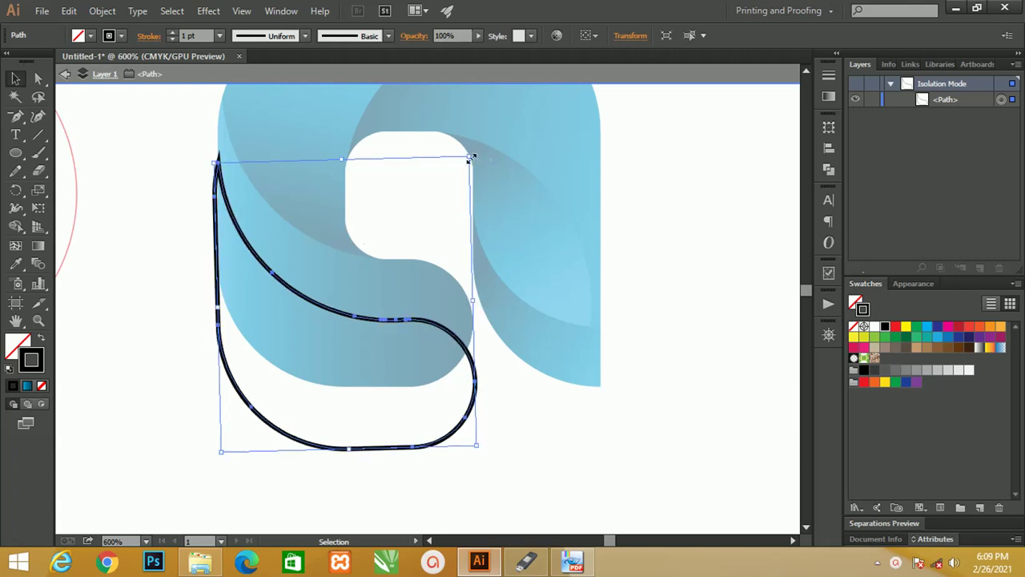
{"action": "left_click_drag", "start_coordinate": [471, 159], "coordinate": [486, 147]}
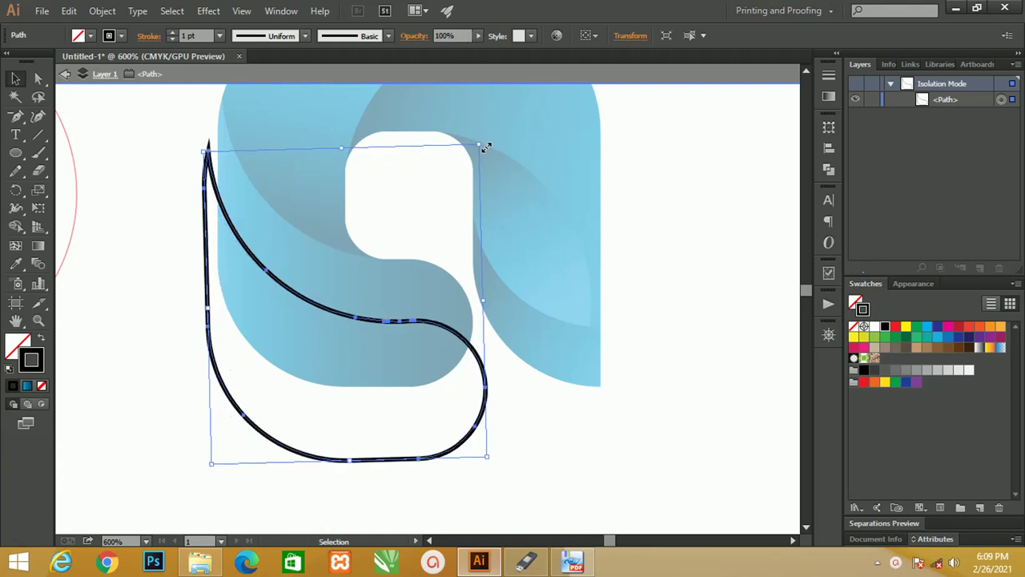
{"action": "key", "text": "Down"}
{"action": "key", "text": "Down"}
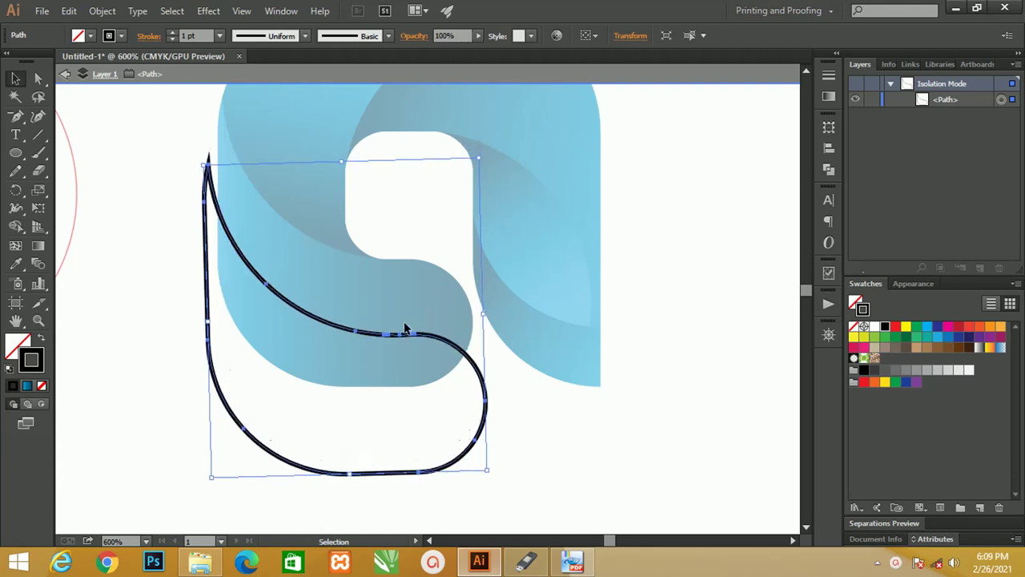
{"action": "key", "text": "Down"}
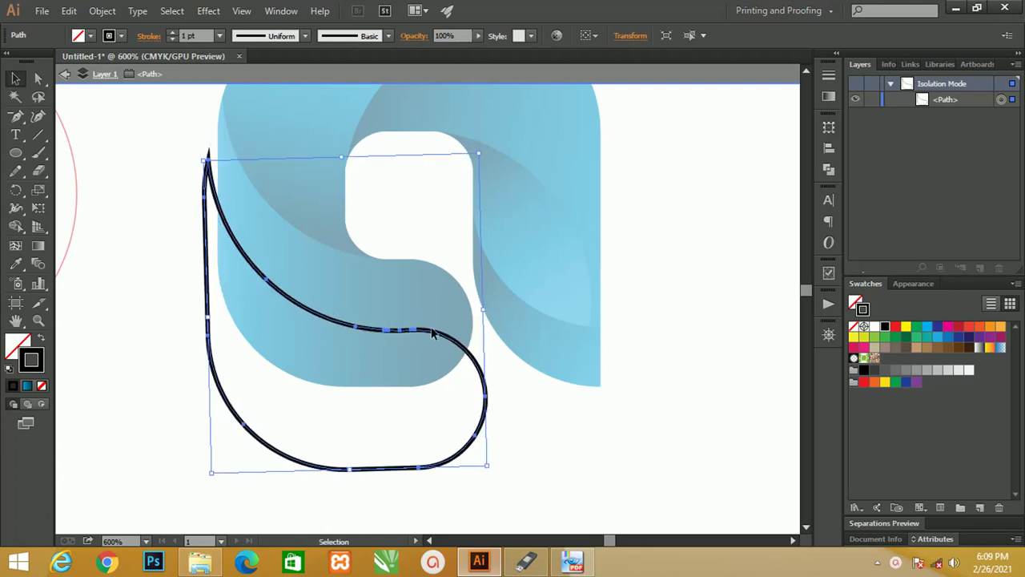
Step: Drag the outline's right-hand anchor points so its end runs beneath the right piece
{"action": "left_click", "coordinate": [40, 79]}
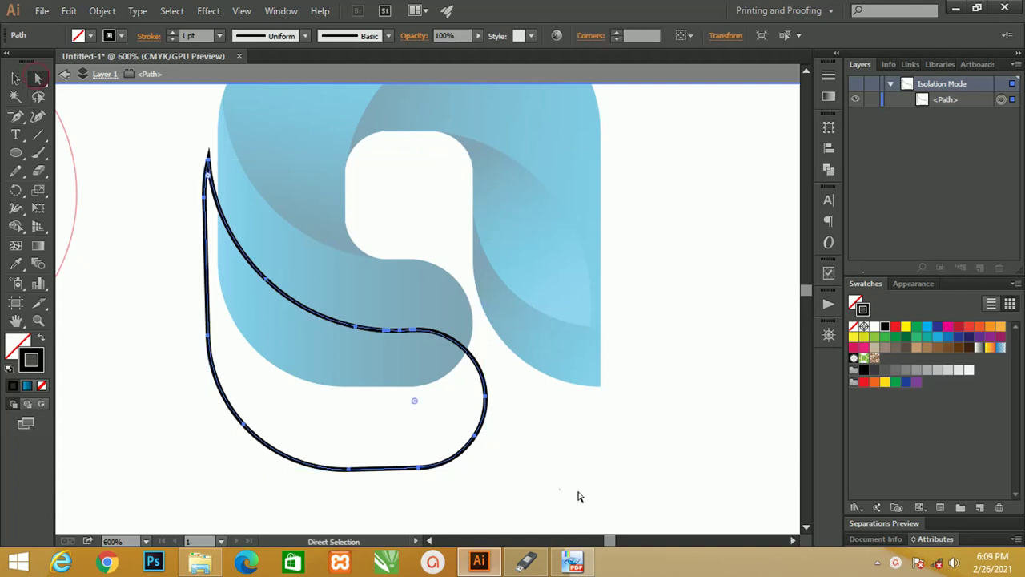
{"action": "left_click_drag", "start_coordinate": [606, 500], "coordinate": [359, 300]}
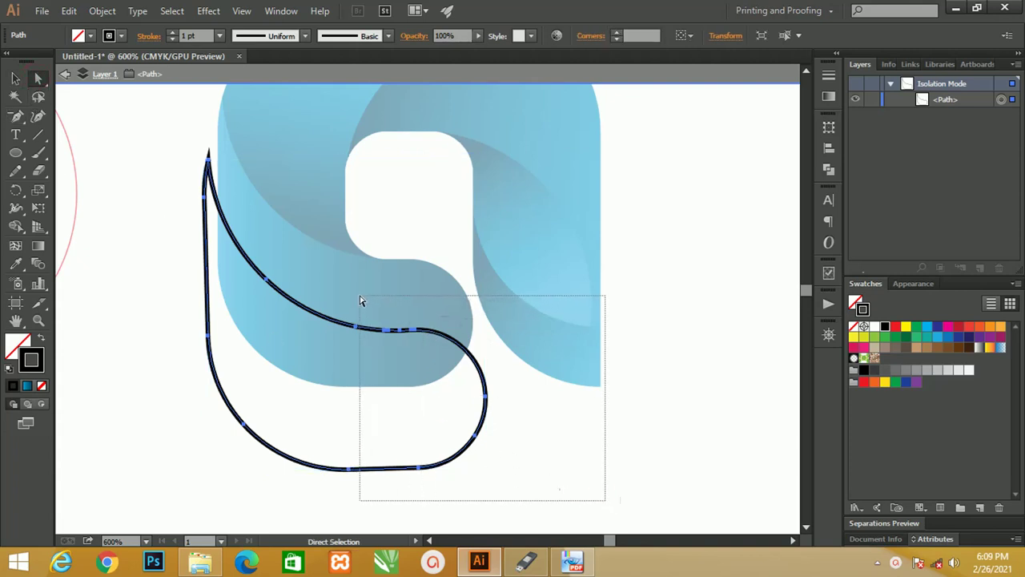
{"action": "left_click_drag", "start_coordinate": [410, 330], "coordinate": [548, 335]}
{"action": "key", "text": "ctrl+z"}
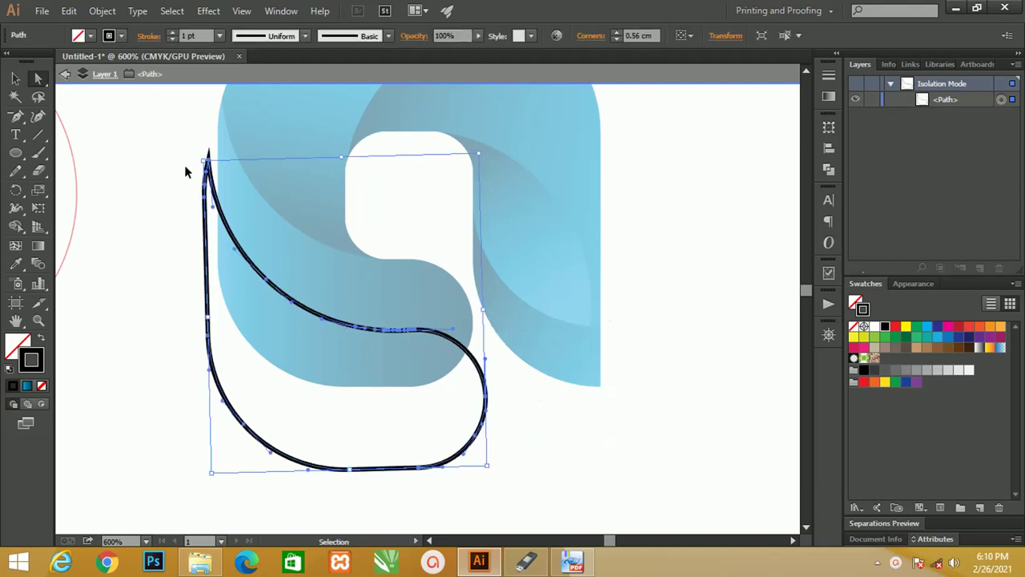
{"action": "left_click", "coordinate": [533, 428]}
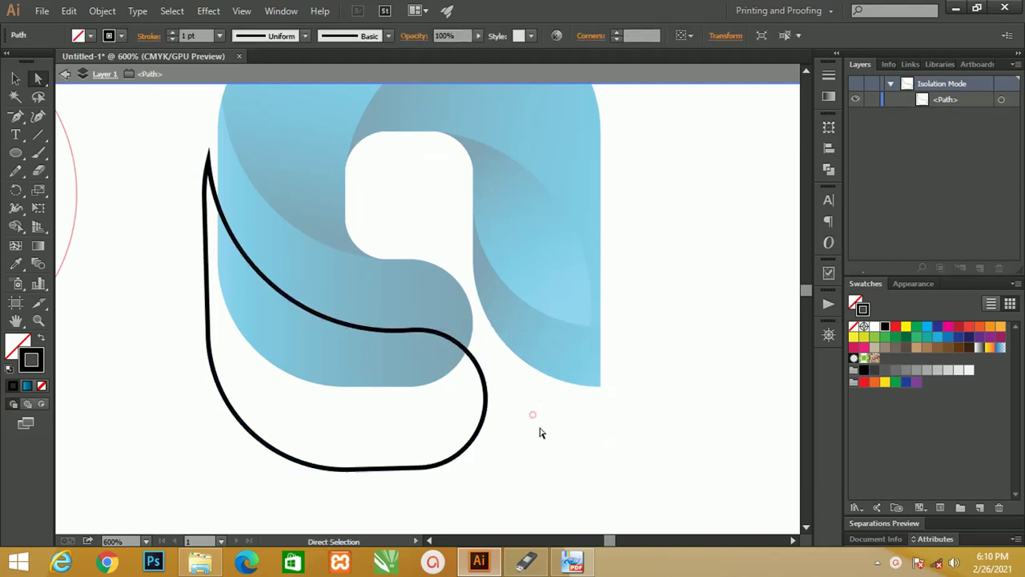
{"action": "left_click_drag", "start_coordinate": [589, 493], "coordinate": [370, 343]}
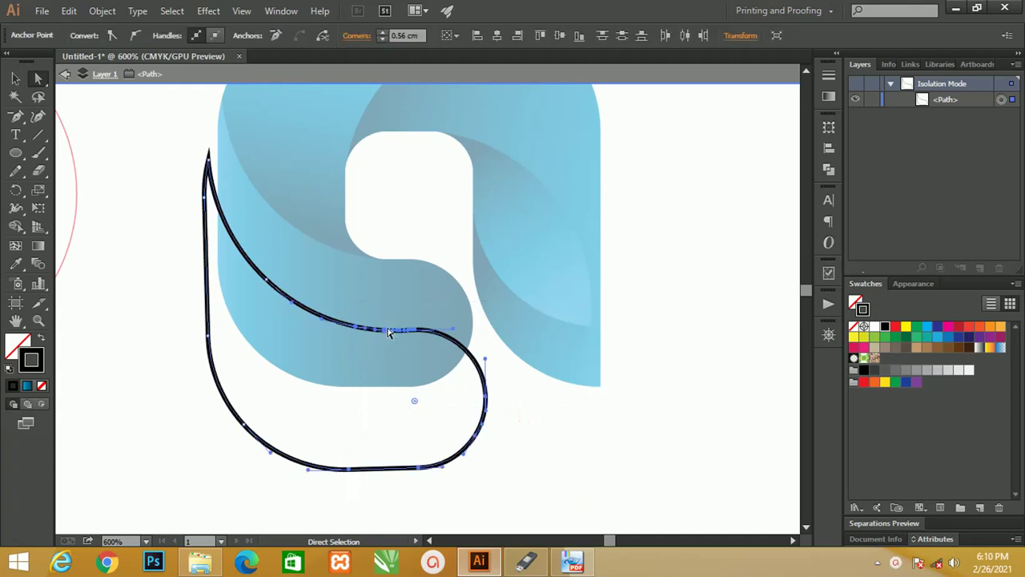
{"action": "mouse_move", "coordinate": [518, 492]}
{"action": "left_mouse_down"}
{"action": "mouse_move", "coordinate": [377, 324]}
{"action": "mouse_move", "coordinate": [383, 336]}
{"action": "mouse_move", "coordinate": [507, 347]}
{"action": "left_mouse_up"}
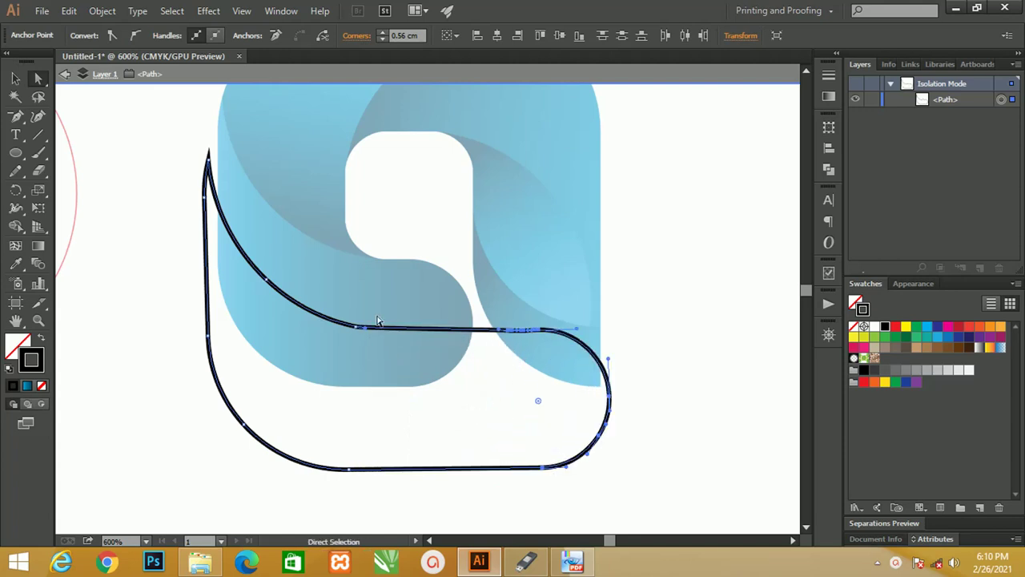
{"action": "left_click", "coordinate": [19, 81]}
Step: Build a black-filled shape from the region enclosed by the outline and blue piece
{"action": "key", "text": "Escape"}
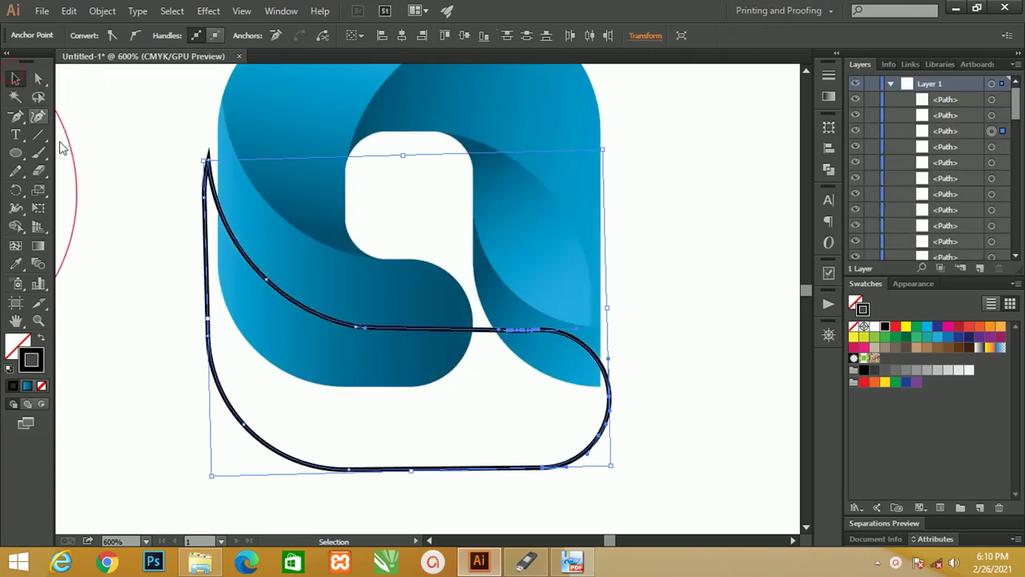
{"action": "left_click", "coordinate": [121, 220]}
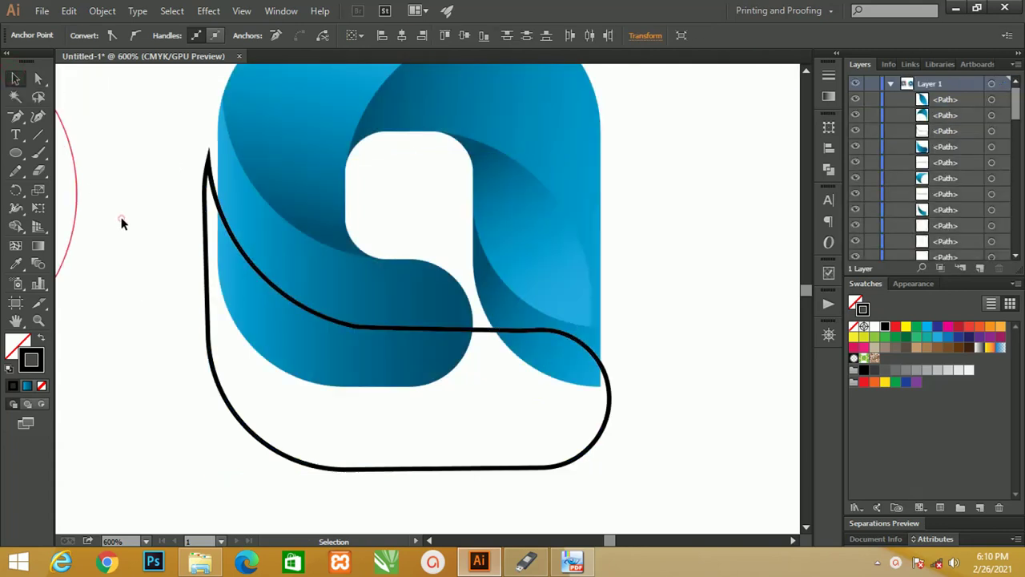
{"action": "left_click", "coordinate": [477, 329]}
{"action": "left_click", "coordinate": [410, 353], "text": "shift"}
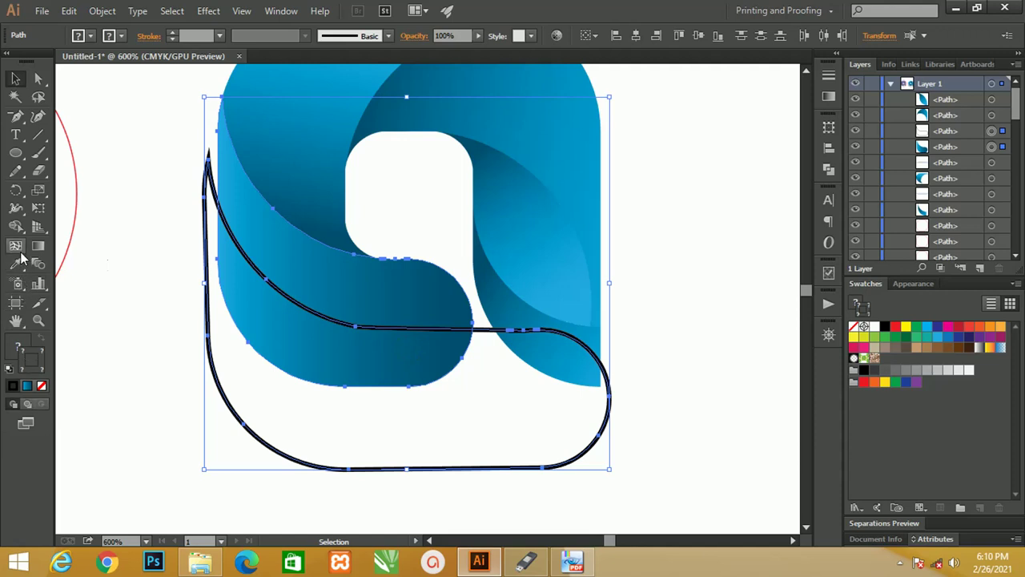
{"action": "key", "text": "shift+m"}
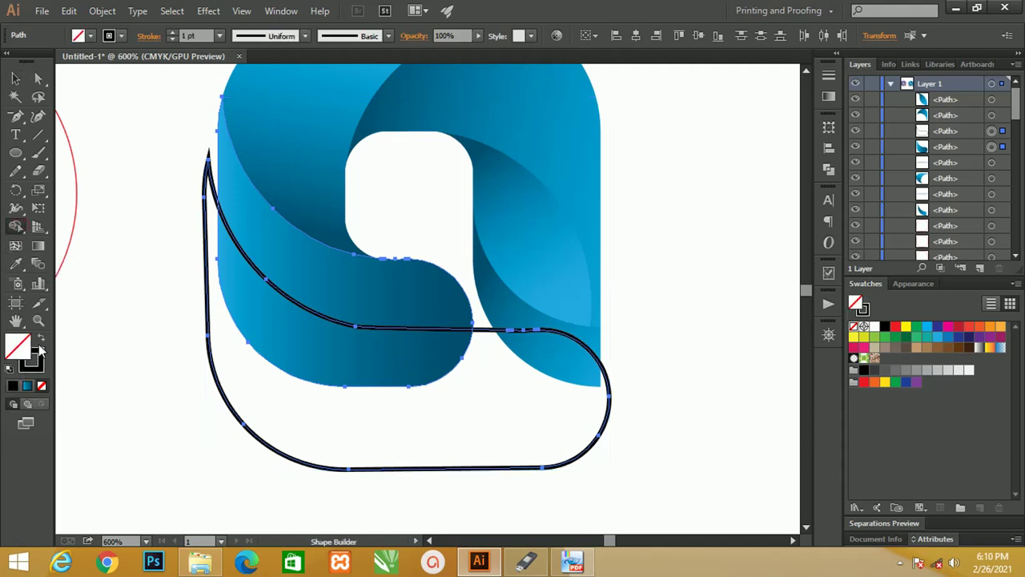
{"action": "left_click", "coordinate": [43, 342]}
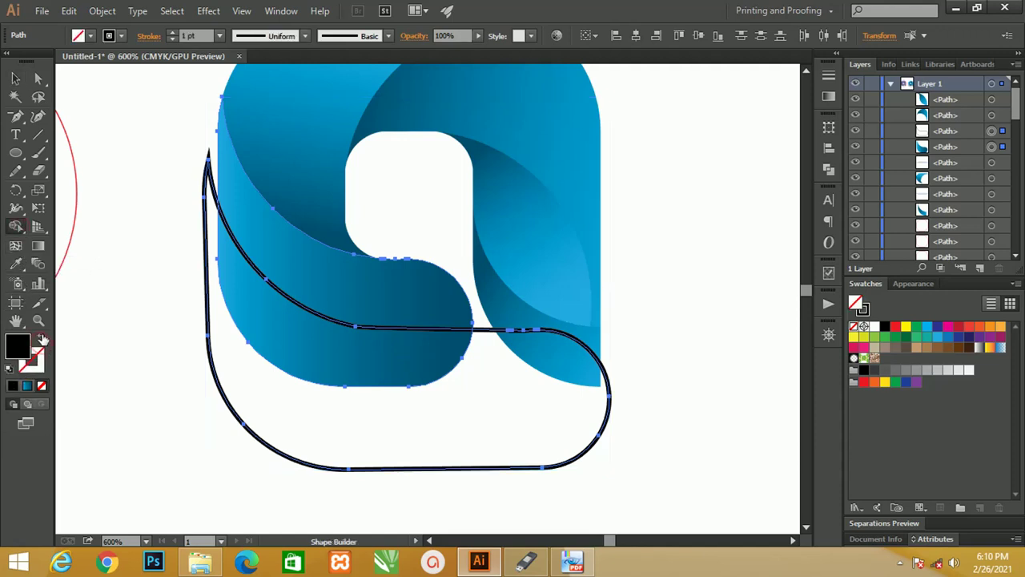
{"action": "left_click", "coordinate": [305, 350]}
Step: Delete the leftover black curved outline path
{"action": "key", "text": "v"}
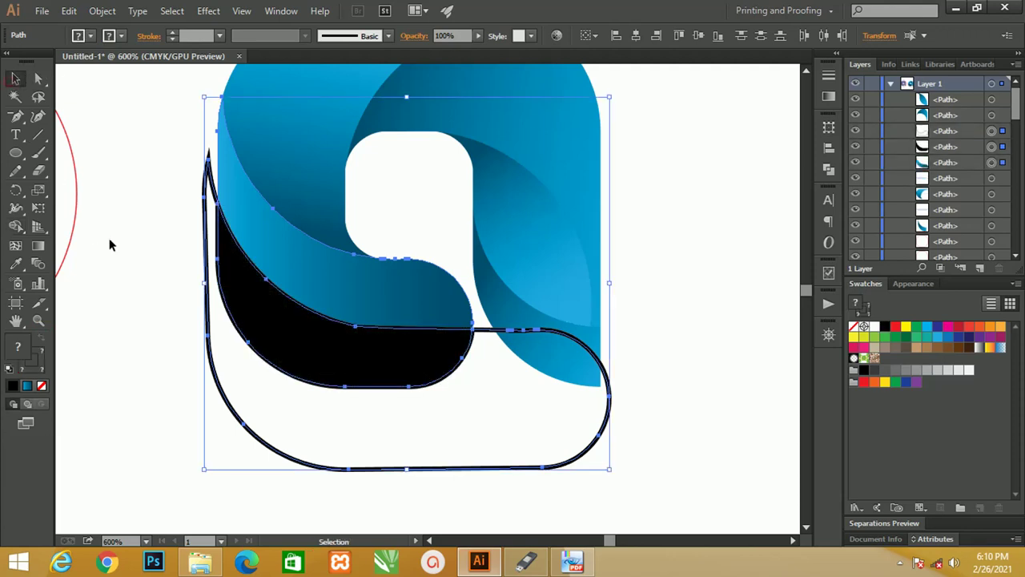
{"action": "left_click", "coordinate": [110, 240]}
{"action": "left_click", "coordinate": [215, 381]}
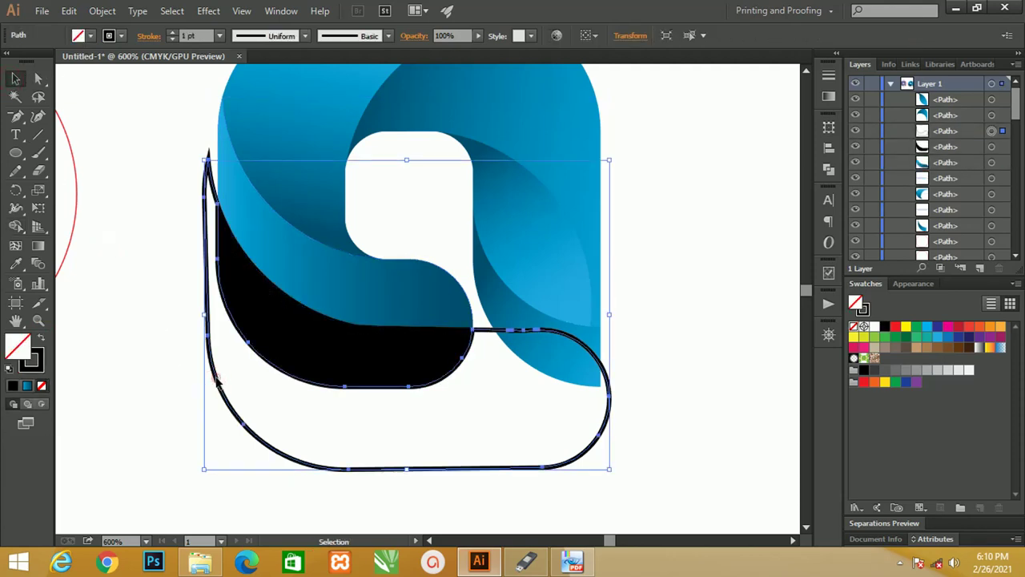
{"action": "key", "text": "Delete"}
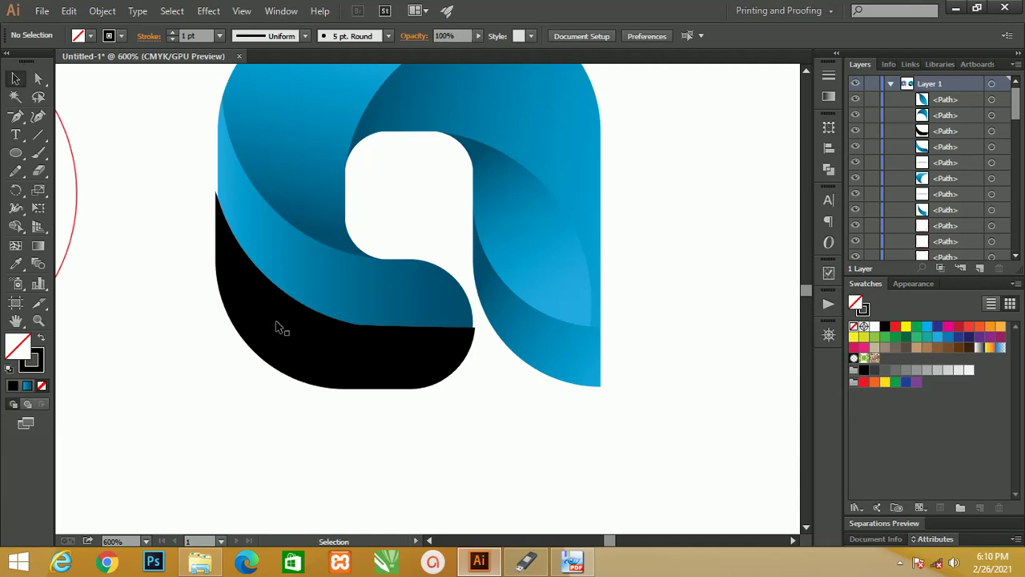
{"action": "left_click", "coordinate": [275, 322]}
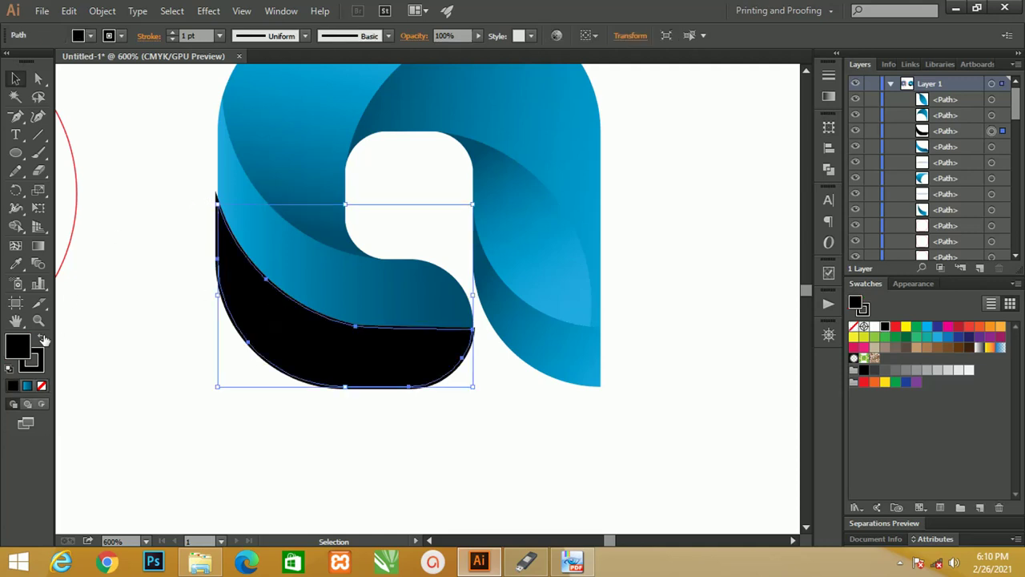
Step: Eyedropper the blue gradient onto the black lower-left piece and angle it diagonally
{"action": "key", "text": "i"}
{"action": "left_click", "coordinate": [290, 247]}
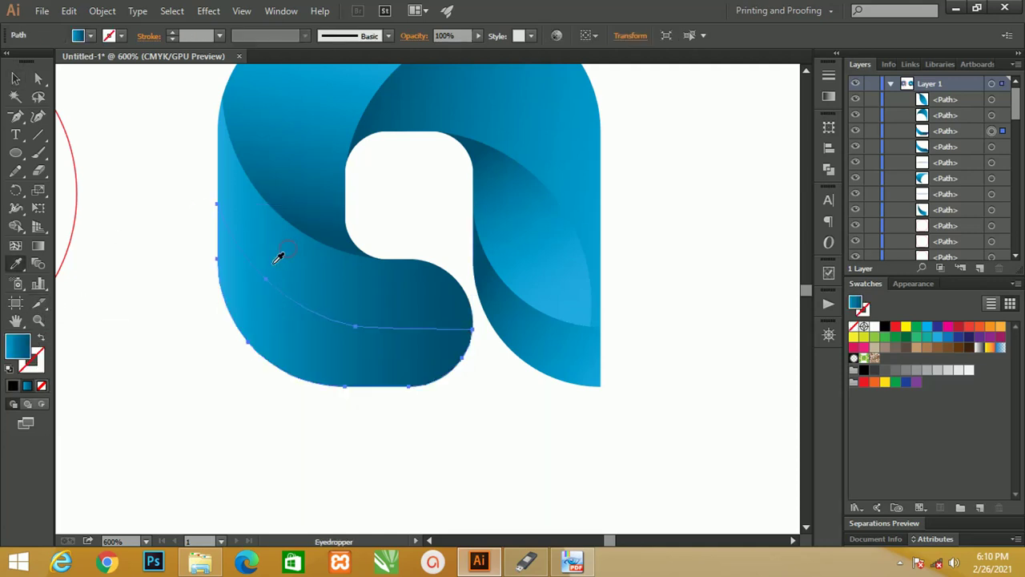
{"action": "key", "text": "g"}
{"action": "left_click_drag", "start_coordinate": [245, 385], "coordinate": [355, 334]}
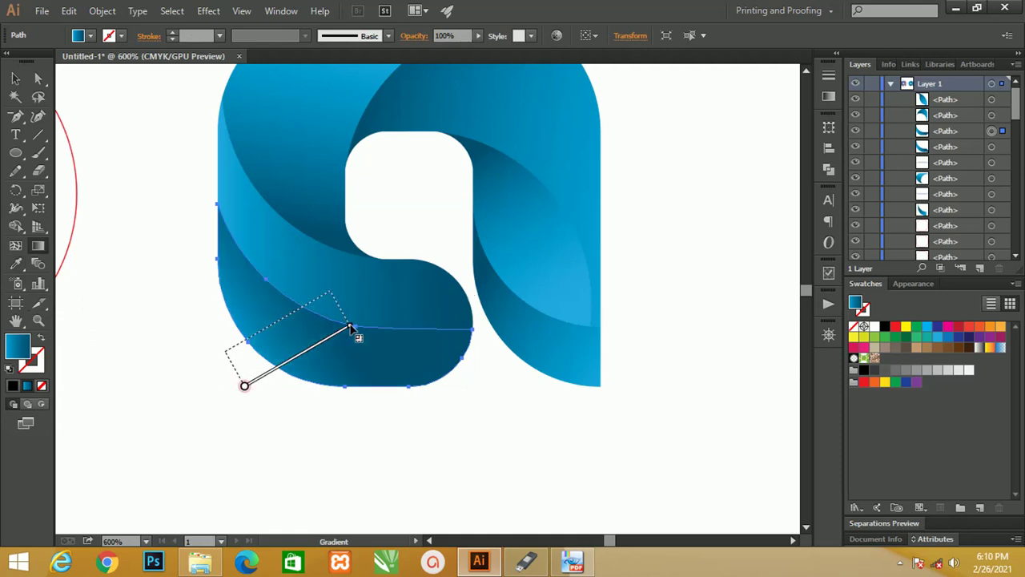
{"action": "mouse_move", "coordinate": [287, 400]}
{"action": "left_mouse_down"}
{"action": "mouse_move", "coordinate": [337, 346]}
{"action": "mouse_move", "coordinate": [407, 323]}
{"action": "left_mouse_up"}
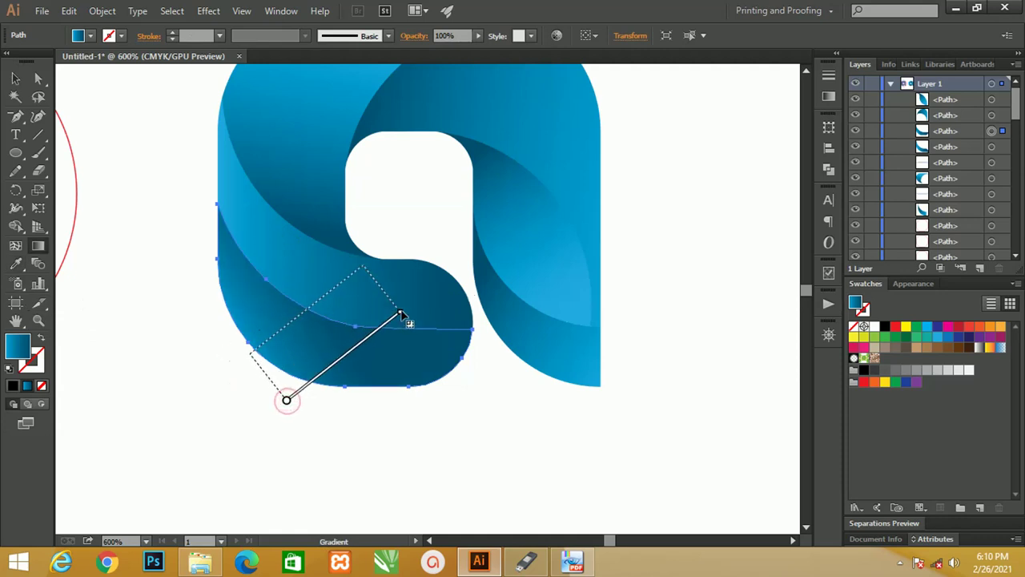
{"action": "left_click_drag", "start_coordinate": [250, 353], "coordinate": [363, 265]}
{"action": "left_click_drag", "start_coordinate": [229, 423], "coordinate": [405, 334]}
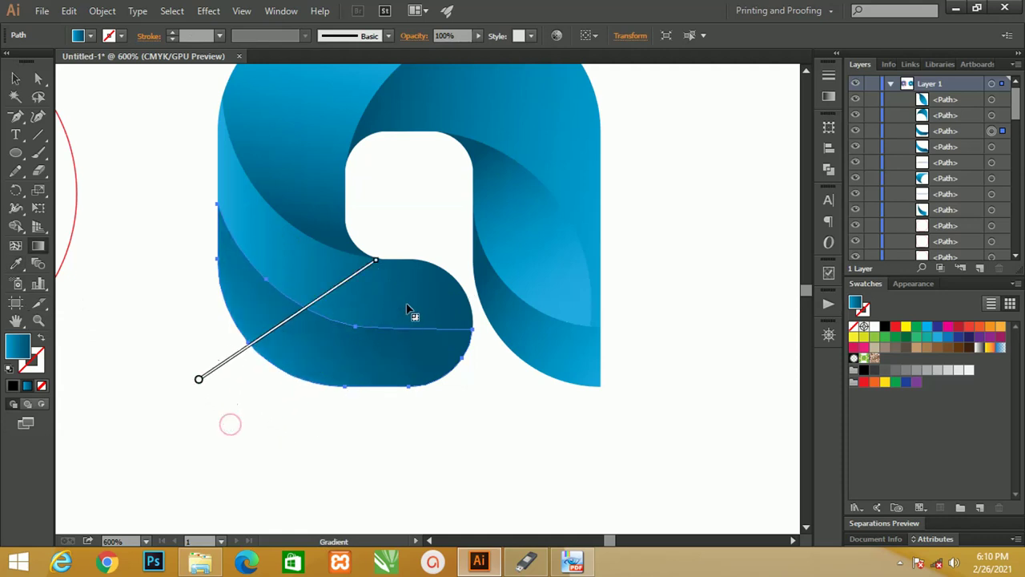
{"action": "left_click_drag", "start_coordinate": [260, 388], "coordinate": [403, 302]}
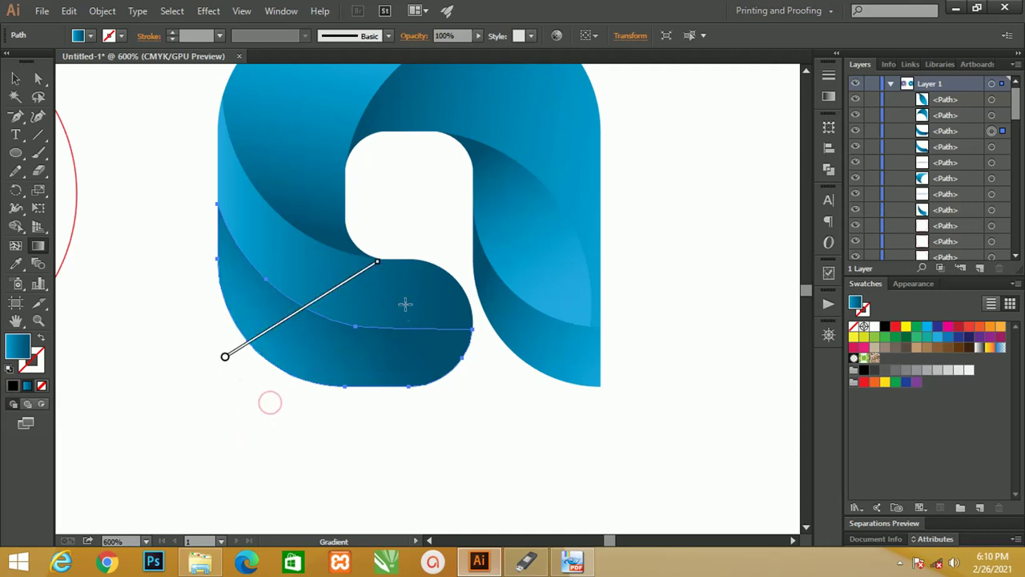
Step: Run the bottom blue piece's gradient nearly horizontally across it
{"action": "left_click", "coordinate": [17, 80]}
{"action": "left_click", "coordinate": [131, 140]}
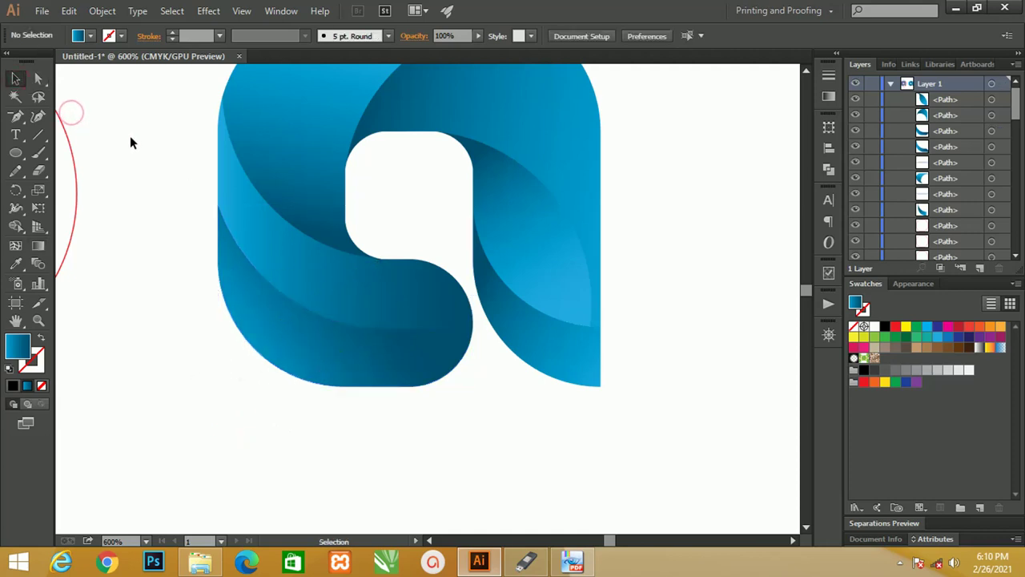
{"action": "key", "text": "g"}
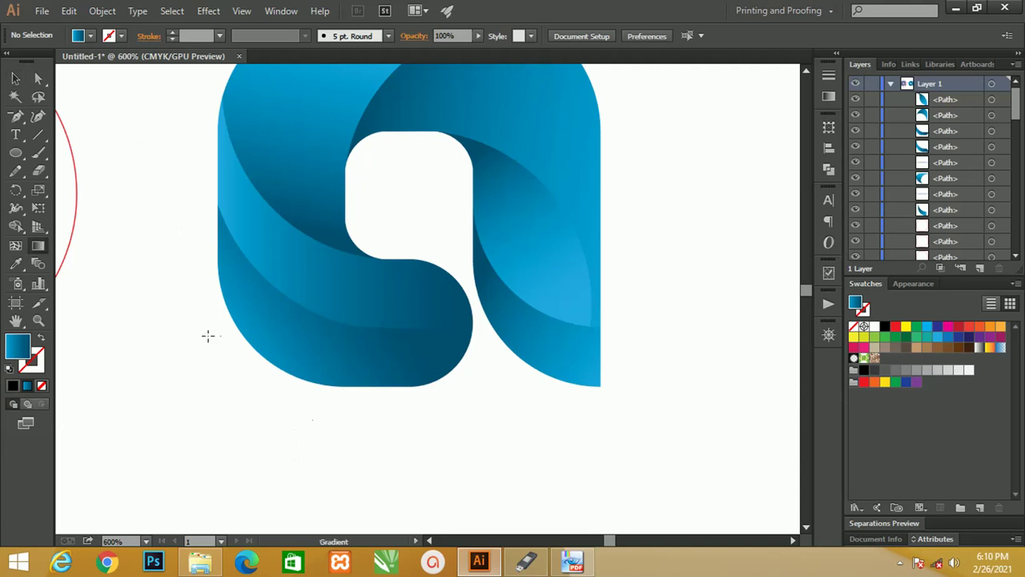
{"action": "left_click", "coordinate": [273, 316]}
{"action": "left_click_drag", "start_coordinate": [136, 314], "coordinate": [421, 309]}
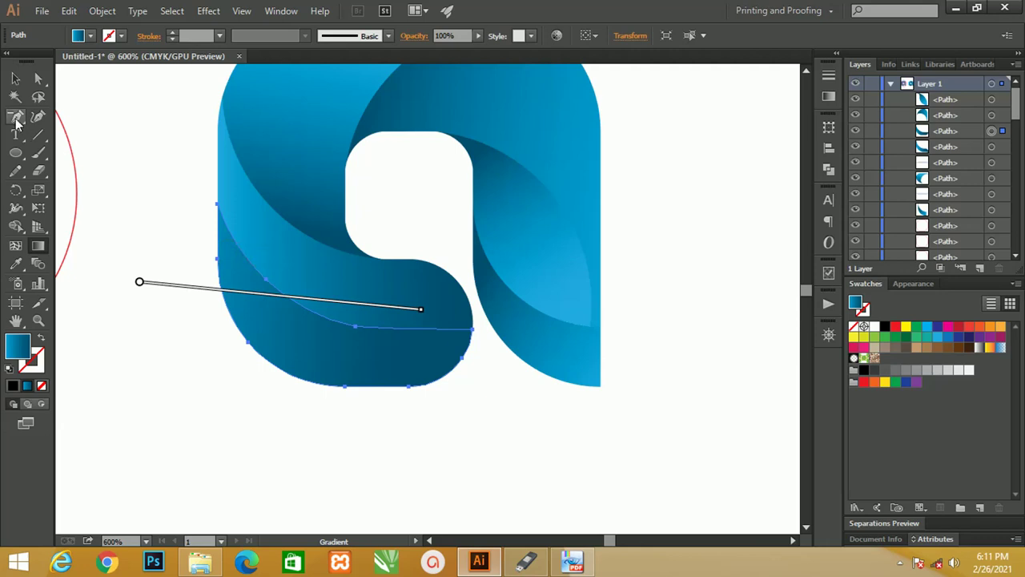
Step: Re-angle the upper-left swirl piece's gradient roughly horizontally
{"action": "left_click", "coordinate": [15, 78]}
{"action": "left_click", "coordinate": [91, 138]}
{"action": "left_click", "coordinate": [300, 245]}
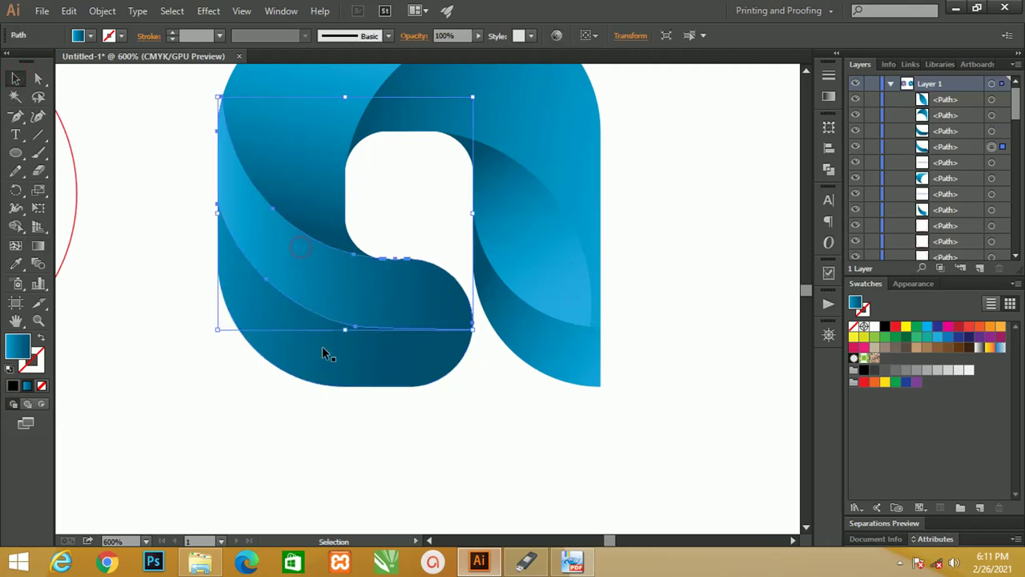
{"action": "key", "text": "g"}
{"action": "left_click_drag", "start_coordinate": [133, 270], "coordinate": [454, 280]}
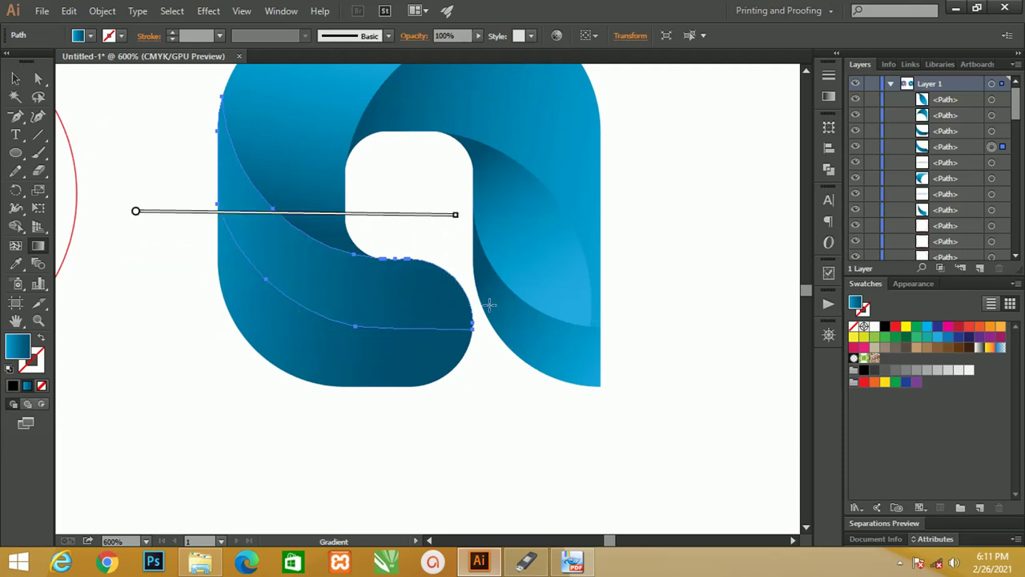
{"action": "left_click_drag", "start_coordinate": [225, 270], "coordinate": [491, 302]}
{"action": "left_click_drag", "start_coordinate": [226, 203], "coordinate": [499, 241]}
Step: Redraw the upper-left piece's gradient on a steep top-to-bottom diagonal
{"action": "key", "text": "v"}
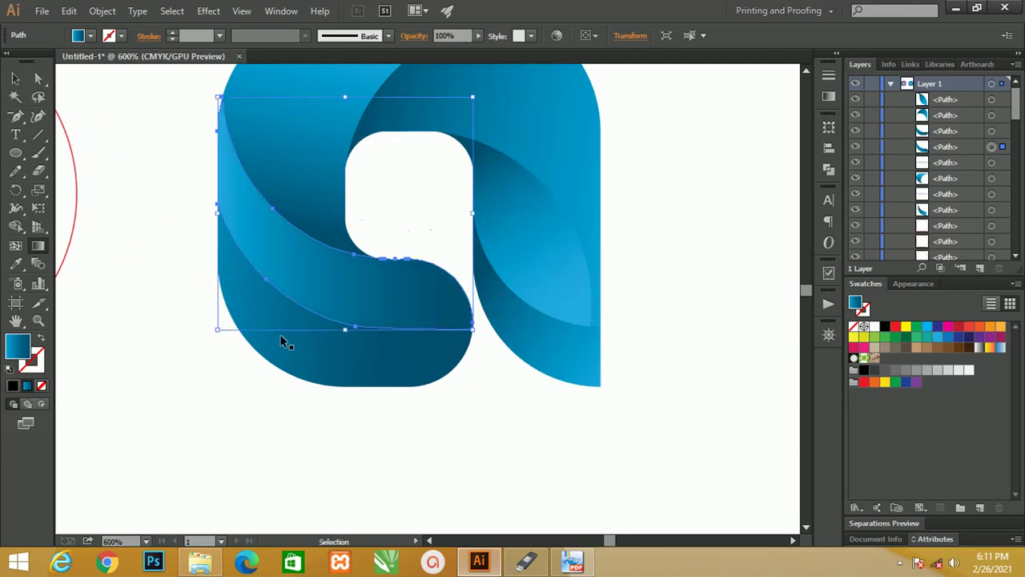
{"action": "key", "text": "g"}
{"action": "mouse_move", "coordinate": [242, 141]}
{"action": "left_mouse_down"}
{"action": "mouse_move", "coordinate": [362, 324]}
{"action": "mouse_move", "coordinate": [297, 419]}
{"action": "left_mouse_up"}
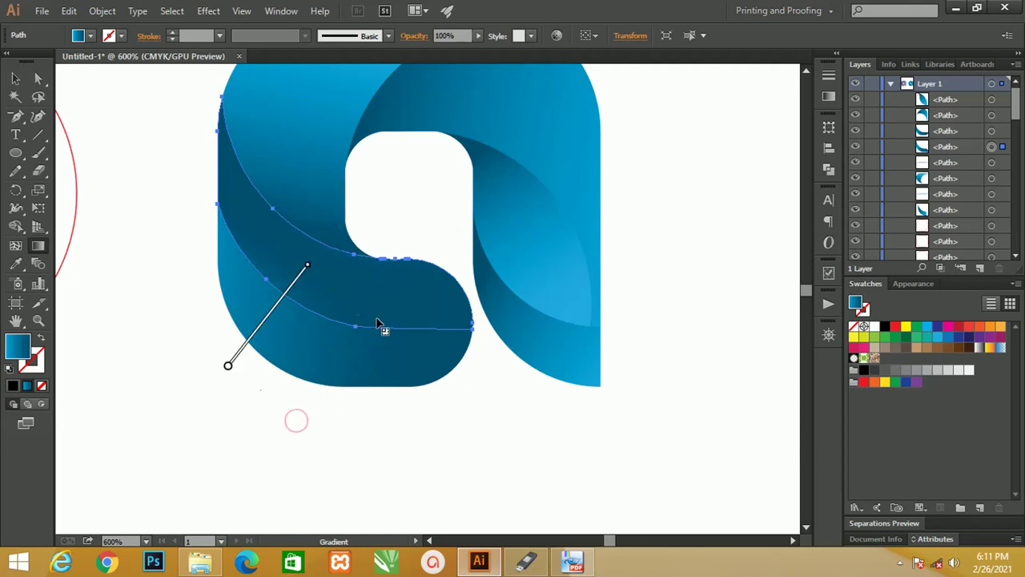
{"action": "key", "text": "v"}
{"action": "key", "text": "g"}
{"action": "key", "text": "v"}
{"action": "left_click", "coordinate": [124, 202]}
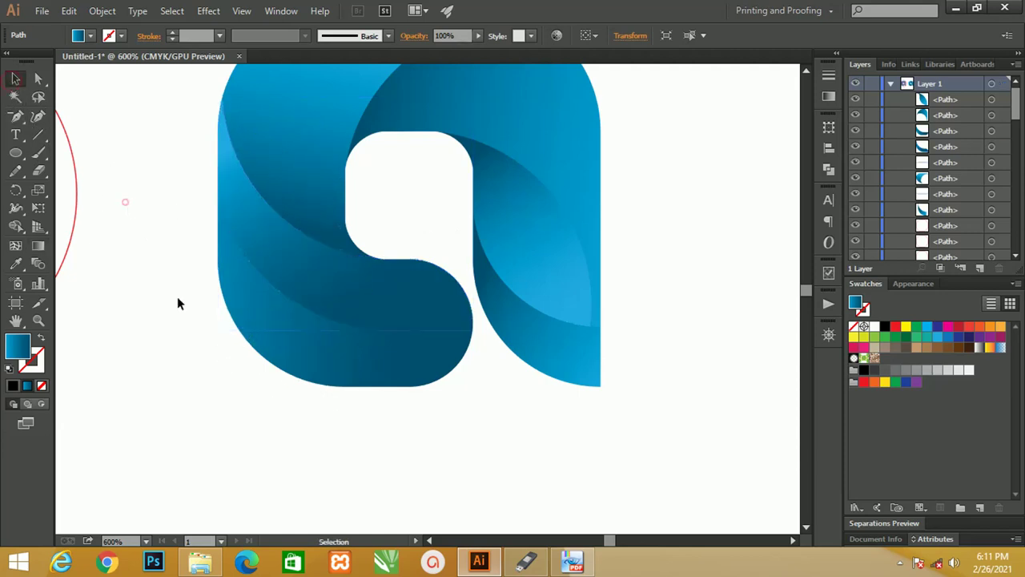
Step: Give the lower-left piece a longer diagonal gradient from lower left to upper right
{"action": "left_click", "coordinate": [338, 382]}
{"action": "key", "text": "g"}
{"action": "left_click_drag", "start_coordinate": [273, 435], "coordinate": [427, 320]}
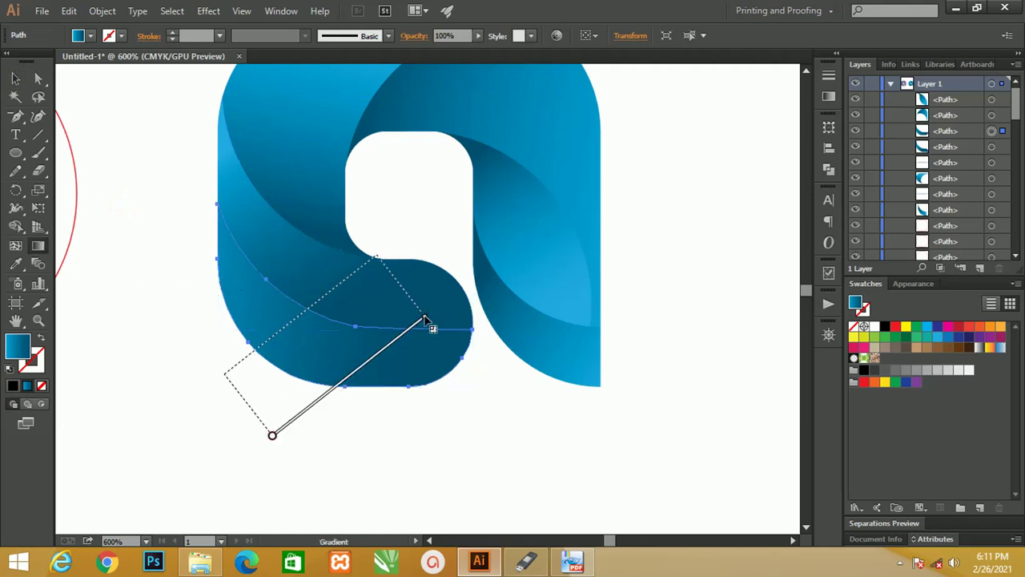
{"action": "left_click", "coordinate": [15, 78]}
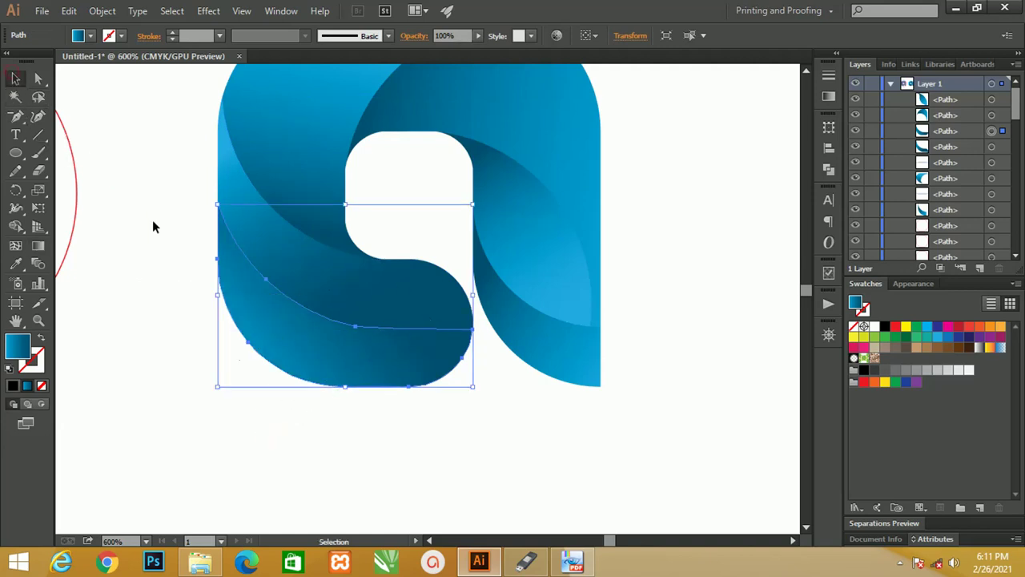
{"action": "key", "text": "g"}
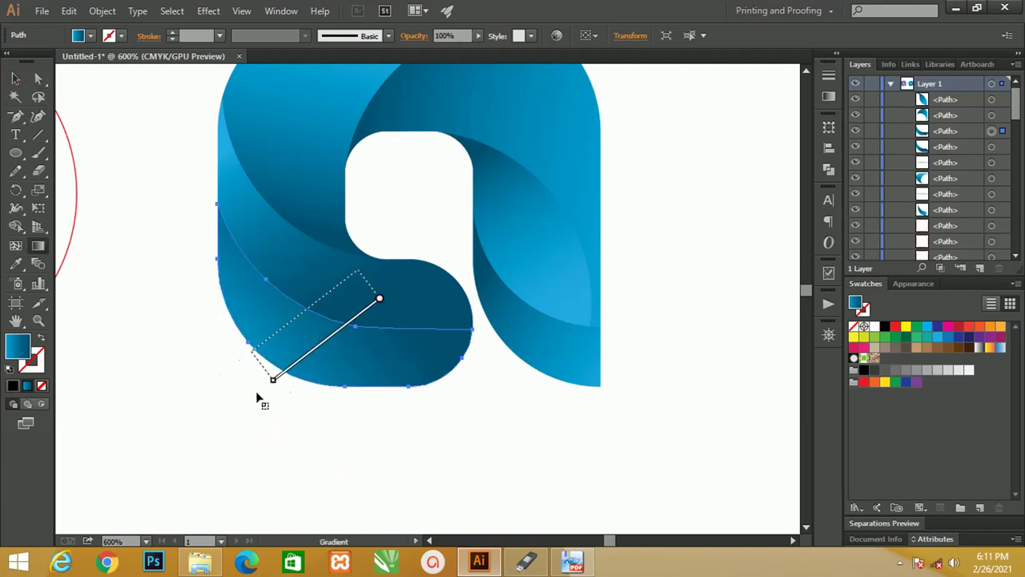
{"action": "left_click_drag", "start_coordinate": [358, 270], "coordinate": [231, 367]}
{"action": "left_click_drag", "start_coordinate": [243, 426], "coordinate": [416, 294]}
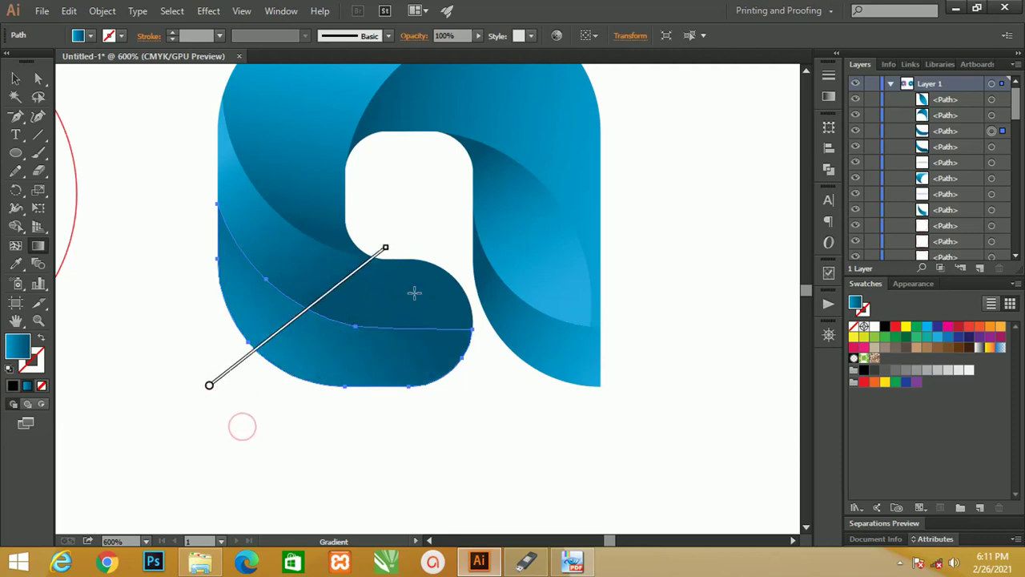
Step: Deselect everything and centre the whole logo in the view
{"action": "left_click", "coordinate": [16, 78]}
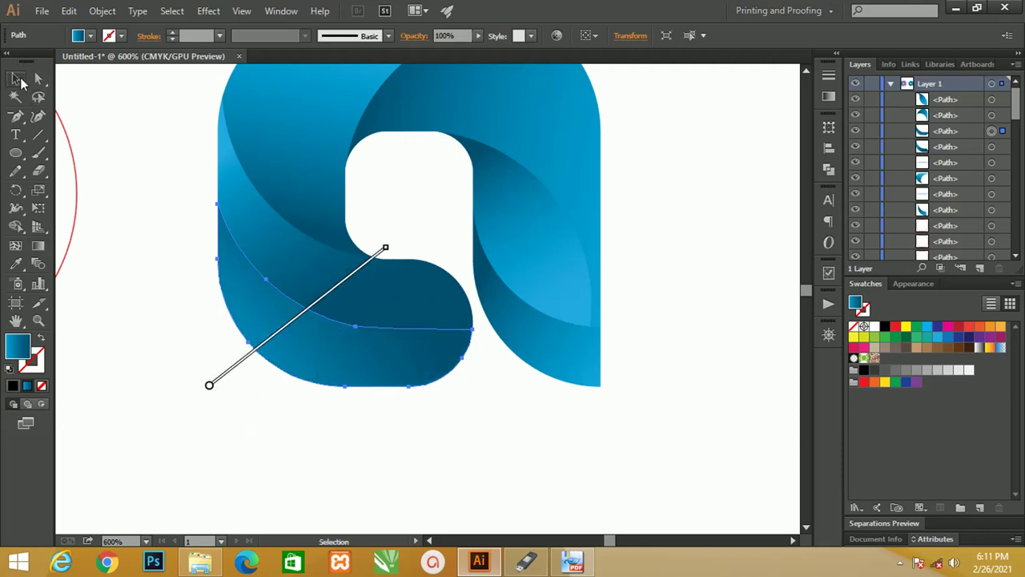
{"action": "left_click", "coordinate": [102, 141]}
{"action": "key", "text": "z"}
{"action": "left_click_drag", "start_coordinate": [339, 226], "coordinate": [301, 327]}
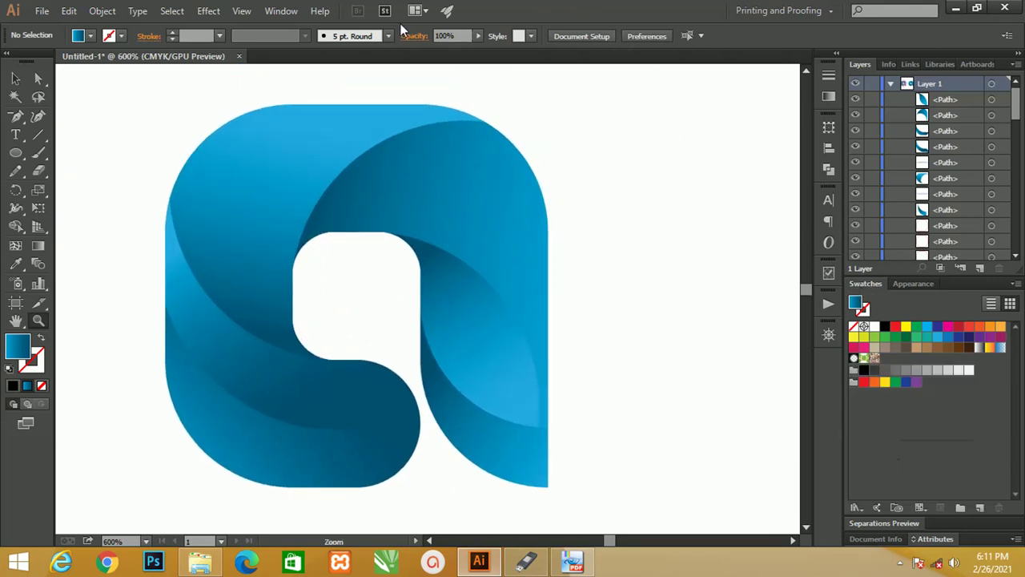
Step: Select the upper-left and upper-right swirl pieces and stack copies on top
{"action": "left_click", "coordinate": [16, 78]}
{"action": "left_click", "coordinate": [119, 157]}
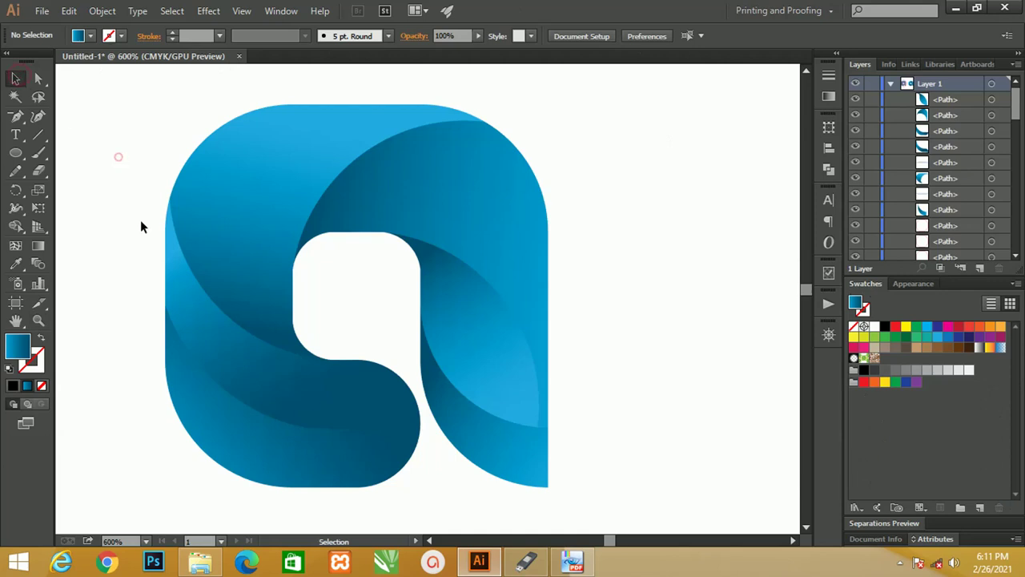
{"action": "left_click", "coordinate": [170, 324]}
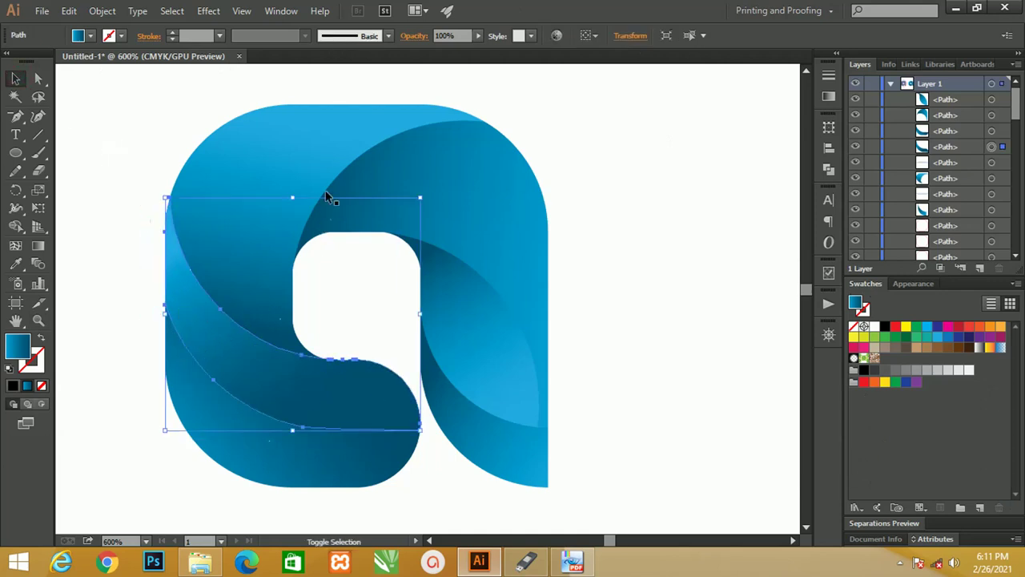
{"action": "left_click", "coordinate": [327, 164], "text": "shift"}
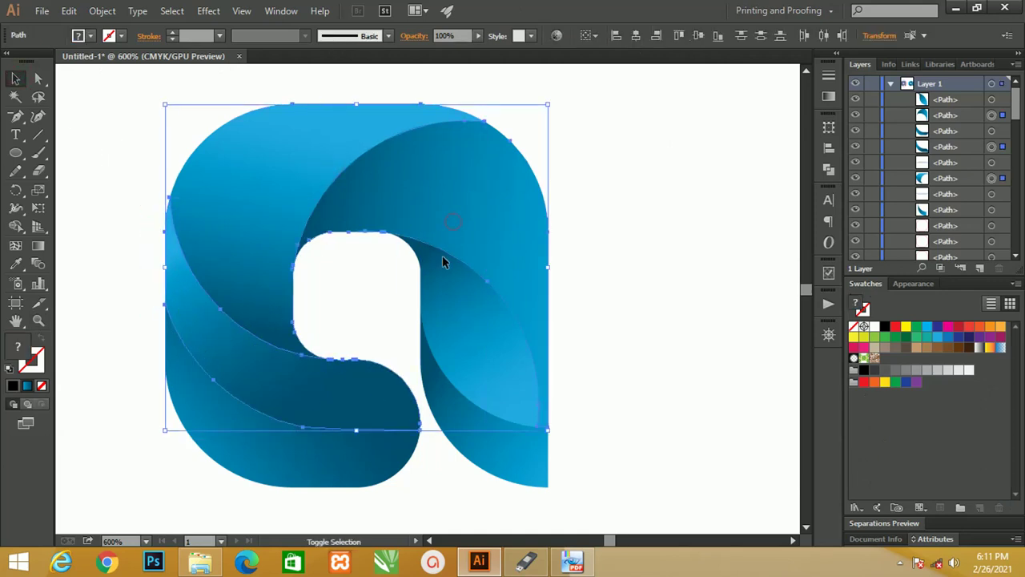
{"action": "key", "text": "a"}
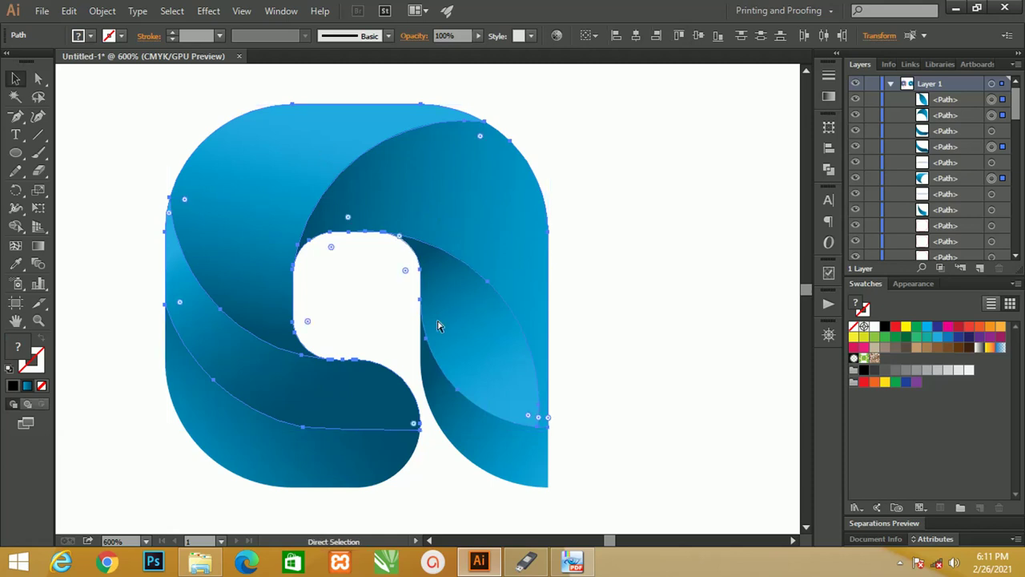
{"action": "key", "text": "ctrl+shift+bracketright"}
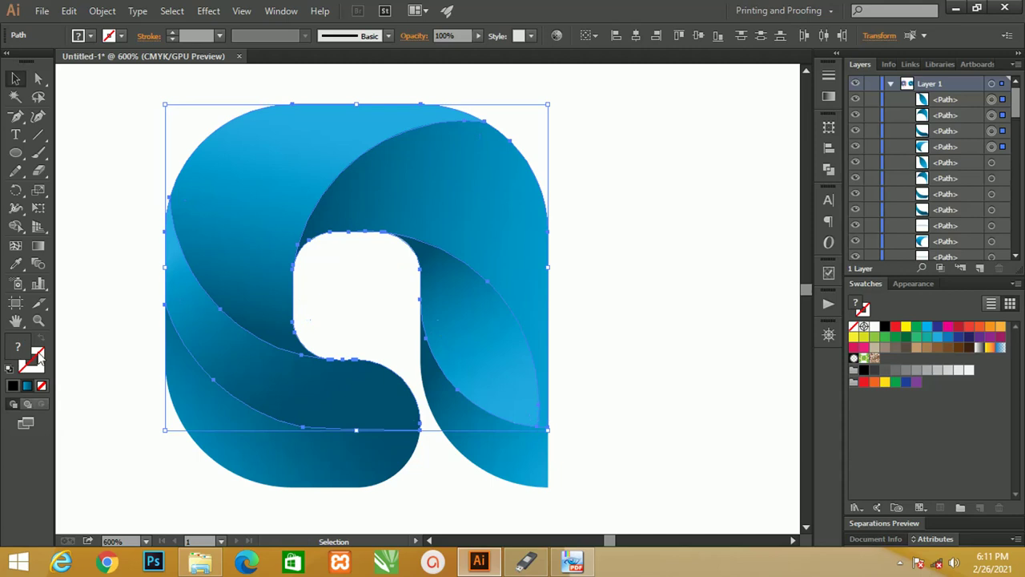
Step: Make the copies unfilled with a white 0.25 pt outline
{"action": "key", "text": "d"}
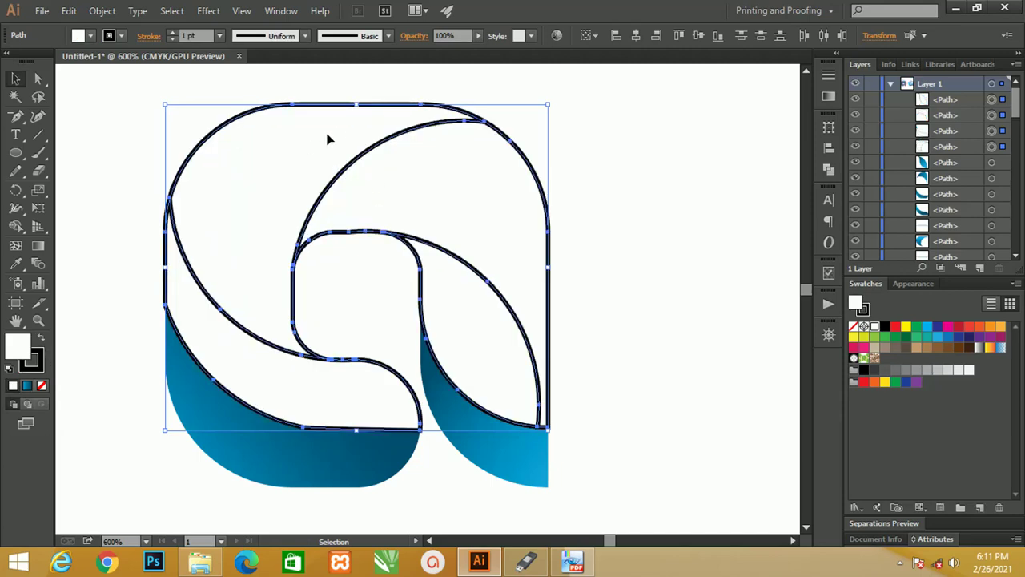
{"action": "left_click", "coordinate": [40, 340]}
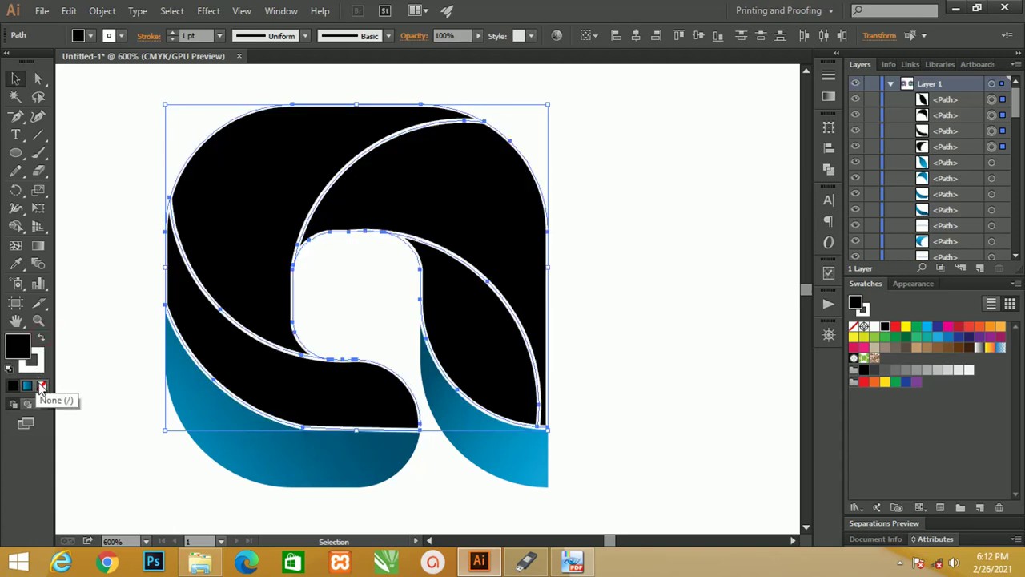
{"action": "left_click", "coordinate": [42, 386]}
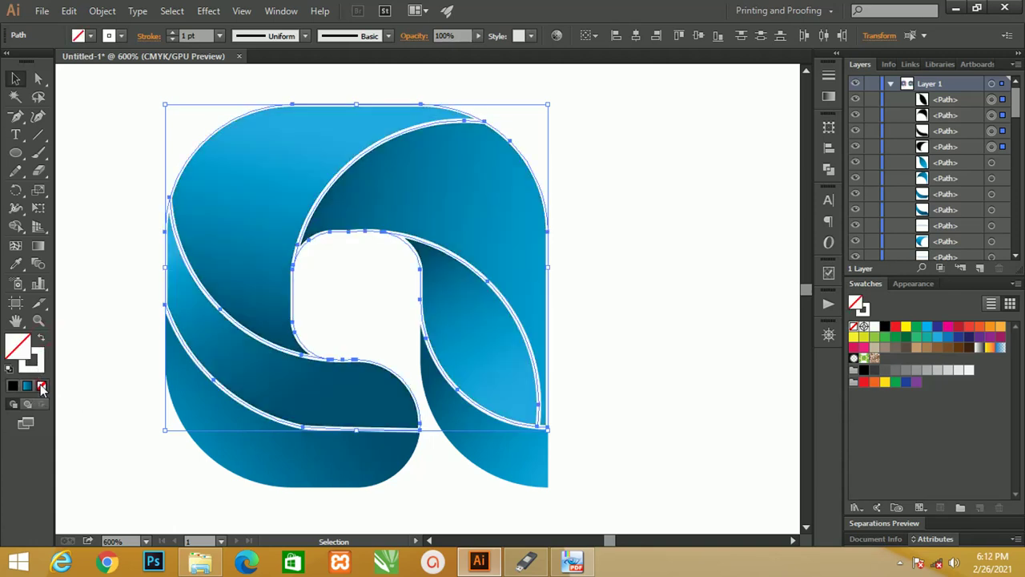
{"action": "left_click", "coordinate": [220, 36]}
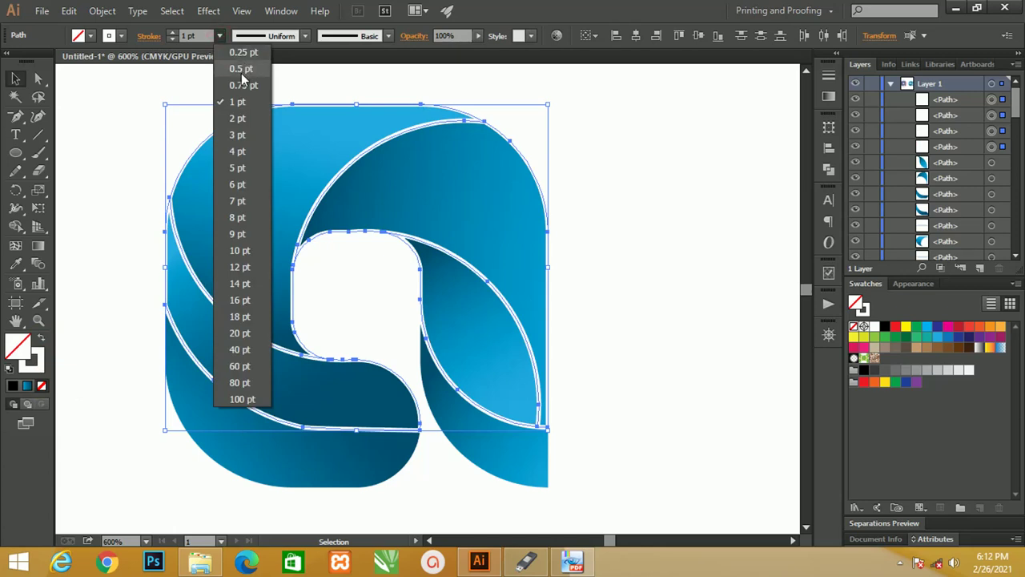
{"action": "left_click", "coordinate": [242, 69]}
{"action": "left_click", "coordinate": [219, 37]}
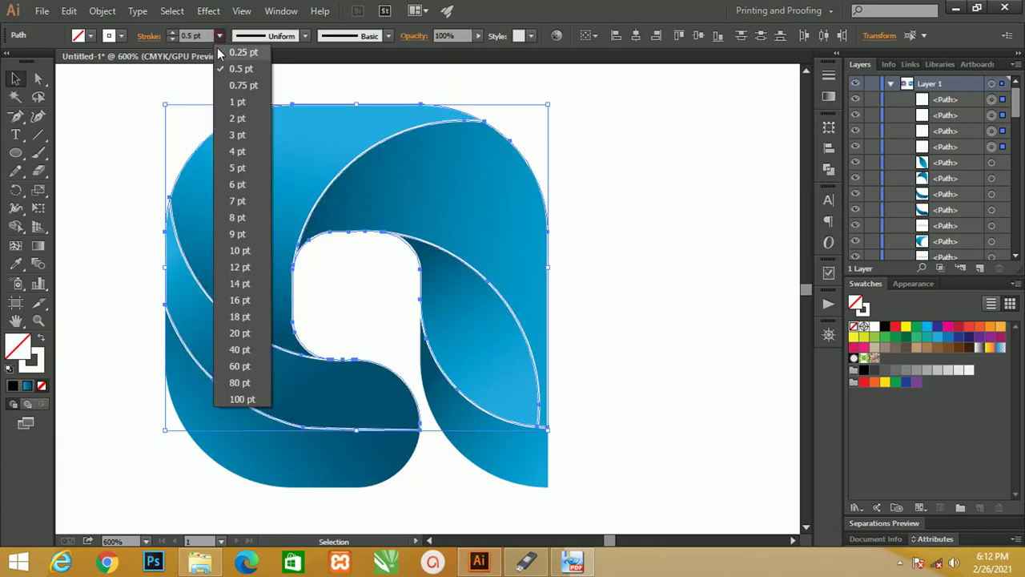
{"action": "left_click", "coordinate": [219, 51]}
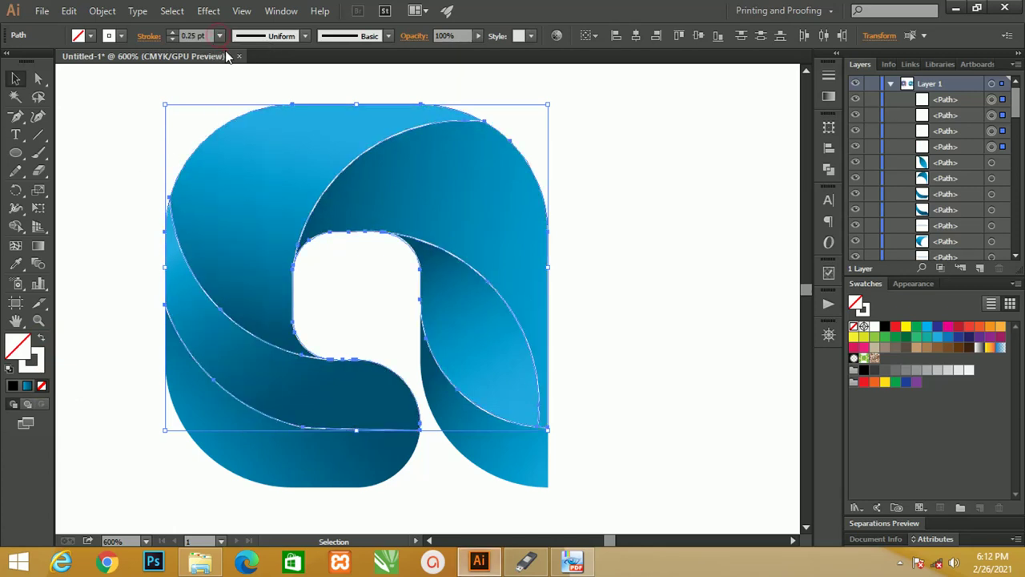
Step: Isolate the lower-left band's outline and remove the anchor on its left edge
{"action": "left_click", "coordinate": [68, 101]}
{"action": "left_click_drag", "start_coordinate": [151, 141], "coordinate": [133, 145]}
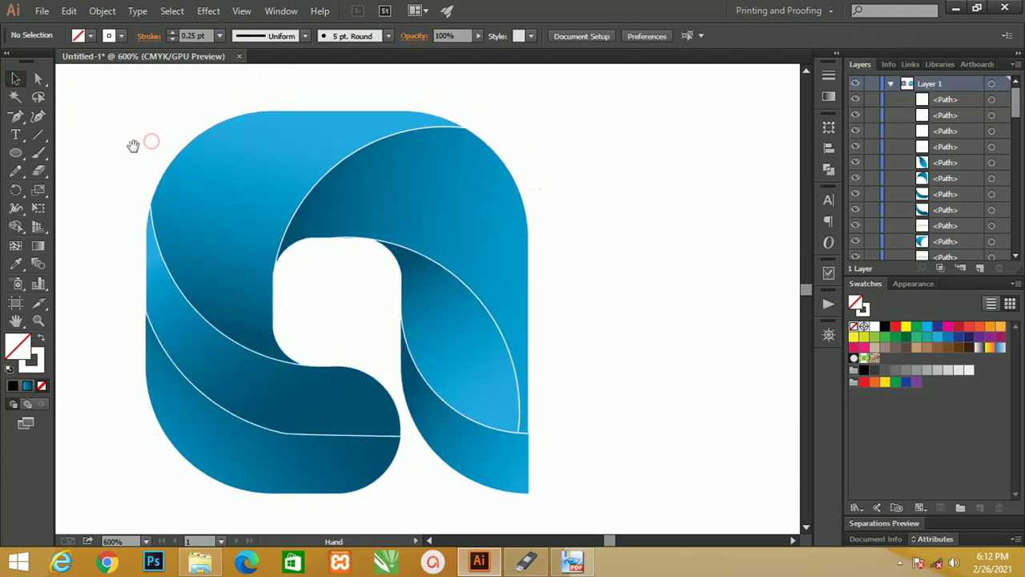
{"action": "left_click", "coordinate": [249, 423]}
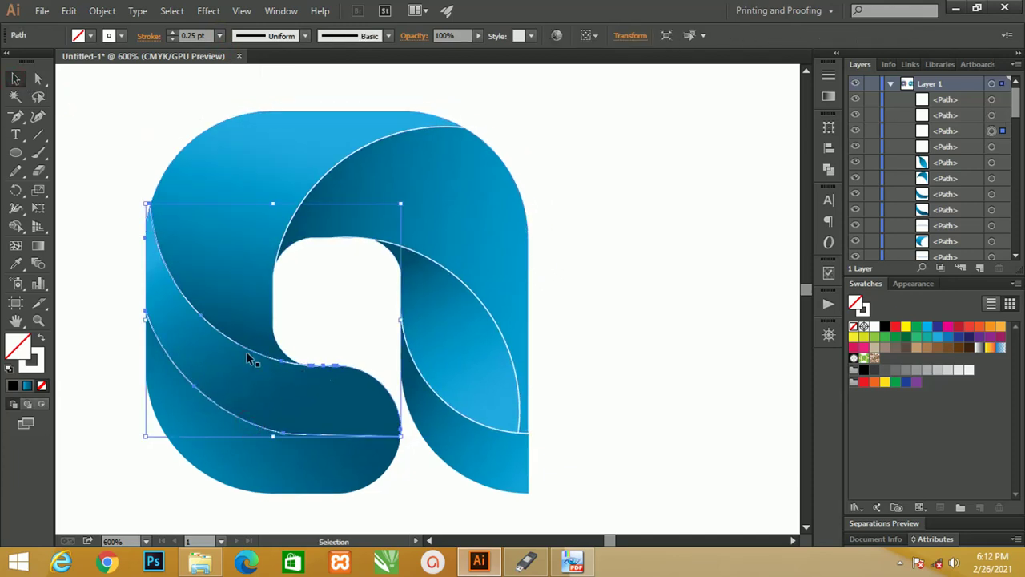
{"action": "right_click", "coordinate": [153, 334]}
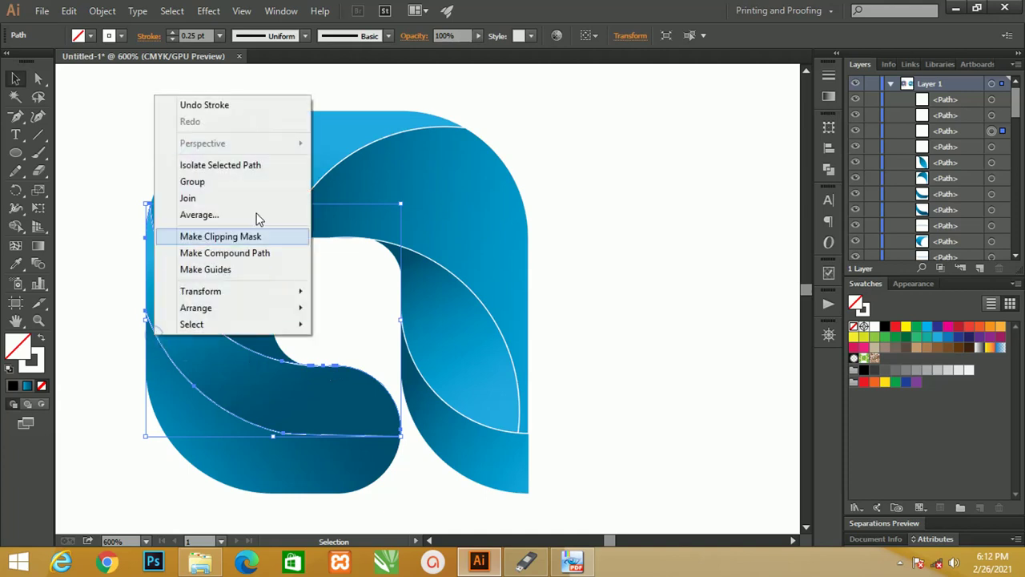
{"action": "left_click", "coordinate": [226, 162]}
{"action": "left_click", "coordinate": [38, 78]}
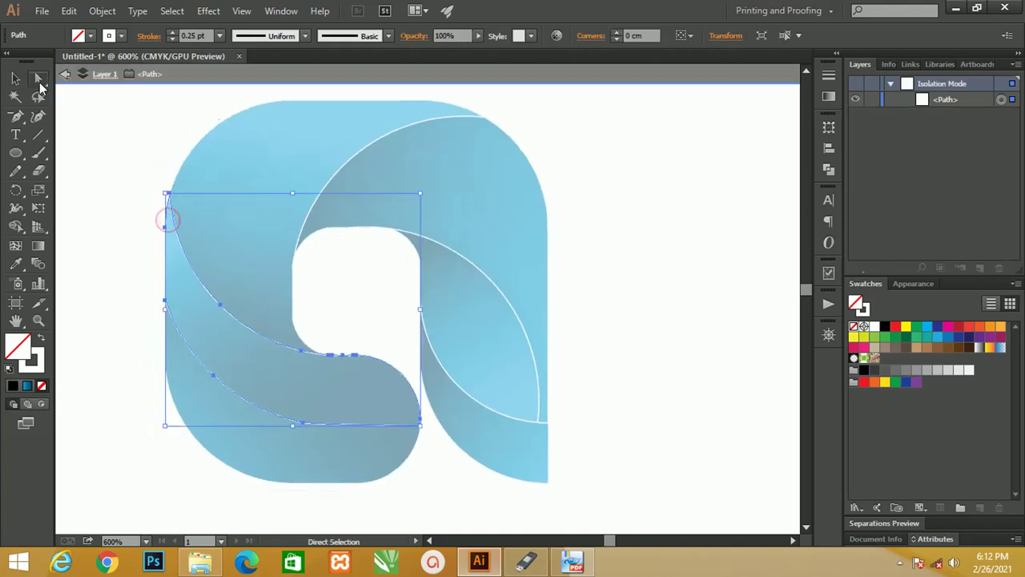
{"action": "left_click", "coordinate": [166, 301]}
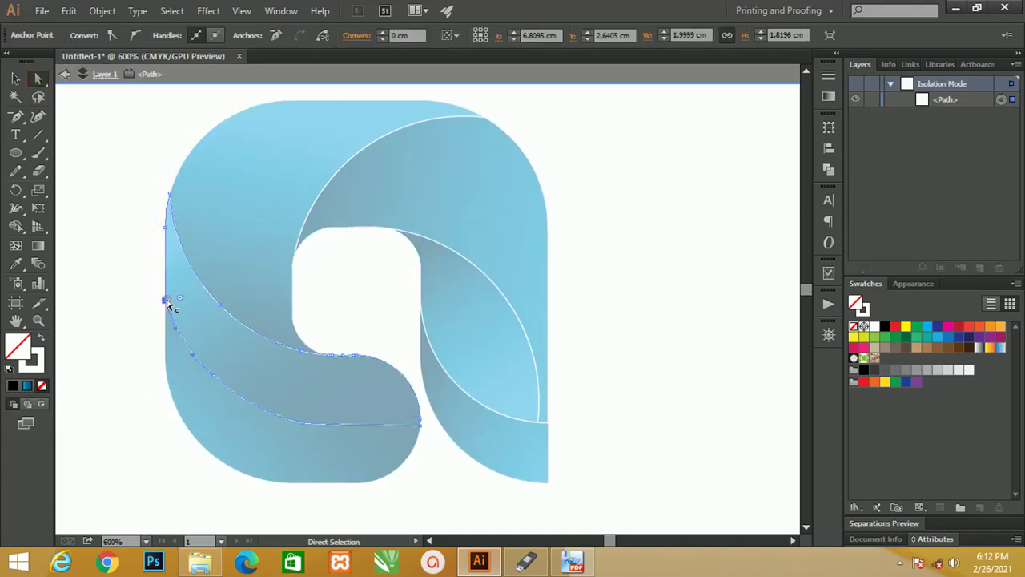
{"action": "left_click", "coordinate": [320, 37]}
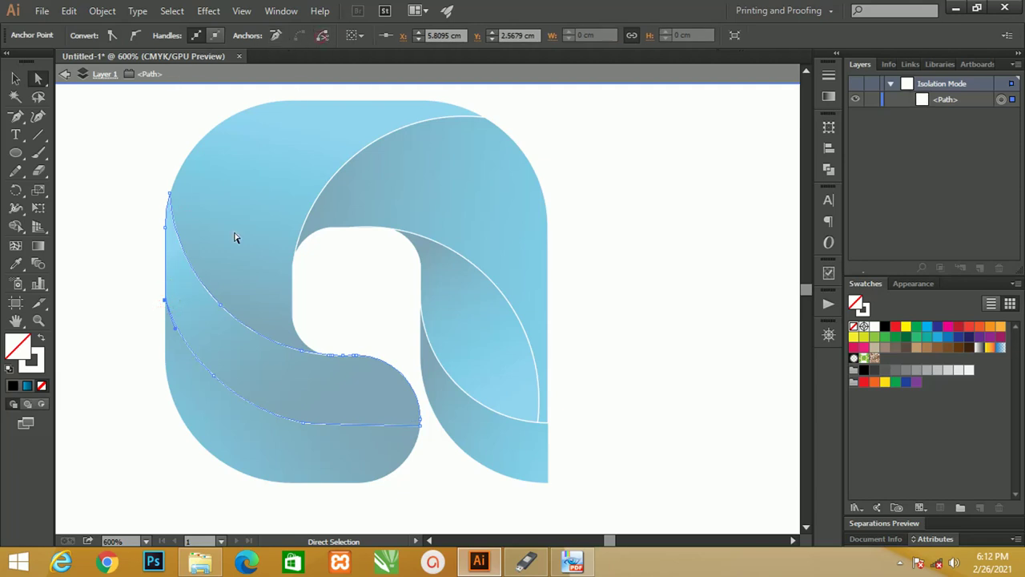
Step: Delete the outline's lower-left anchors, bottom curve and leftover left fragment
{"action": "left_click", "coordinate": [183, 339]}
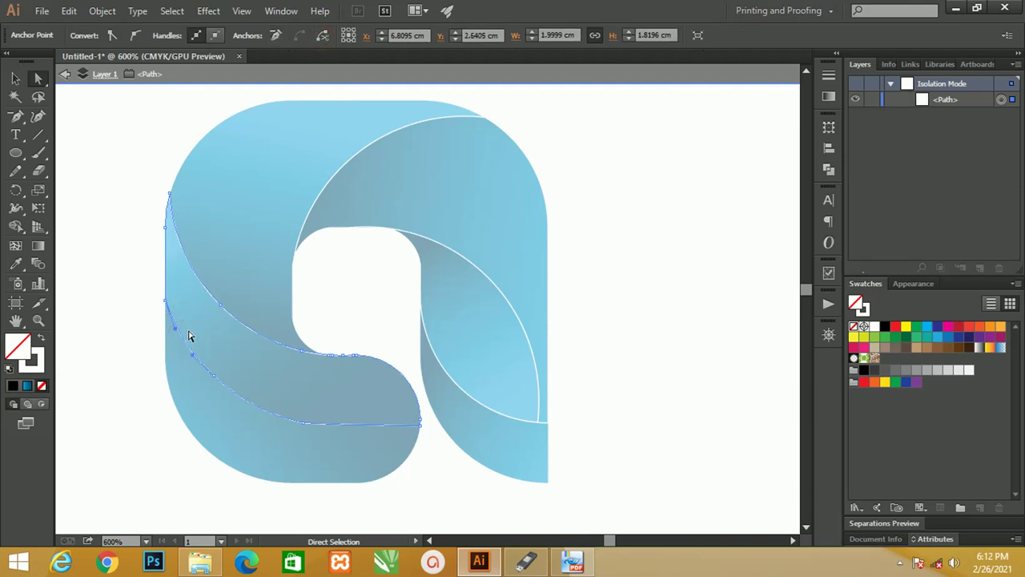
{"action": "key", "text": "ctrl+f"}
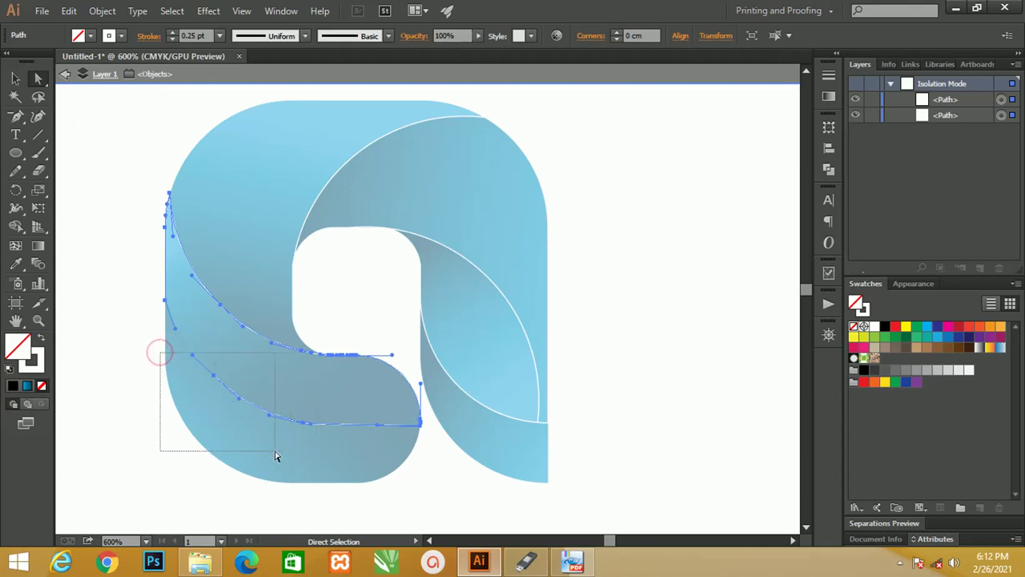
{"action": "left_click_drag", "start_coordinate": [160, 362], "coordinate": [304, 458]}
{"action": "key", "text": "Delete"}
{"action": "left_click_drag", "start_coordinate": [437, 501], "coordinate": [265, 422]}
{"action": "key", "text": "Delete"}
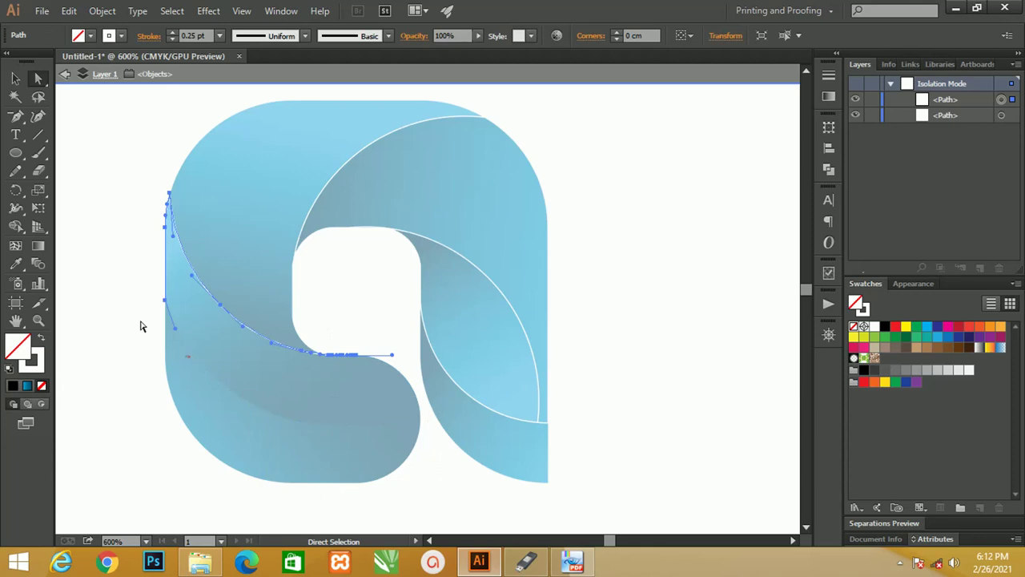
{"action": "left_click_drag", "start_coordinate": [192, 361], "coordinate": [126, 297]}
{"action": "key", "text": "Delete"}
Step: Zoom in on the top-left end and delete the two left anchors below it
{"action": "key", "text": "z"}
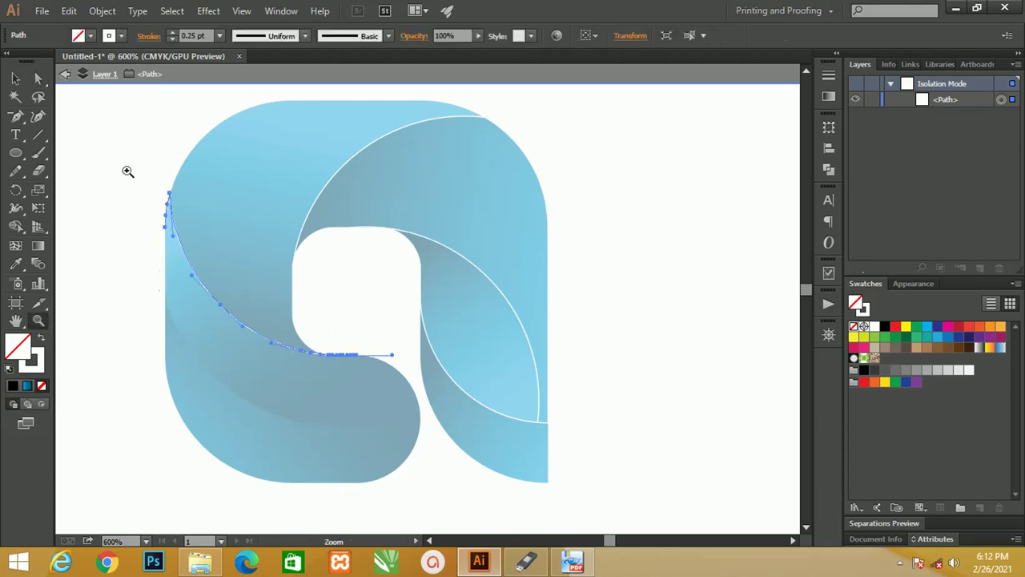
{"action": "left_click_drag", "start_coordinate": [127, 168], "coordinate": [223, 293]}
{"action": "key", "text": "a"}
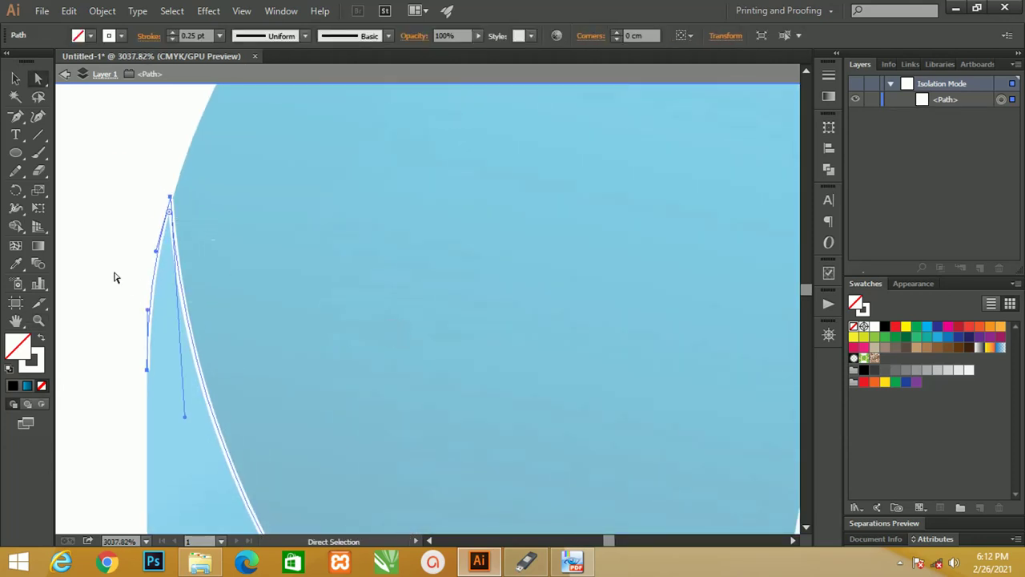
{"action": "left_click_drag", "start_coordinate": [106, 272], "coordinate": [160, 397]}
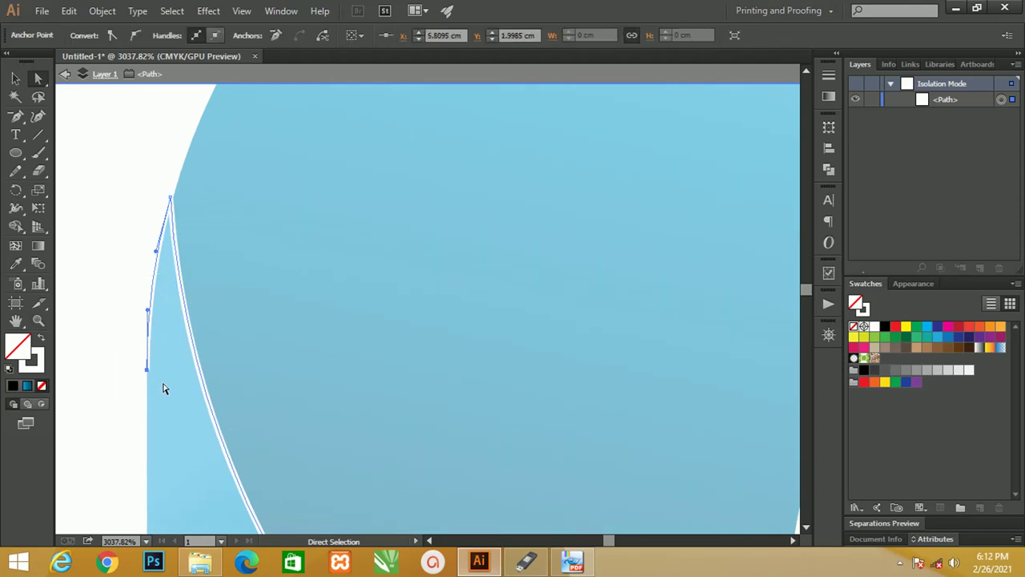
{"action": "key", "text": "Delete"}
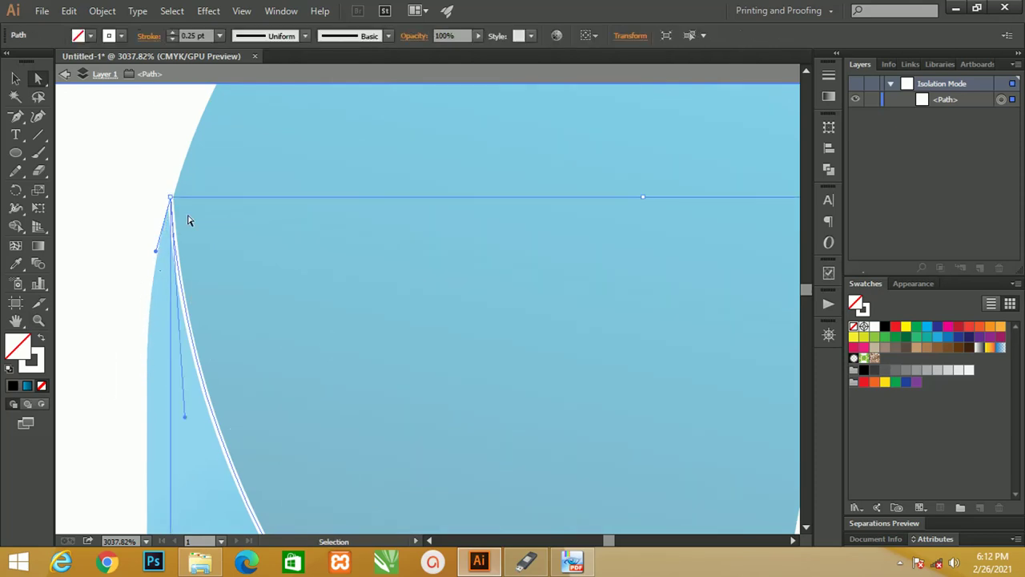
Step: Zoom back out and exit isolation mode
{"action": "key", "text": "ctrl+minus"}
{"action": "key", "text": "ctrl+minus"}
{"action": "key", "text": "ctrl+minus"}
{"action": "key", "text": "ctrl+minus"}
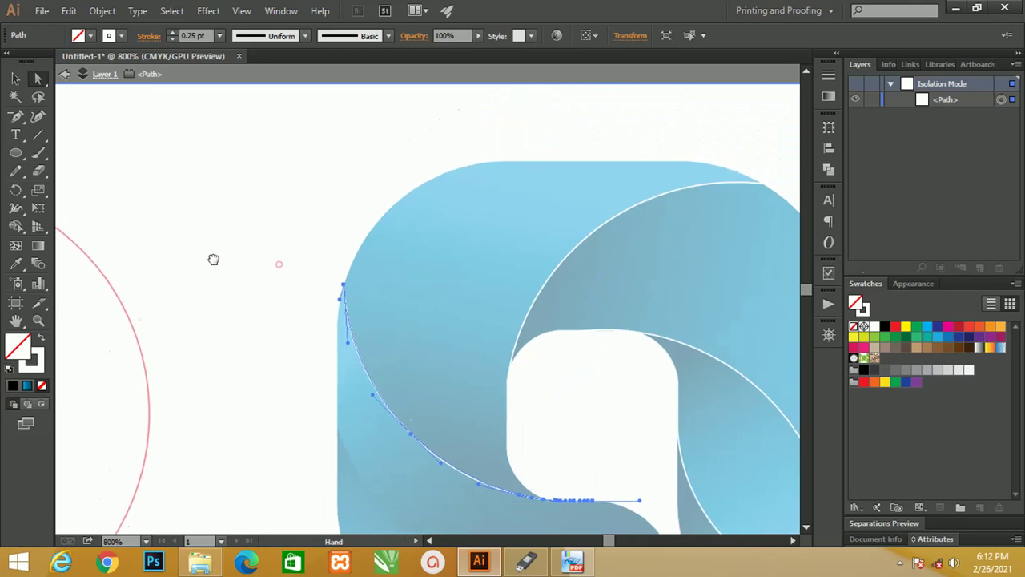
{"action": "left_click_drag", "start_coordinate": [200, 228], "coordinate": [139, 241]}
{"action": "double_click", "coordinate": [160, 249]}
{"action": "left_click_drag", "start_coordinate": [274, 257], "coordinate": [205, 257]}
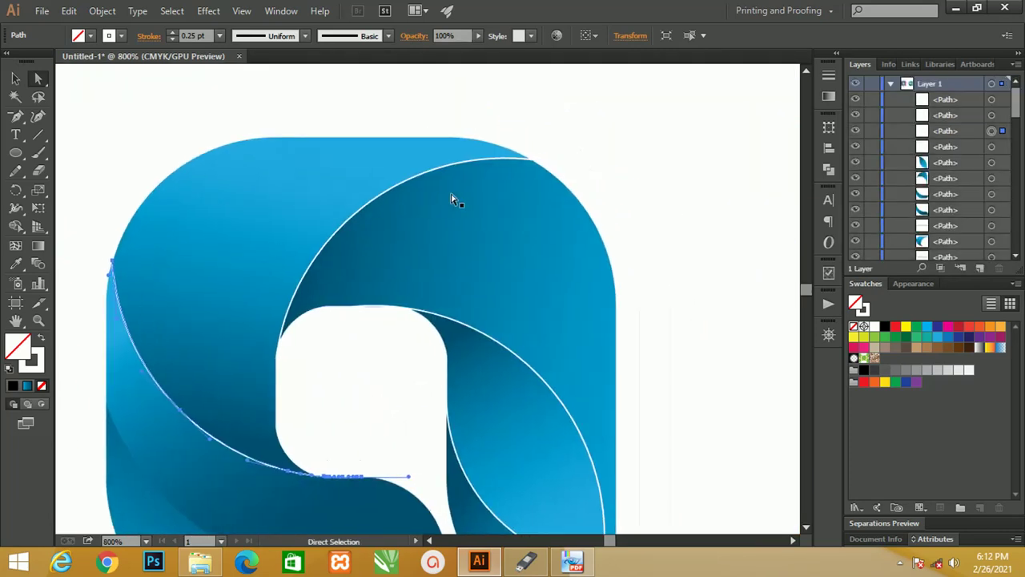
{"action": "left_click", "coordinate": [441, 171]}
Step: Select the upper swirl piece's white outline and isolate it for editing
{"action": "left_click", "coordinate": [411, 166]}
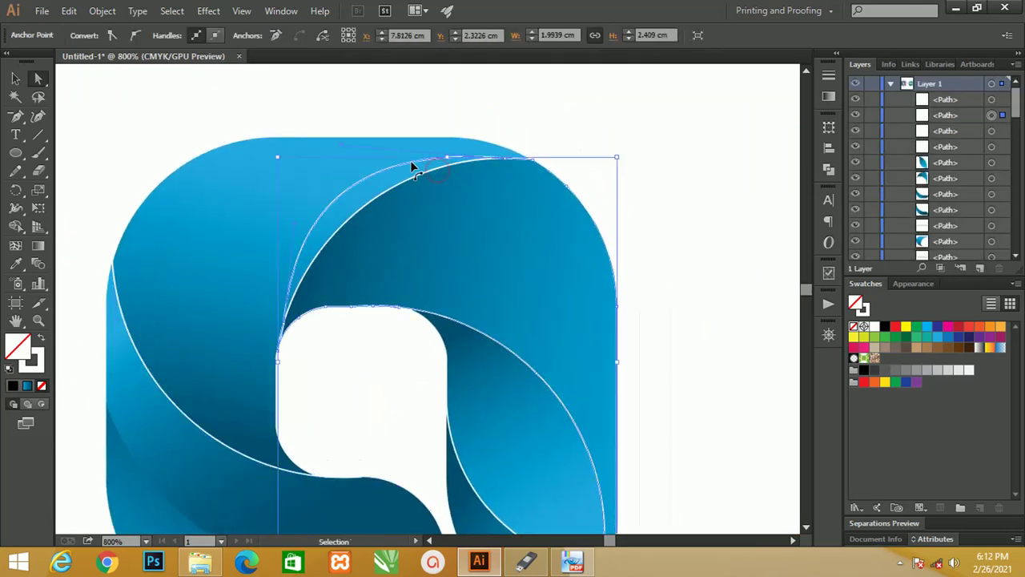
{"action": "left_click", "coordinate": [15, 78]}
{"action": "right_click", "coordinate": [471, 171]}
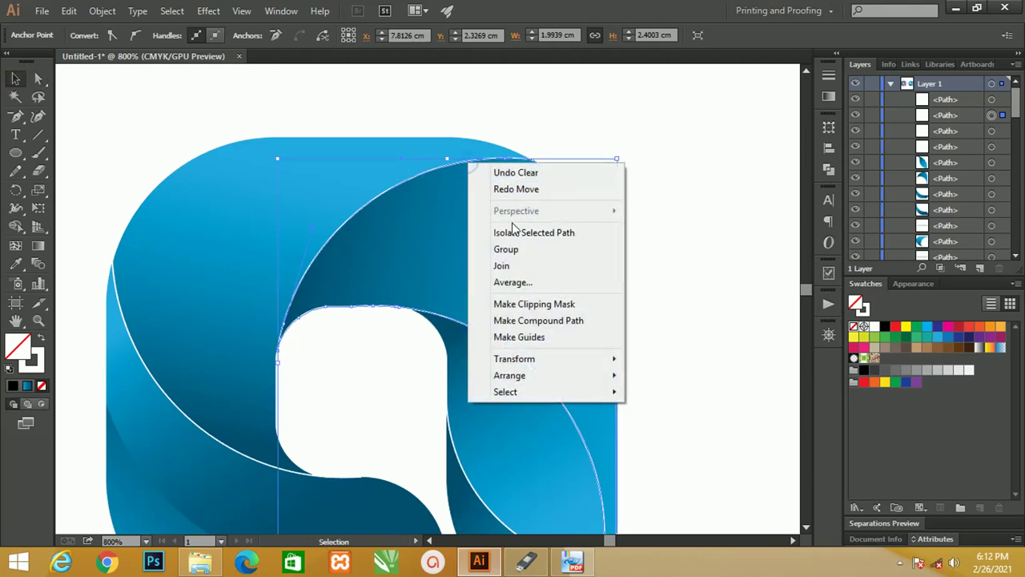
{"action": "left_click", "coordinate": [512, 230]}
{"action": "left_click", "coordinate": [38, 77]}
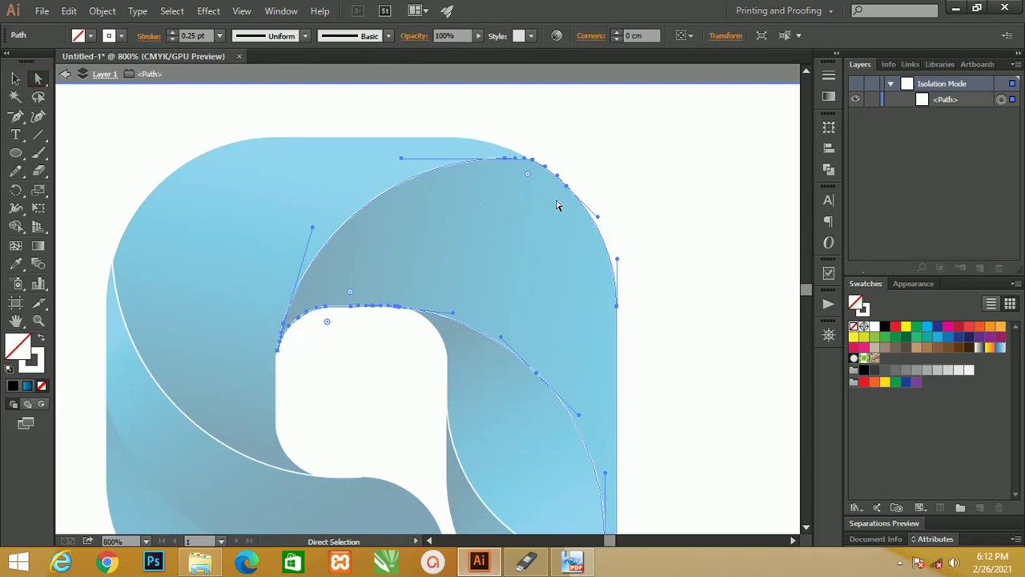
{"action": "left_click_drag", "start_coordinate": [527, 236], "coordinate": [433, 231]}
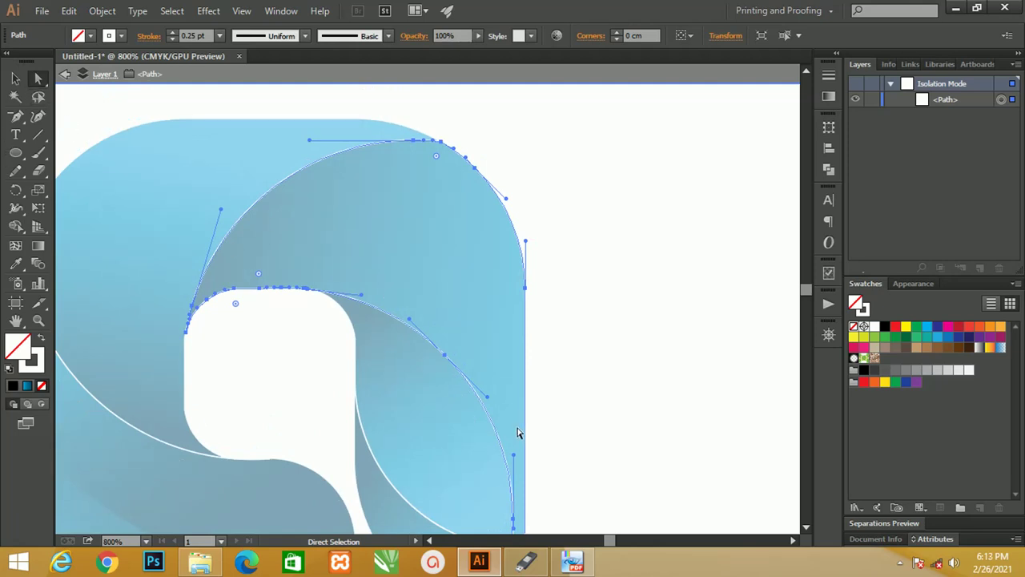
Step: Cut the outline at its bottom anchor and pull the right edge segment aside
{"action": "scroll", "coordinate": [517, 432], "scroll_direction": "down", "scroll_amount": 3}
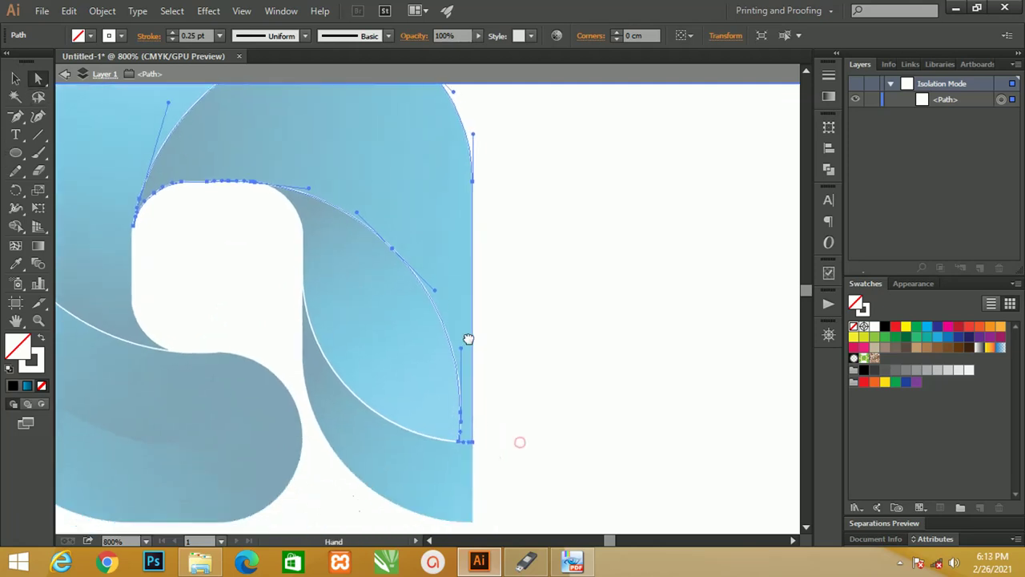
{"action": "left_click", "coordinate": [472, 443]}
{"action": "left_click", "coordinate": [319, 37]}
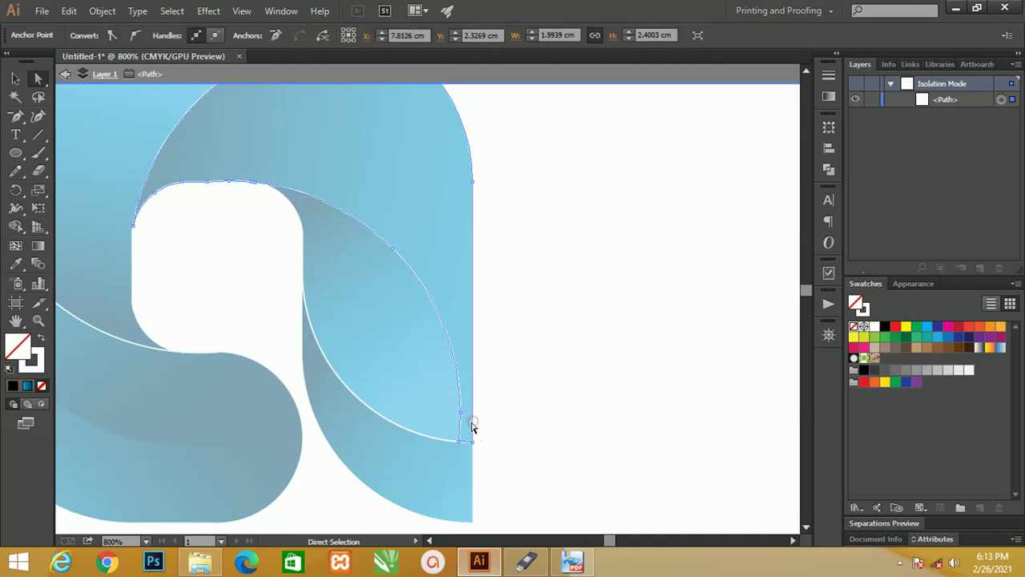
{"action": "left_click_drag", "start_coordinate": [471, 422], "coordinate": [507, 427]}
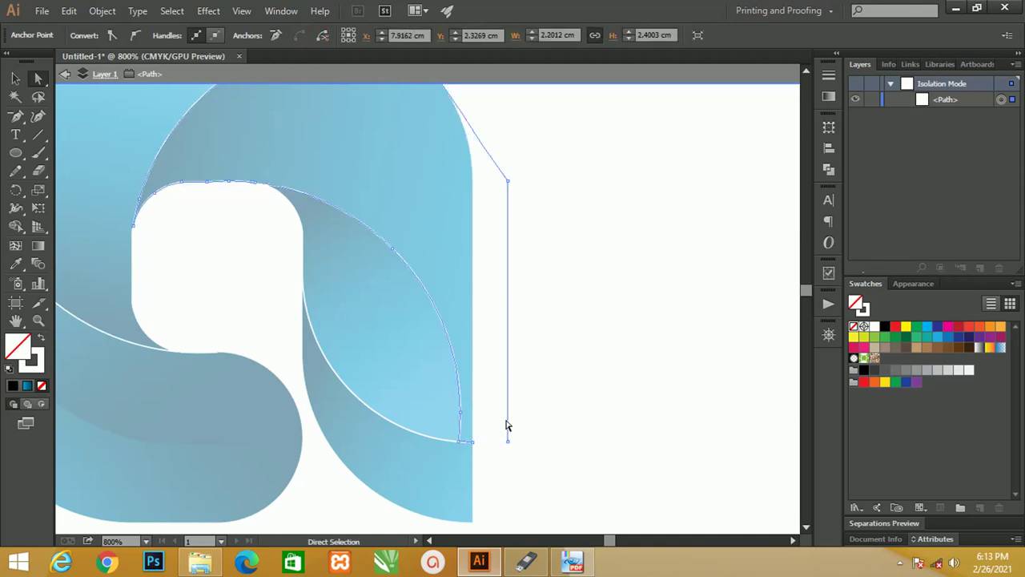
{"action": "left_click_drag", "start_coordinate": [493, 346], "coordinate": [492, 496]}
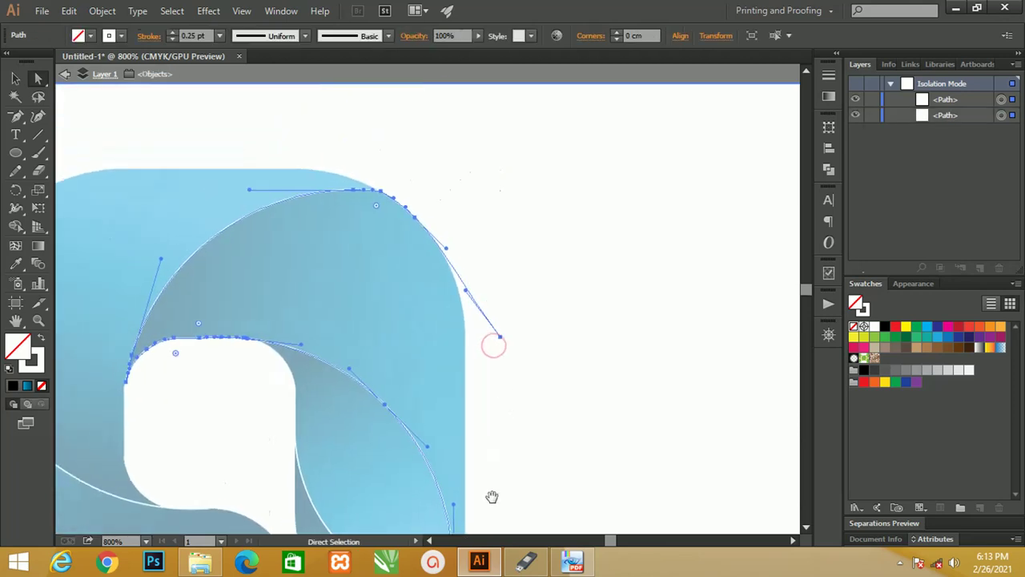
Step: Remove the stray end anchor and small extra end segment of the outline
{"action": "key", "text": "minus"}
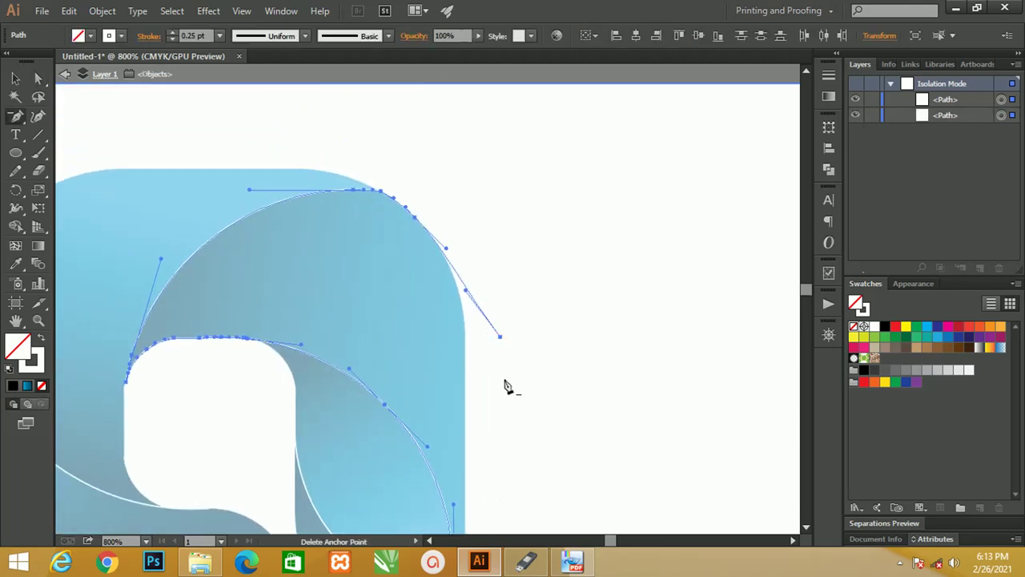
{"action": "left_click", "coordinate": [501, 339]}
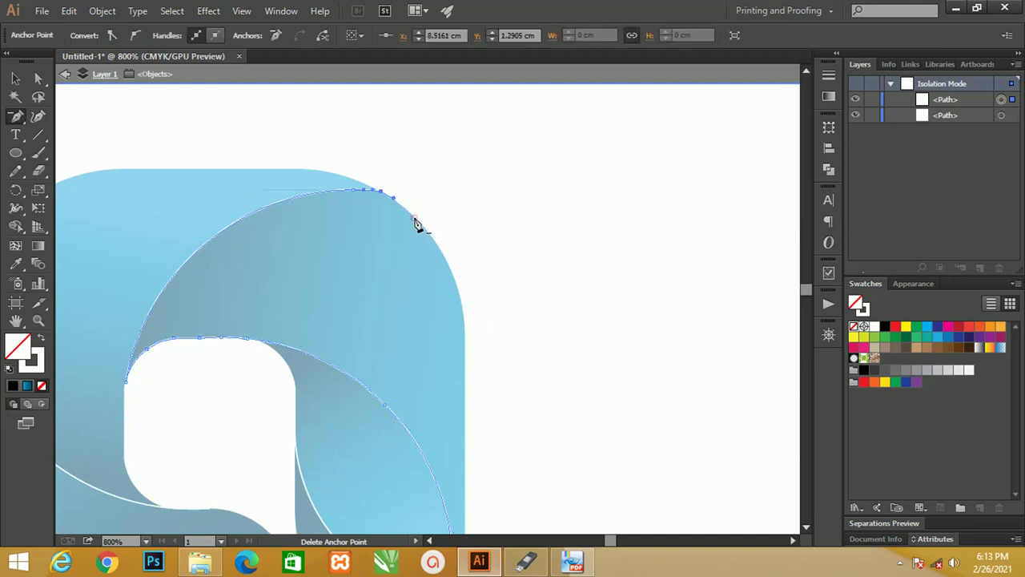
{"action": "left_click", "coordinate": [415, 220]}
{"action": "left_click_drag", "start_coordinate": [214, 306], "coordinate": [290, 251]}
{"action": "mouse_move", "coordinate": [414, 354]}
{"action": "left_mouse_down"}
{"action": "mouse_move", "coordinate": [476, 314]}
{"action": "mouse_move", "coordinate": [439, 293]}
{"action": "mouse_move", "coordinate": [415, 323]}
{"action": "left_mouse_up"}
Step: Zoom into the hole's top-left corner and cut the outline at the curve's bottom anchor
{"action": "key", "text": "z"}
{"action": "left_click", "coordinate": [334, 265]}
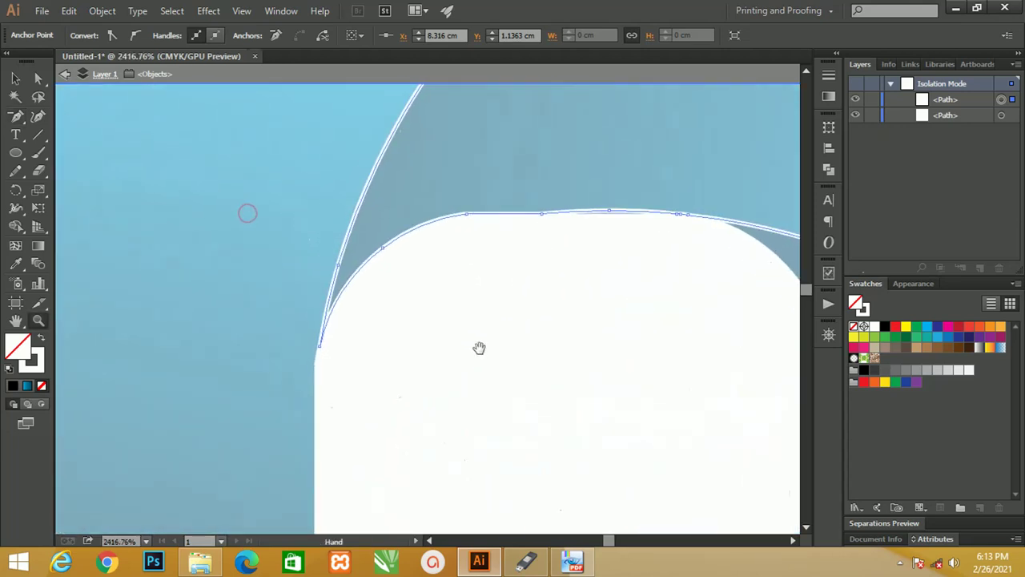
{"action": "left_click", "coordinate": [462, 345]}
{"action": "left_click", "coordinate": [296, 346]}
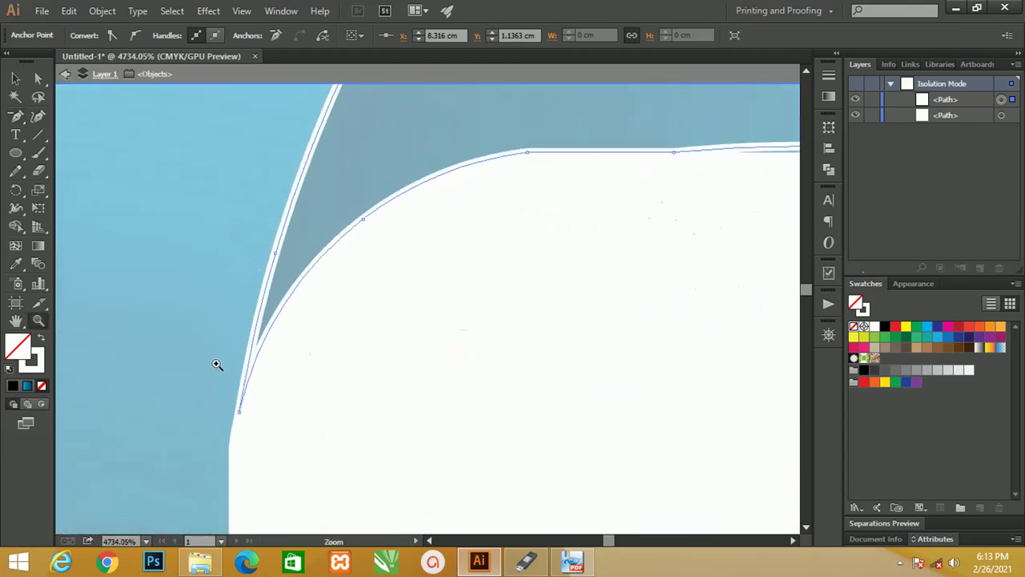
{"action": "key", "text": "a"}
{"action": "left_click", "coordinate": [240, 413]}
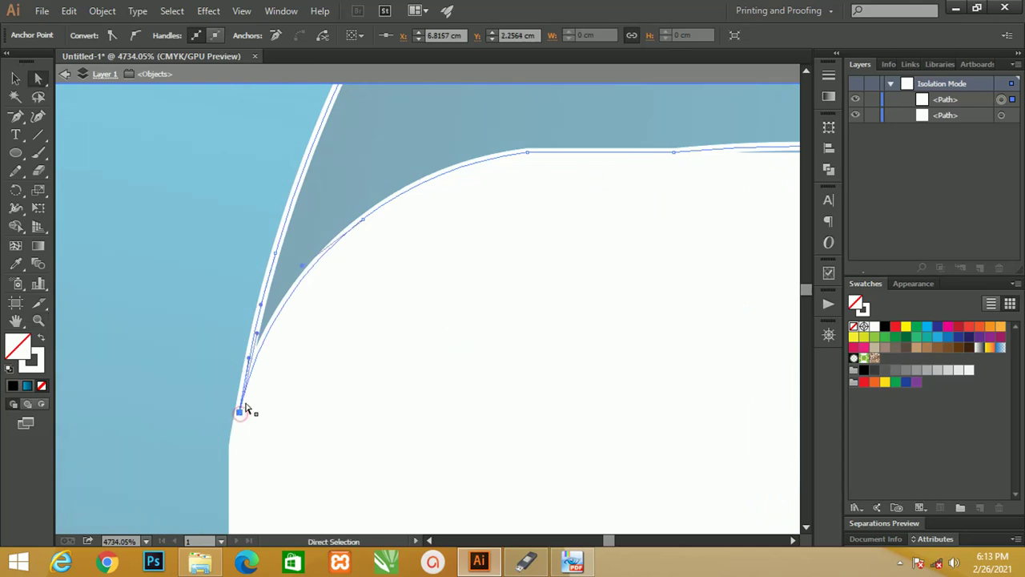
{"action": "left_click", "coordinate": [322, 36]}
{"action": "left_click", "coordinate": [327, 296]}
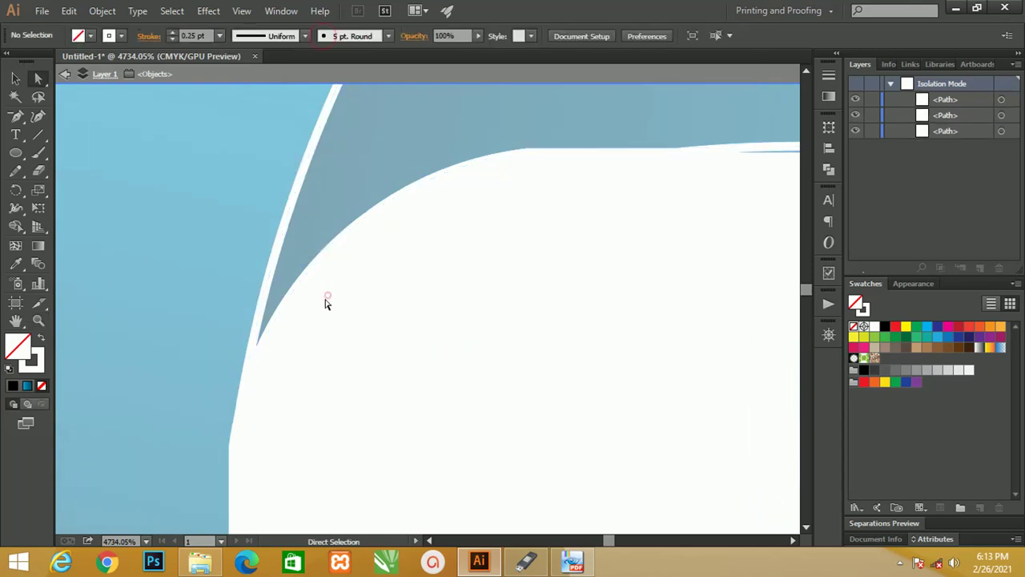
{"action": "mouse_move", "coordinate": [295, 288]}
{"action": "left_mouse_down"}
{"action": "mouse_move", "coordinate": [313, 301]}
{"action": "mouse_move", "coordinate": [264, 423]}
{"action": "left_mouse_up"}
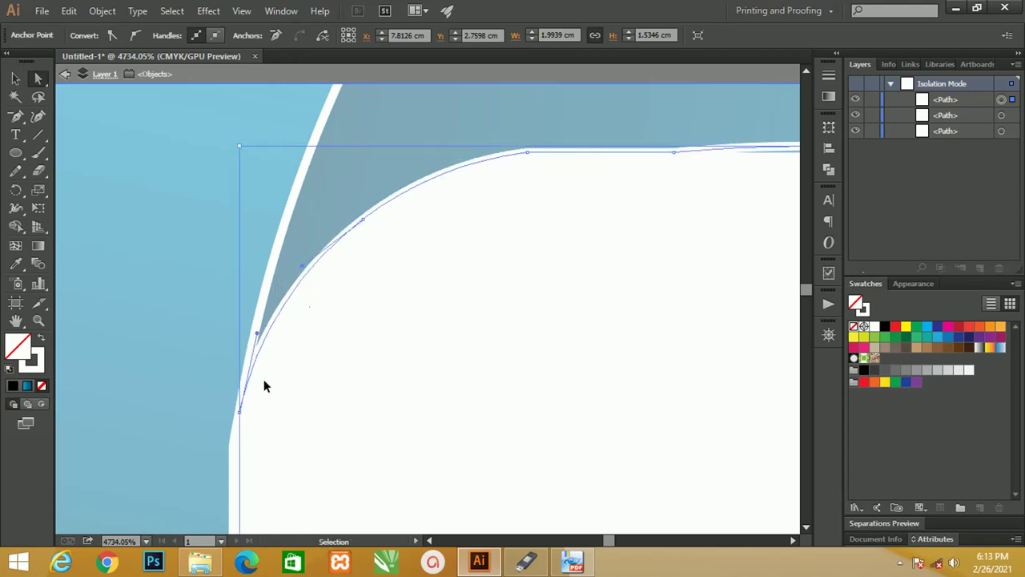
{"action": "left_click", "coordinate": [240, 411]}
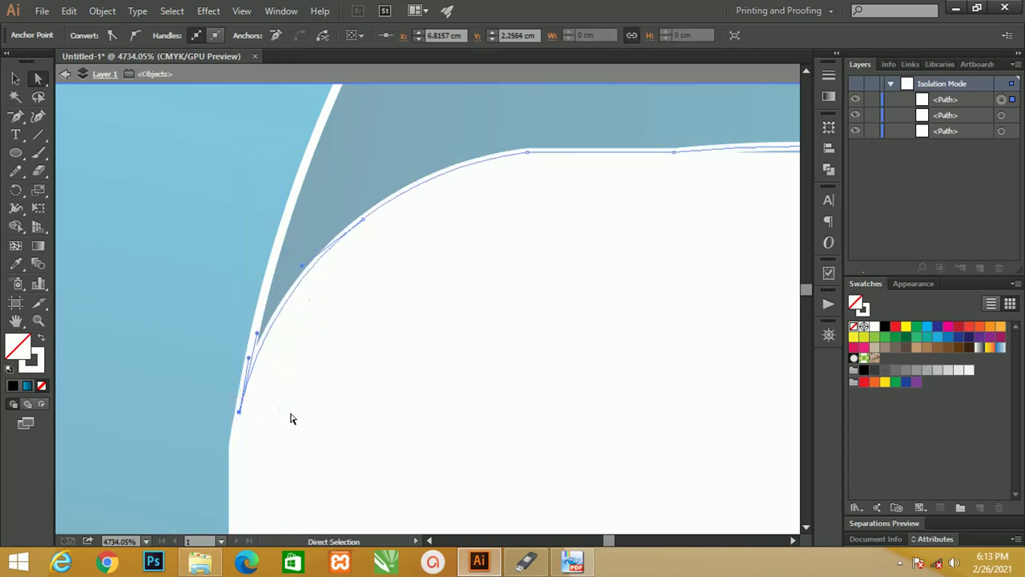
Step: Leave isolation mode and zoom out to see the whole logo
{"action": "key", "text": "Escape"}
{"action": "left_click", "coordinate": [275, 265]}
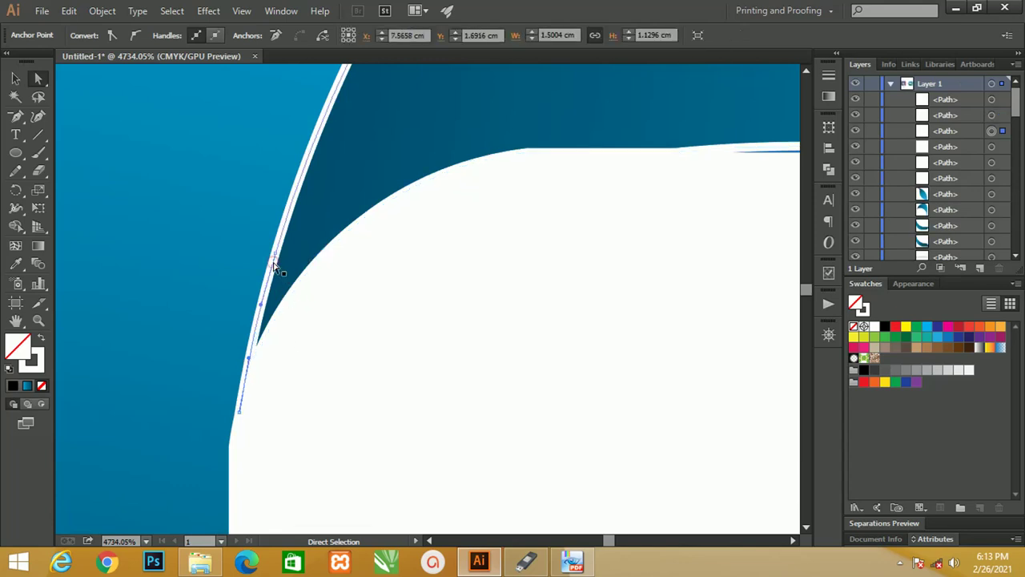
{"action": "left_click", "coordinate": [15, 78]}
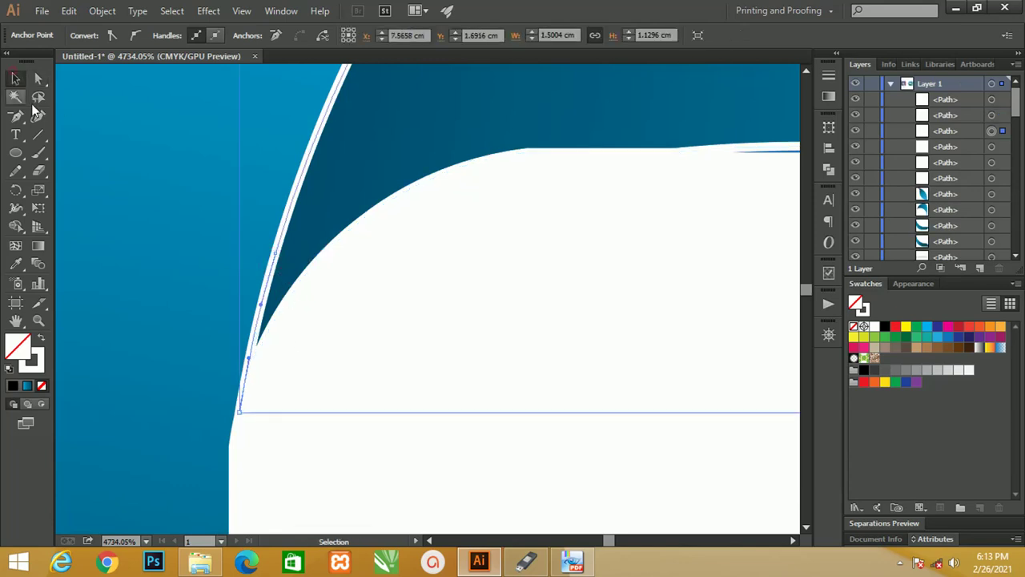
{"action": "key", "text": "a"}
{"action": "left_click", "coordinate": [286, 160]}
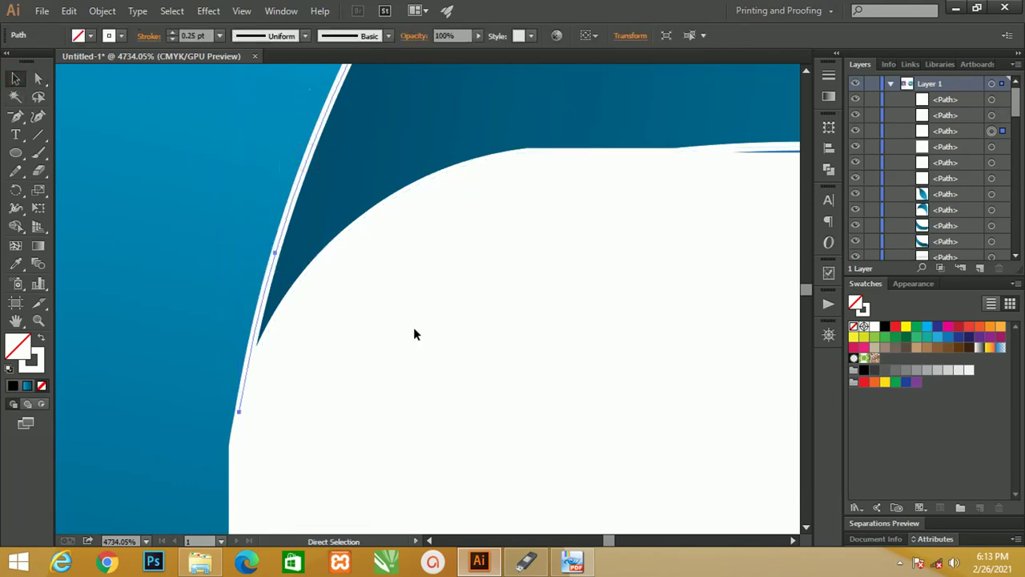
{"action": "key", "text": "ctrl+minus"}
{"action": "key", "text": "ctrl+minus"}
{"action": "key", "text": "ctrl+minus"}
Step: Select the right leaf's white outline, zoom in and isolate it
{"action": "left_click_drag", "start_coordinate": [414, 334], "coordinate": [341, 300]}
{"action": "left_click", "coordinate": [491, 408]}
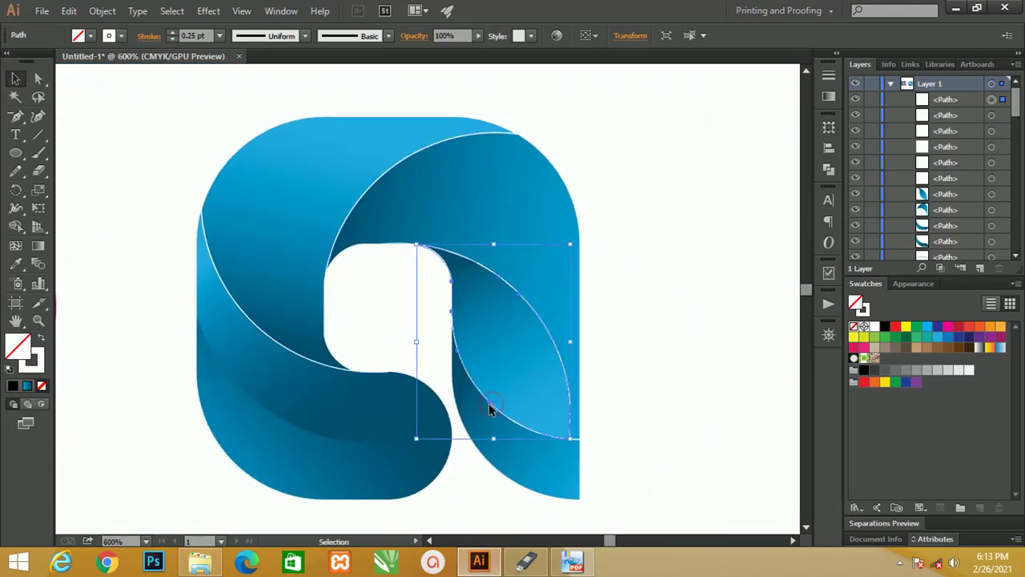
{"action": "left_click", "coordinate": [486, 404]}
{"action": "key", "text": "a"}
{"action": "key", "text": "v"}
{"action": "key", "text": "a"}
{"action": "scroll", "coordinate": [488, 280], "scroll_direction": "up", "scroll_amount": 2}
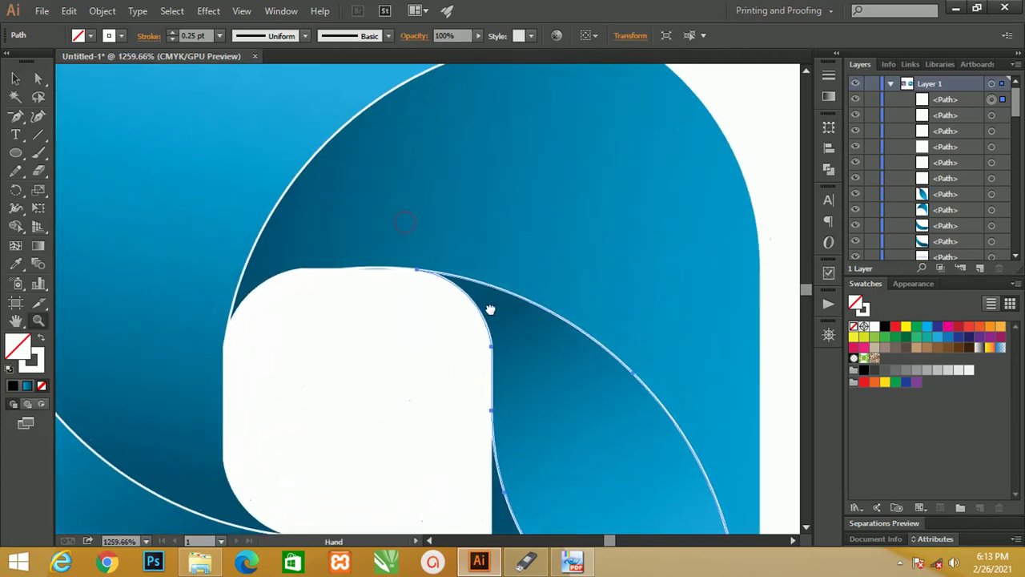
{"action": "scroll", "coordinate": [489, 307], "scroll_direction": "up", "scroll_amount": 2}
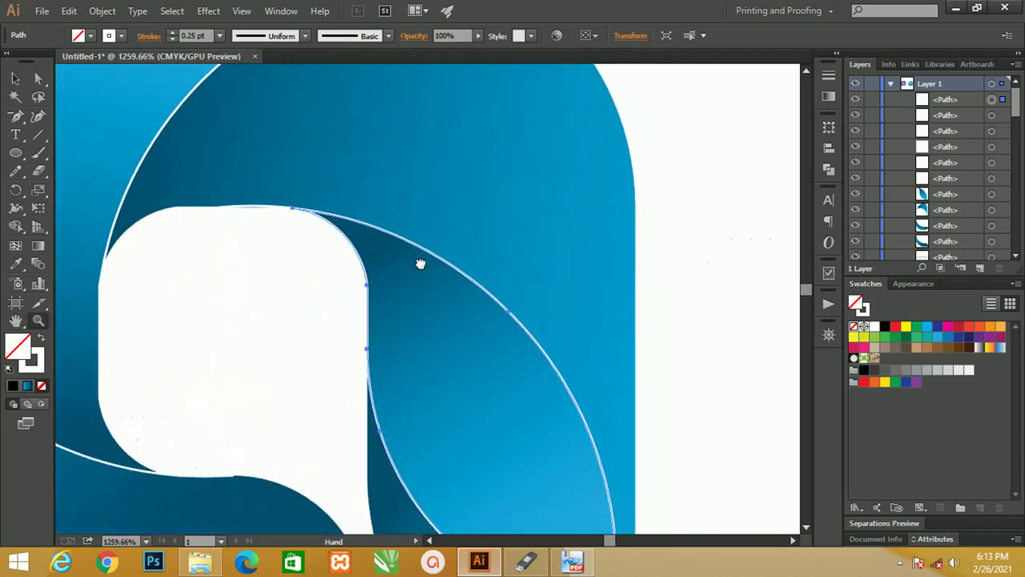
{"action": "right_click", "coordinate": [295, 211]}
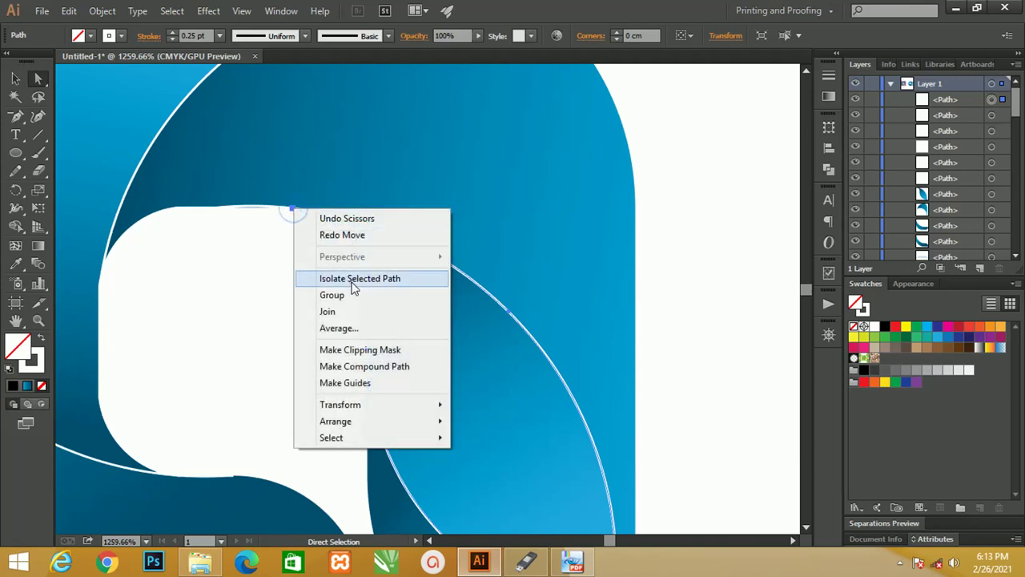
{"action": "left_click", "coordinate": [351, 280]}
Step: Cut the leaf outline at its top anchor and remove its middle and lower-end extra anchors
{"action": "left_click", "coordinate": [292, 209]}
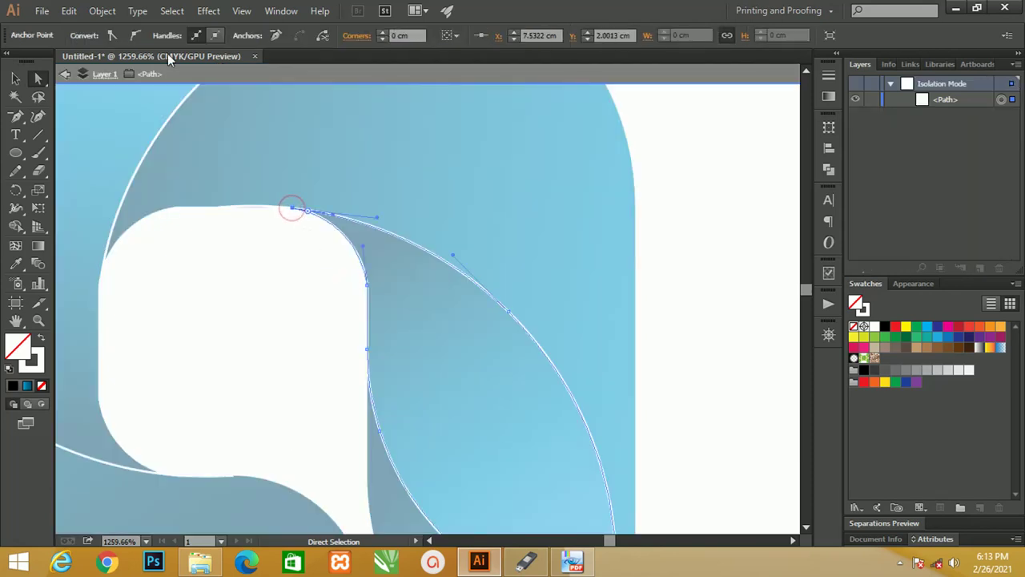
{"action": "left_click", "coordinate": [322, 35]}
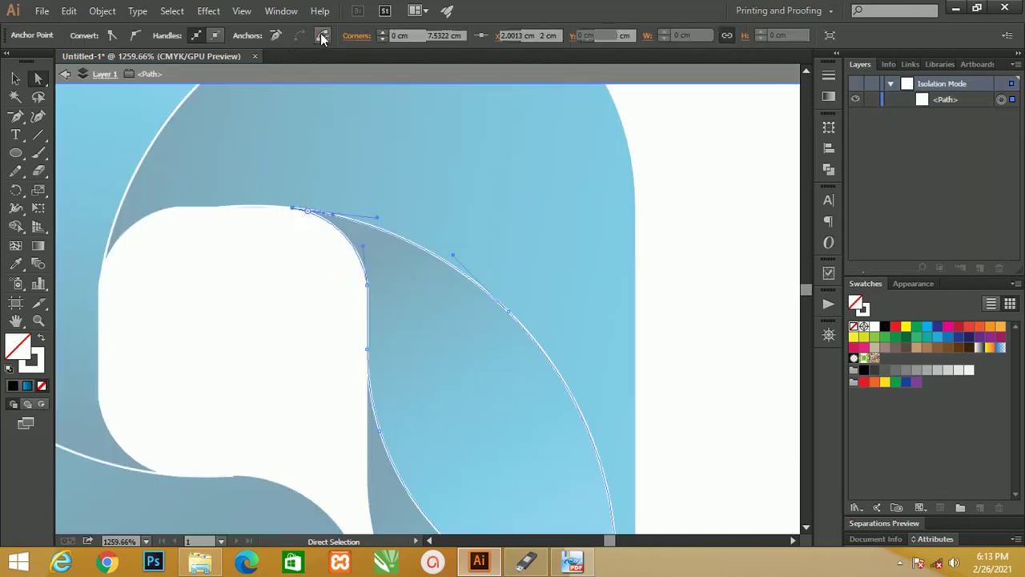
{"action": "left_click", "coordinate": [376, 230]}
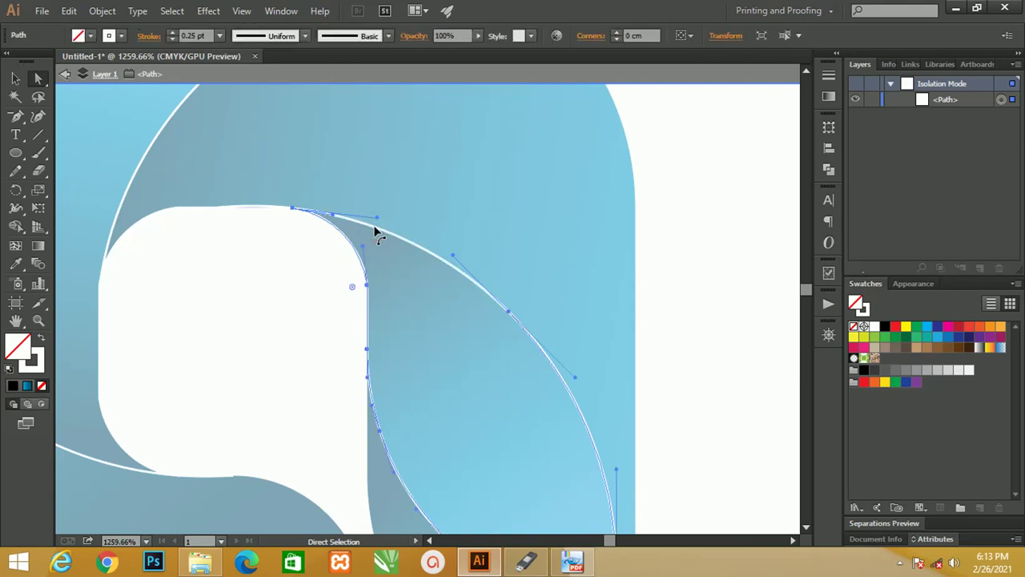
{"action": "key", "text": "p"}
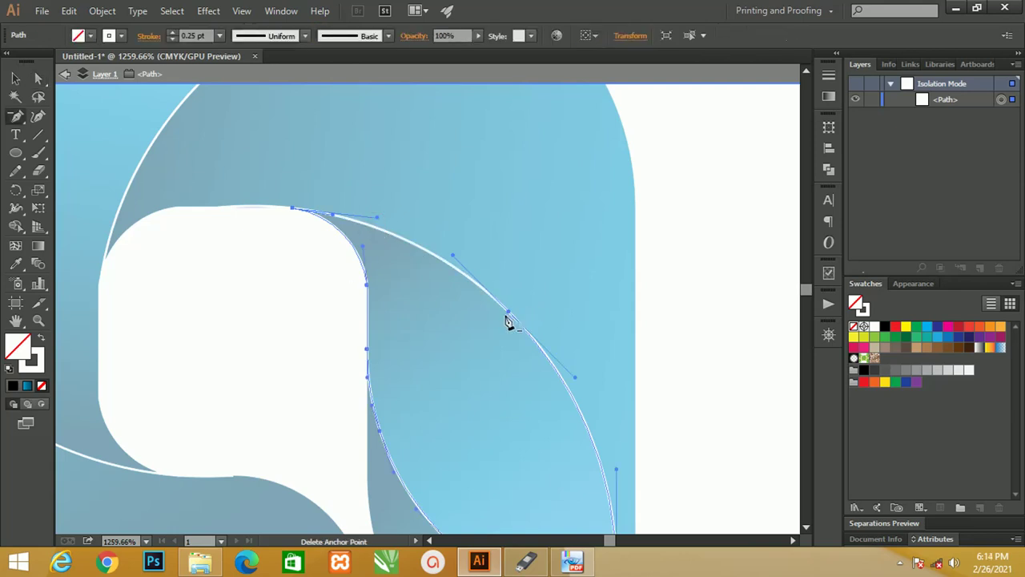
{"action": "left_click", "coordinate": [509, 312]}
{"action": "left_click_drag", "start_coordinate": [614, 476], "coordinate": [522, 312]}
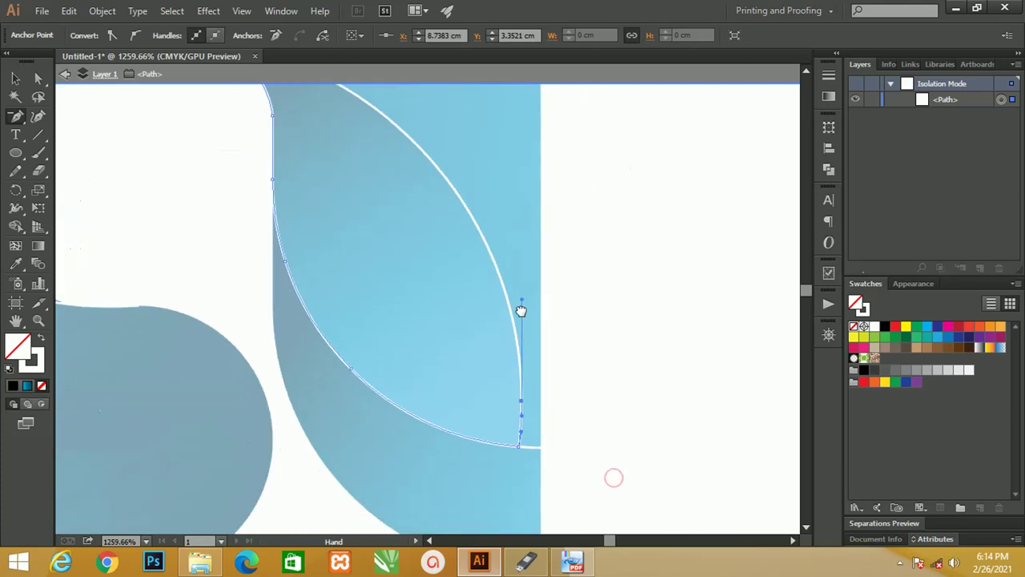
{"action": "left_click", "coordinate": [521, 406]}
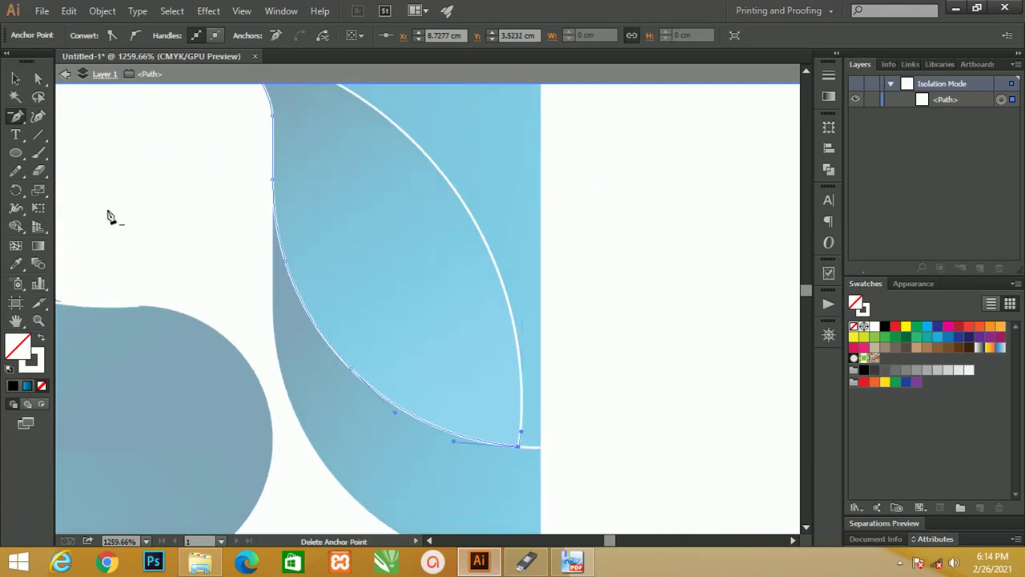
{"action": "left_click", "coordinate": [16, 79]}
Step: Leave isolation mode and select the left and upper white outline curves
{"action": "double_click", "coordinate": [639, 453]}
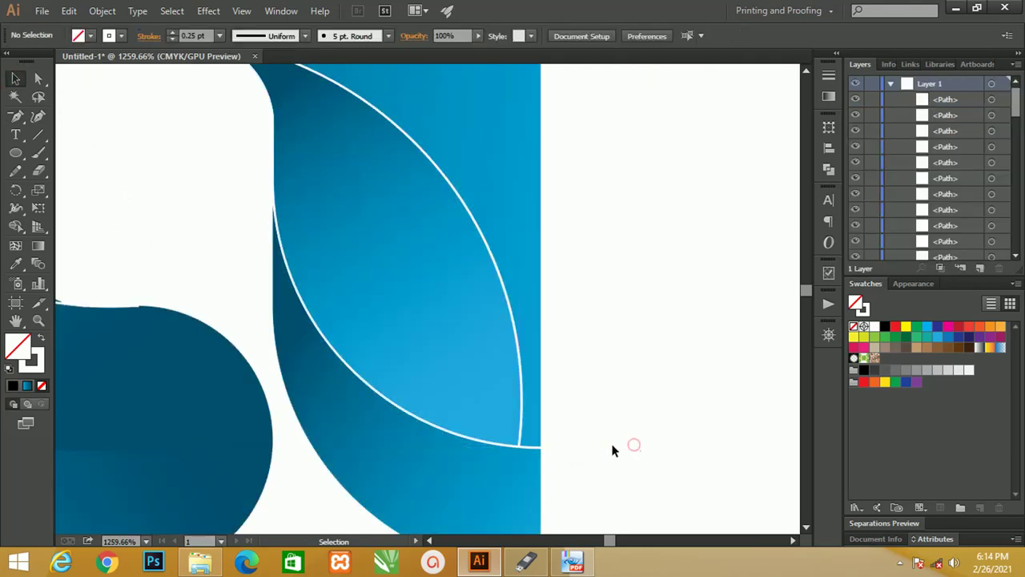
{"action": "left_click", "coordinate": [532, 443]}
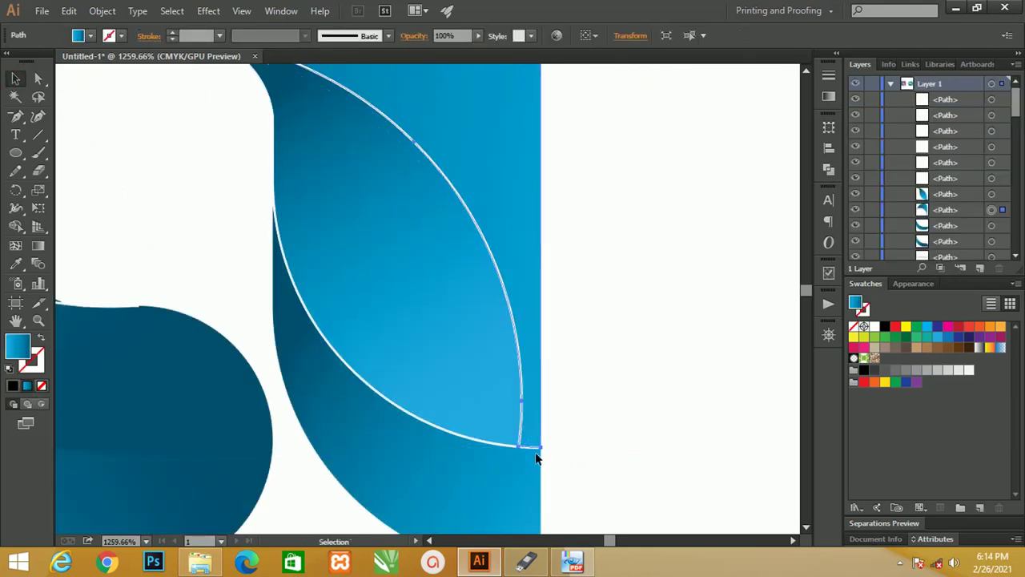
{"action": "left_click", "coordinate": [577, 453]}
{"action": "scroll", "coordinate": [580, 457], "scroll_direction": "down", "scroll_amount": 1}
{"action": "scroll", "coordinate": [580, 457], "scroll_direction": "down", "scroll_amount": 3}
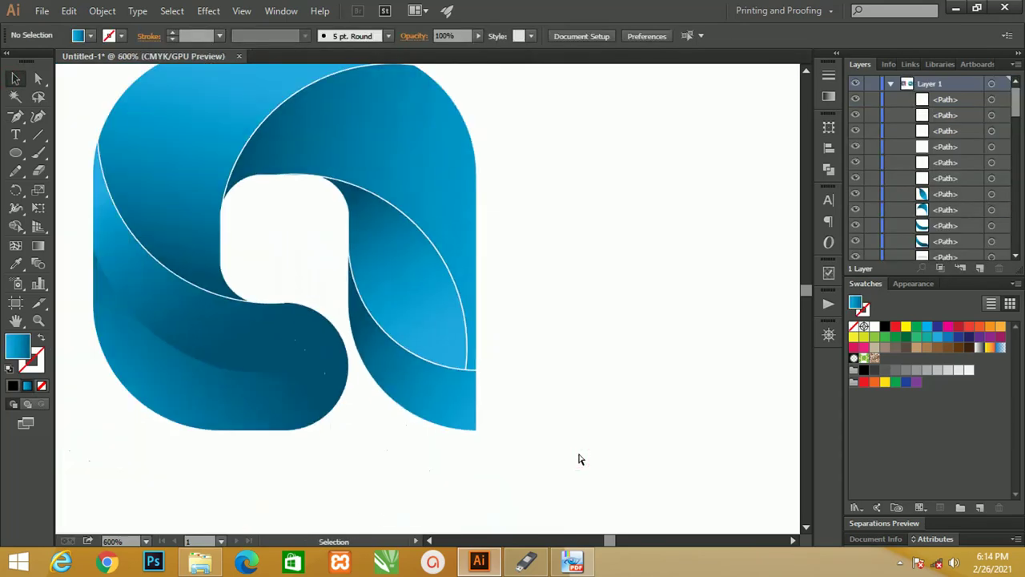
{"action": "scroll", "coordinate": [374, 348], "scroll_direction": "up", "scroll_amount": 2}
{"action": "scroll", "coordinate": [373, 347], "scroll_direction": "left", "scroll_amount": 2}
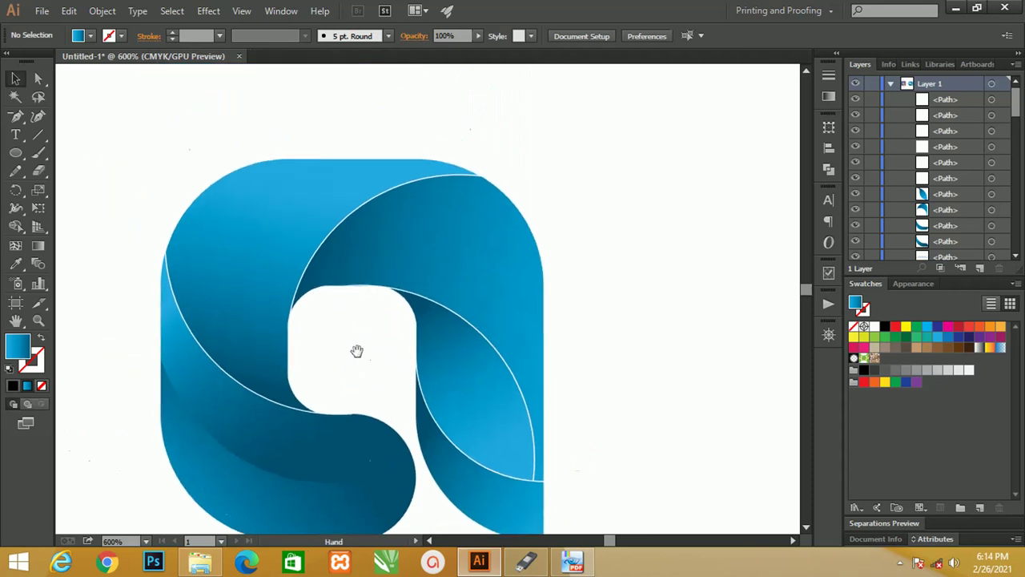
{"action": "left_click", "coordinate": [198, 337]}
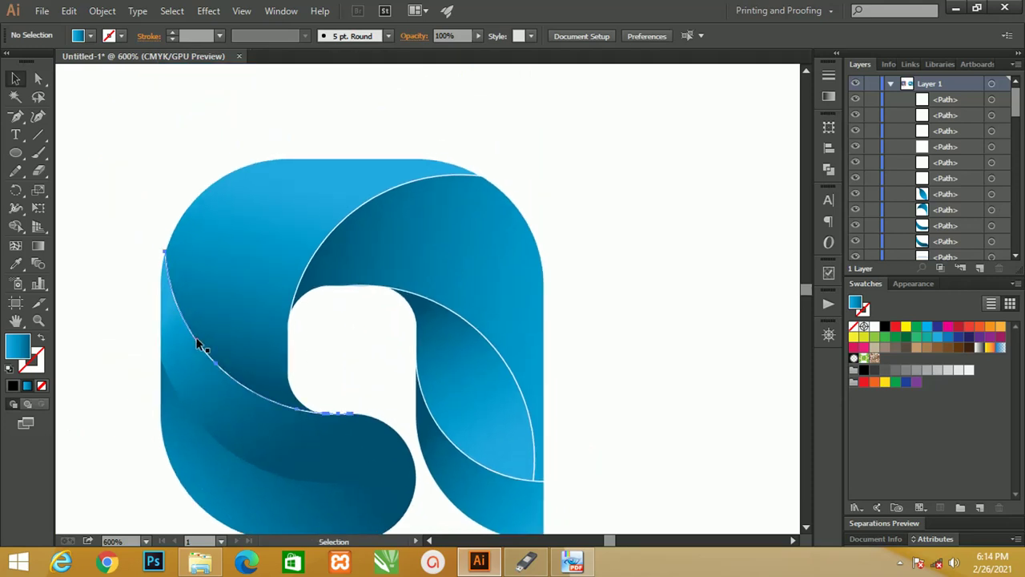
{"action": "left_click", "coordinate": [362, 208], "text": "shift"}
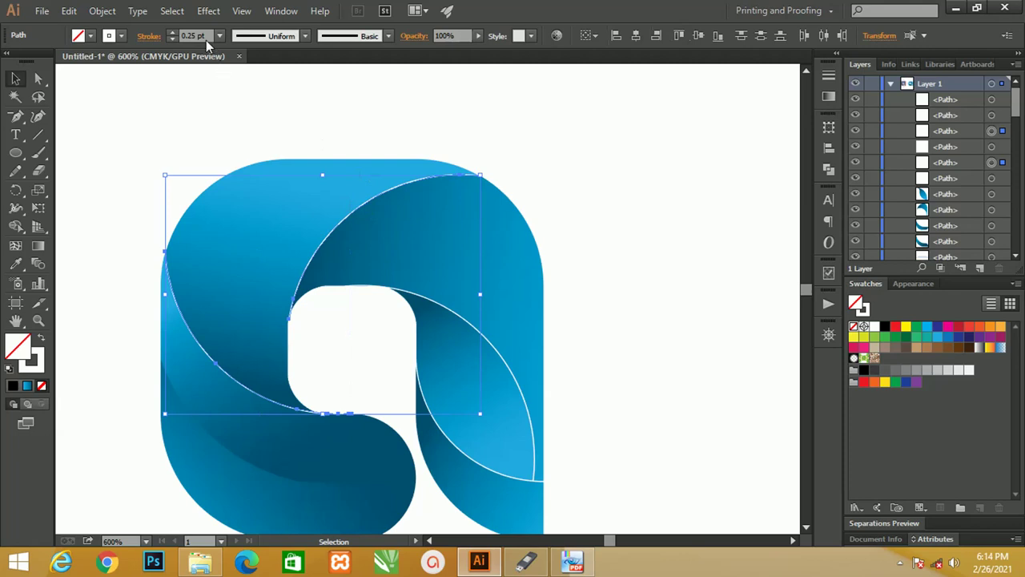
Step: Give both outlines the tapered Width Profile 1 at a 0.75 pt stroke, then deselect
{"action": "left_click", "coordinate": [172, 31]}
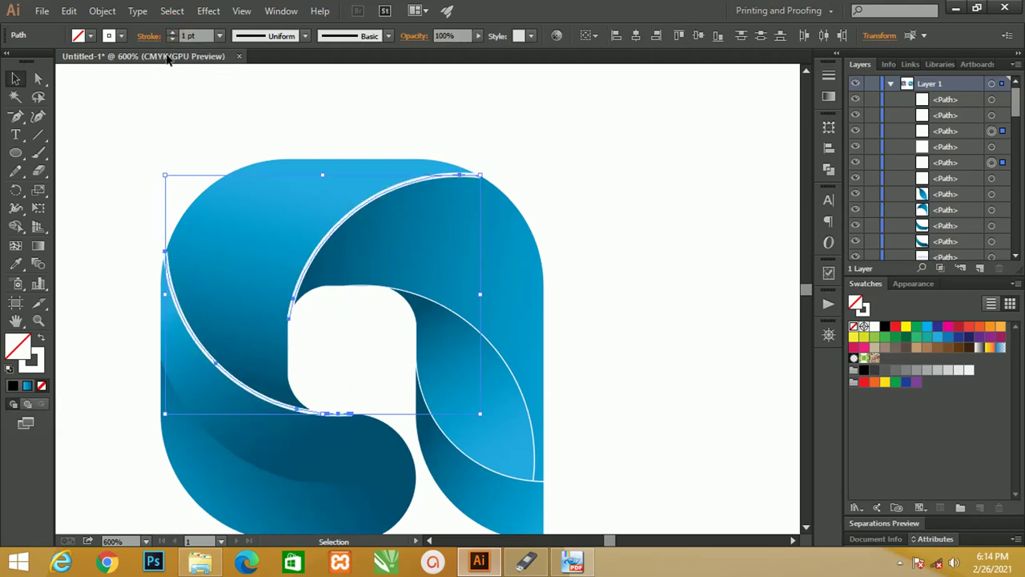
{"action": "left_click", "coordinate": [290, 38]}
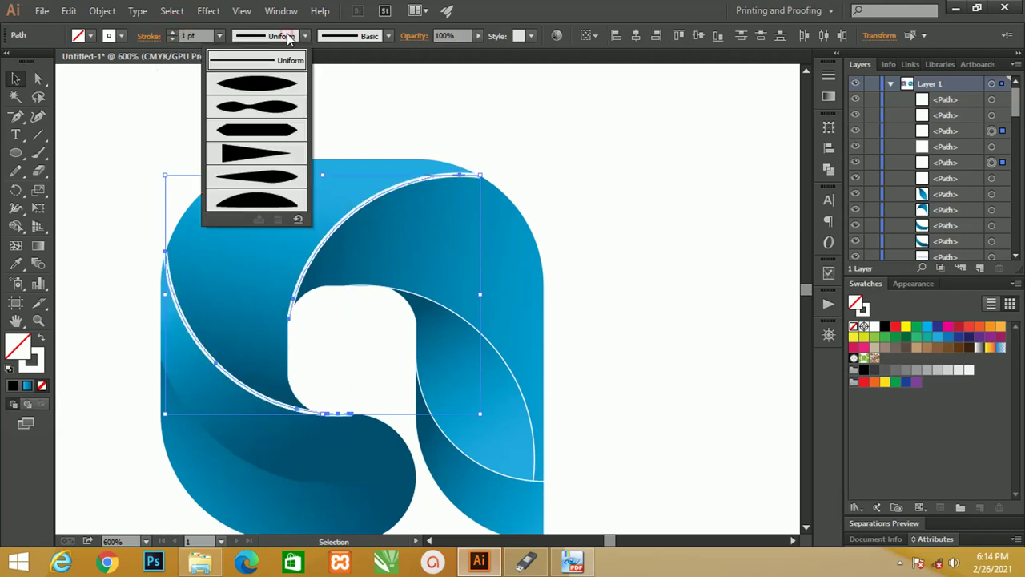
{"action": "left_click", "coordinate": [277, 80]}
{"action": "left_click", "coordinate": [220, 36]}
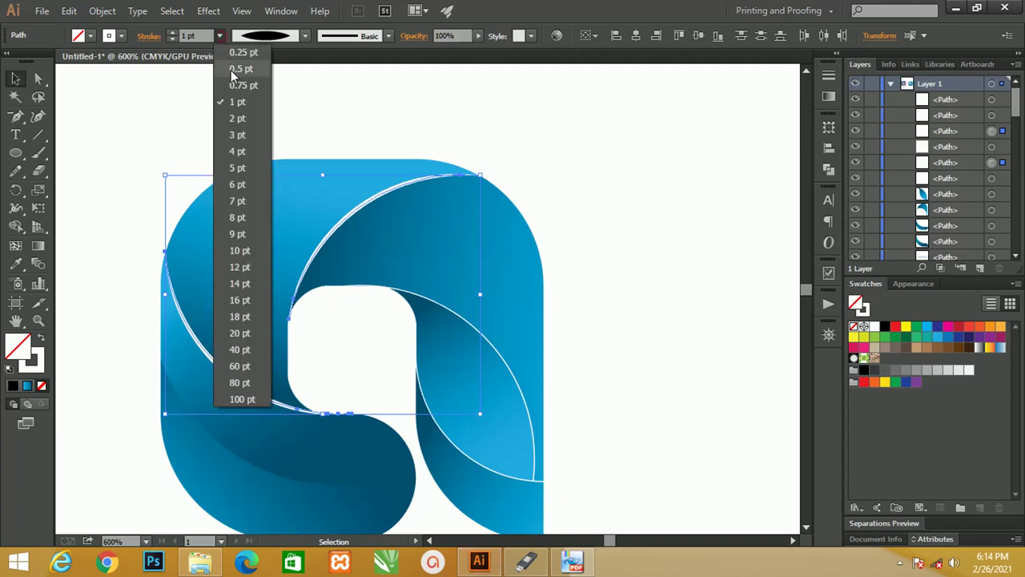
{"action": "left_click", "coordinate": [231, 83]}
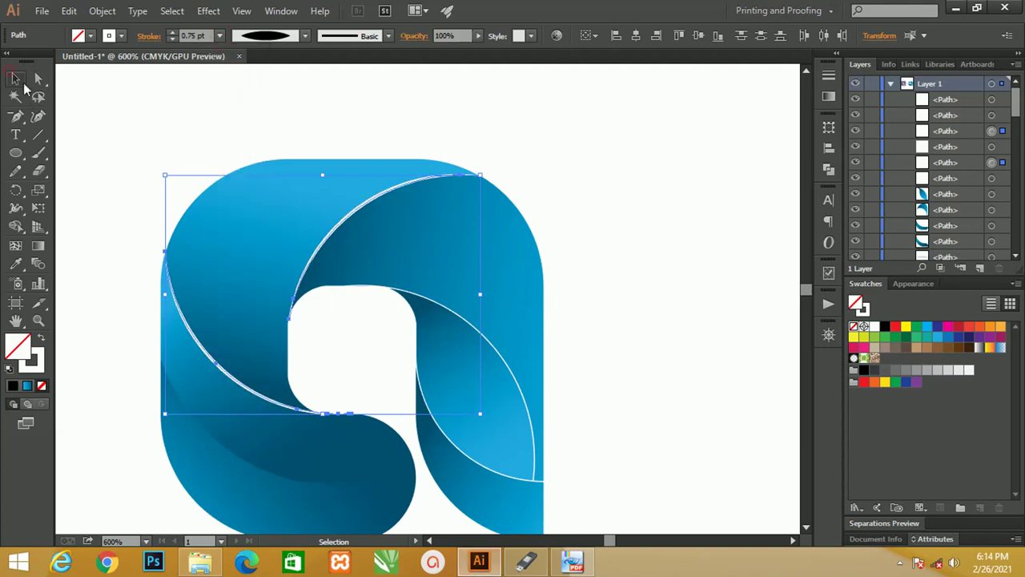
{"action": "left_click", "coordinate": [64, 90]}
{"action": "scroll", "coordinate": [206, 145], "scroll_direction": "down", "scroll_amount": 2}
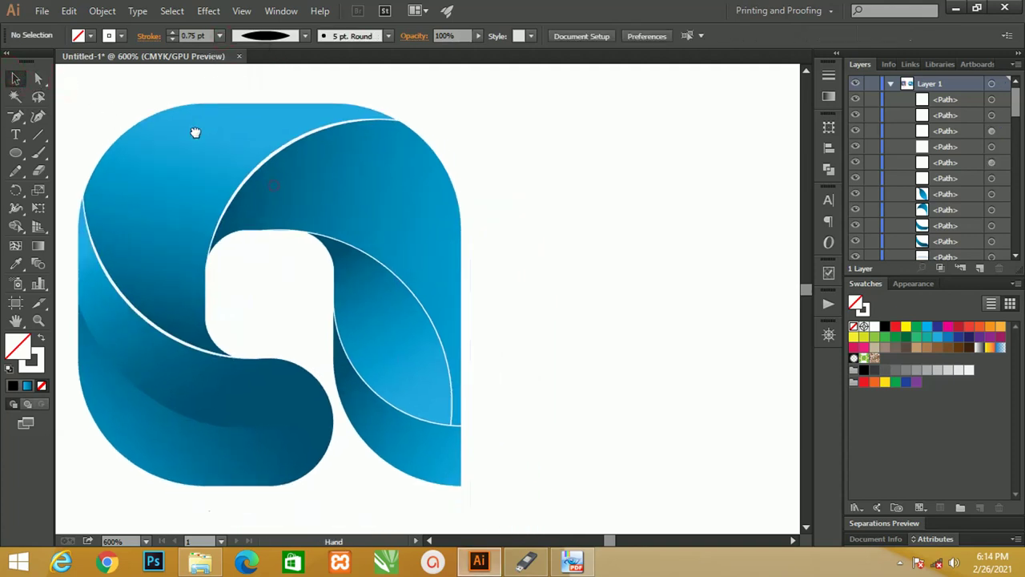
Step: Zoom in closely and select the white curve beside the centre opening
{"action": "left_click", "coordinate": [385, 273]}
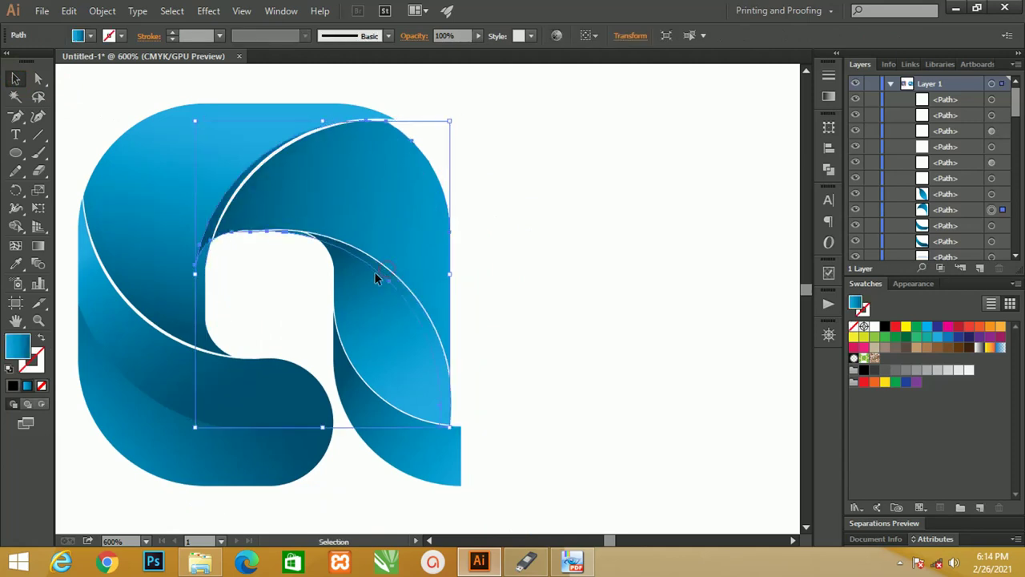
{"action": "double_click", "coordinate": [390, 274]}
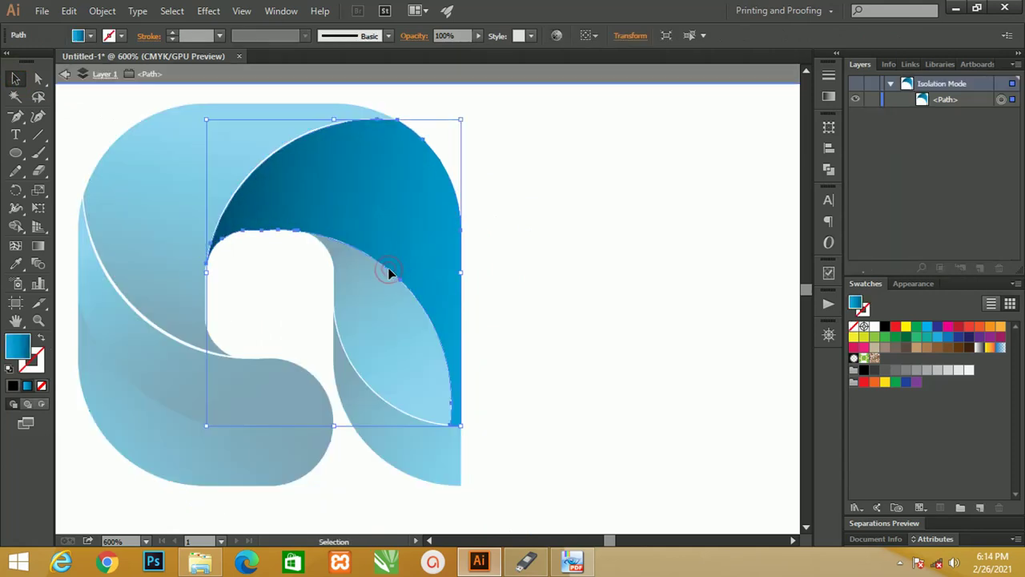
{"action": "key", "text": "Escape"}
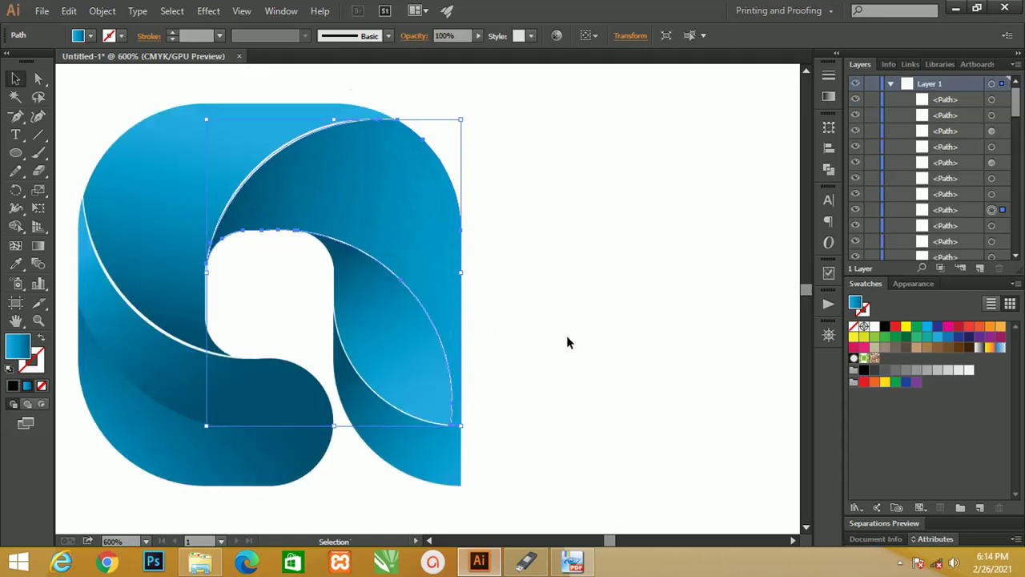
{"action": "left_click", "coordinate": [568, 343]}
{"action": "key", "text": "z"}
{"action": "mouse_move", "coordinate": [337, 245]}
{"action": "left_mouse_down"}
{"action": "mouse_move", "coordinate": [487, 374]}
{"action": "mouse_move", "coordinate": [478, 213]}
{"action": "left_mouse_up"}
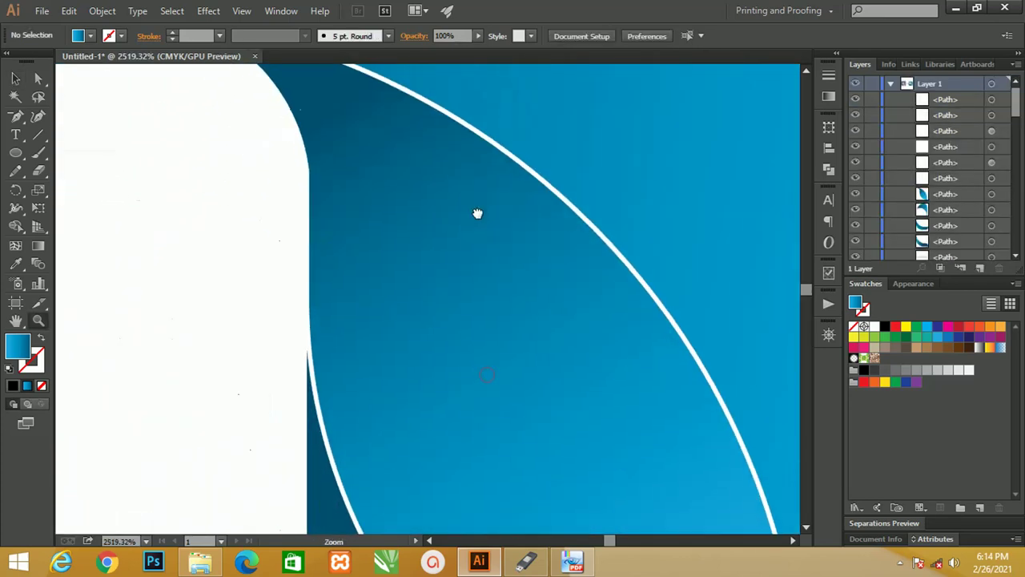
{"action": "key", "text": "v"}
{"action": "left_click", "coordinate": [457, 121]}
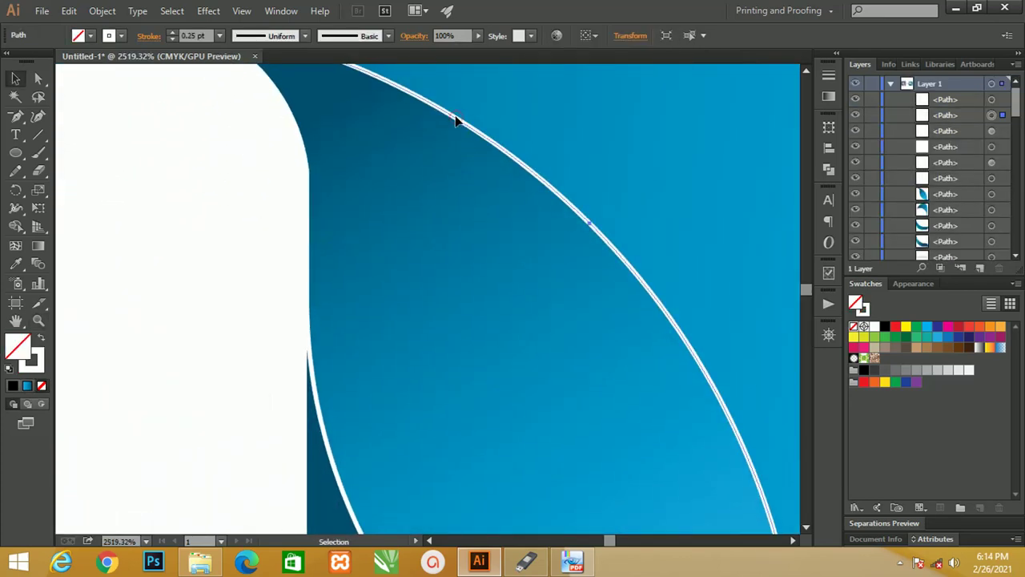
Step: Give the curve a tapered width profile with a 0.5 pt stroke, then zoom back out
{"action": "left_click", "coordinate": [219, 36]}
{"action": "left_click", "coordinate": [227, 83]}
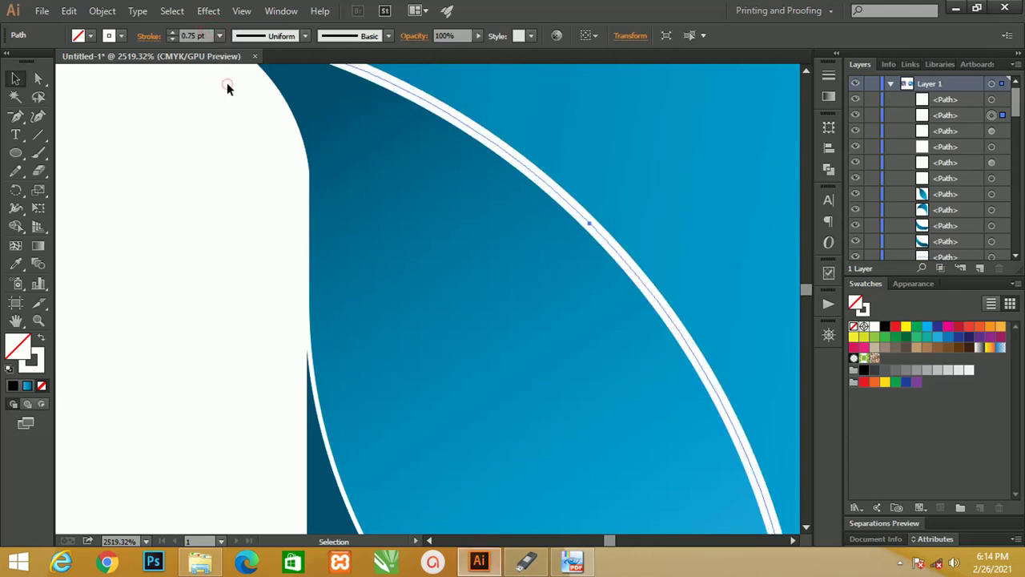
{"action": "left_click", "coordinate": [273, 36]}
{"action": "left_click", "coordinate": [277, 84]}
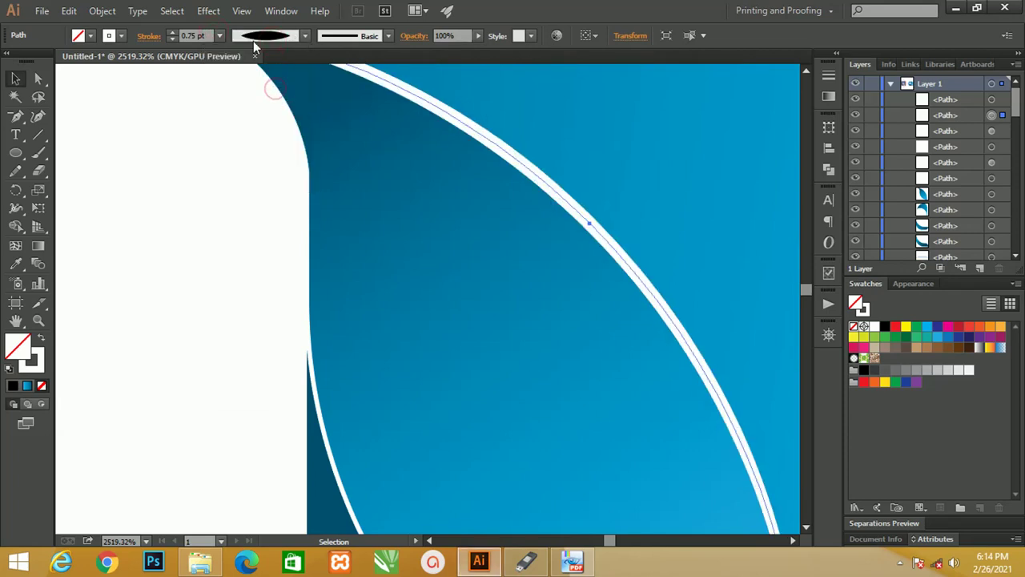
{"action": "left_click", "coordinate": [218, 36]}
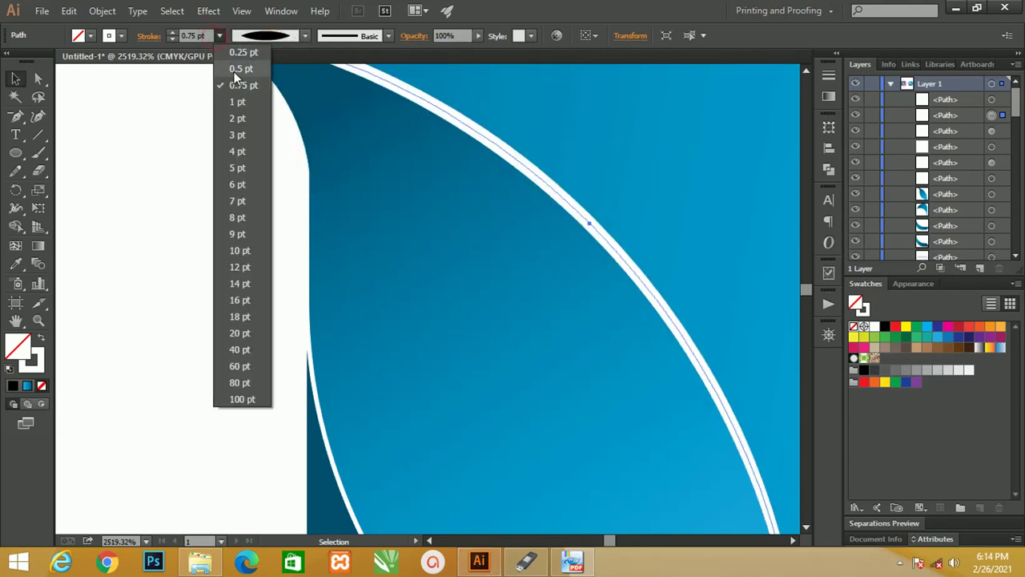
{"action": "left_click", "coordinate": [230, 70]}
{"action": "key", "text": "a"}
{"action": "key", "text": "ctrl+minus"}
{"action": "key", "text": "ctrl+minus"}
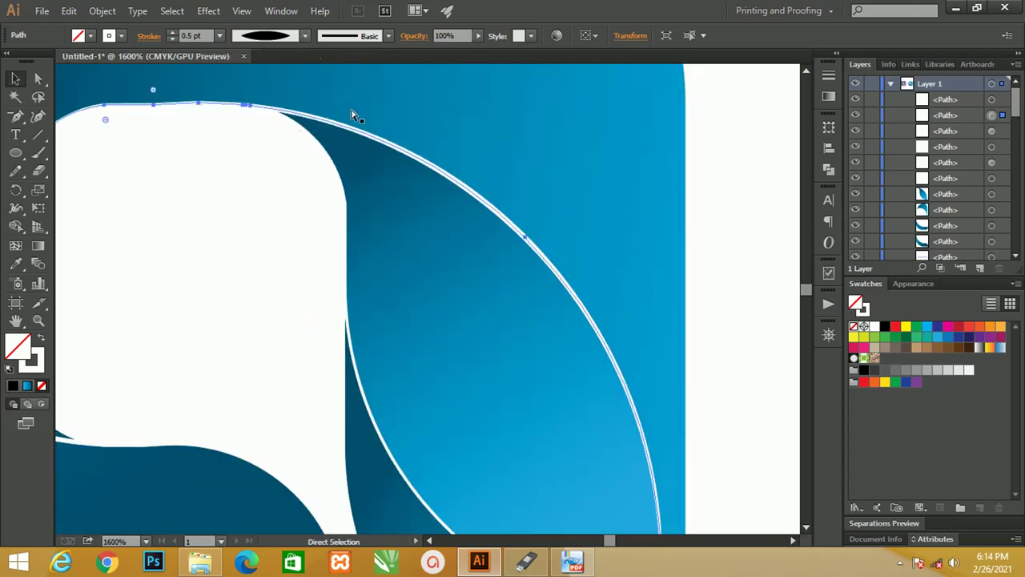
{"action": "key", "text": "ctrl+minus"}
{"action": "key", "text": "ctrl+minus"}
Step: Give the thin white curve along the leaf shape a tapered ellipse profile at 0.5 pt
{"action": "key", "text": "v"}
{"action": "left_click", "coordinate": [682, 255]}
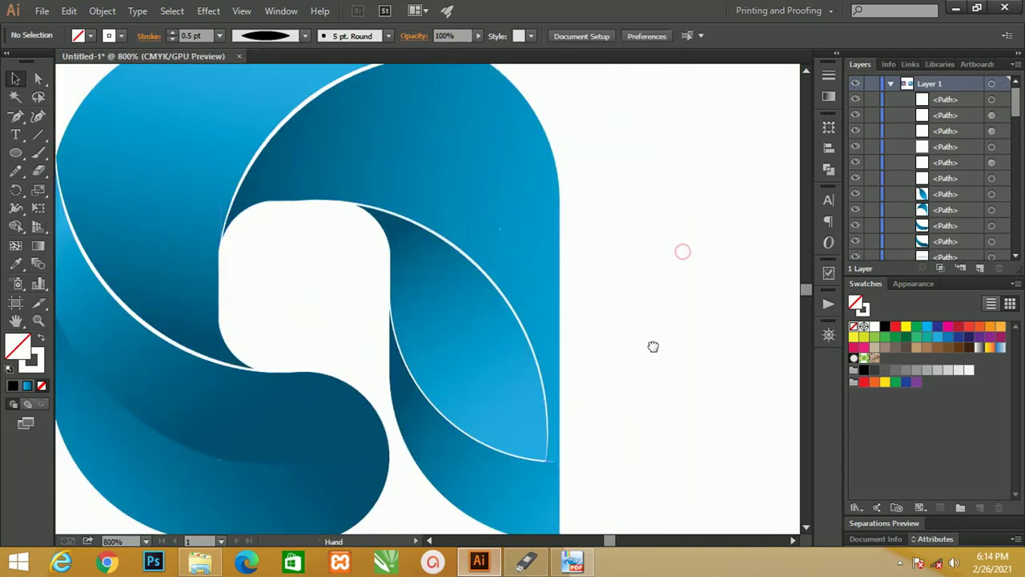
{"action": "scroll", "coordinate": [652, 345], "scroll_direction": "down", "scroll_amount": 3}
{"action": "left_click", "coordinate": [473, 374]}
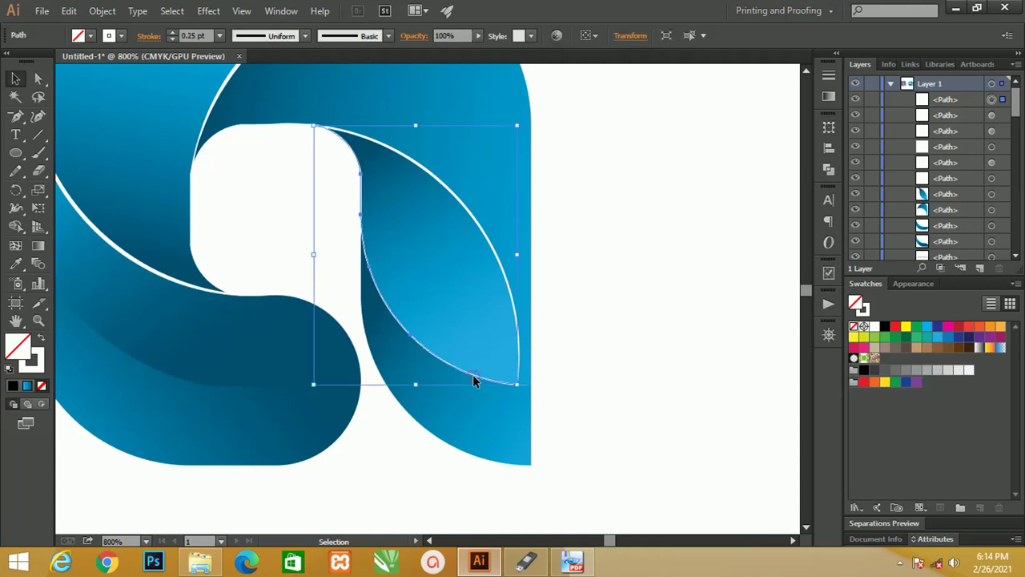
{"action": "left_click", "coordinate": [273, 37]}
{"action": "left_click", "coordinate": [283, 85]}
{"action": "left_click", "coordinate": [218, 36]}
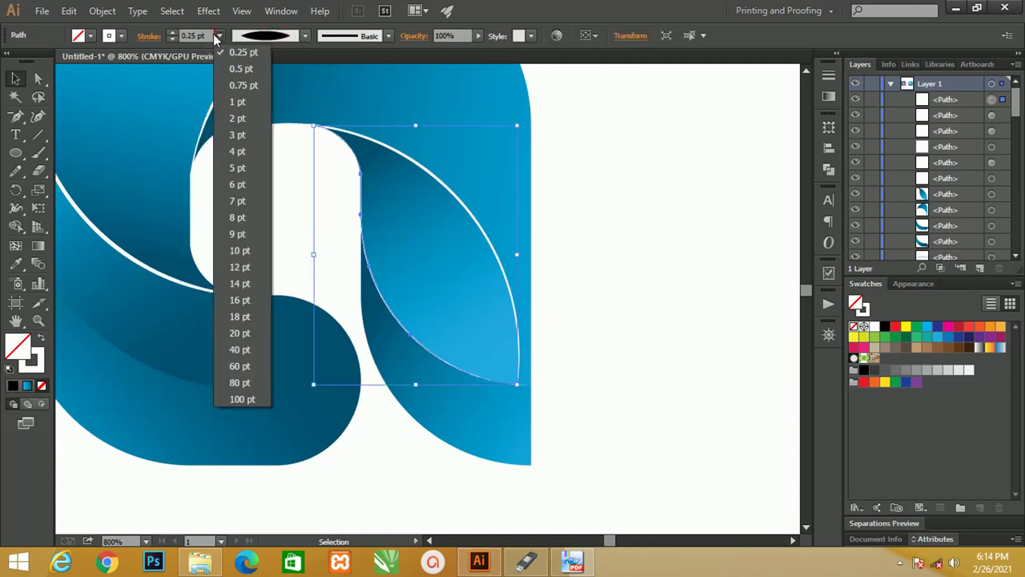
{"action": "left_click", "coordinate": [234, 67]}
{"action": "left_click", "coordinate": [630, 251]}
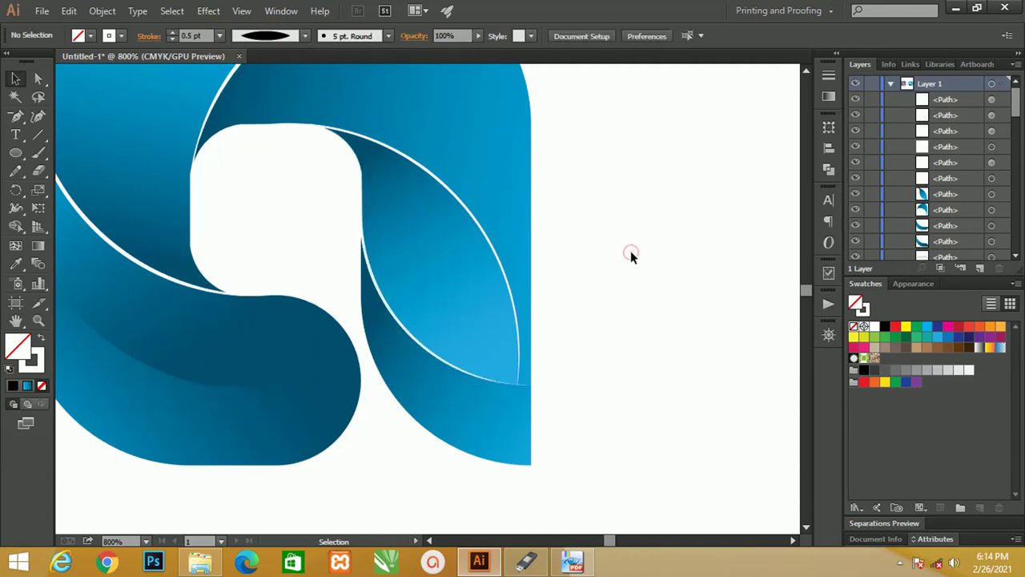
Step: Thin the top white arc and the left white curve to 0.5 pt strokes
{"action": "key", "text": "ctrl+minus"}
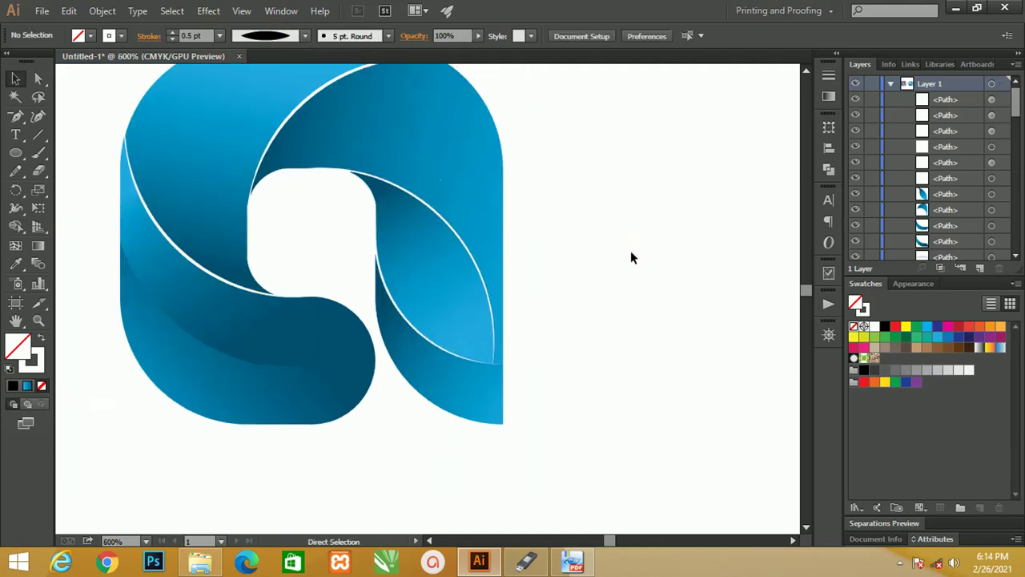
{"action": "left_click_drag", "start_coordinate": [419, 211], "coordinate": [438, 277]}
{"action": "left_click", "coordinate": [380, 152]}
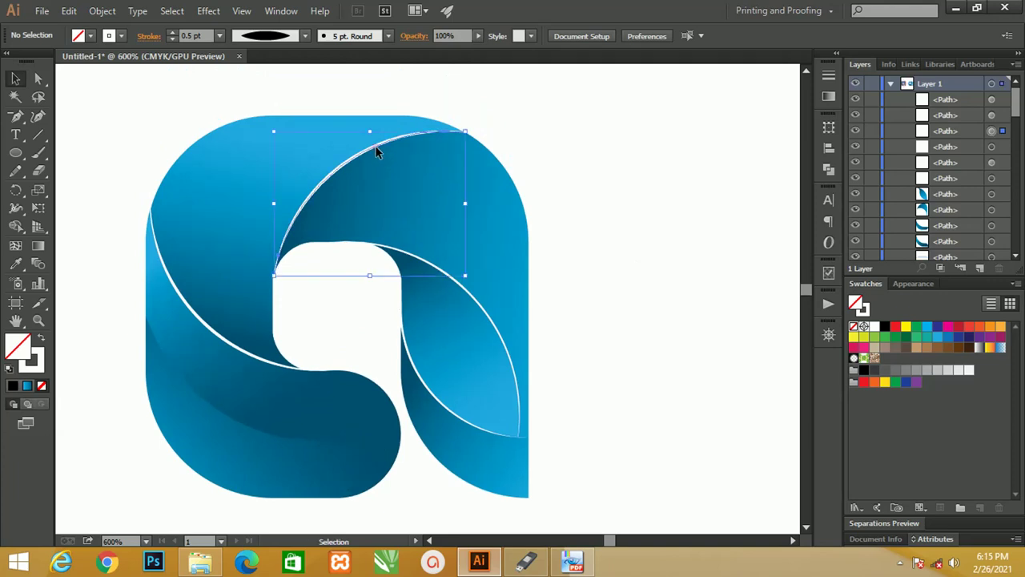
{"action": "left_click", "coordinate": [162, 261], "text": "shift"}
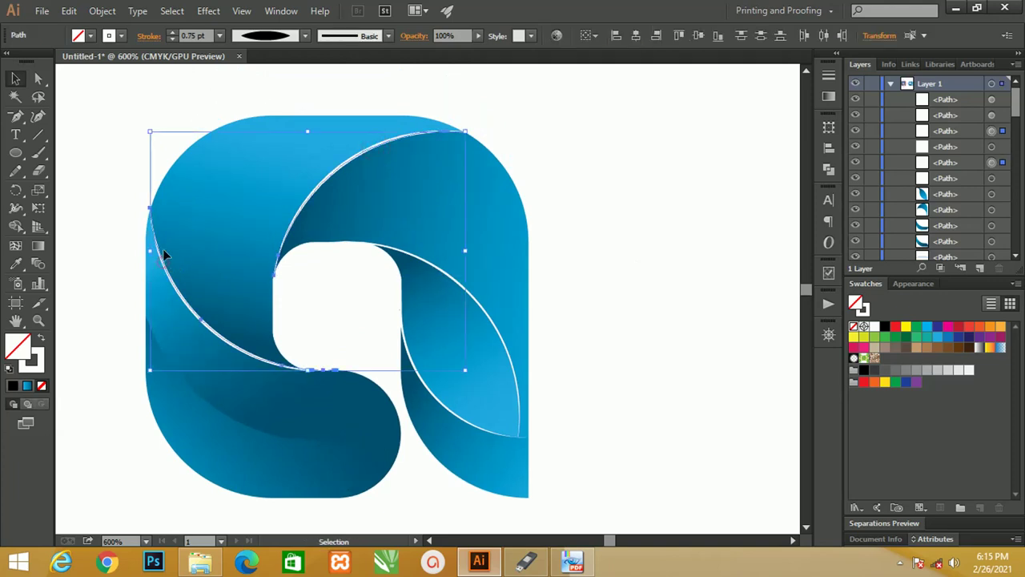
{"action": "left_click", "coordinate": [218, 36]}
{"action": "left_click", "coordinate": [229, 68]}
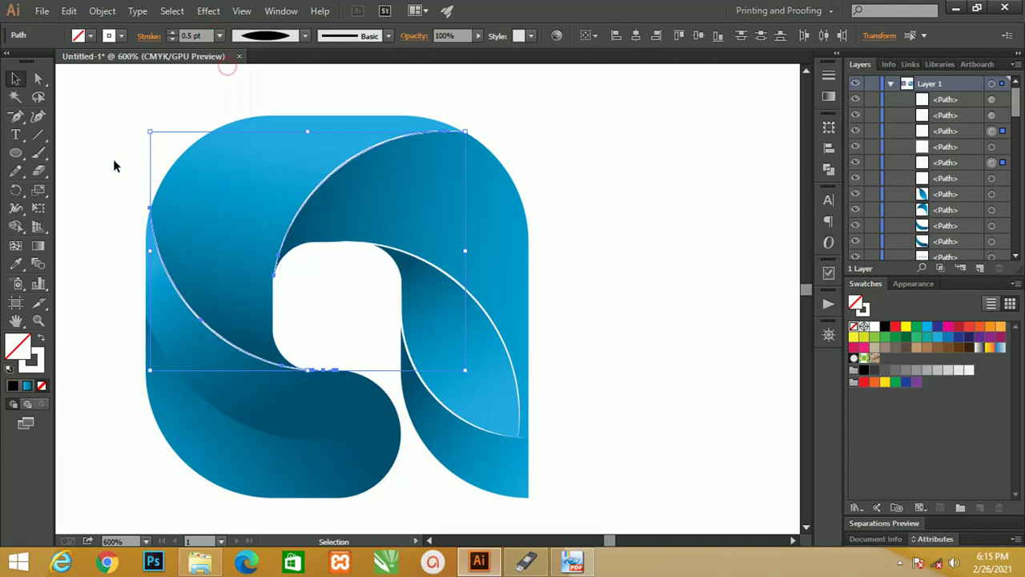
{"action": "left_click", "coordinate": [112, 119]}
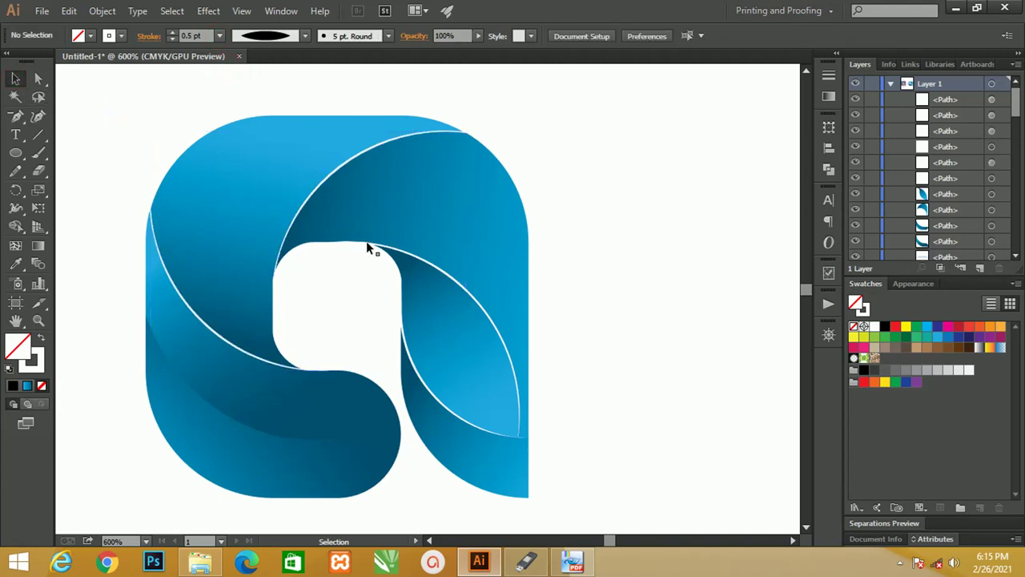
{"action": "key", "text": "z"}
{"action": "left_click", "coordinate": [368, 196], "text": "alt"}
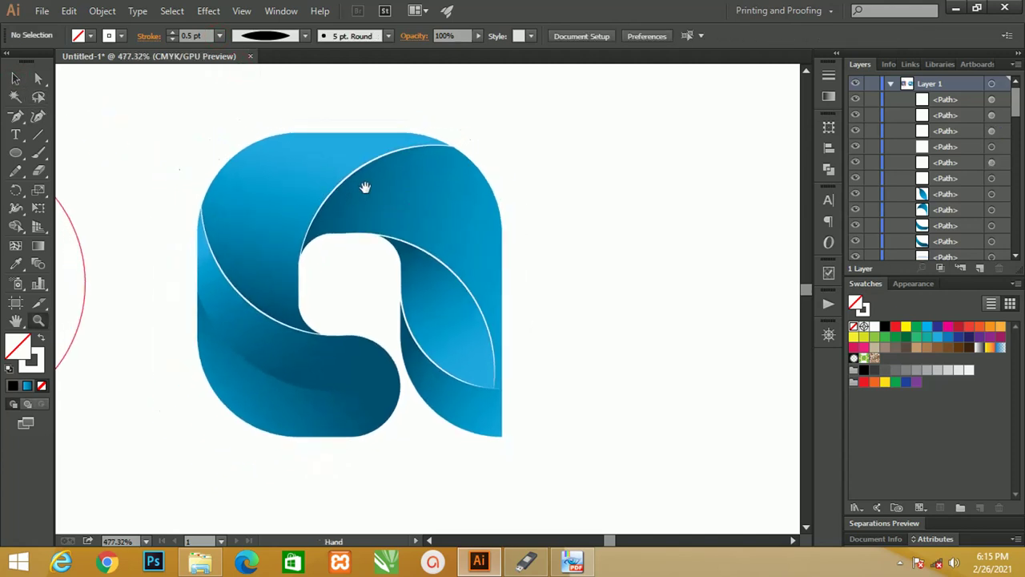
Step: Zoom and pan until the gradient logo and flat blue construction sketch both fit in view
{"action": "left_click_drag", "start_coordinate": [366, 184], "coordinate": [377, 229]}
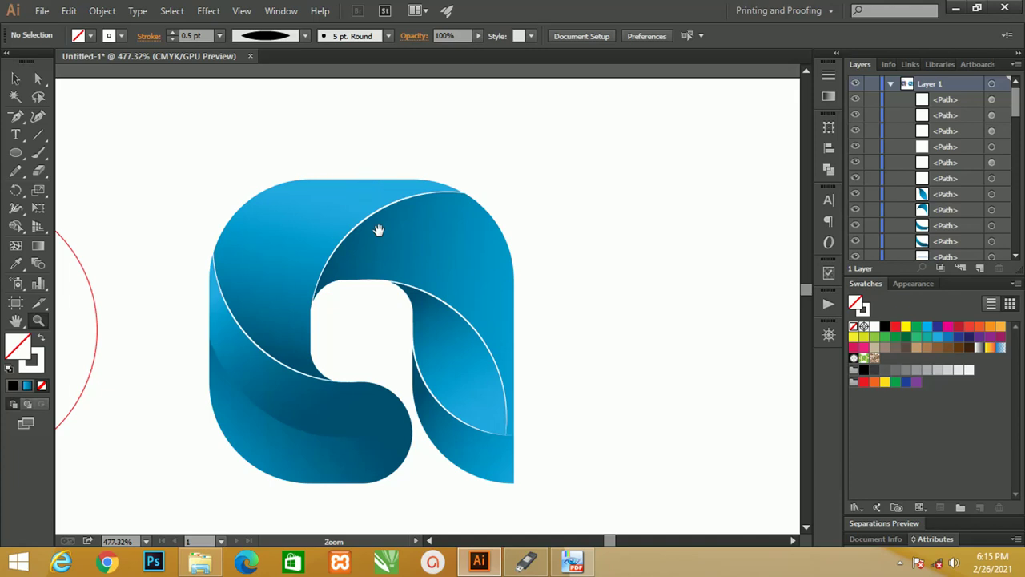
{"action": "left_click", "coordinate": [483, 280], "text": "alt"}
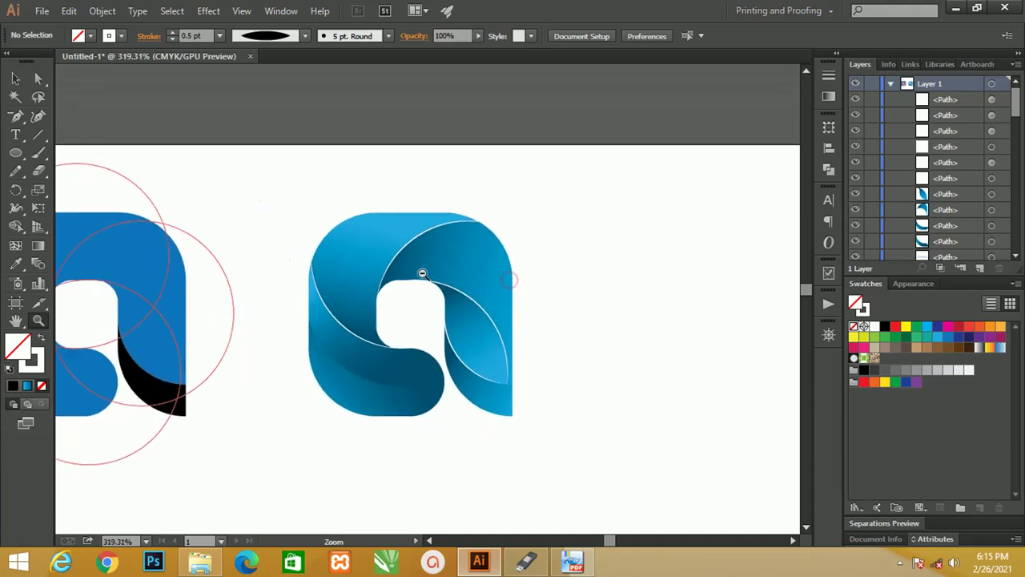
{"action": "mouse_move", "coordinate": [338, 277]}
{"action": "left_mouse_down"}
{"action": "mouse_move", "coordinate": [487, 276]}
{"action": "mouse_move", "coordinate": [462, 275]}
{"action": "left_mouse_up"}
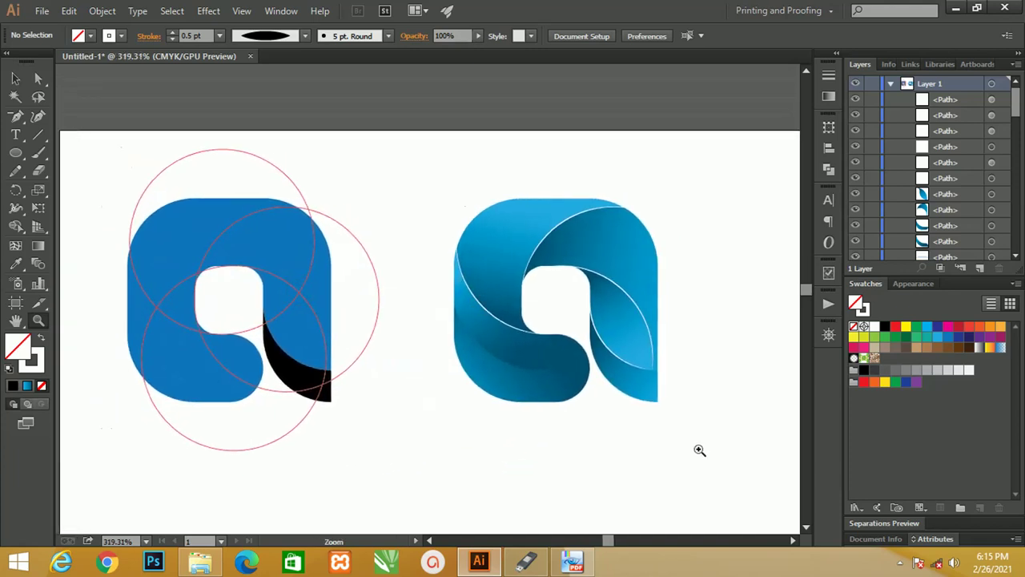
{"action": "mouse_move", "coordinate": [725, 465]}
{"action": "left_mouse_down"}
{"action": "mouse_move", "coordinate": [549, 384]}
{"action": "mouse_move", "coordinate": [700, 437]}
{"action": "mouse_move", "coordinate": [574, 421]}
{"action": "left_mouse_up"}
{"action": "mouse_move", "coordinate": [301, 335]}
{"action": "left_mouse_down"}
{"action": "mouse_move", "coordinate": [323, 347]}
{"action": "mouse_move", "coordinate": [391, 320]}
{"action": "mouse_move", "coordinate": [422, 341]}
{"action": "left_mouse_up"}
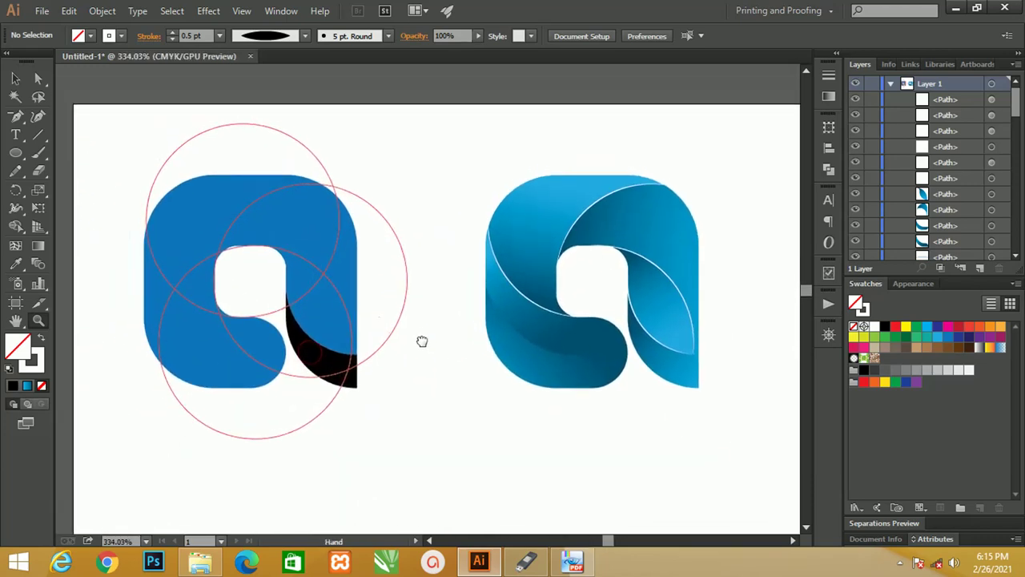
{"action": "left_click", "coordinate": [16, 78]}
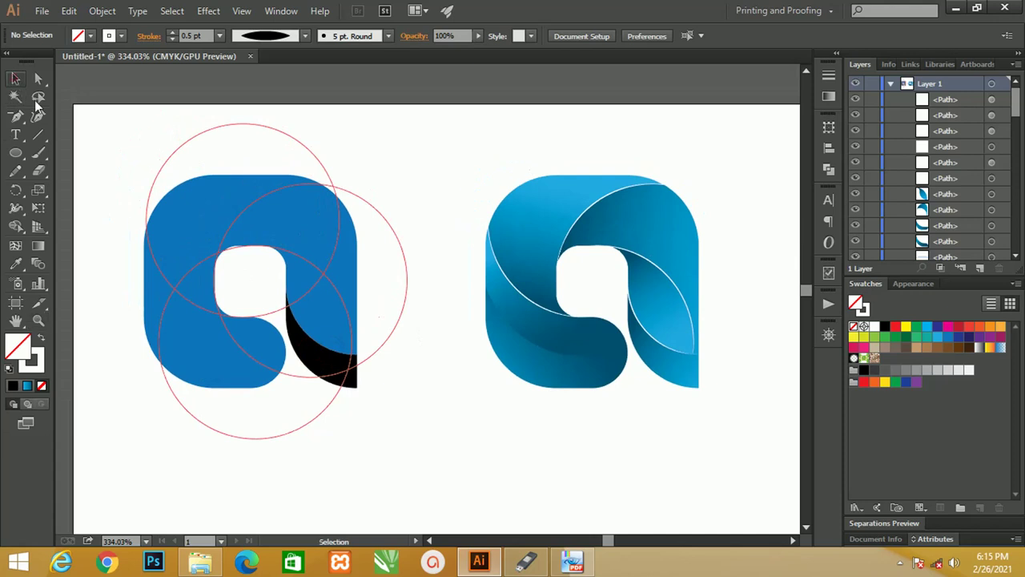